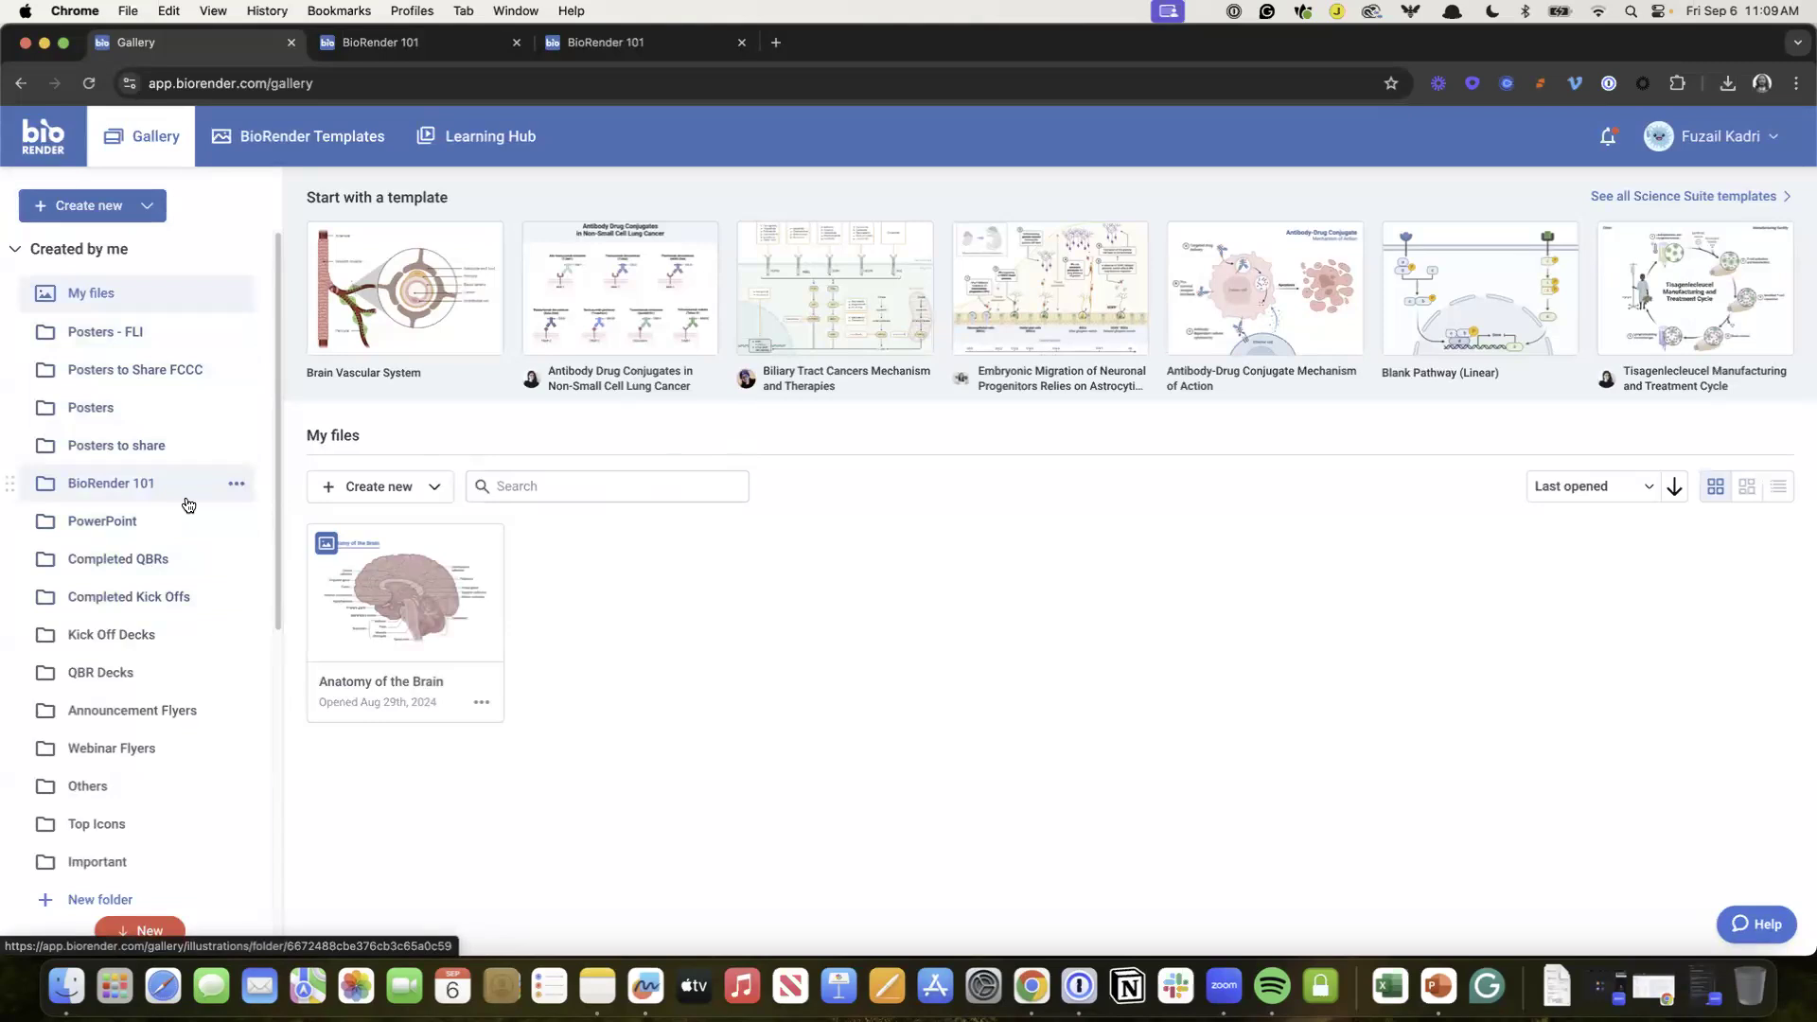
Step: Create a new blank illustration from the gallery and show its slide list
scroll(133, 629, "down", 5)
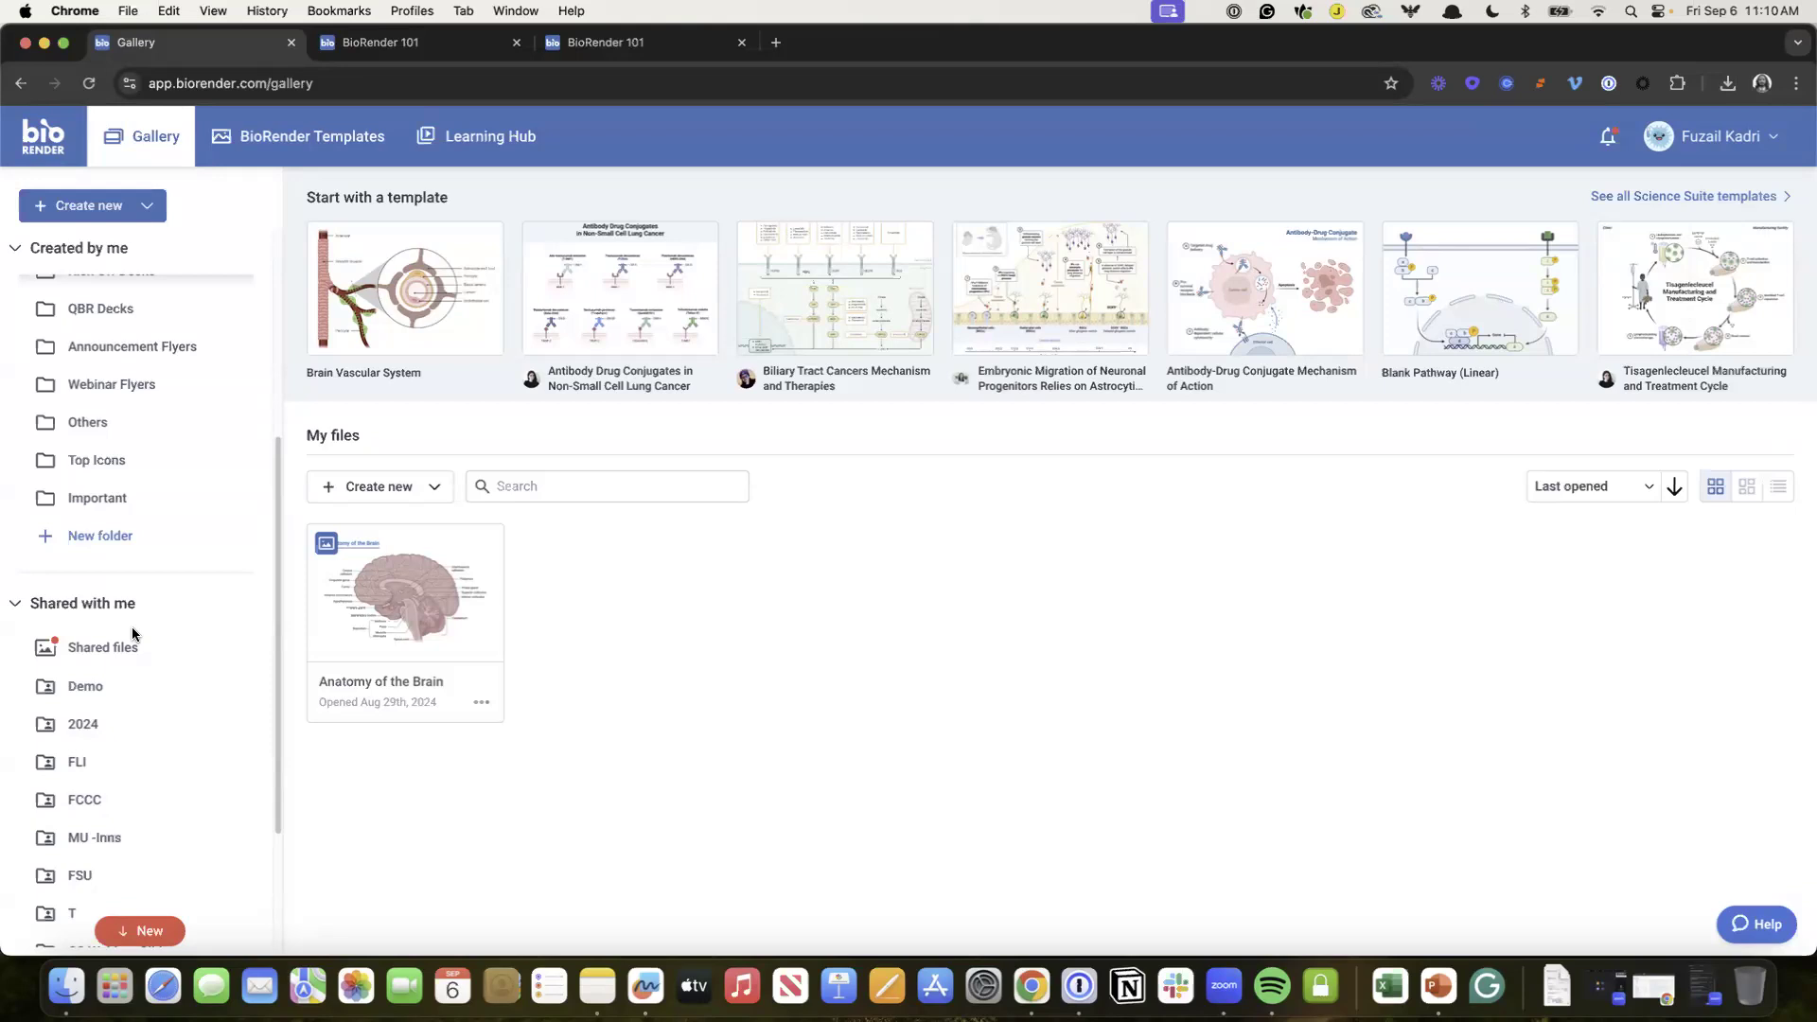
left_click(86, 207)
left_click(81, 241)
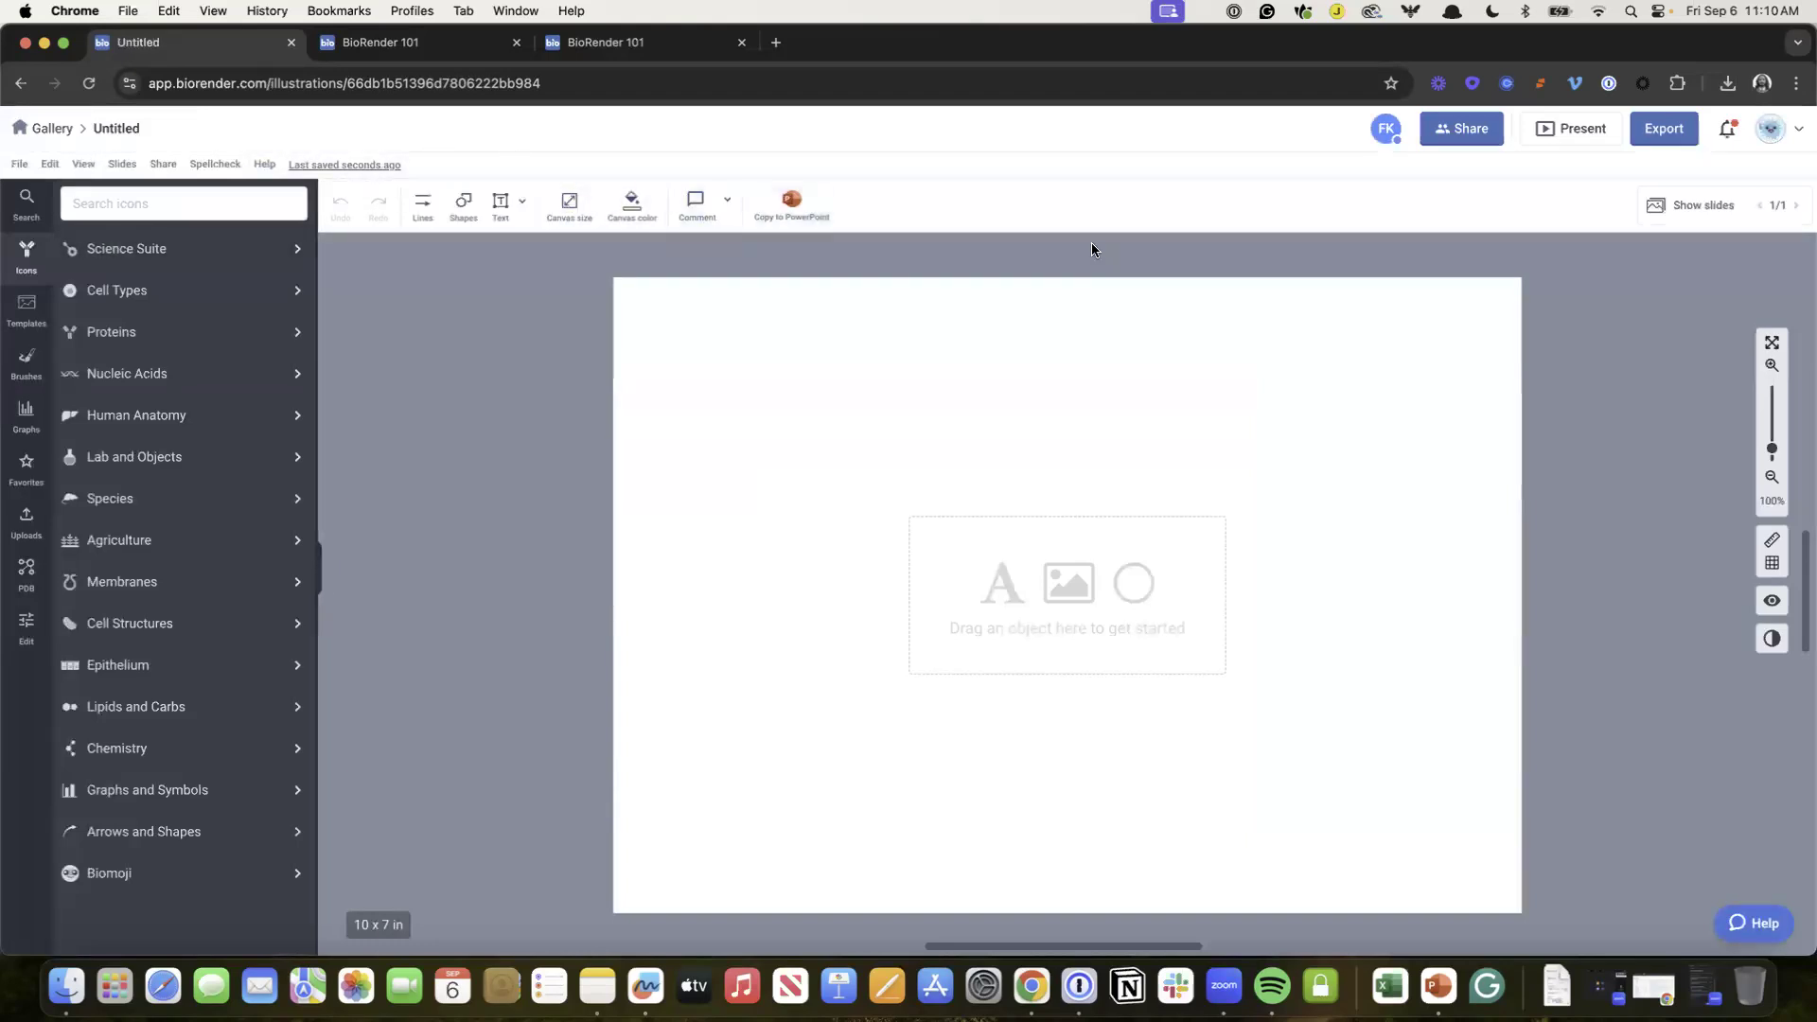
left_click(1703, 205)
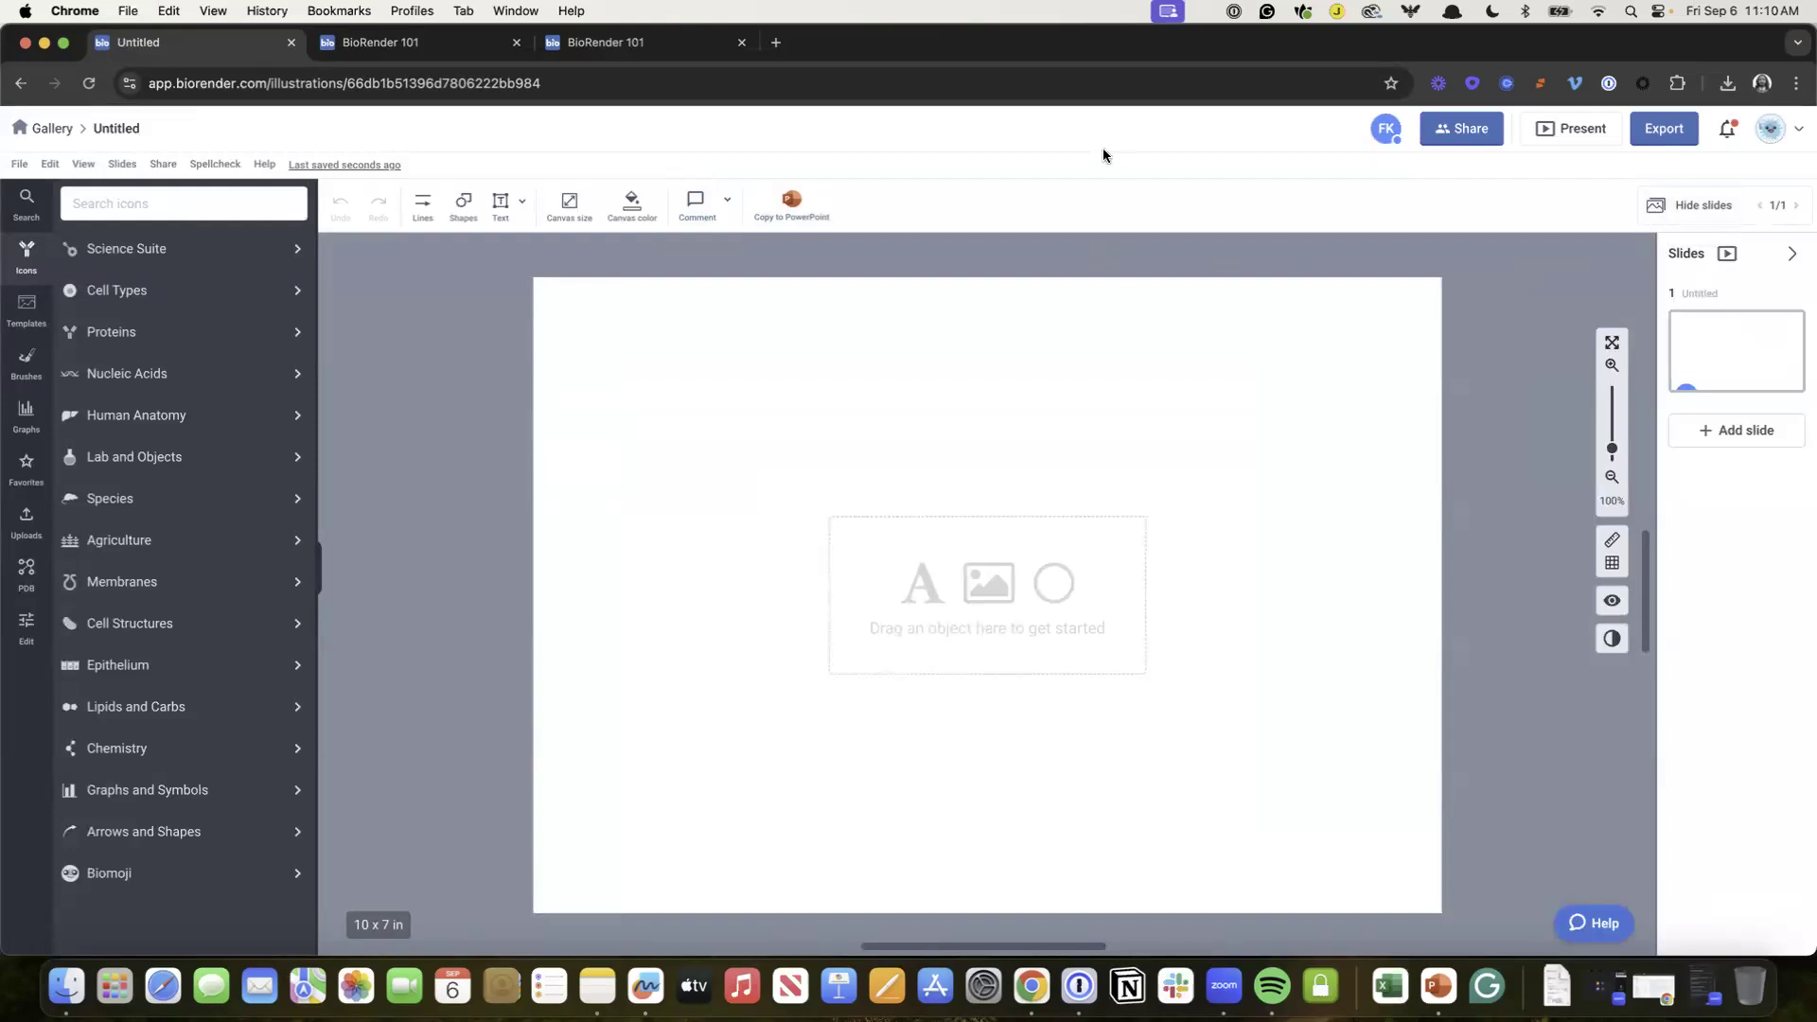
Step: Switch to the open BioRender 101 file and slightly enlarge the antibody icon beside "The basics: Icons and brushes" on the agenda slide
left_click(397, 46)
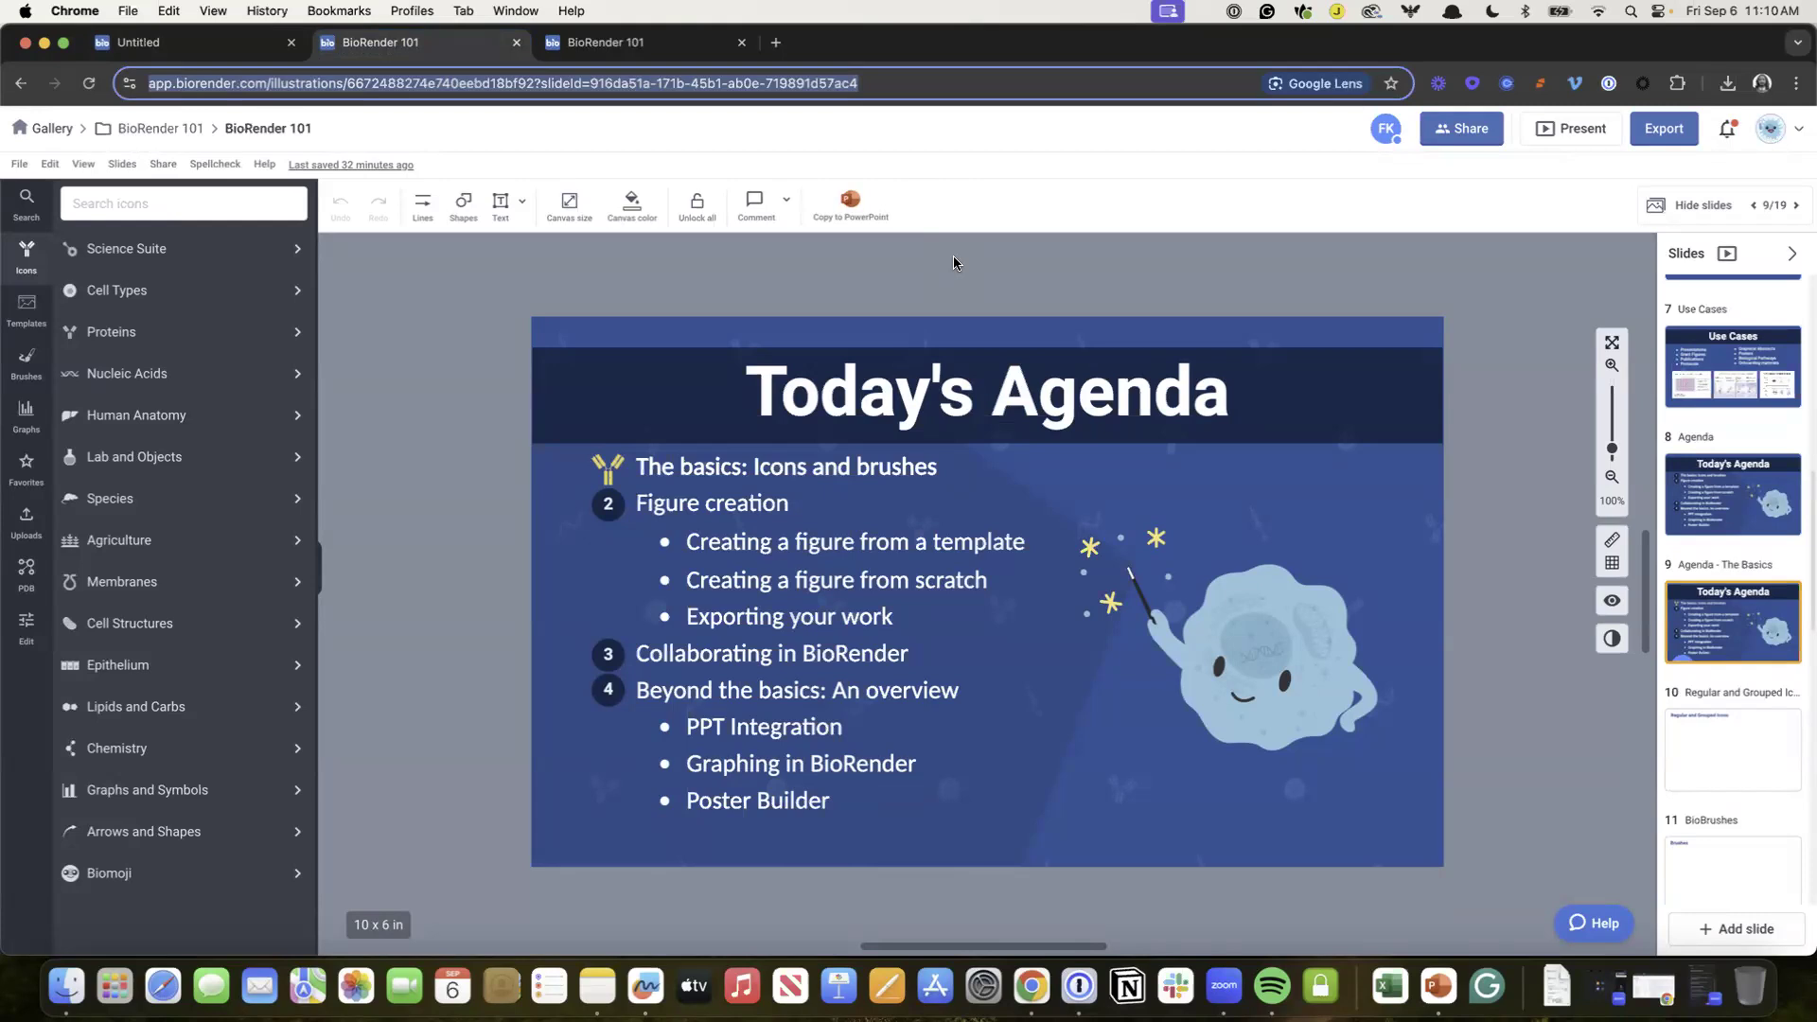
left_click(606, 468)
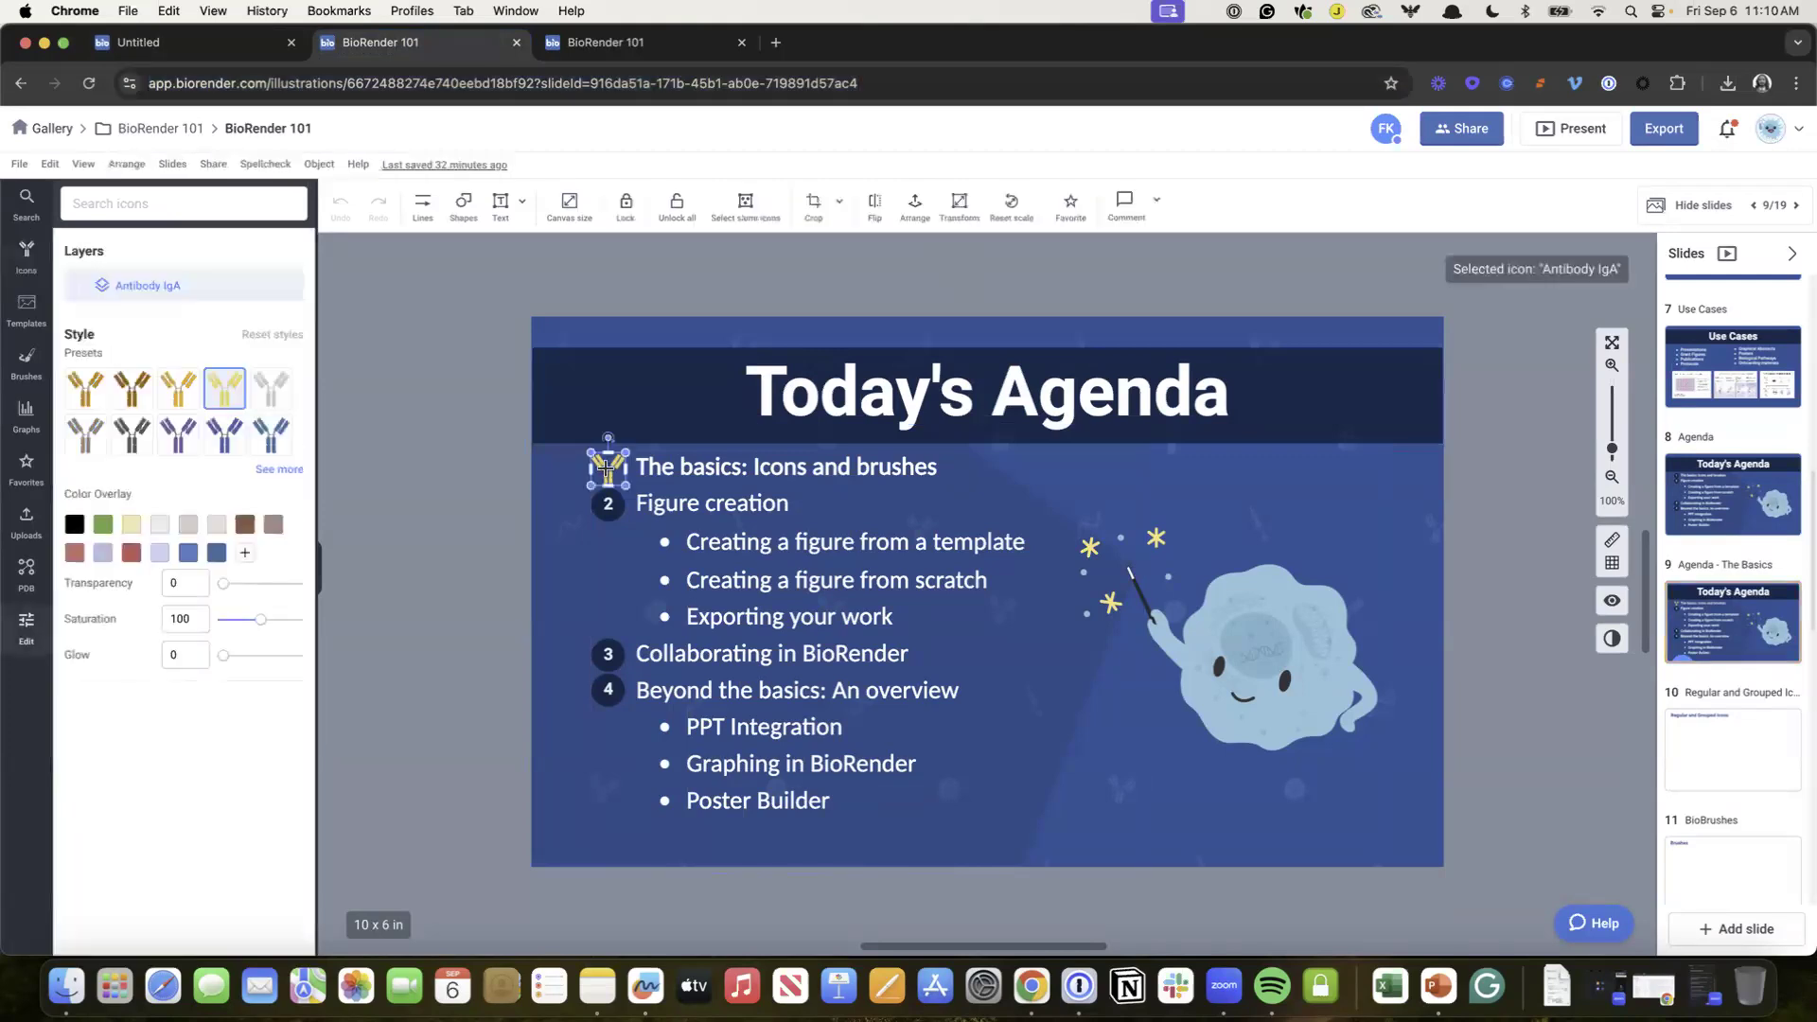
mouse_move(627, 485)
left_mouse_down()
mouse_move(807, 617)
mouse_move(775, 653)
mouse_move(795, 662)
mouse_move(662, 530)
mouse_move(833, 688)
mouse_move(770, 587)
mouse_move(634, 493)
left_mouse_up()
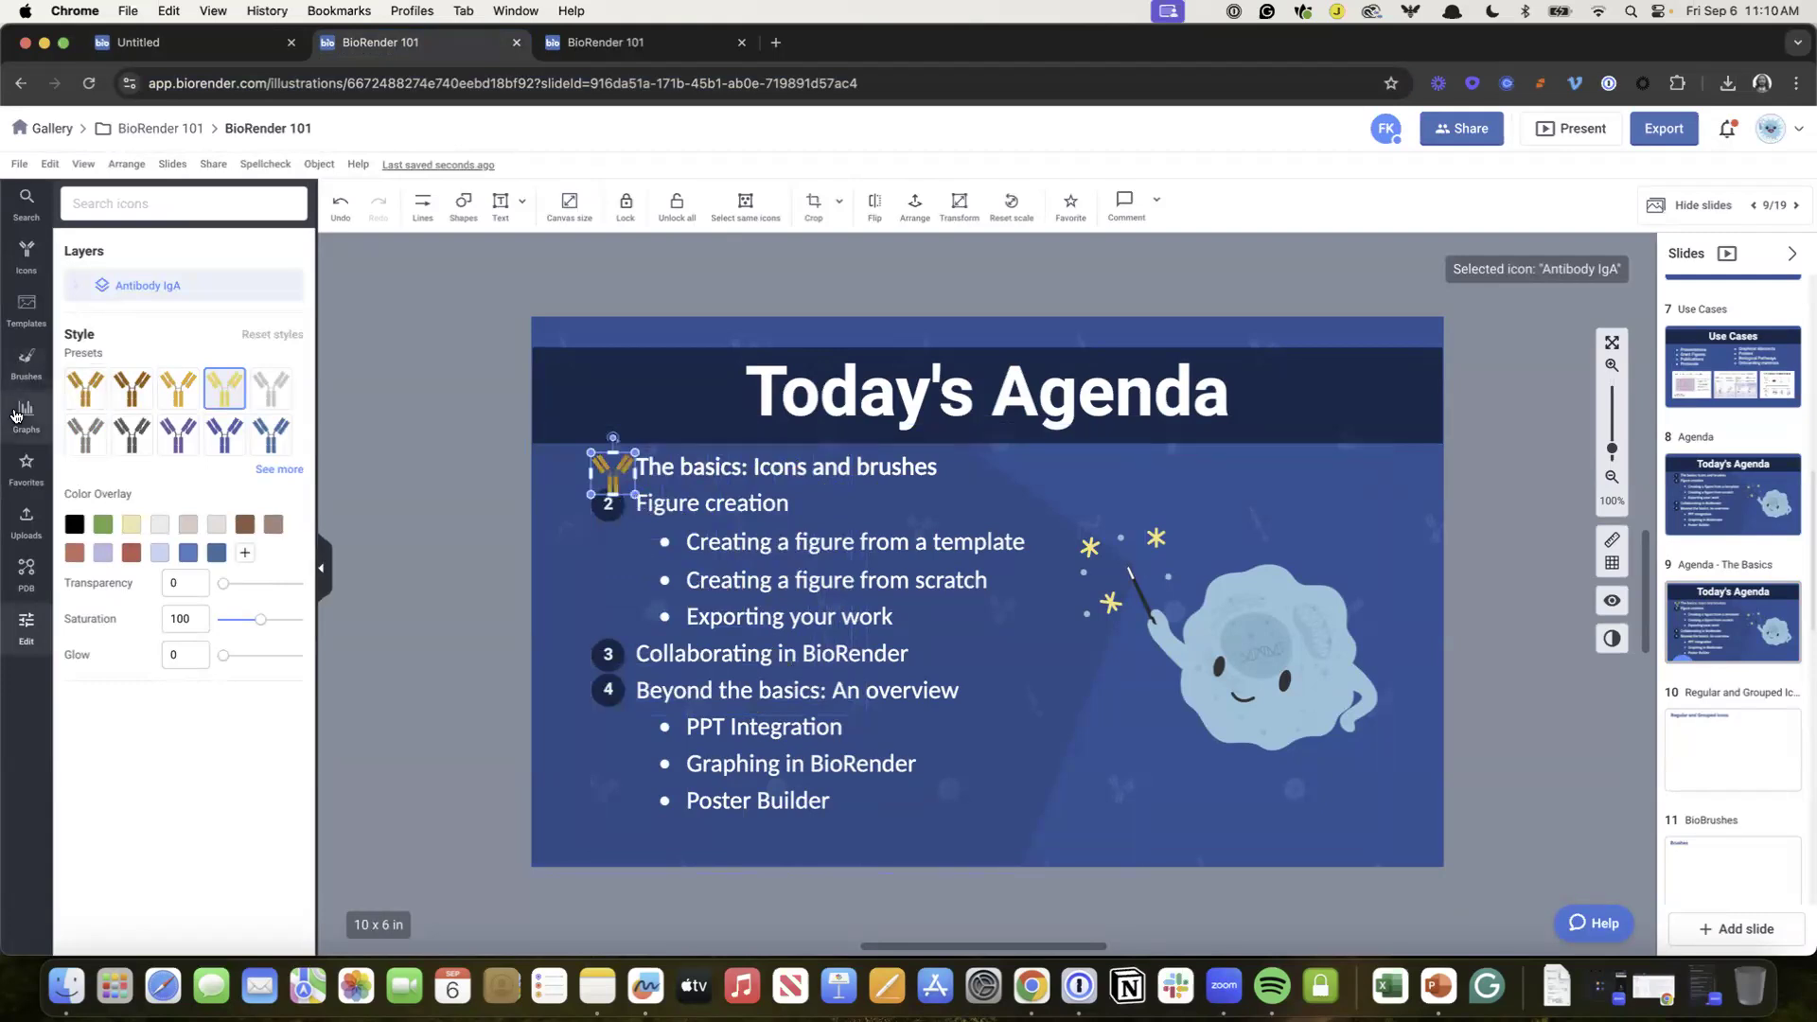
Step: Search the icon library for "antibody" and place the Antibody (round style) icon on slide 10, Regular and Grouped Icons
left_click(27, 279)
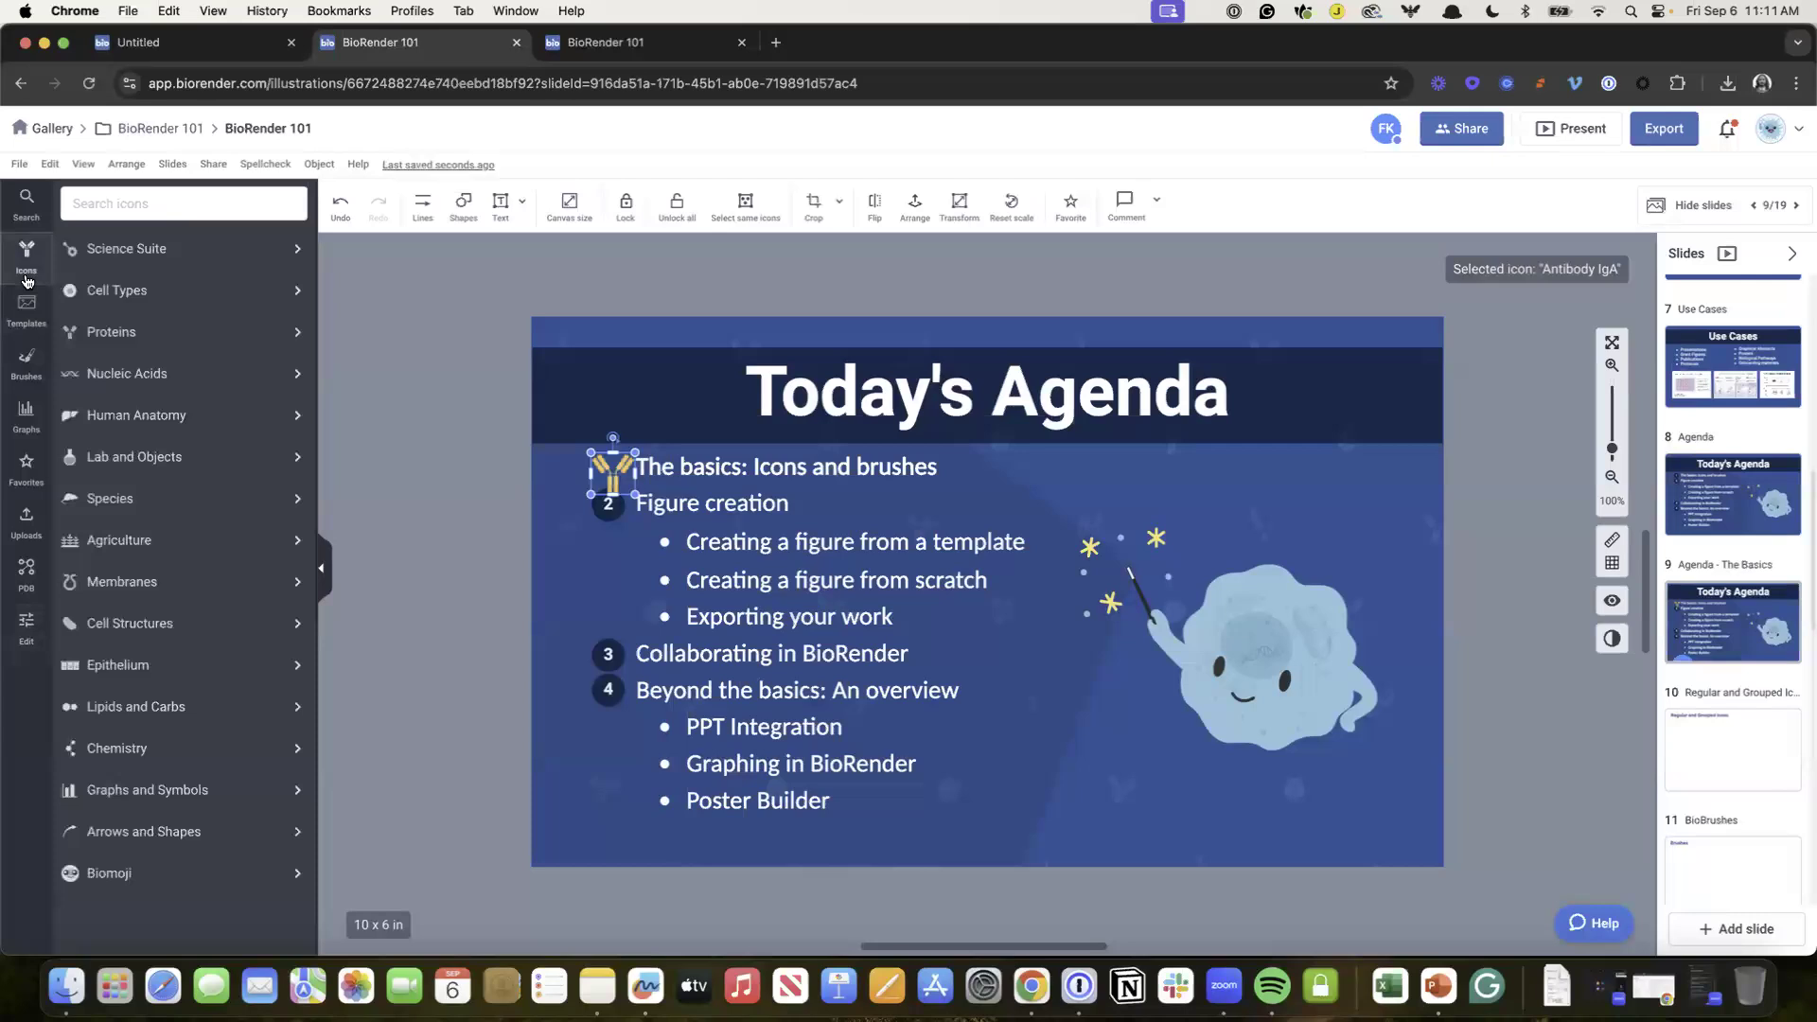
left_click(1772, 763)
left_click(178, 210)
type("ant")
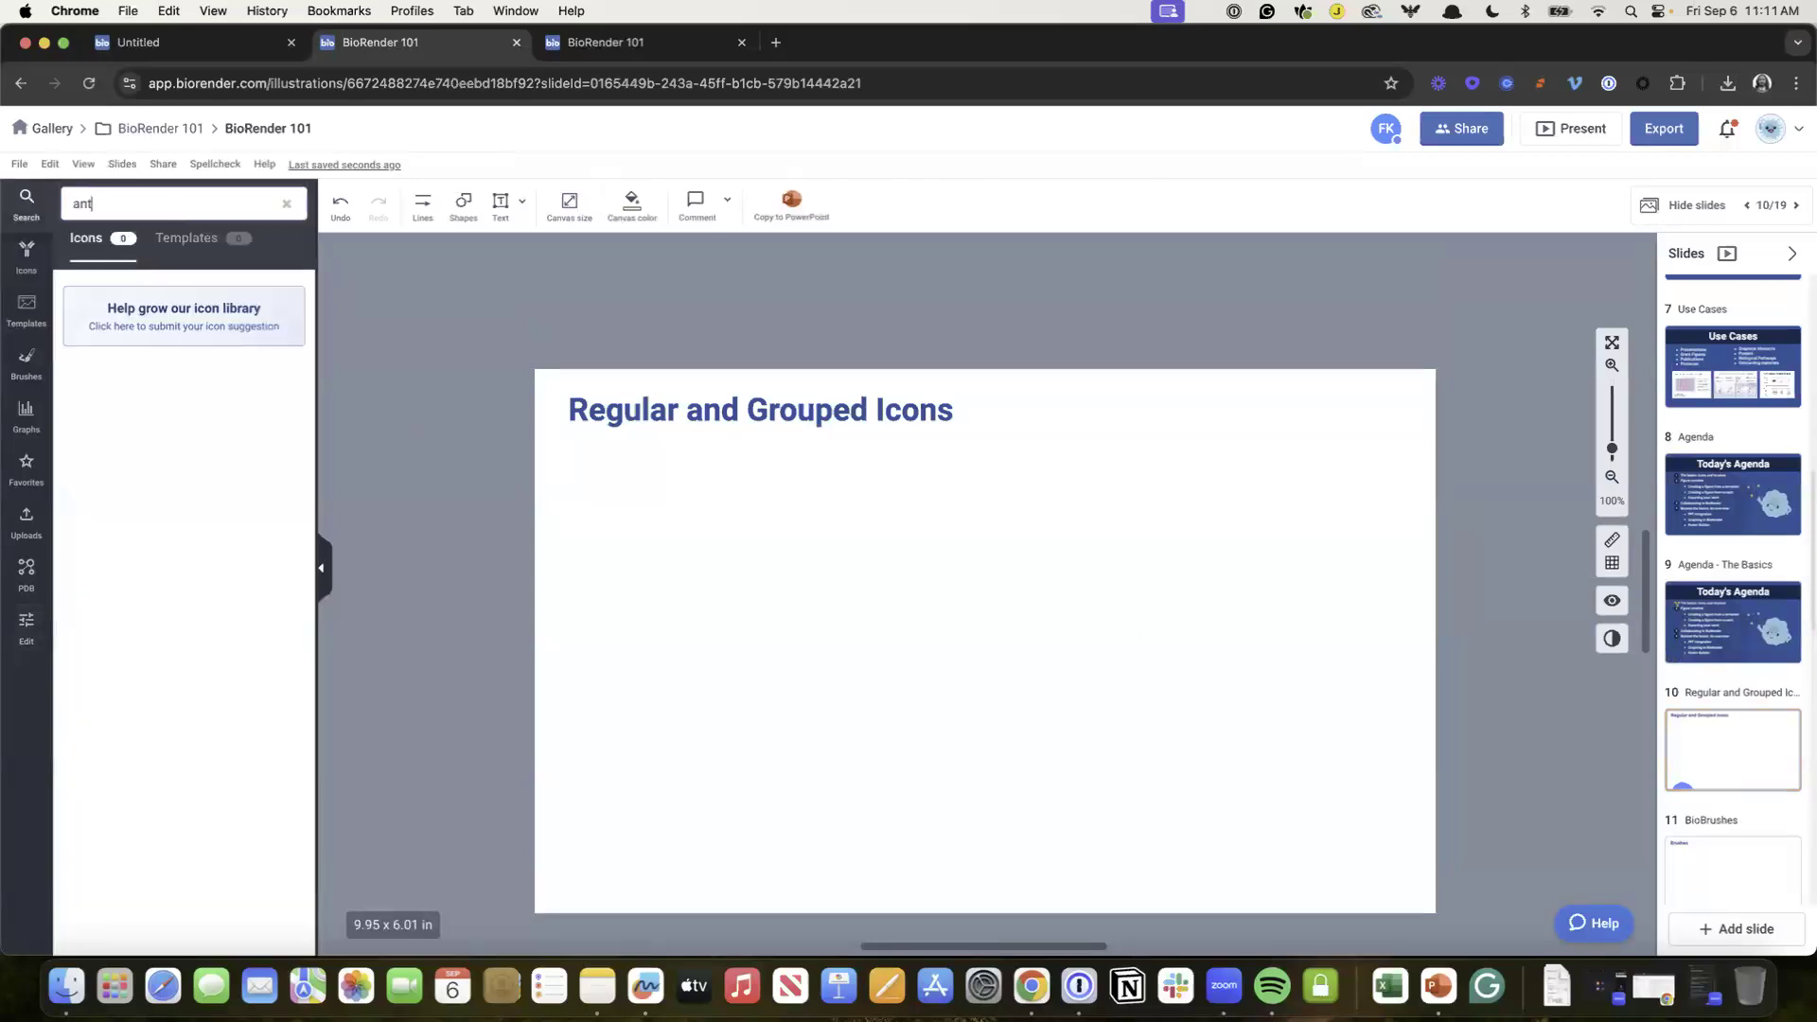
type("ibody")
mouse_move(93, 306)
left_click_drag(93, 306, 662, 570)
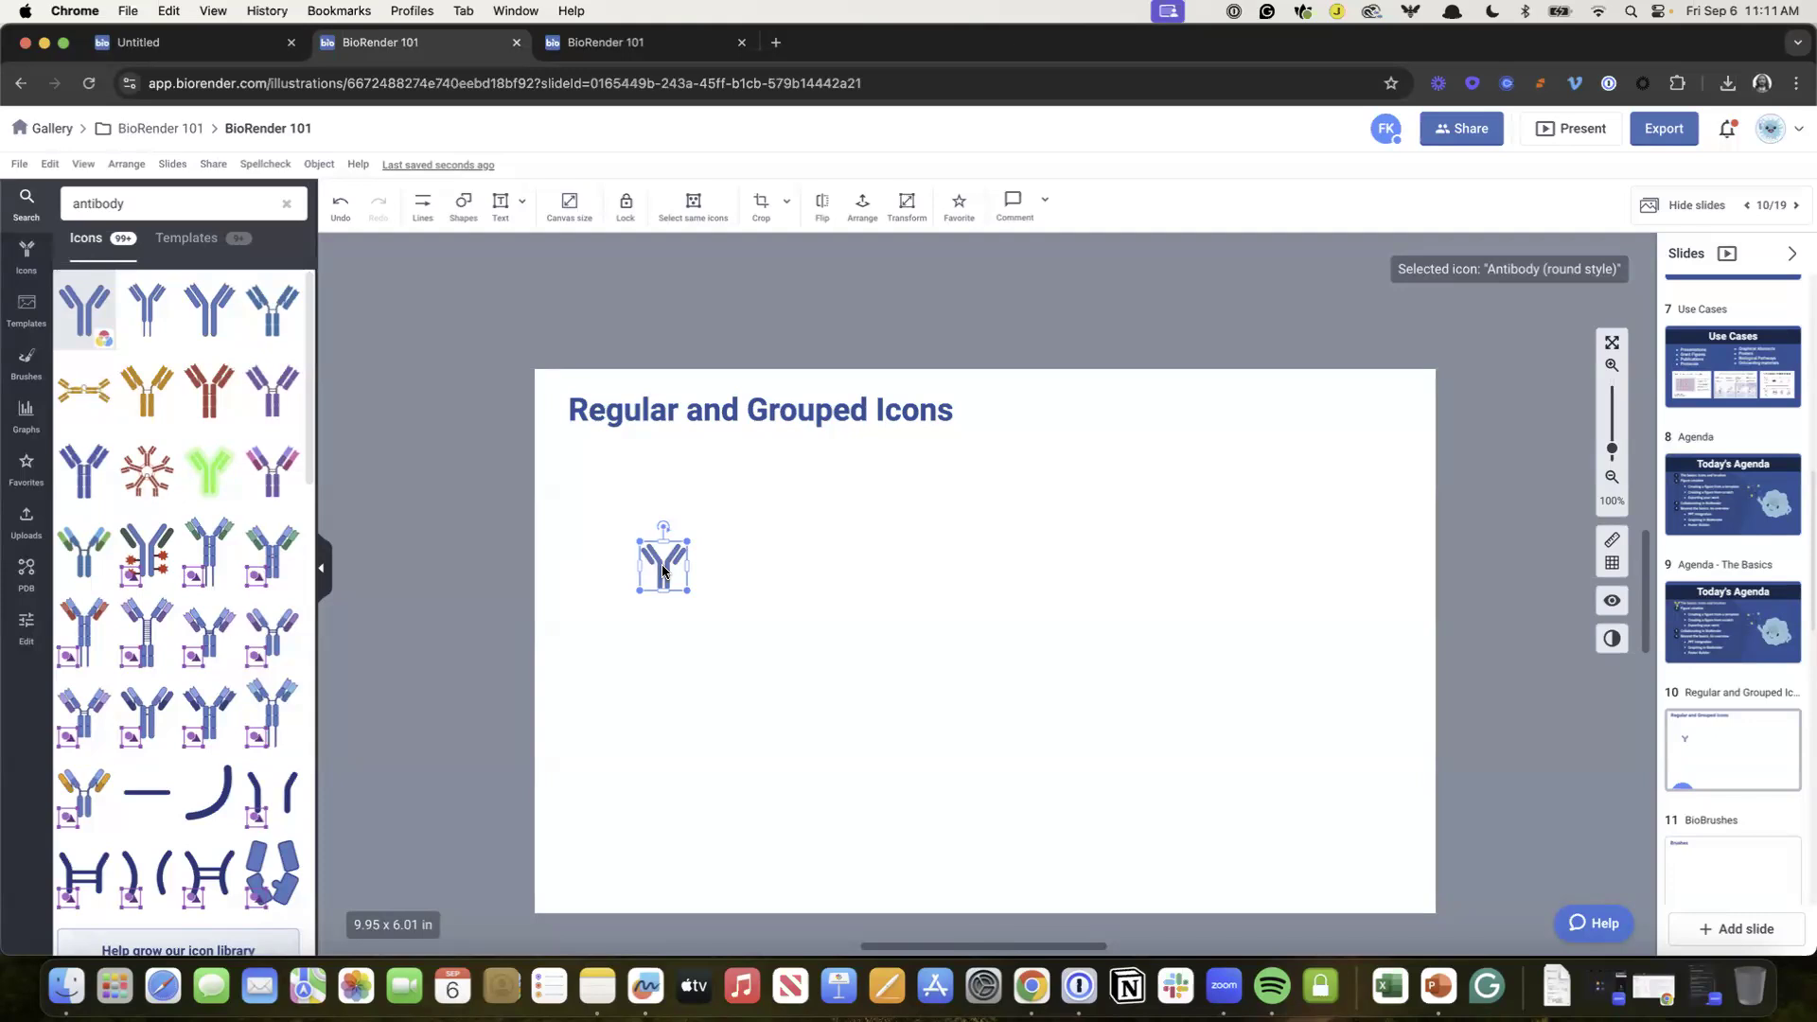
Step: Enlarge the antibody icon to more than twice its size and move it slightly closer to the slide title
left_click_drag(687, 589, 762, 667)
mouse_move(680, 533)
left_mouse_down()
mouse_move(724, 534)
mouse_move(701, 522)
left_mouse_up()
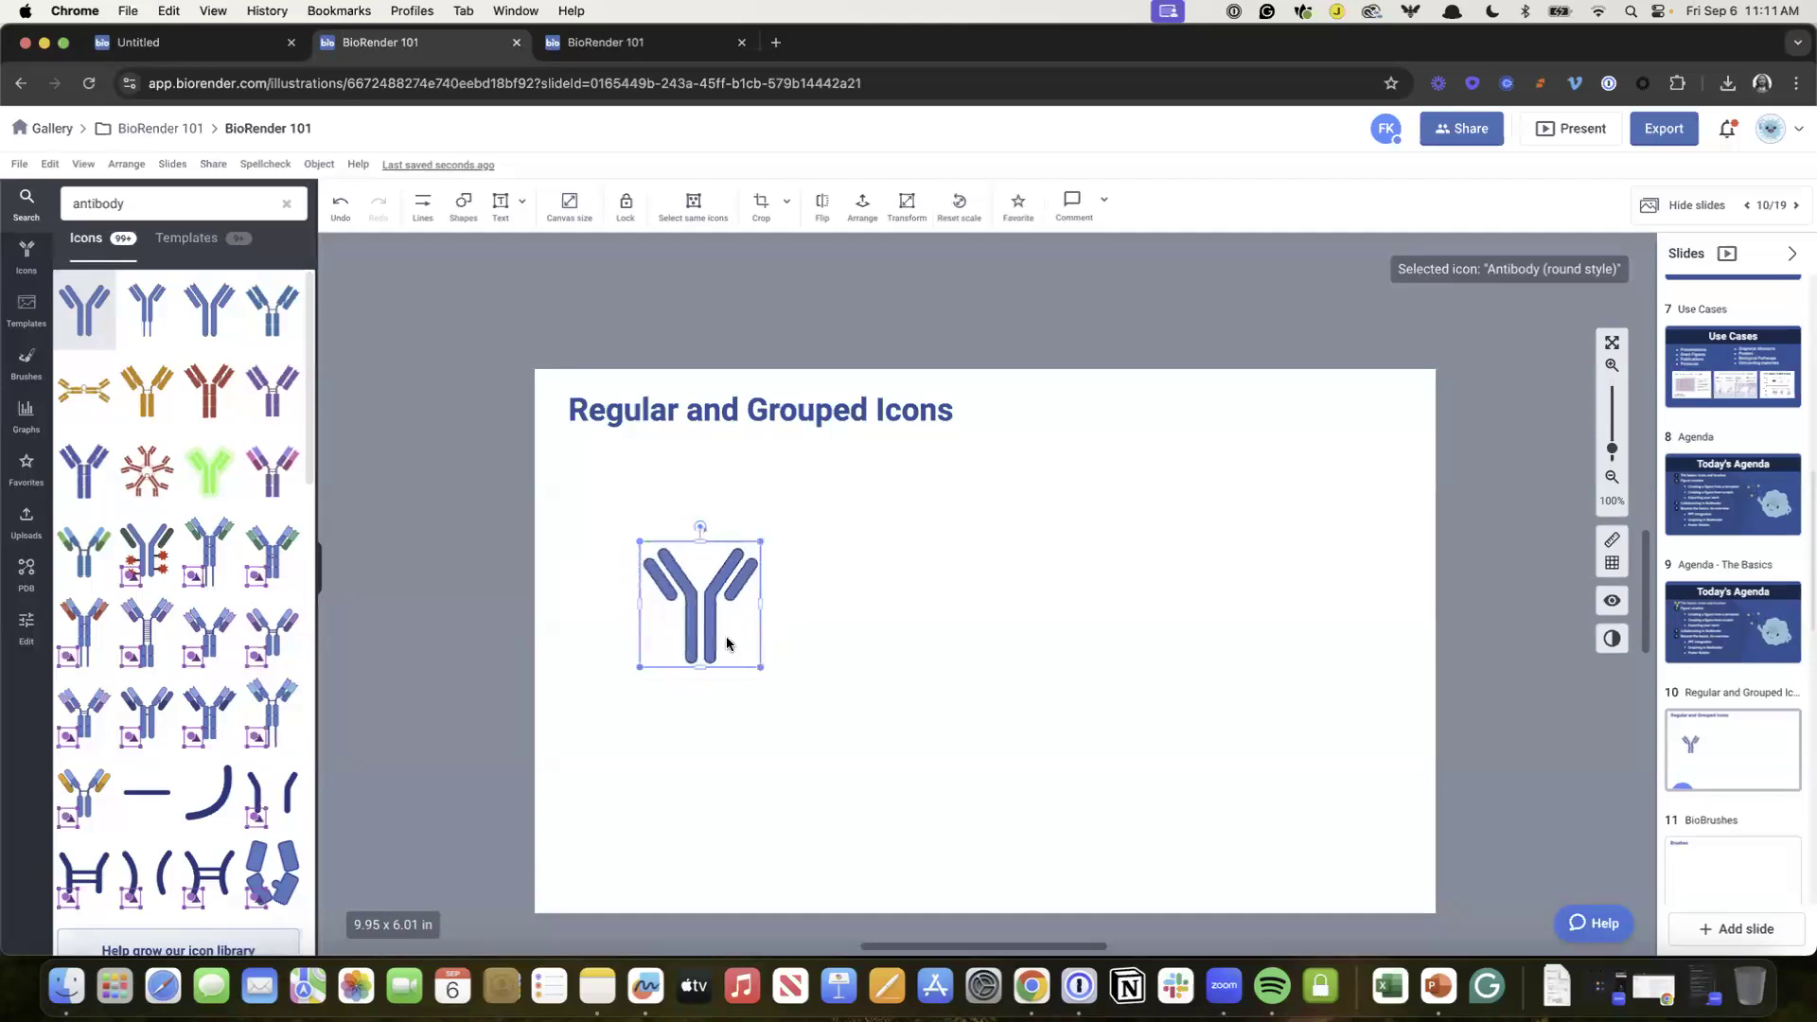
left_click_drag(725, 636, 691, 602)
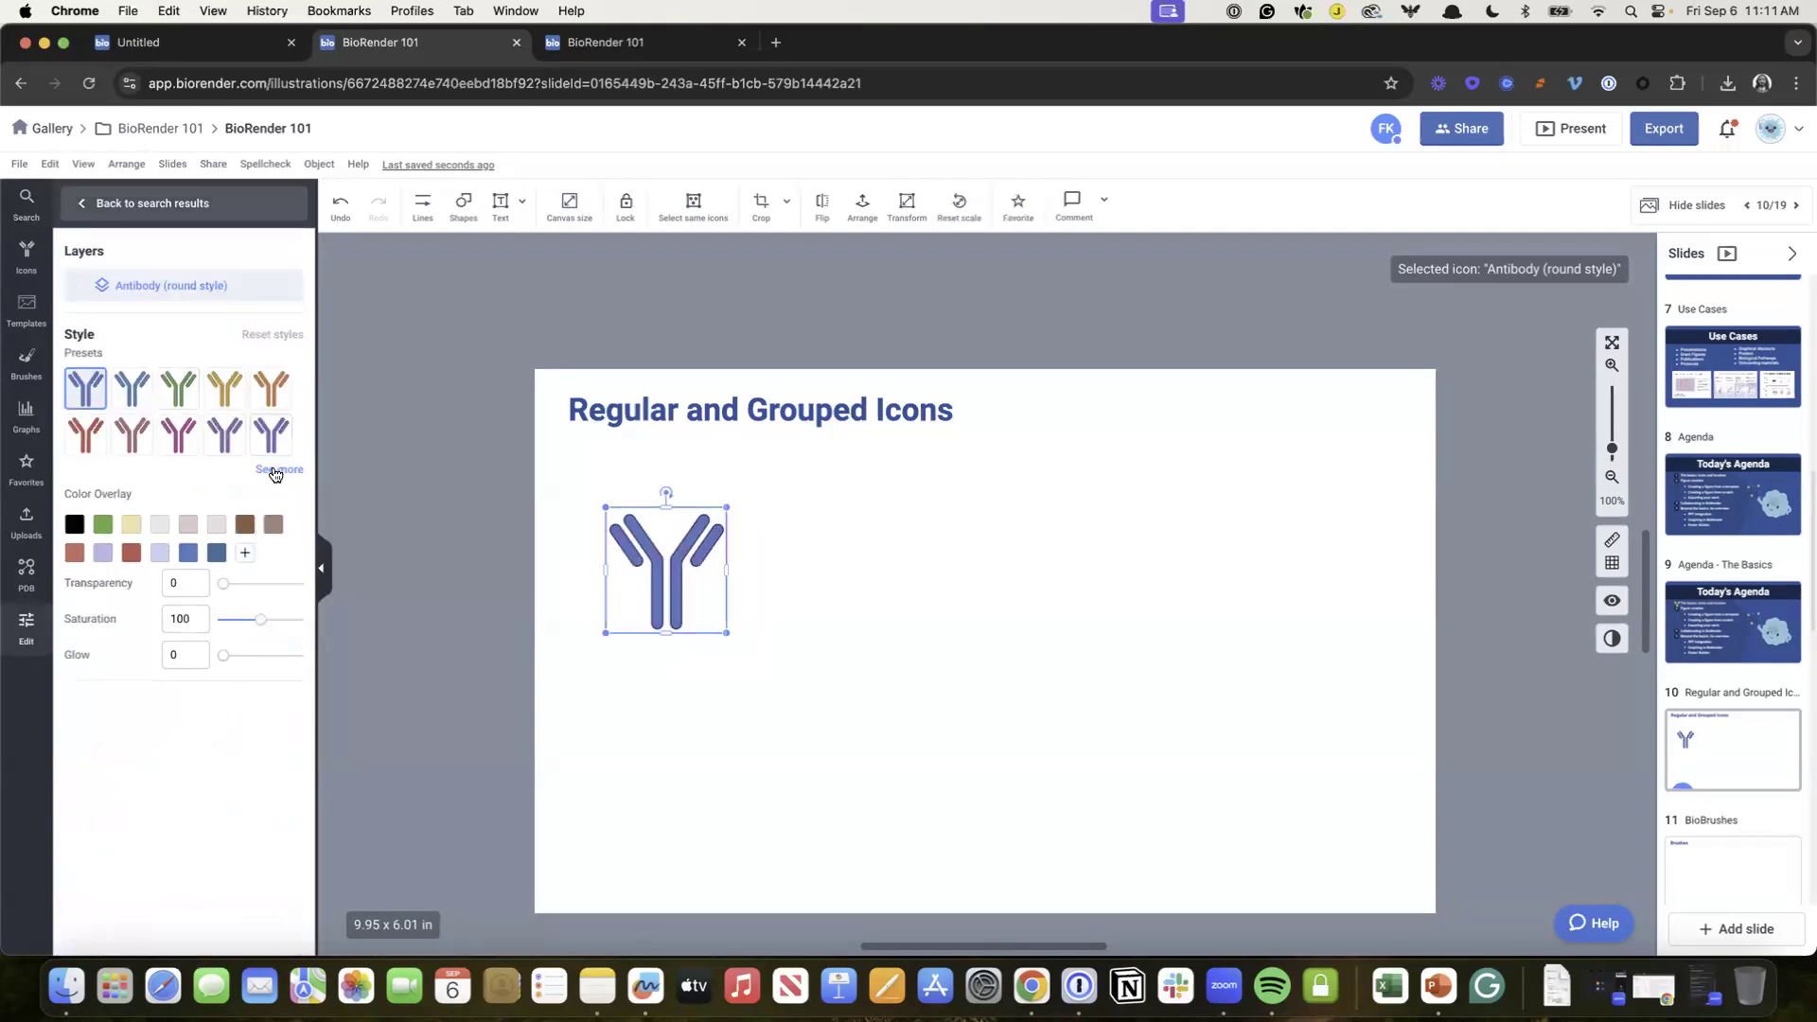
Step: Try several style presets on the antibody icon and recolor it with a black color overlay
left_click(275, 470)
left_click(178, 573)
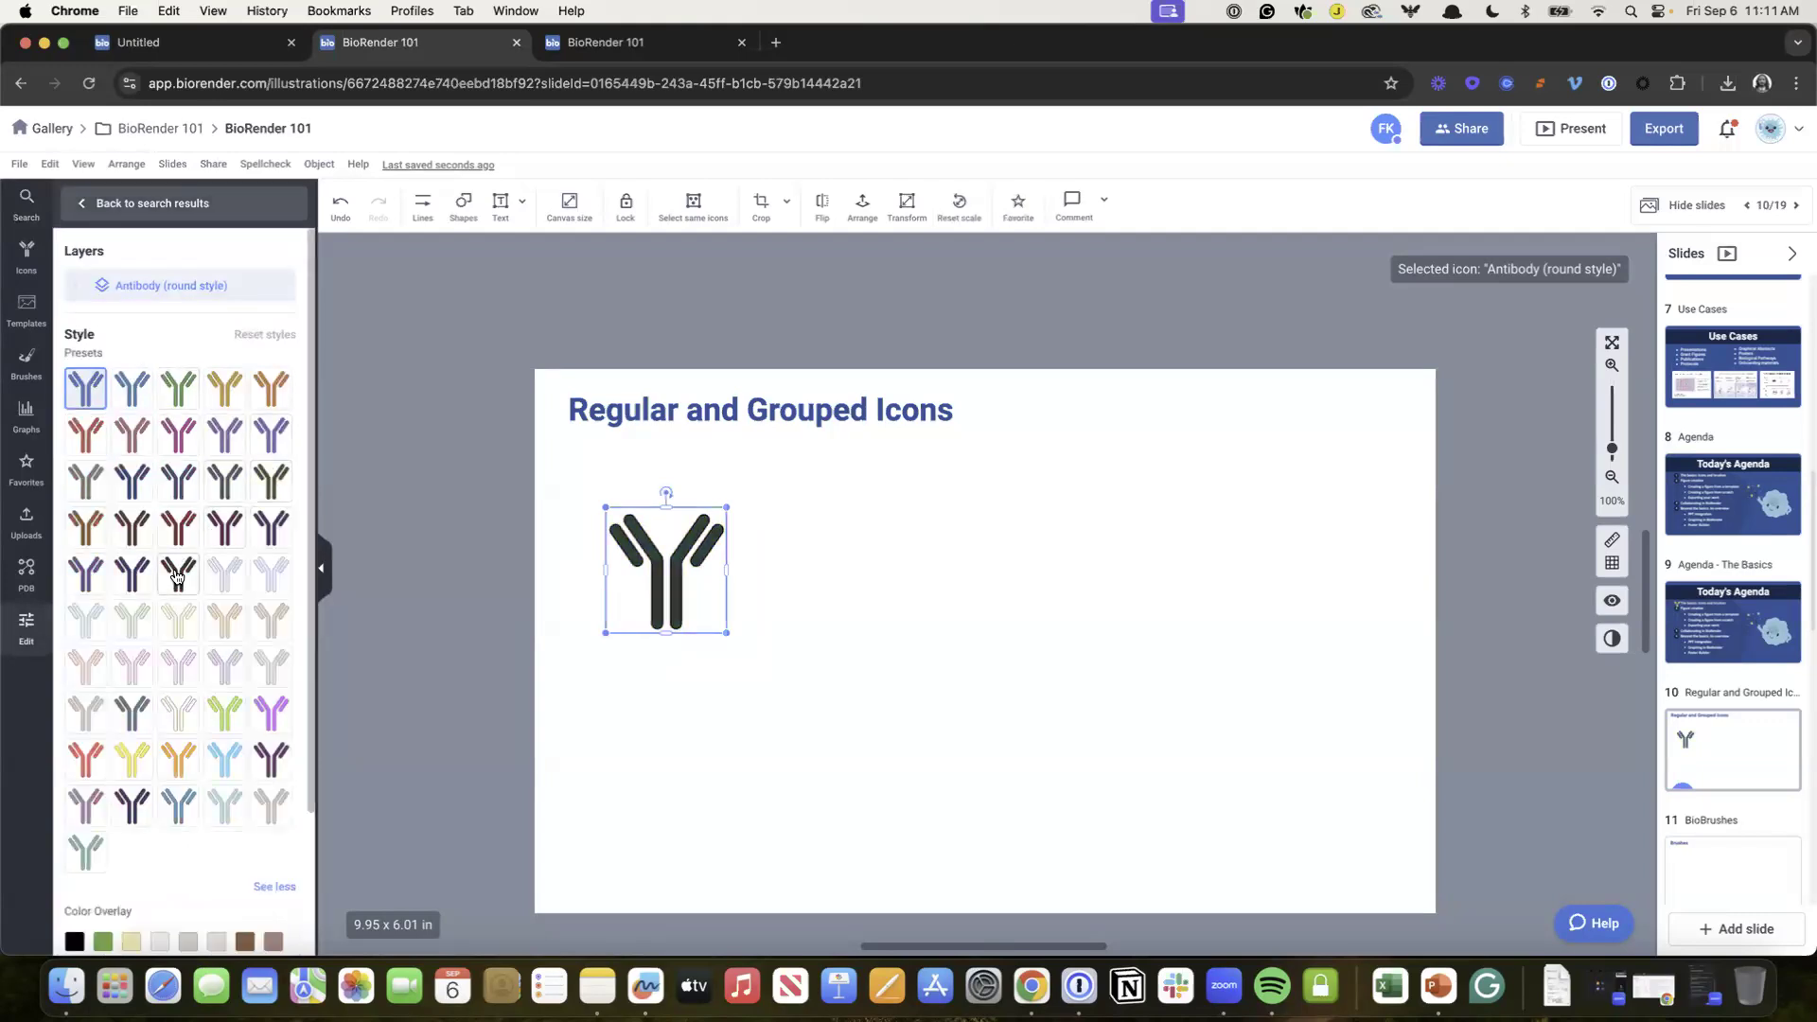
left_click(133, 757)
scroll(148, 754, "down", 4)
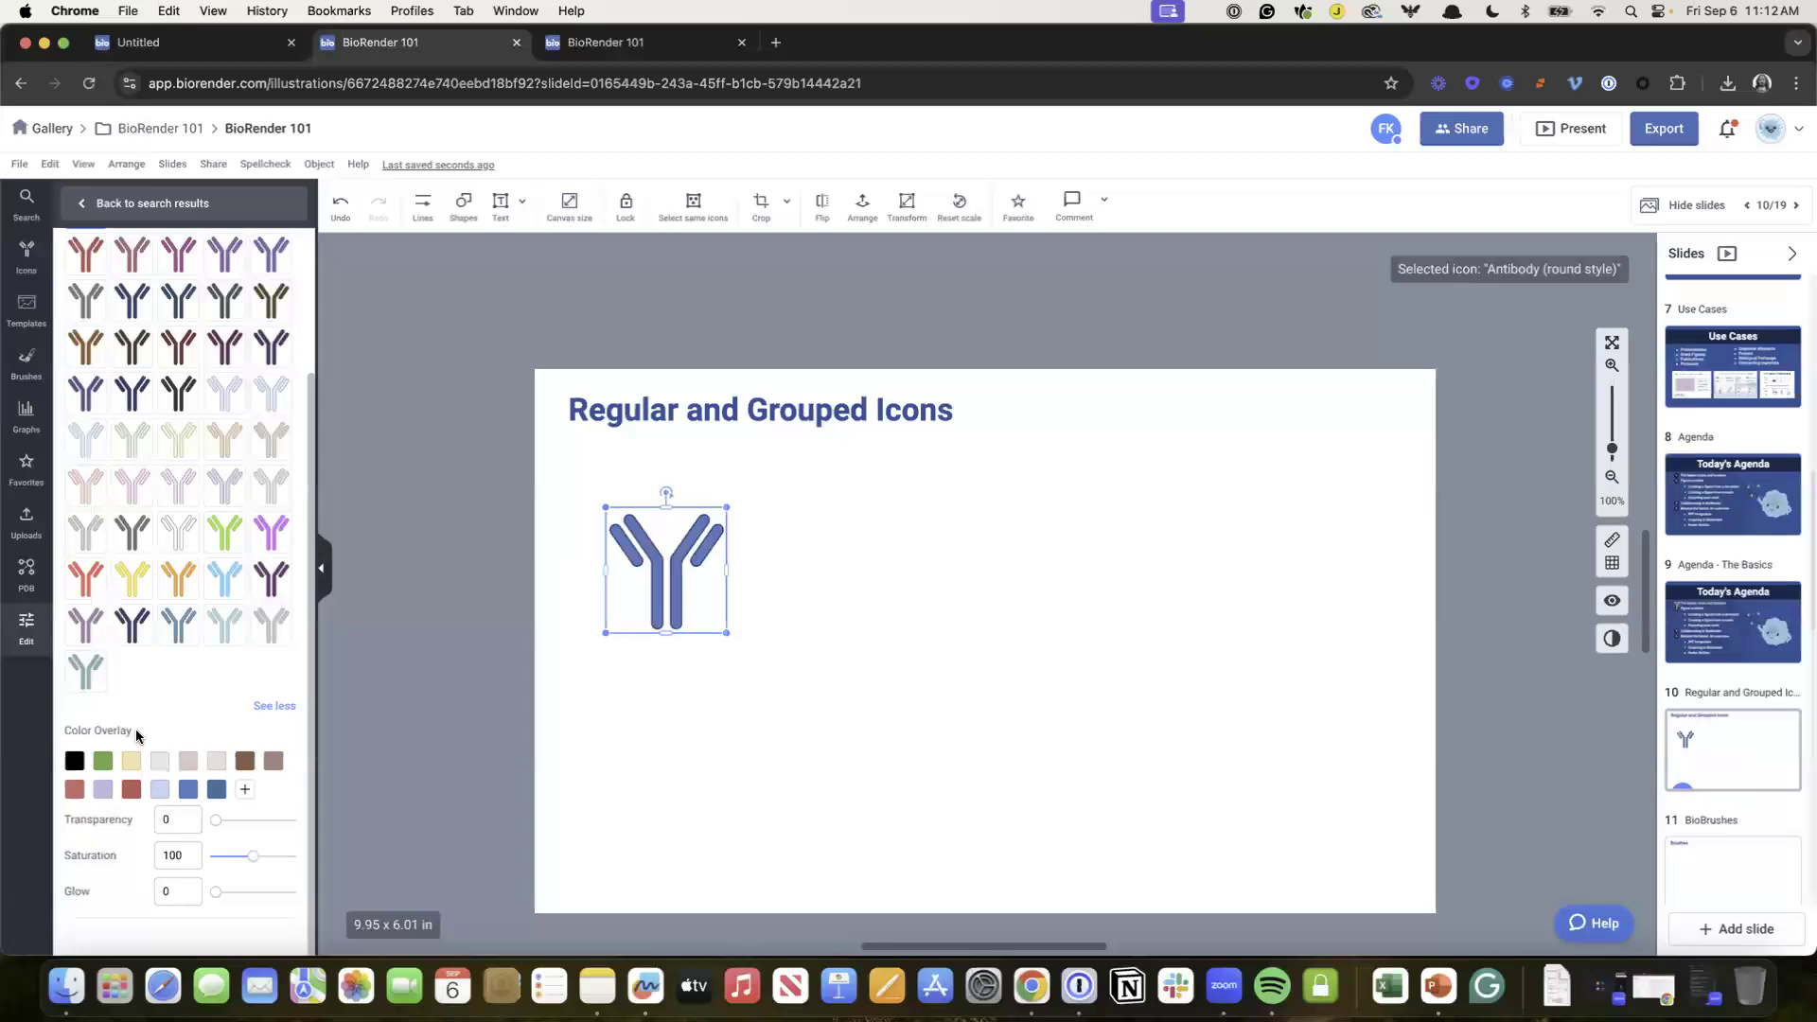
left_click(243, 790)
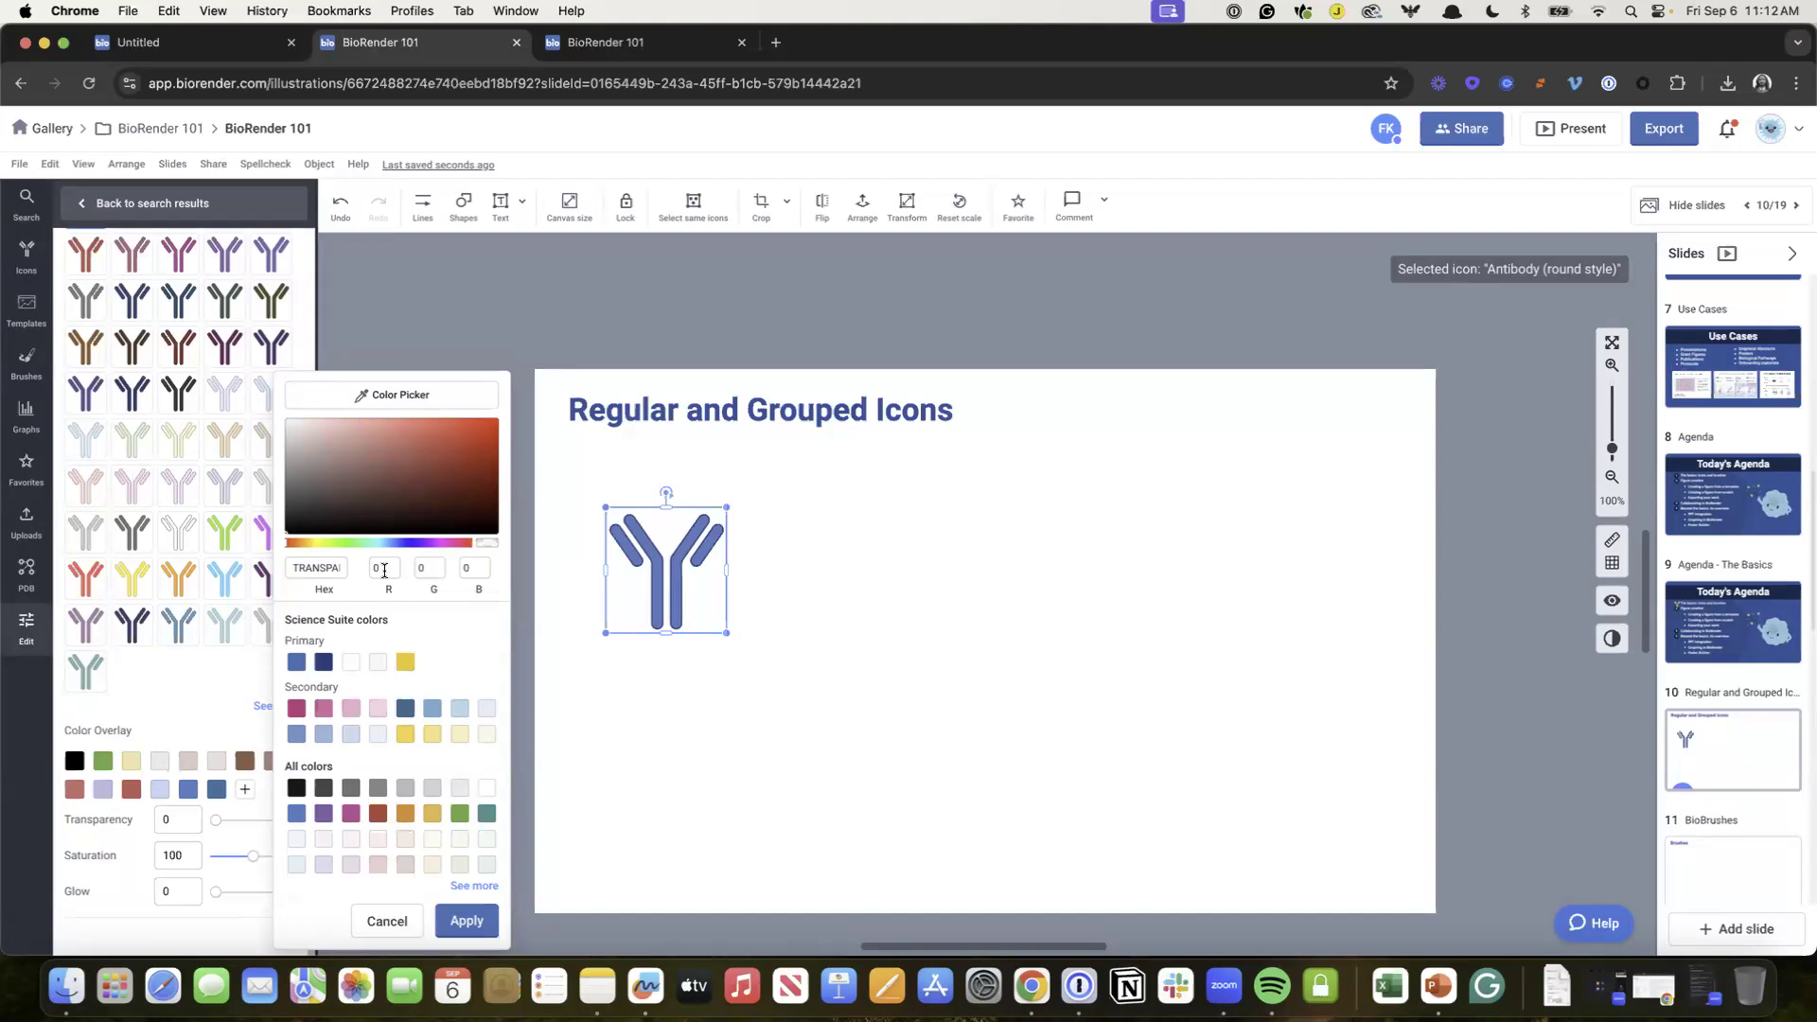
Step: Search the icon library for "bottle" and place the Bottle (1000mL) icon beside the antibody on the slide
left_click(155, 203)
type("bottle")
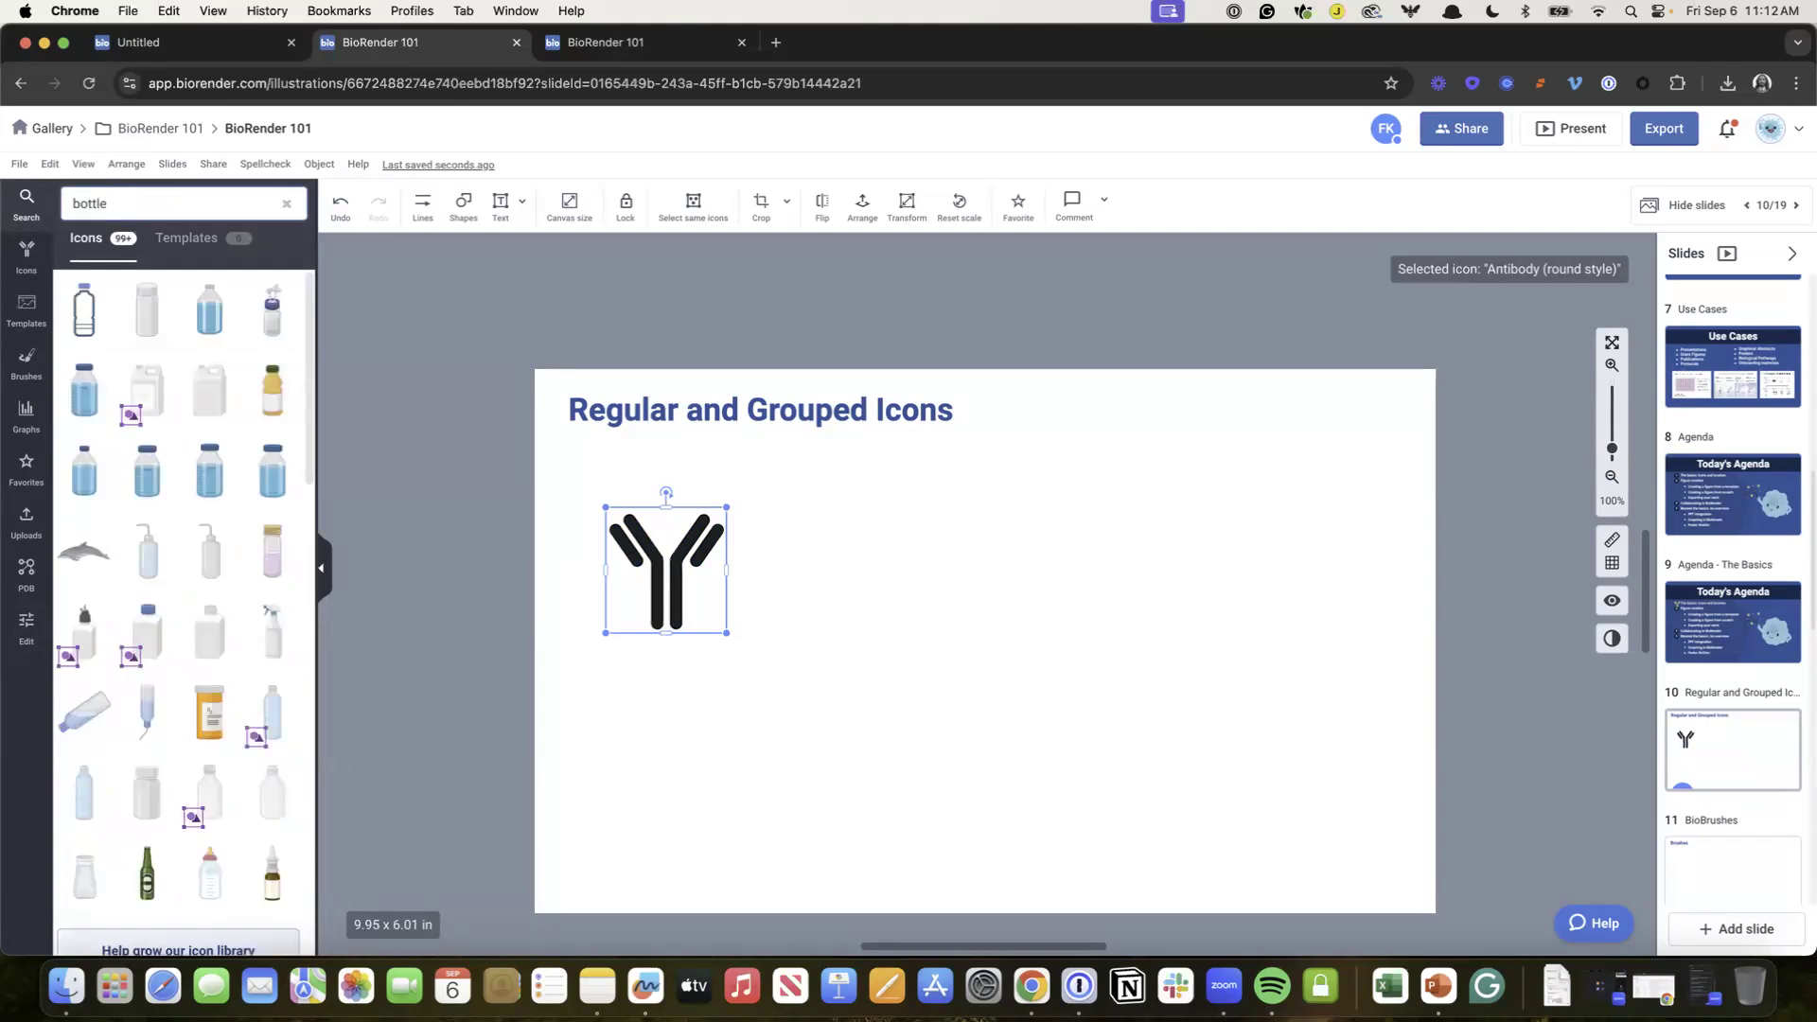
left_click_drag(84, 388, 860, 580)
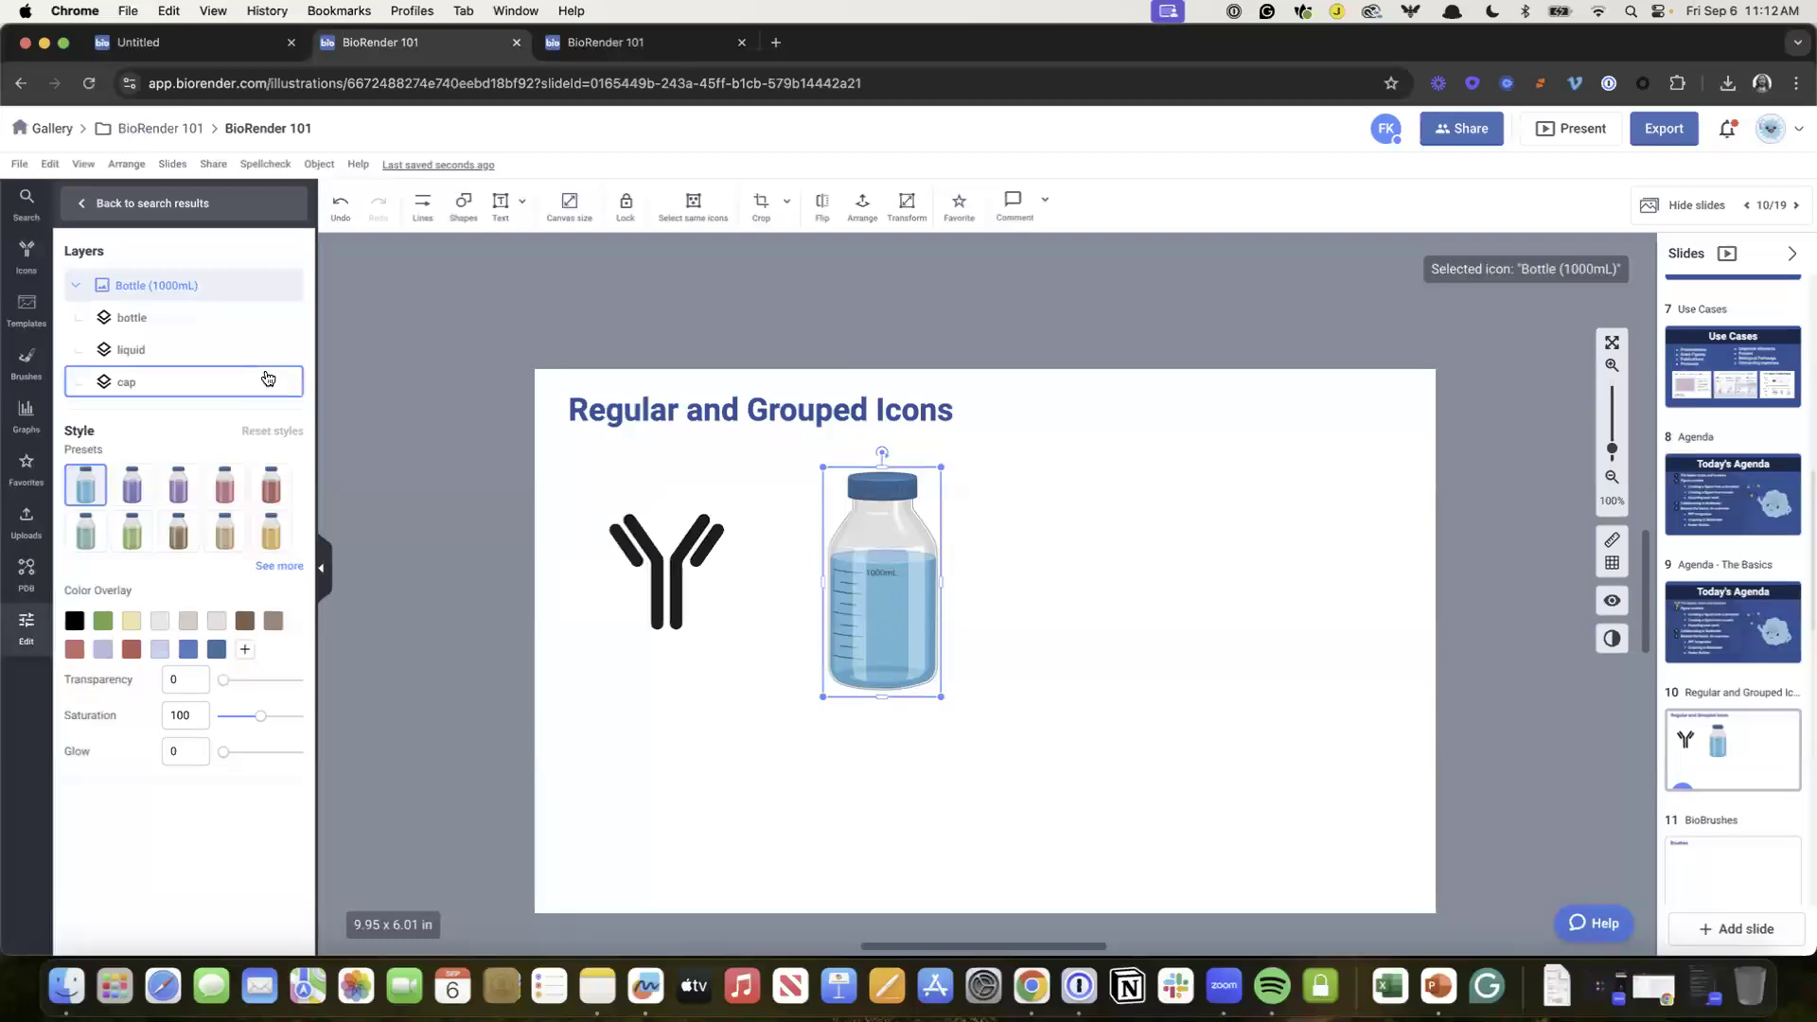
Step: Recolor the bottle's cap layer red (#C94F4F) and its liquid layer pale yellow
left_click(150, 388)
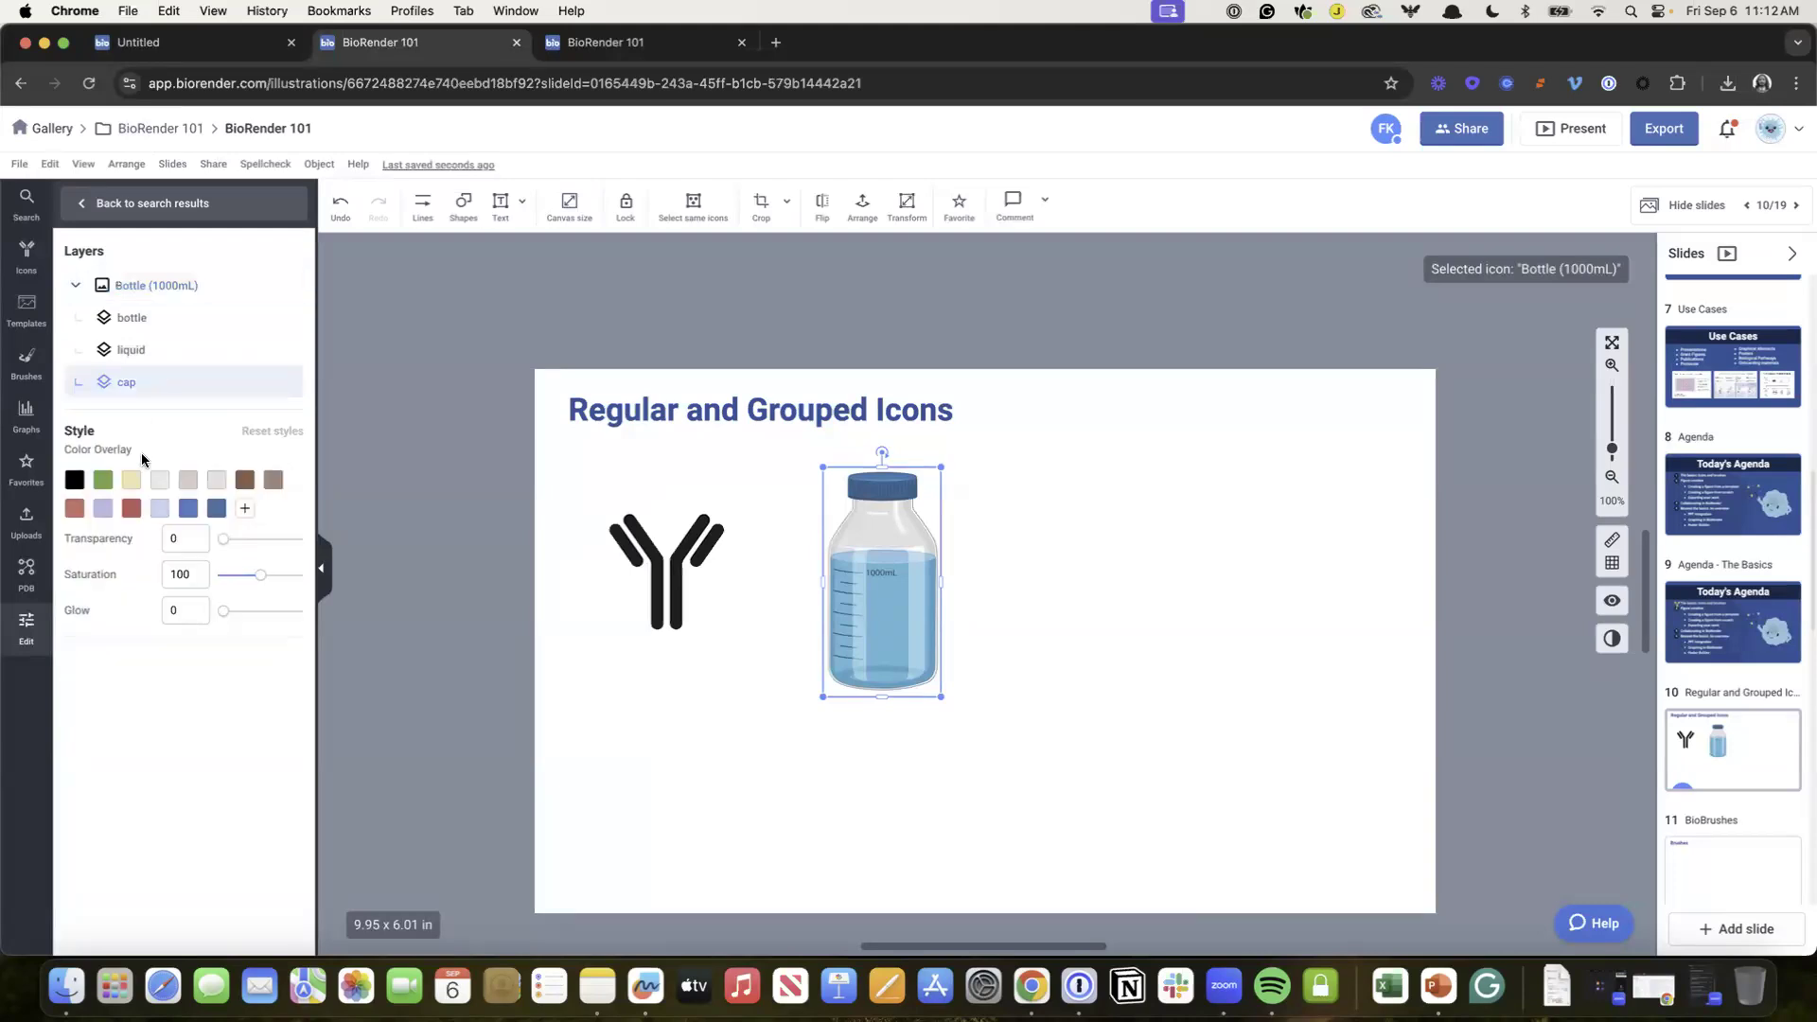
left_click(132, 508)
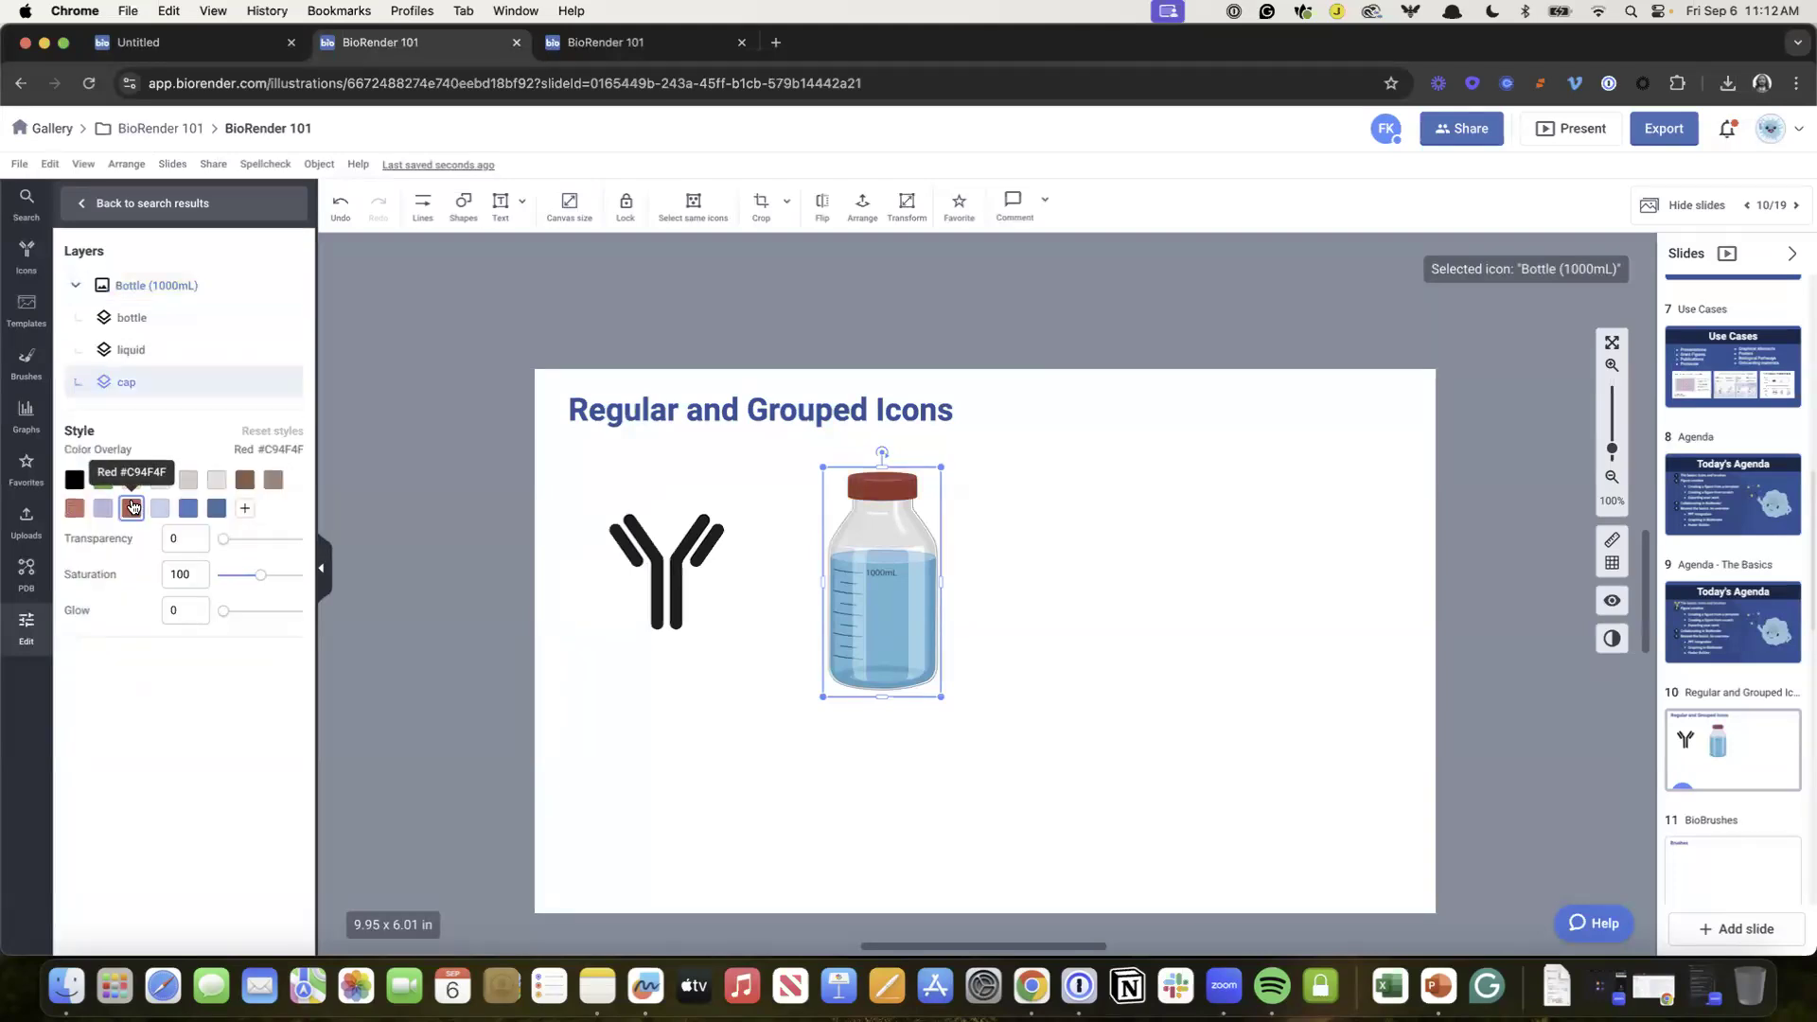
left_click(130, 349)
left_click(134, 481)
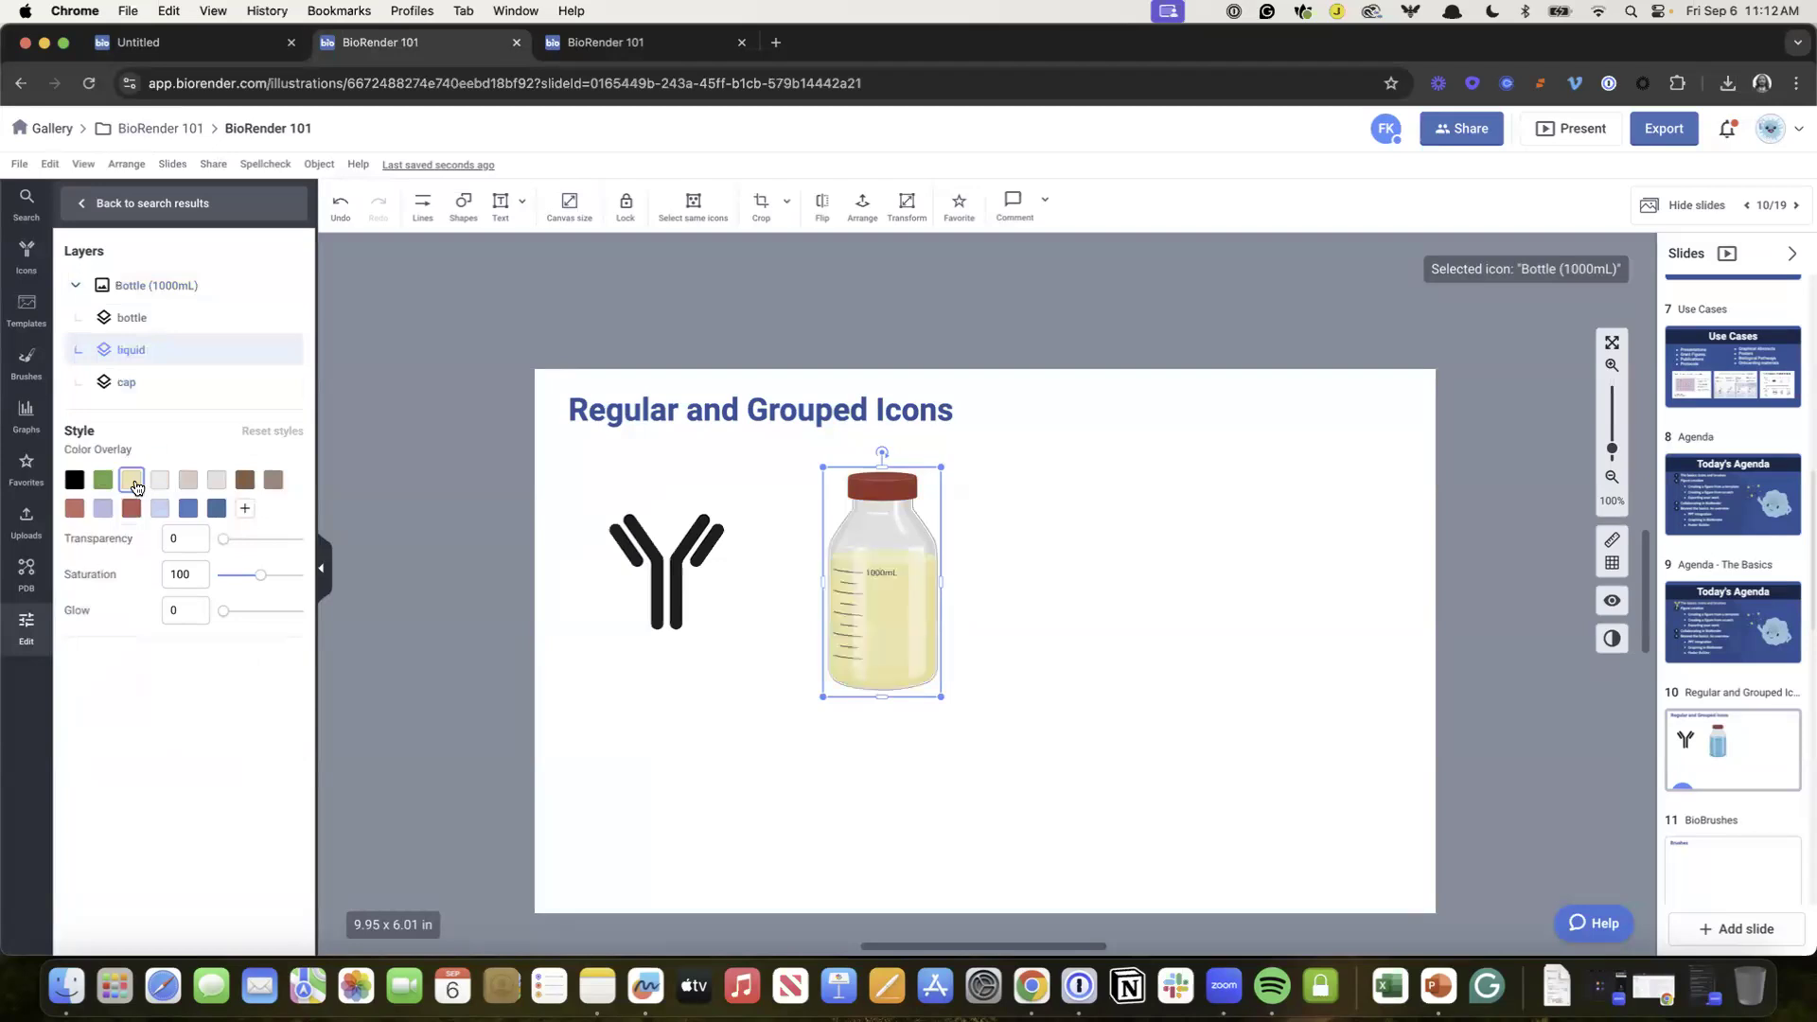
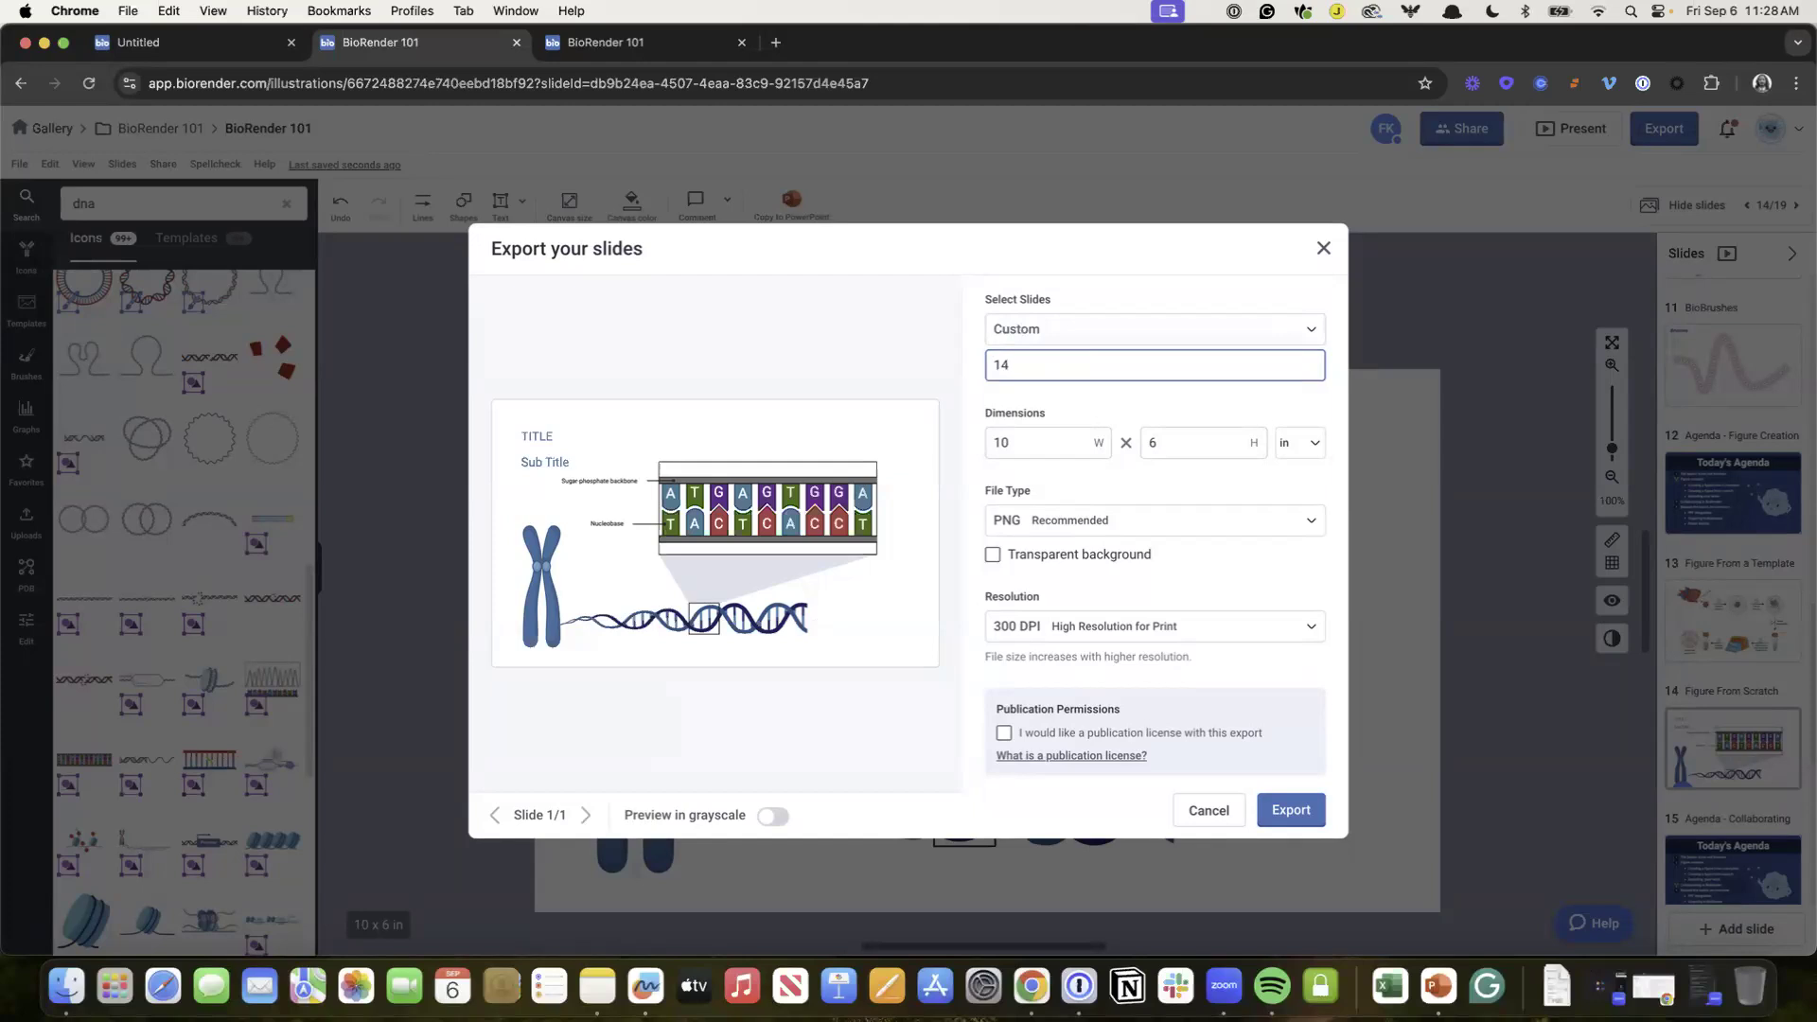
Step: Check the file type and resolution choices, and export slide 14 as a 300 DPI PNG with a publication license requested
left_click(1170, 522)
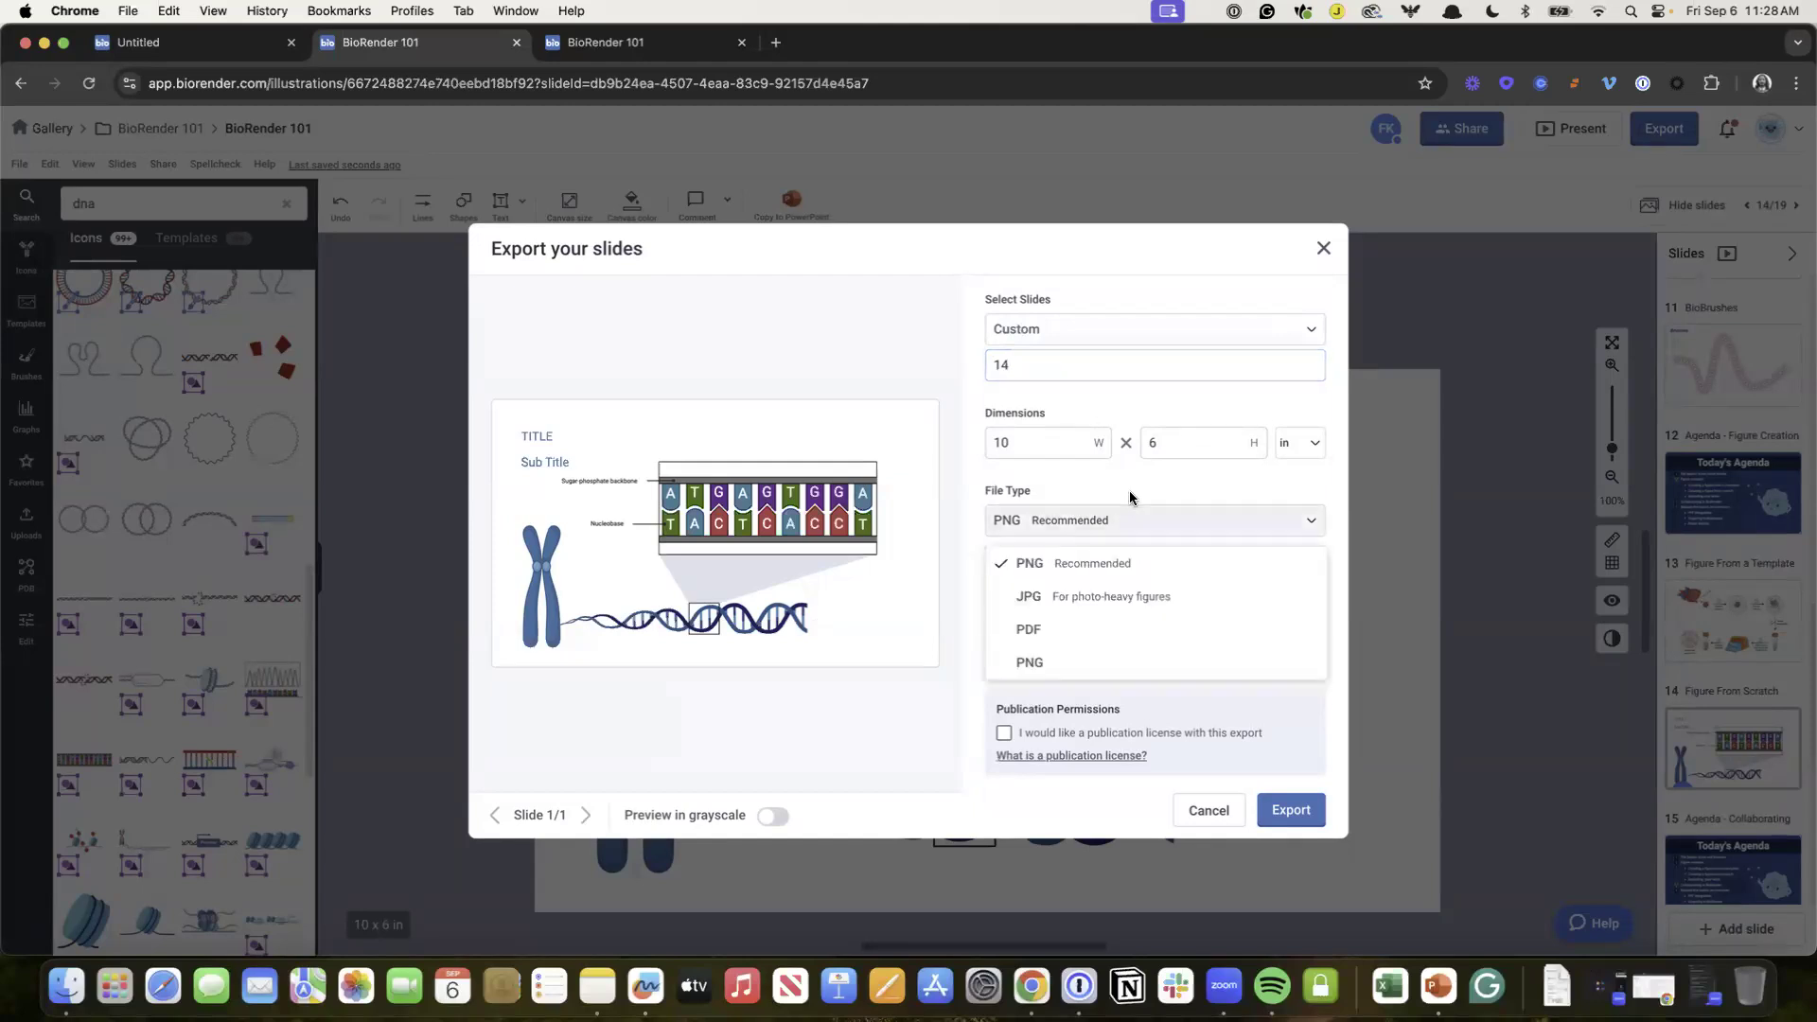
left_click(1130, 493)
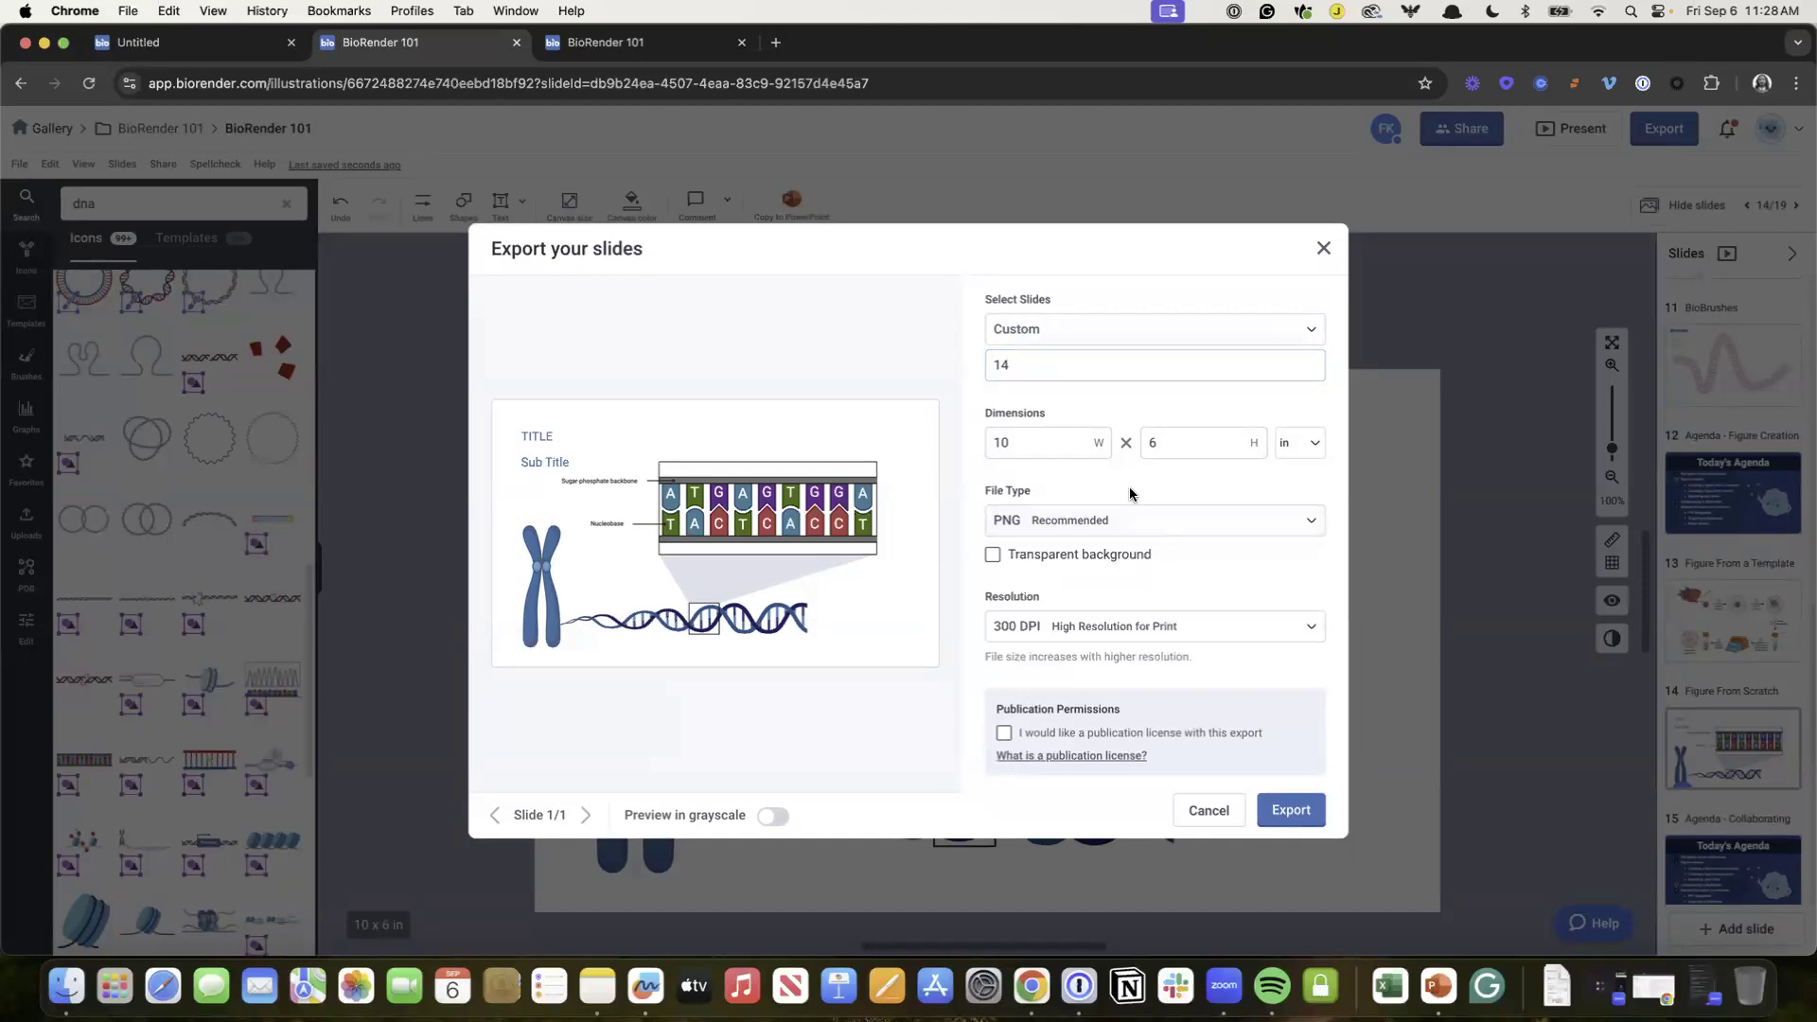
left_click(1148, 626)
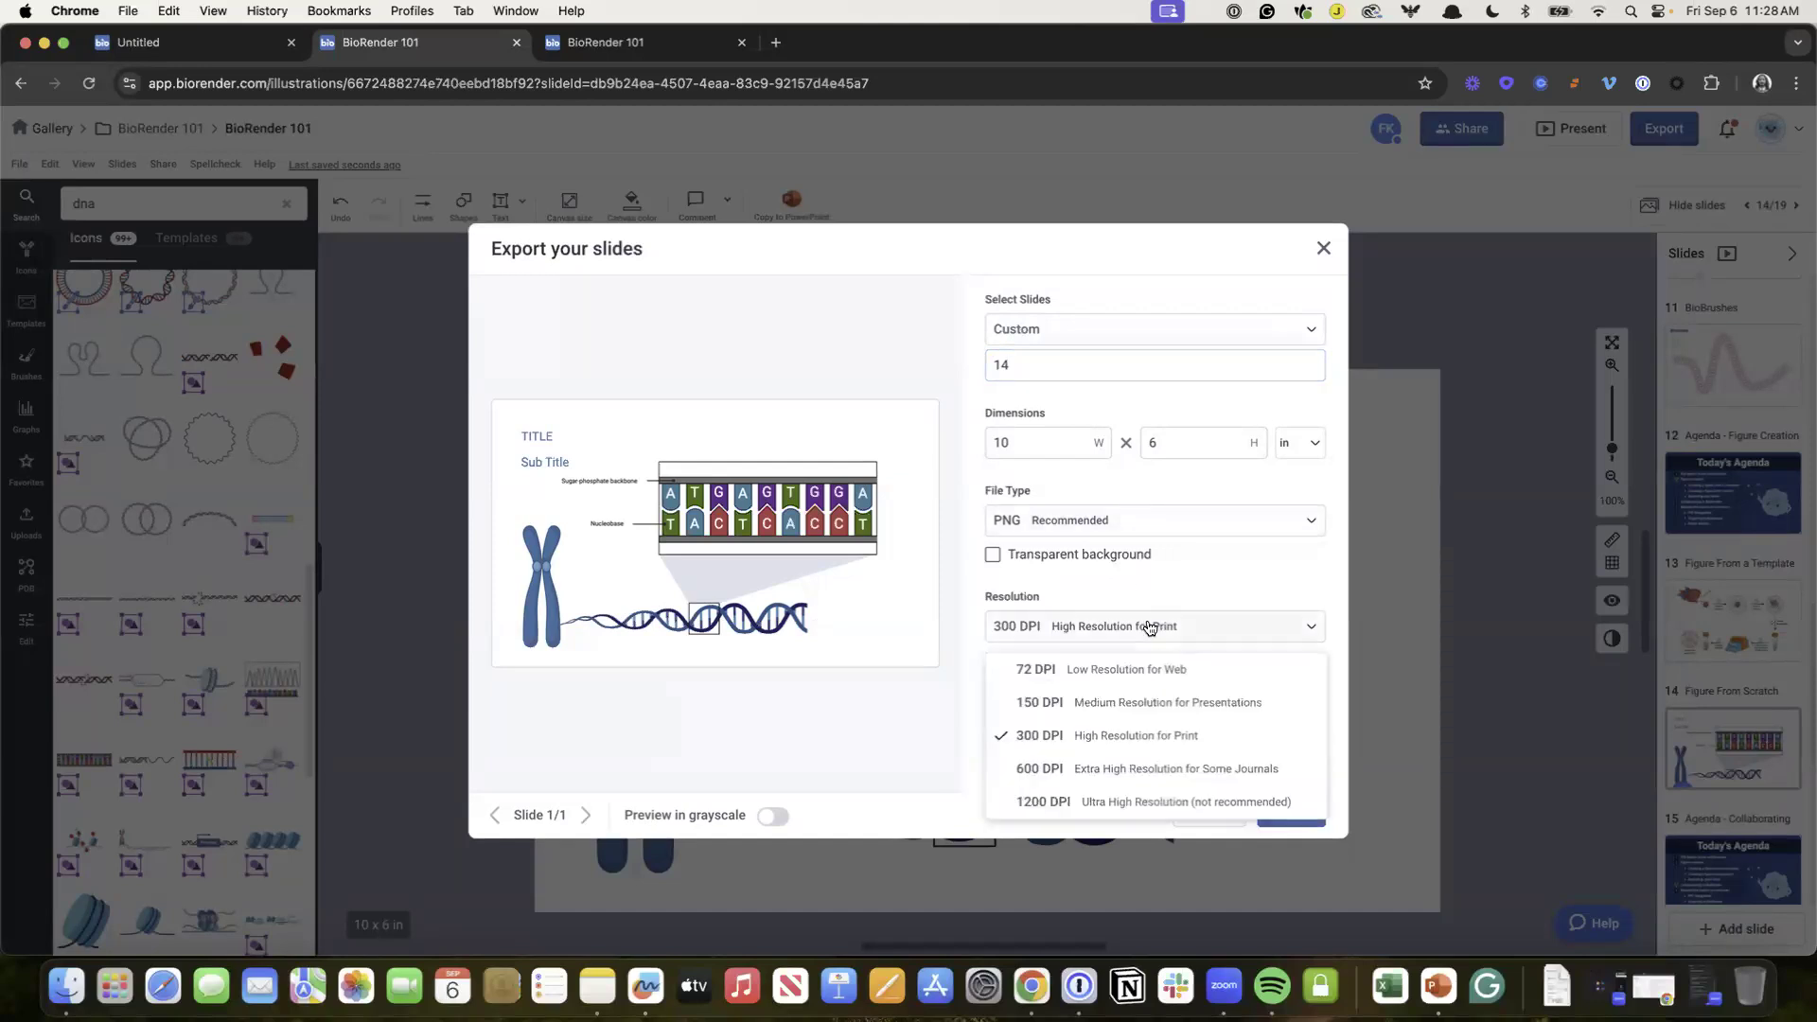
left_click(1189, 583)
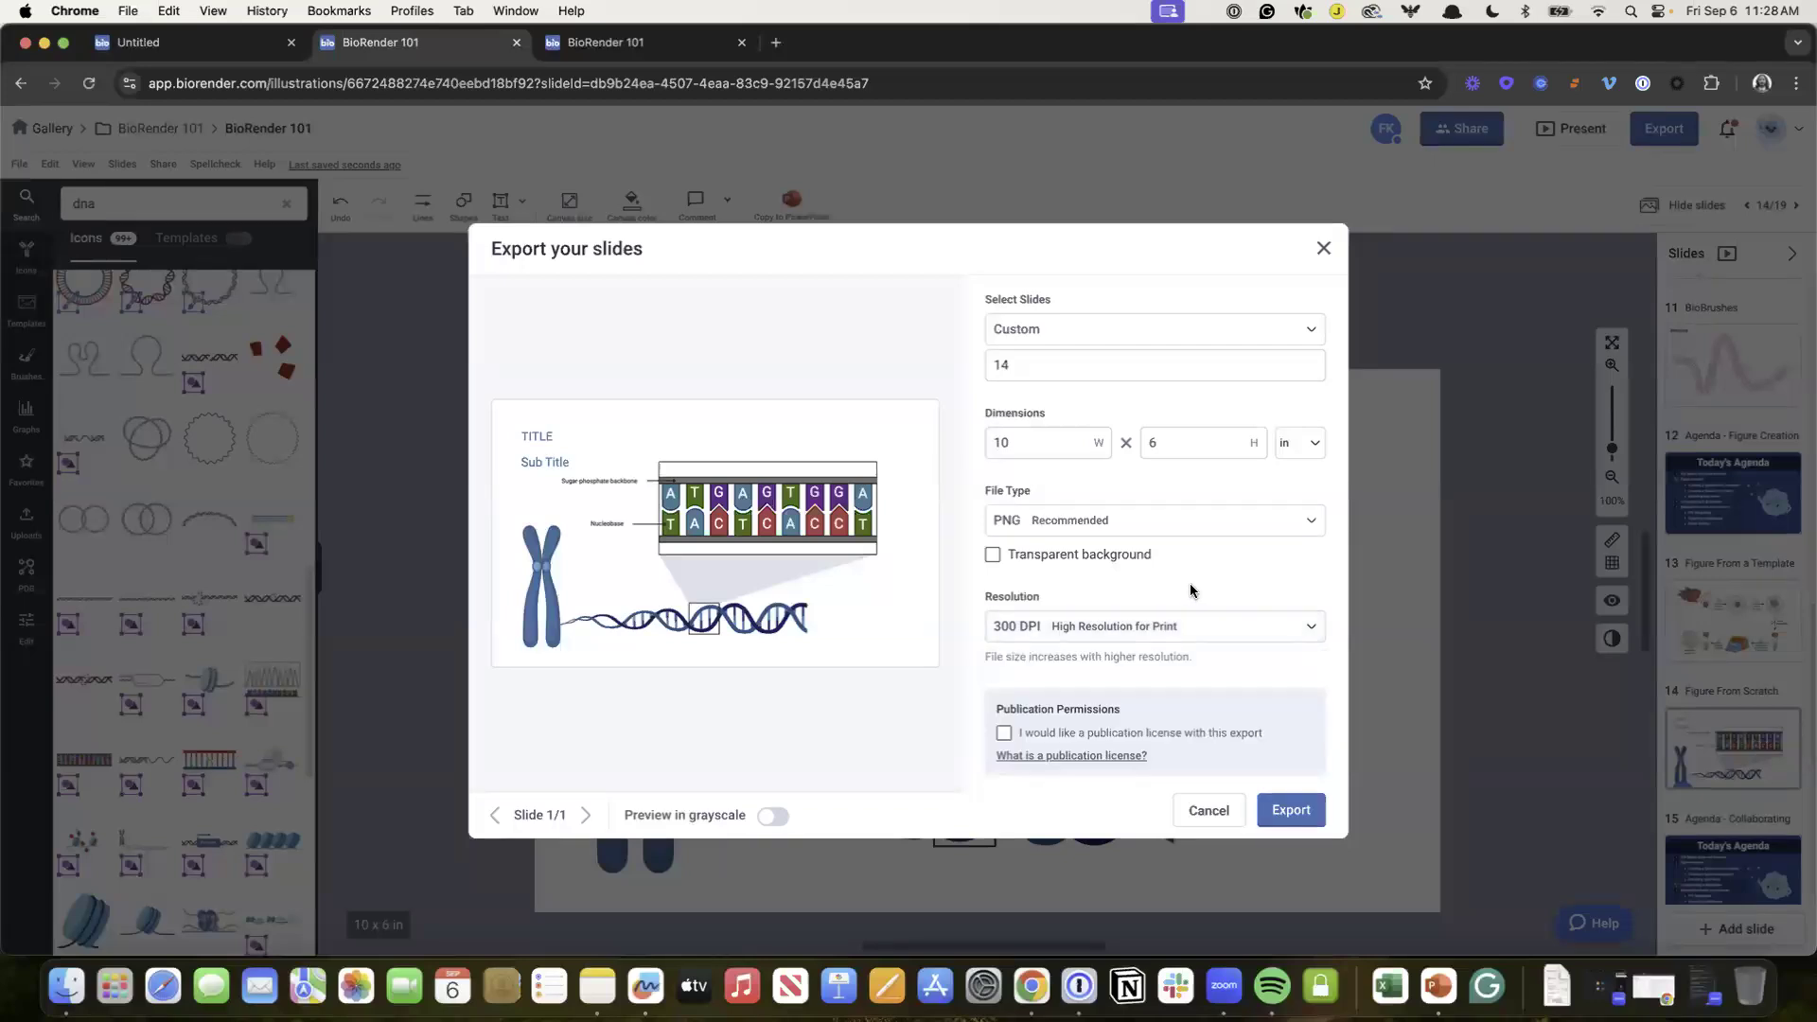
left_click(1004, 739)
left_click(1290, 812)
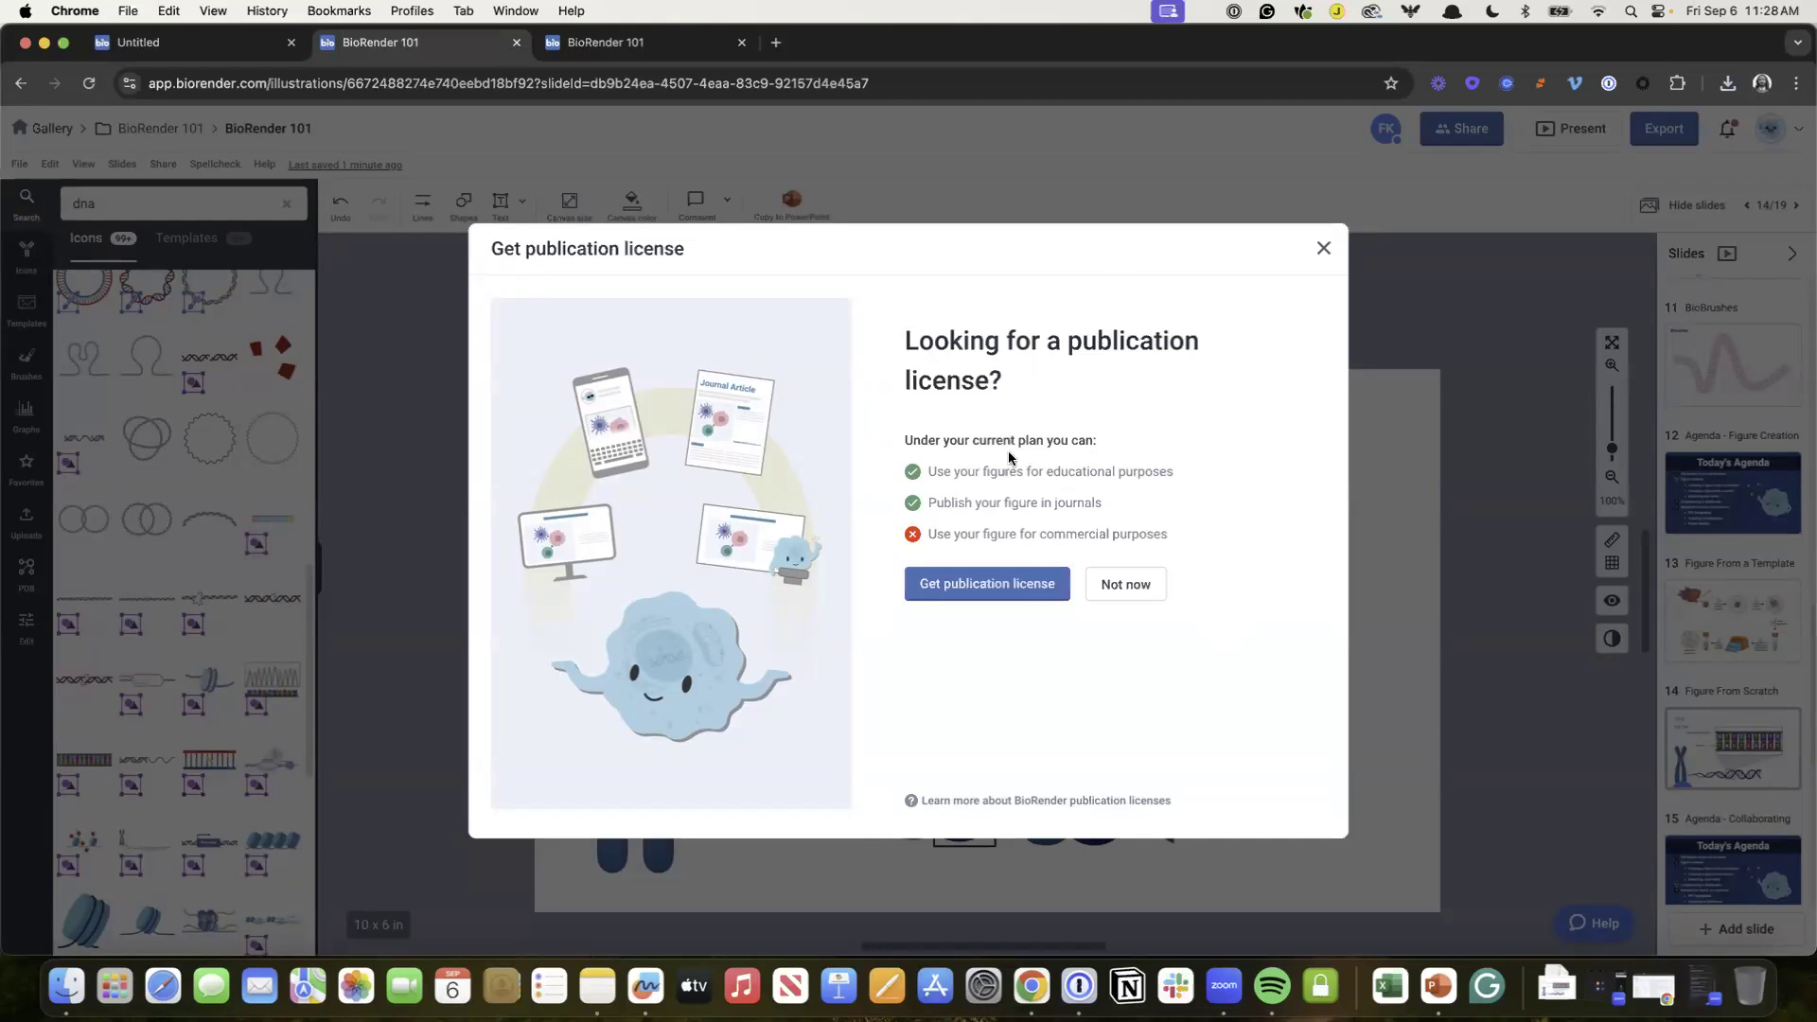
Step: Start a publication license request for custom slide 14 and continue to the publisher details
left_click(986, 585)
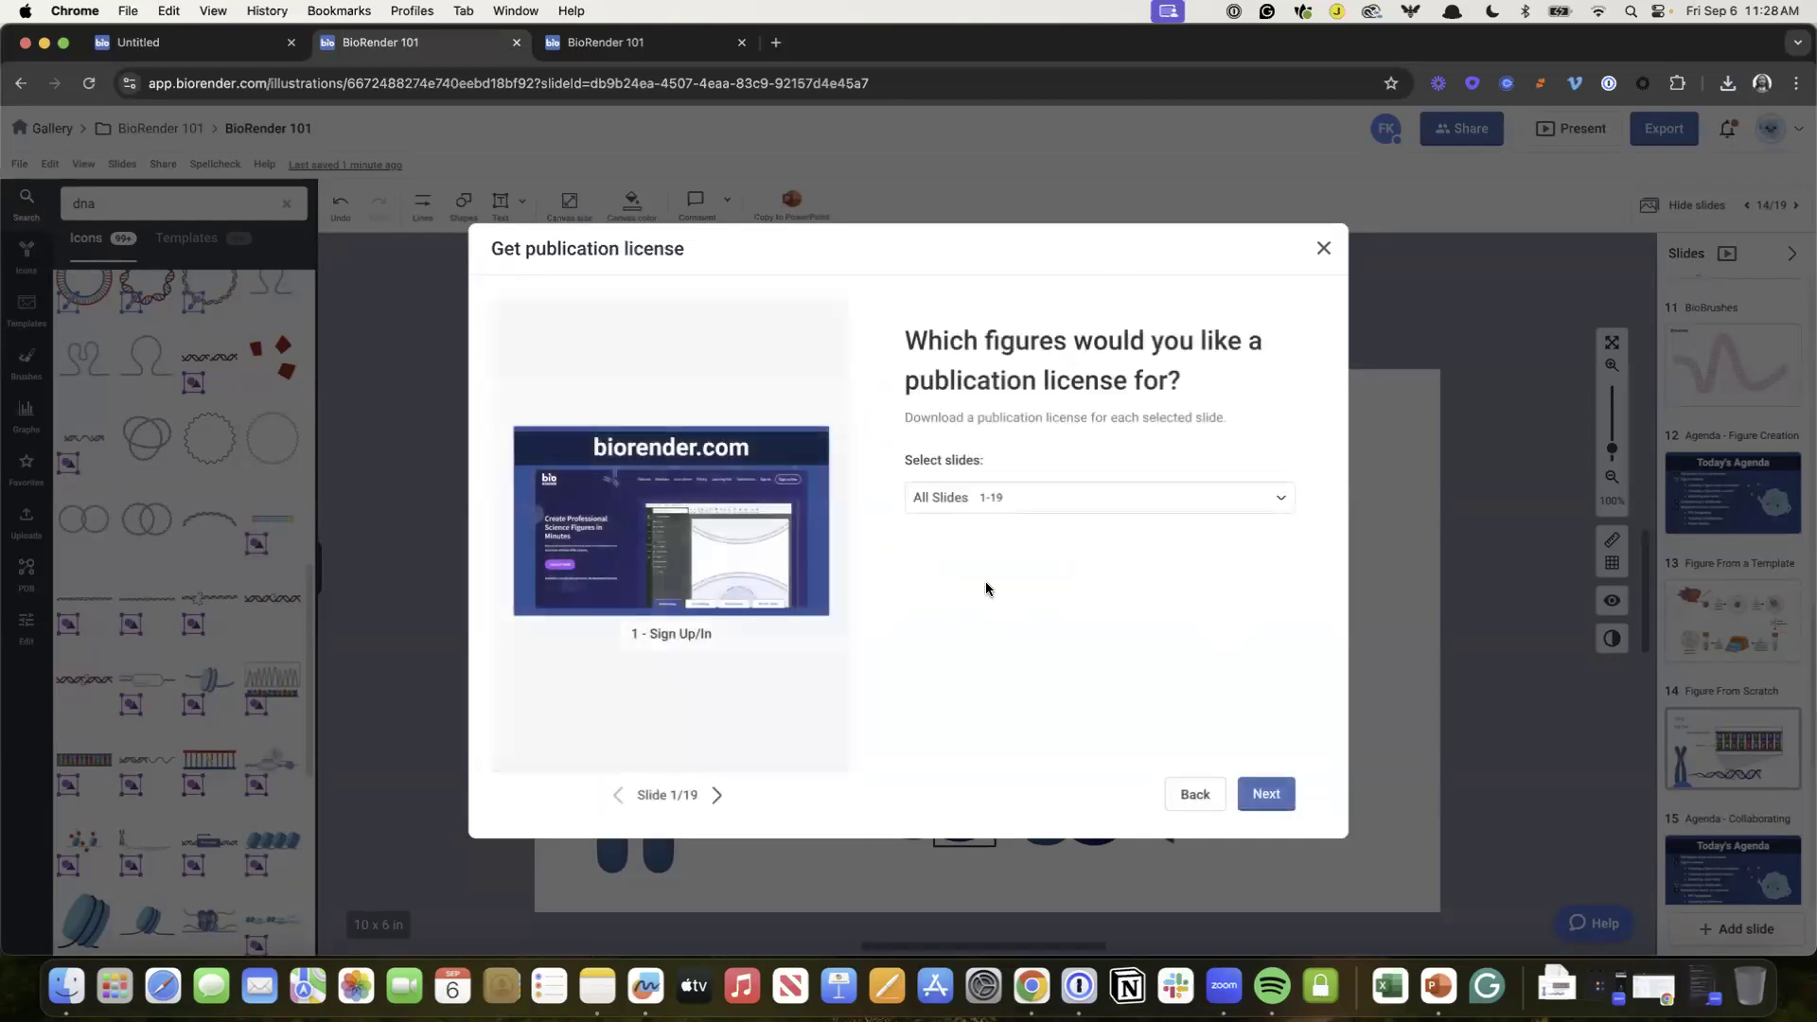
left_click(984, 501)
left_click(978, 574)
type("14")
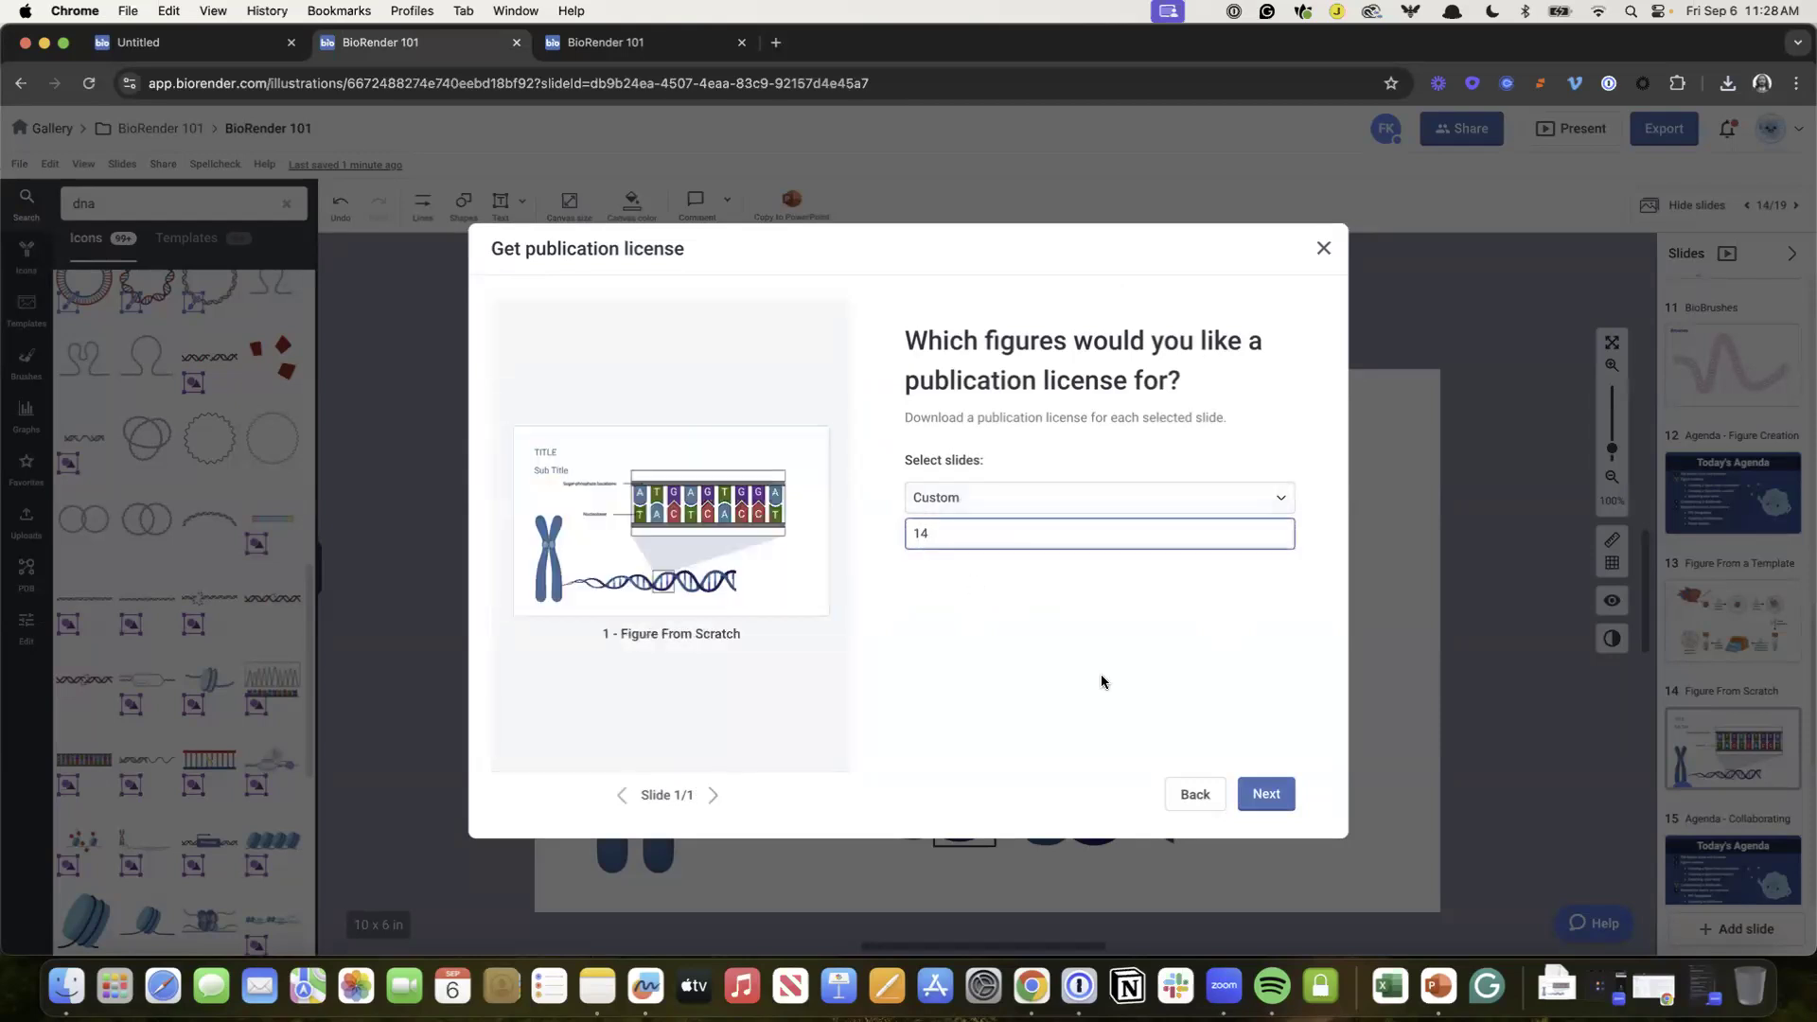
left_click(1268, 793)
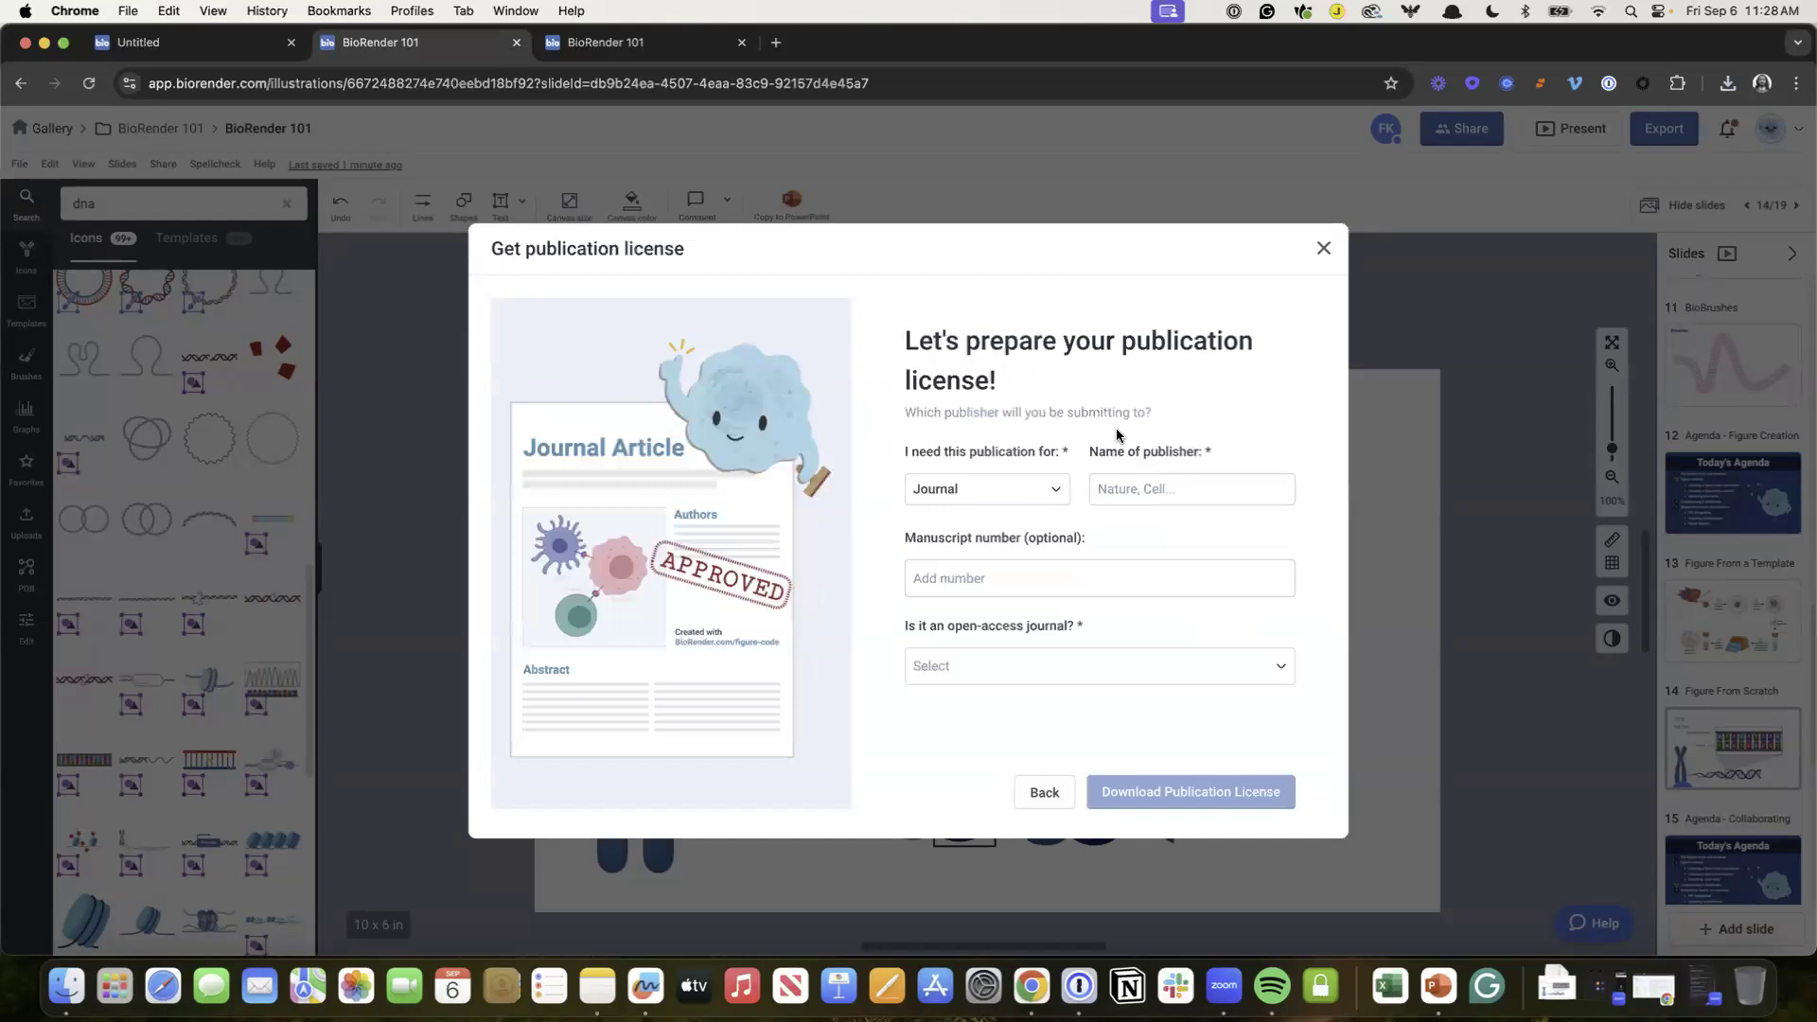
Step: Review the publication type, publisher name and open-access journal fields of the license form, and close it without downloading
left_click(1022, 490)
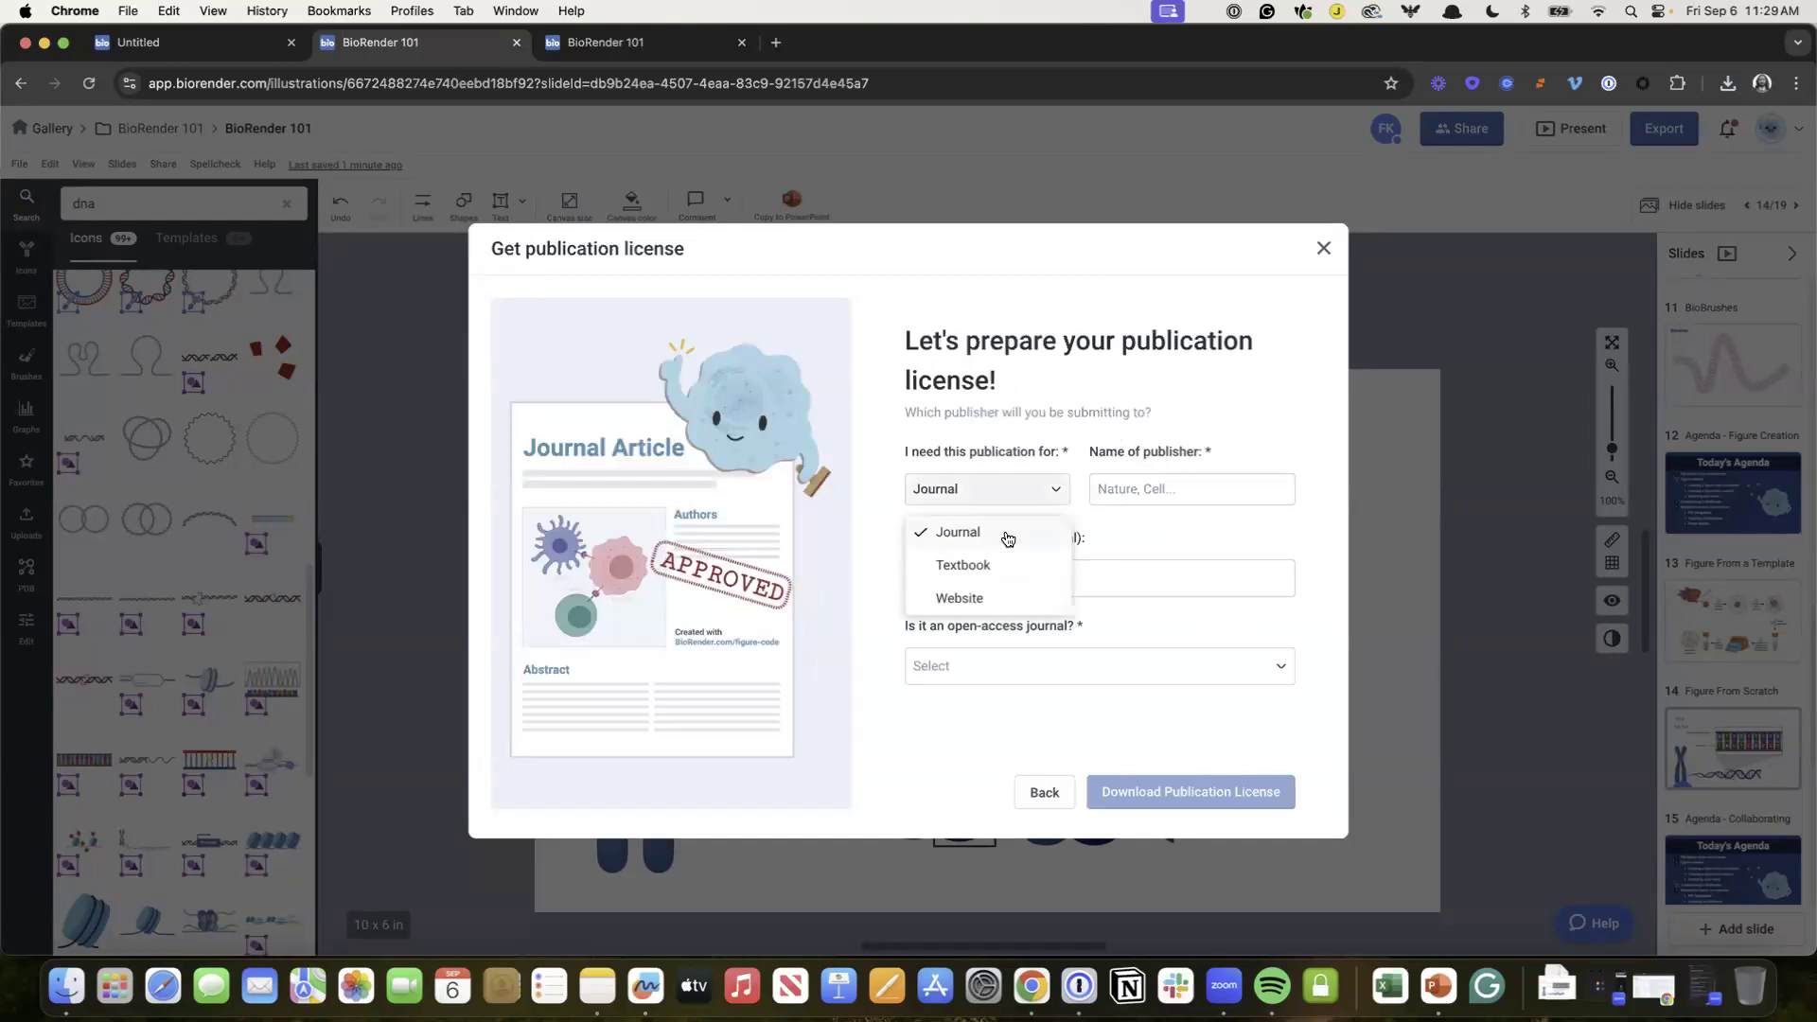
left_click(1007, 533)
left_click(1129, 489)
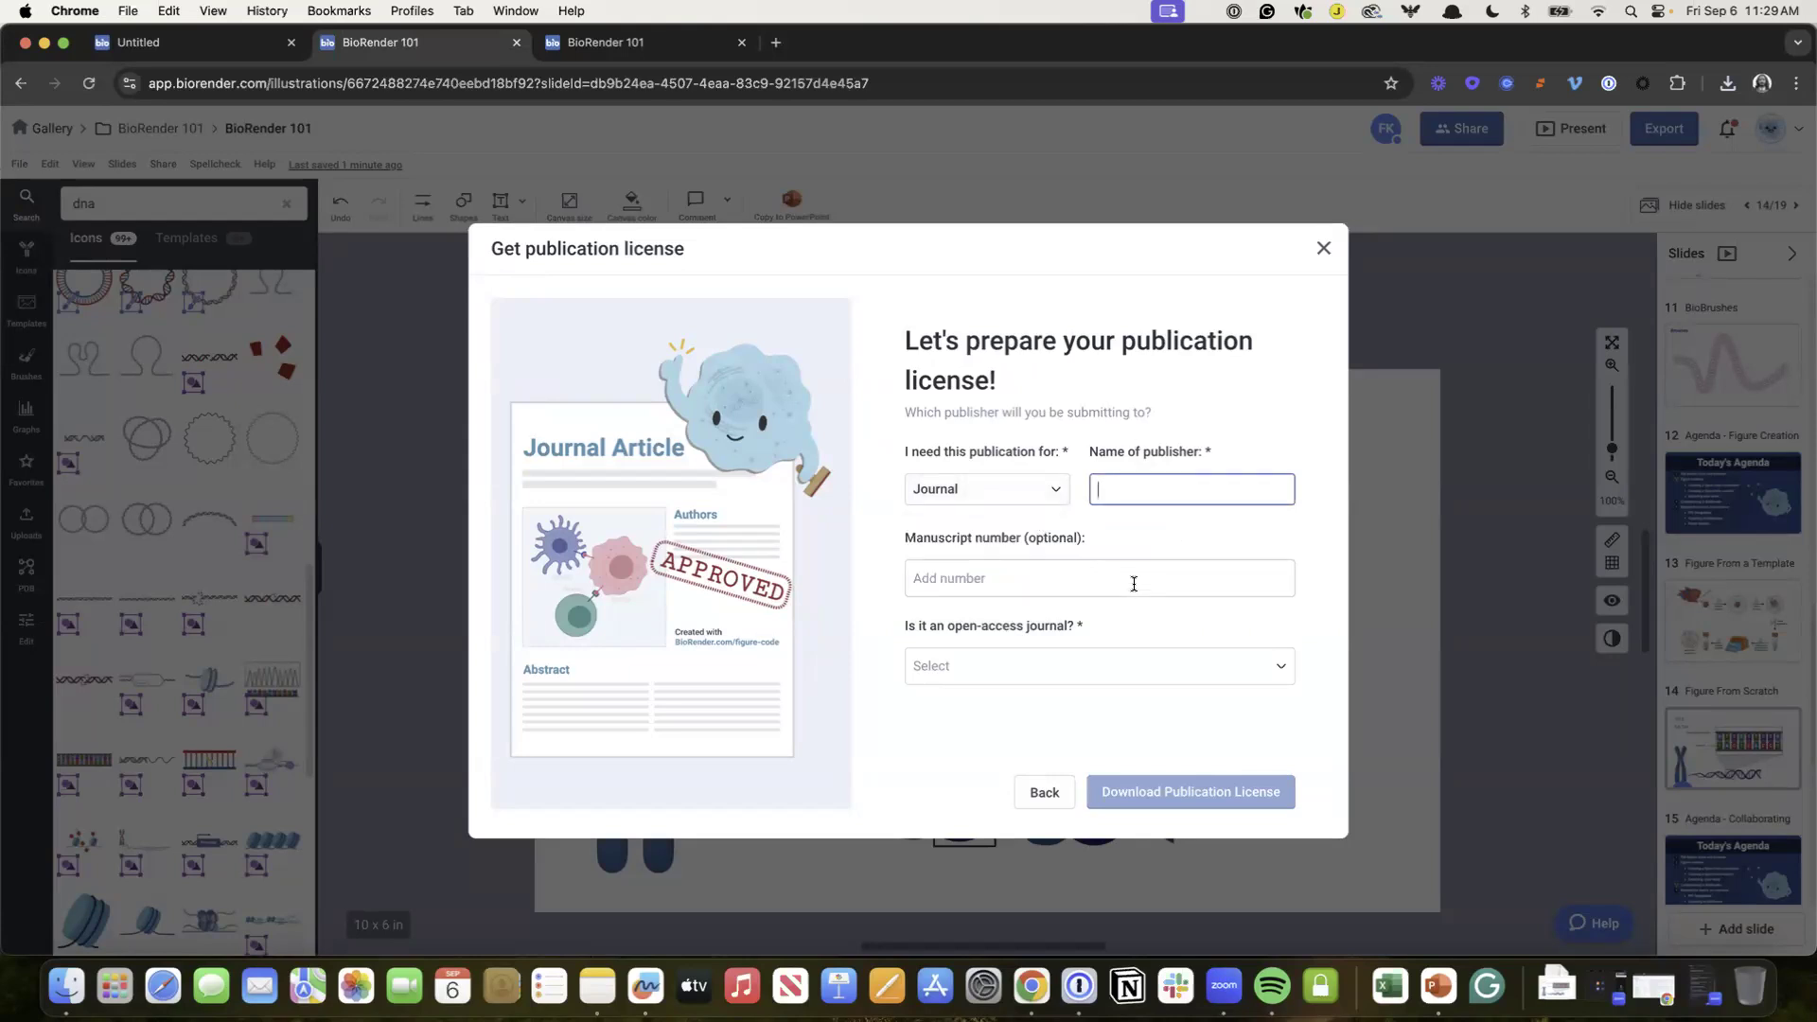
left_click(1162, 670)
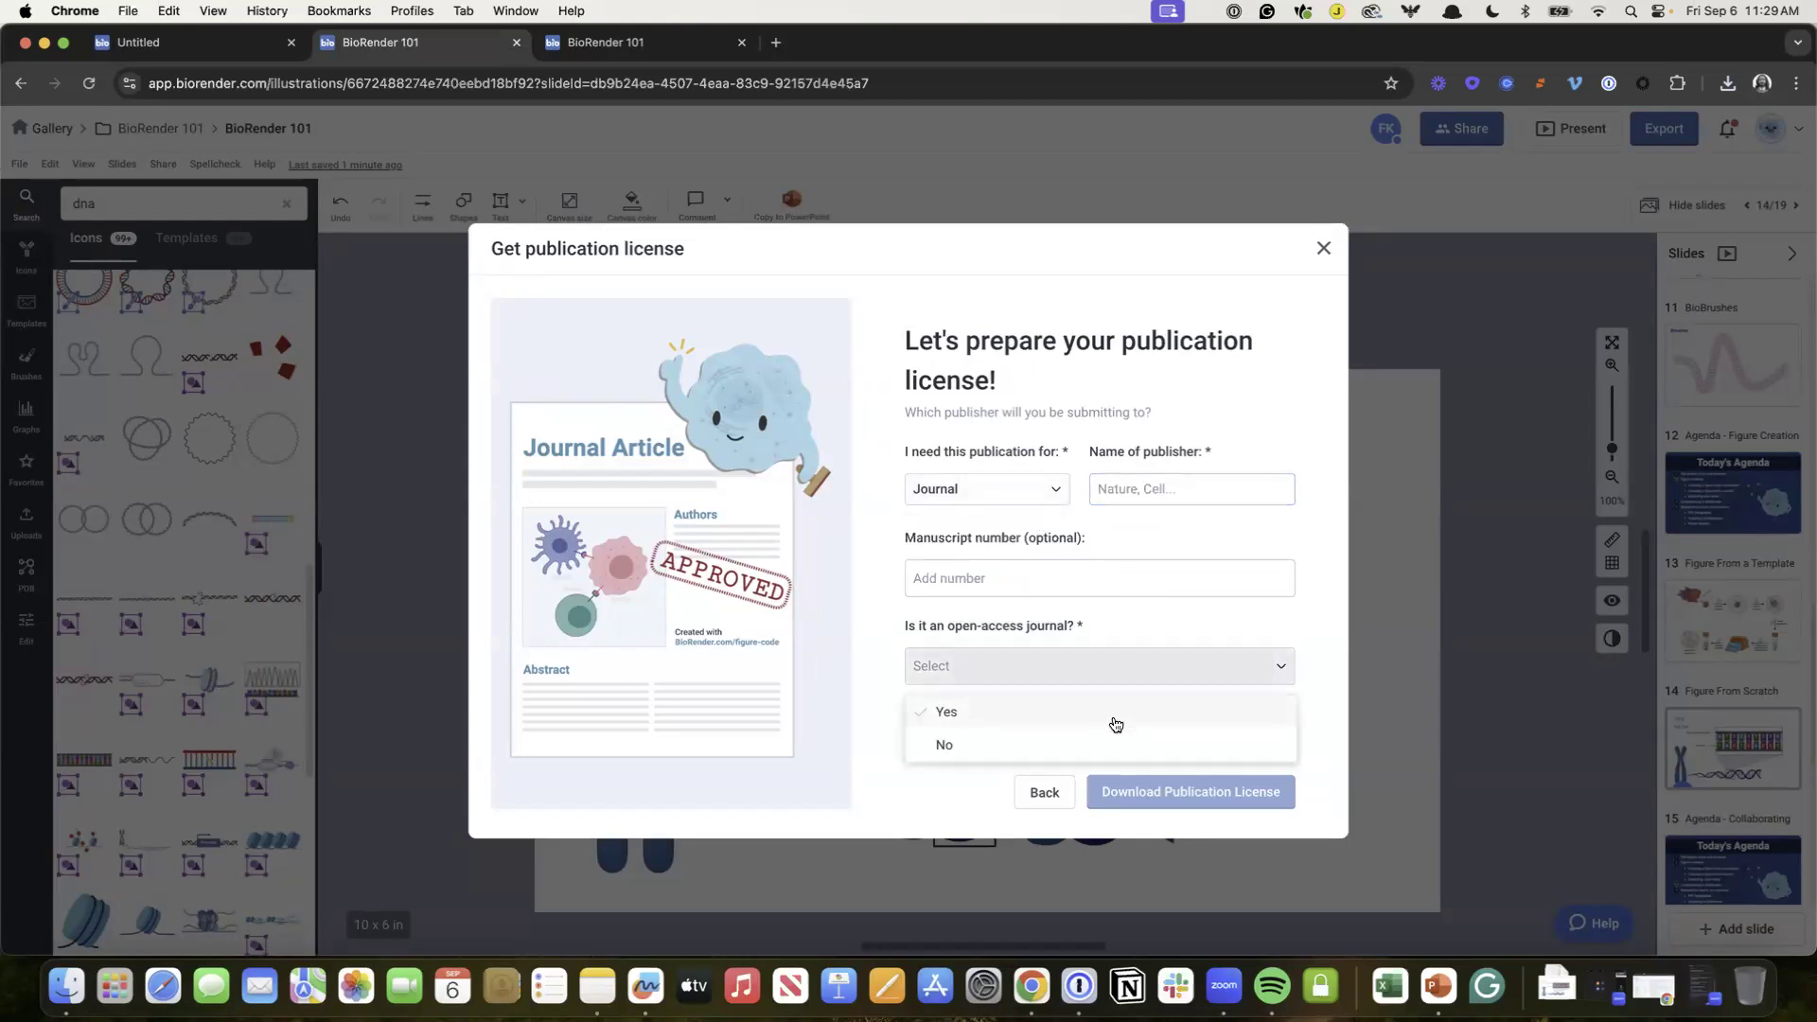
left_click(1084, 616)
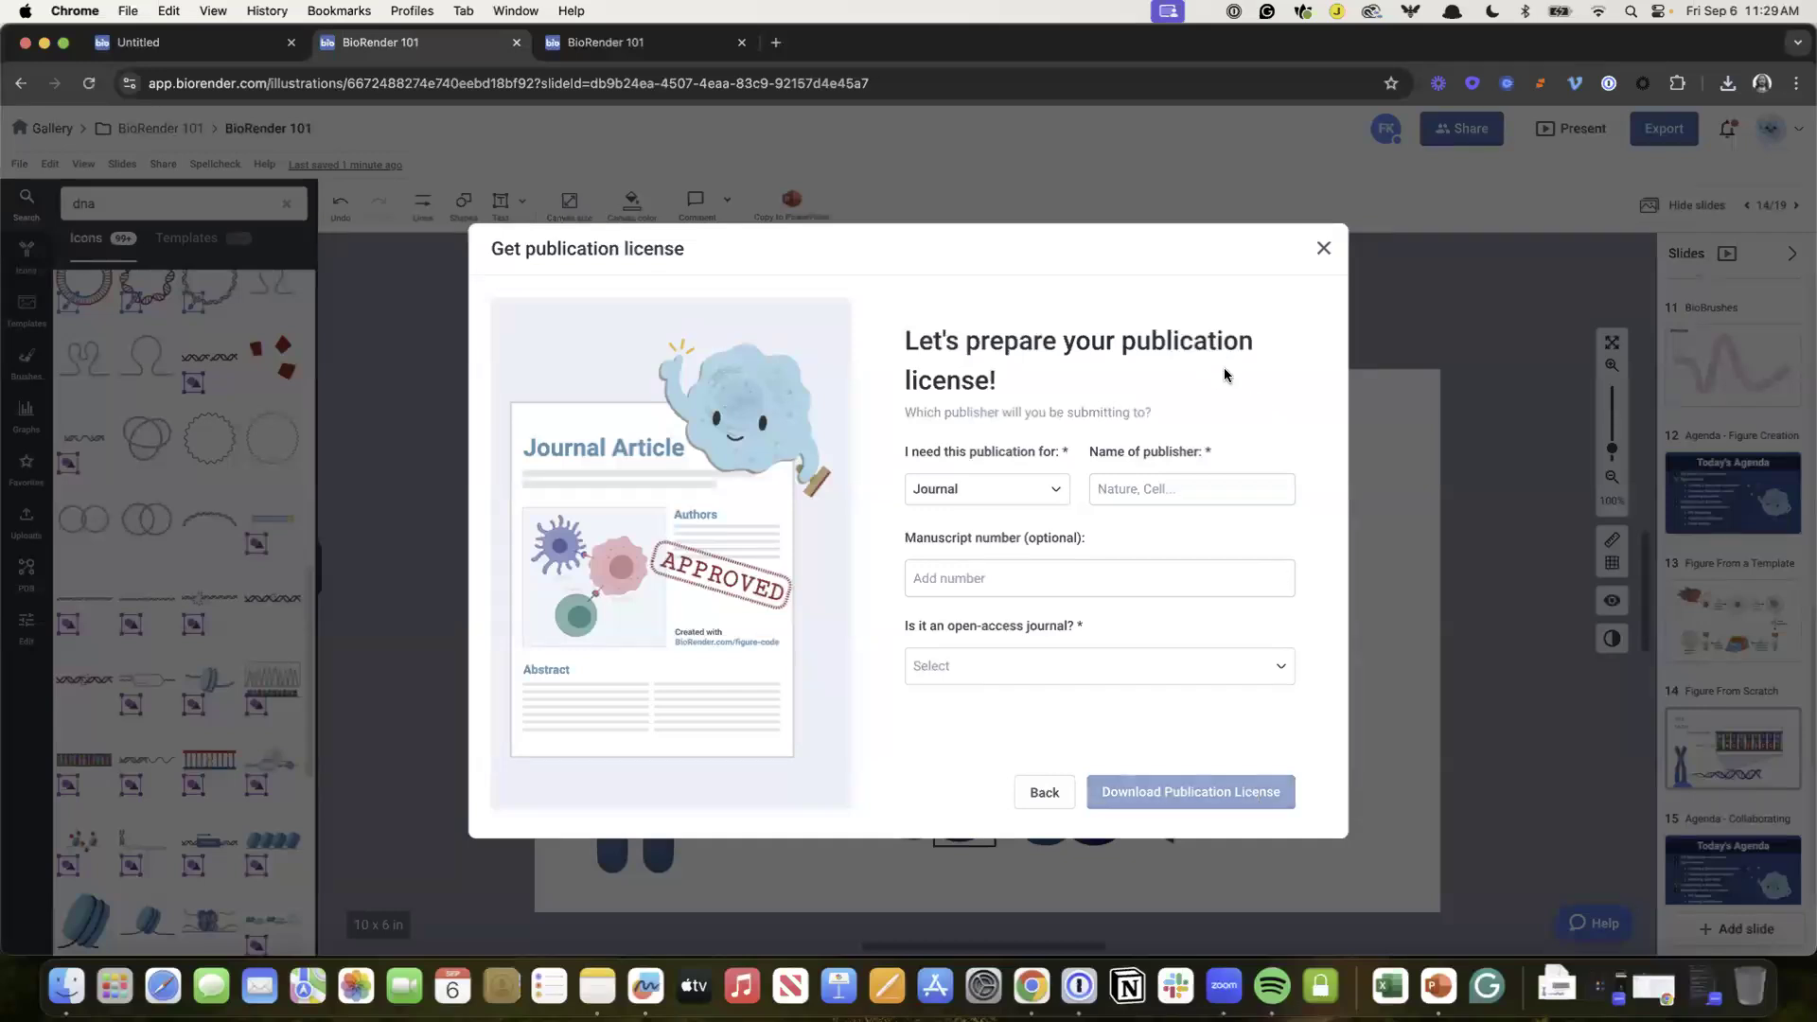
left_click(1317, 250)
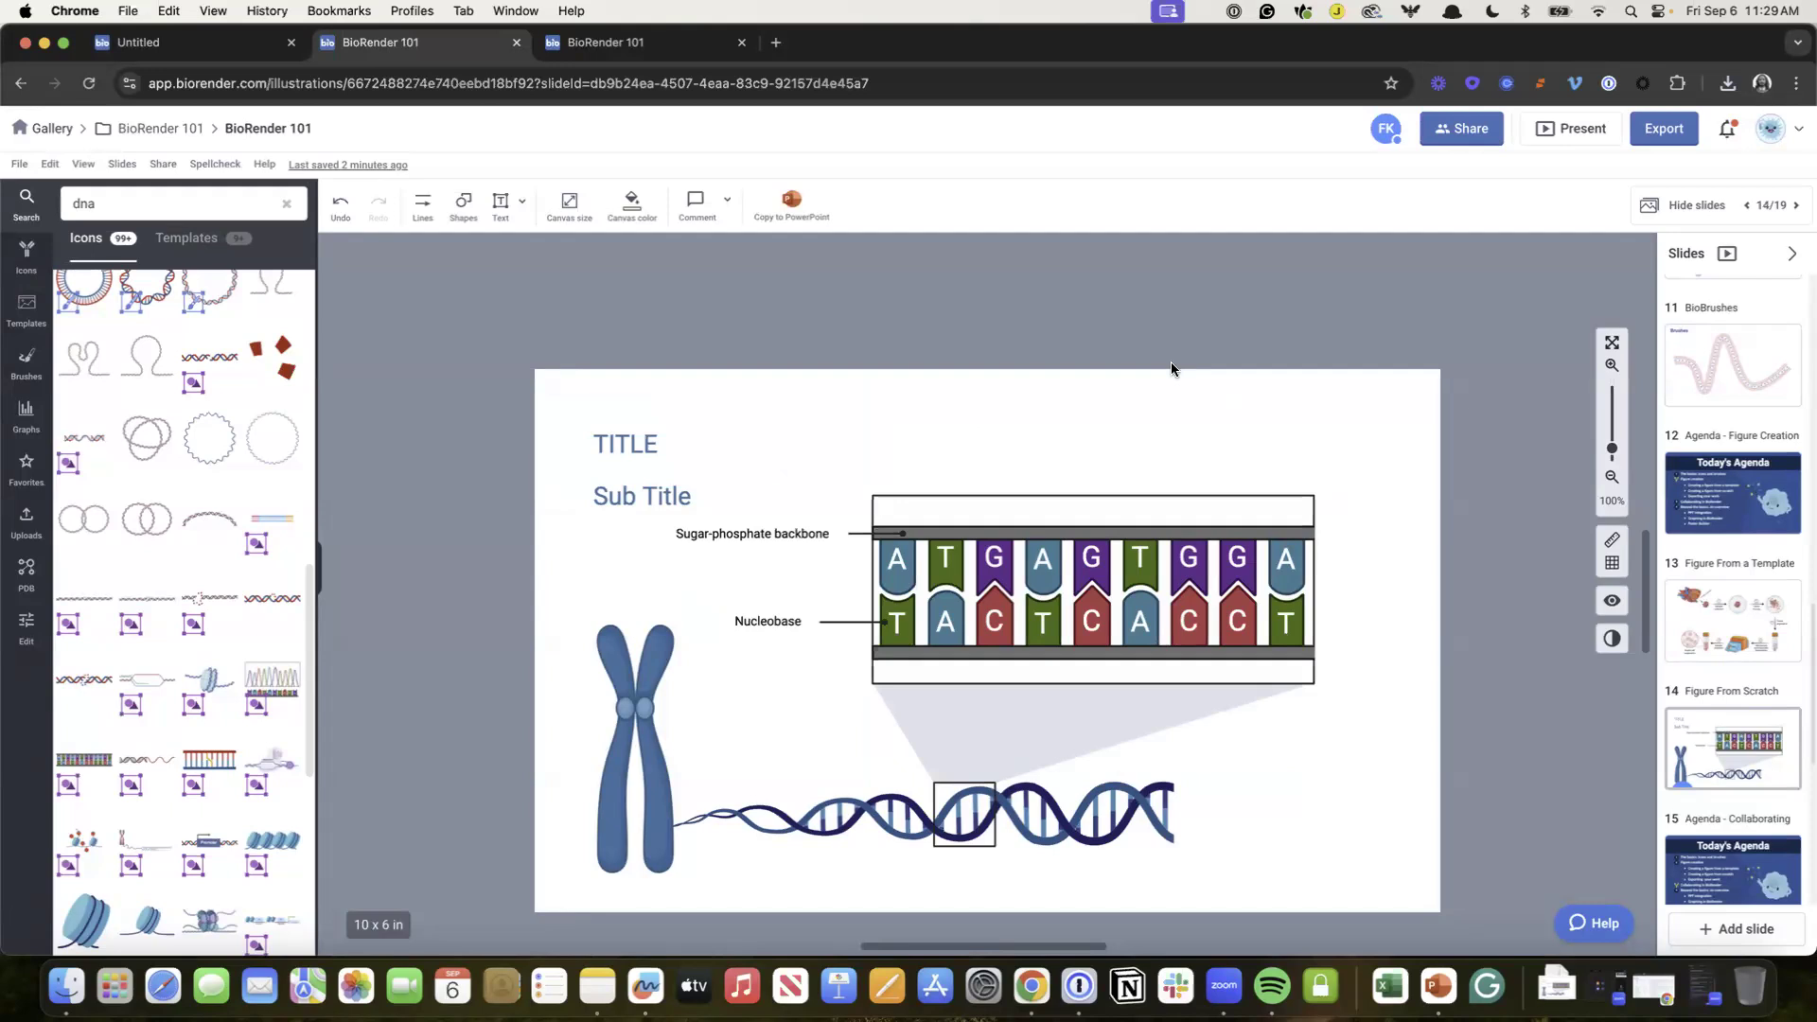
Step: View the file's collaborator invitation and link-sharing settings, and close them
left_click(1457, 133)
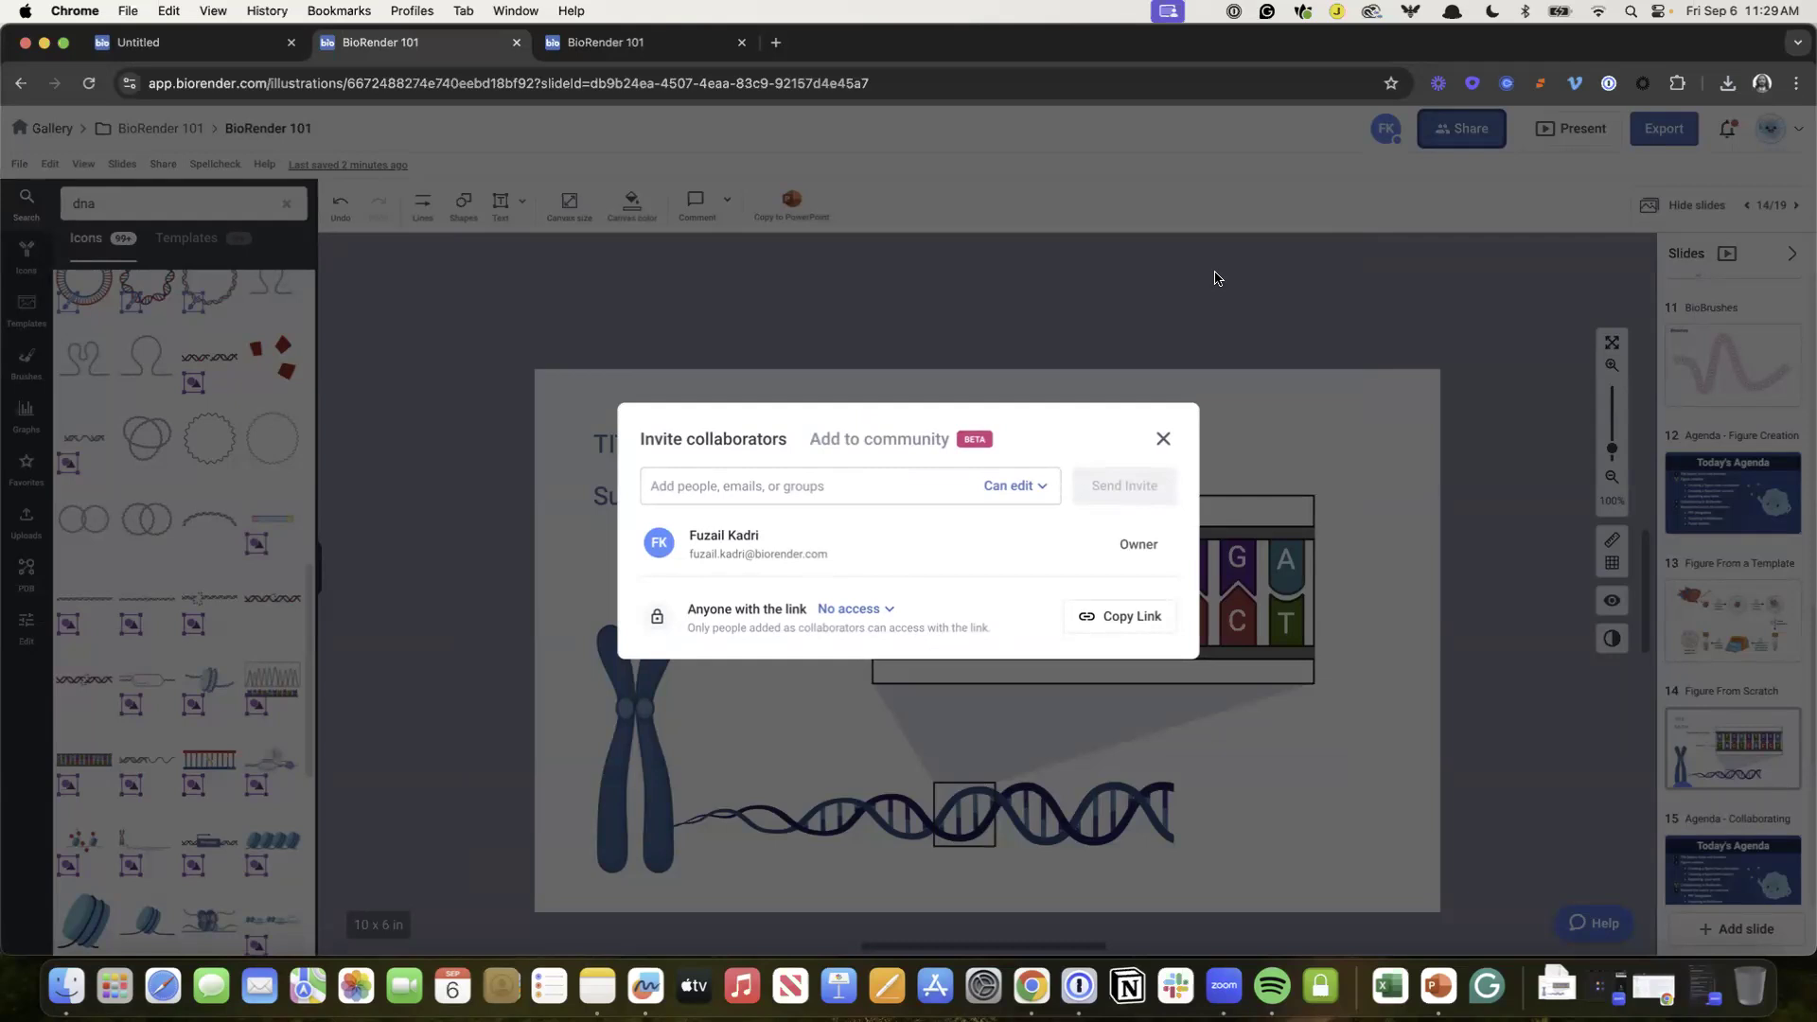
left_click(1161, 439)
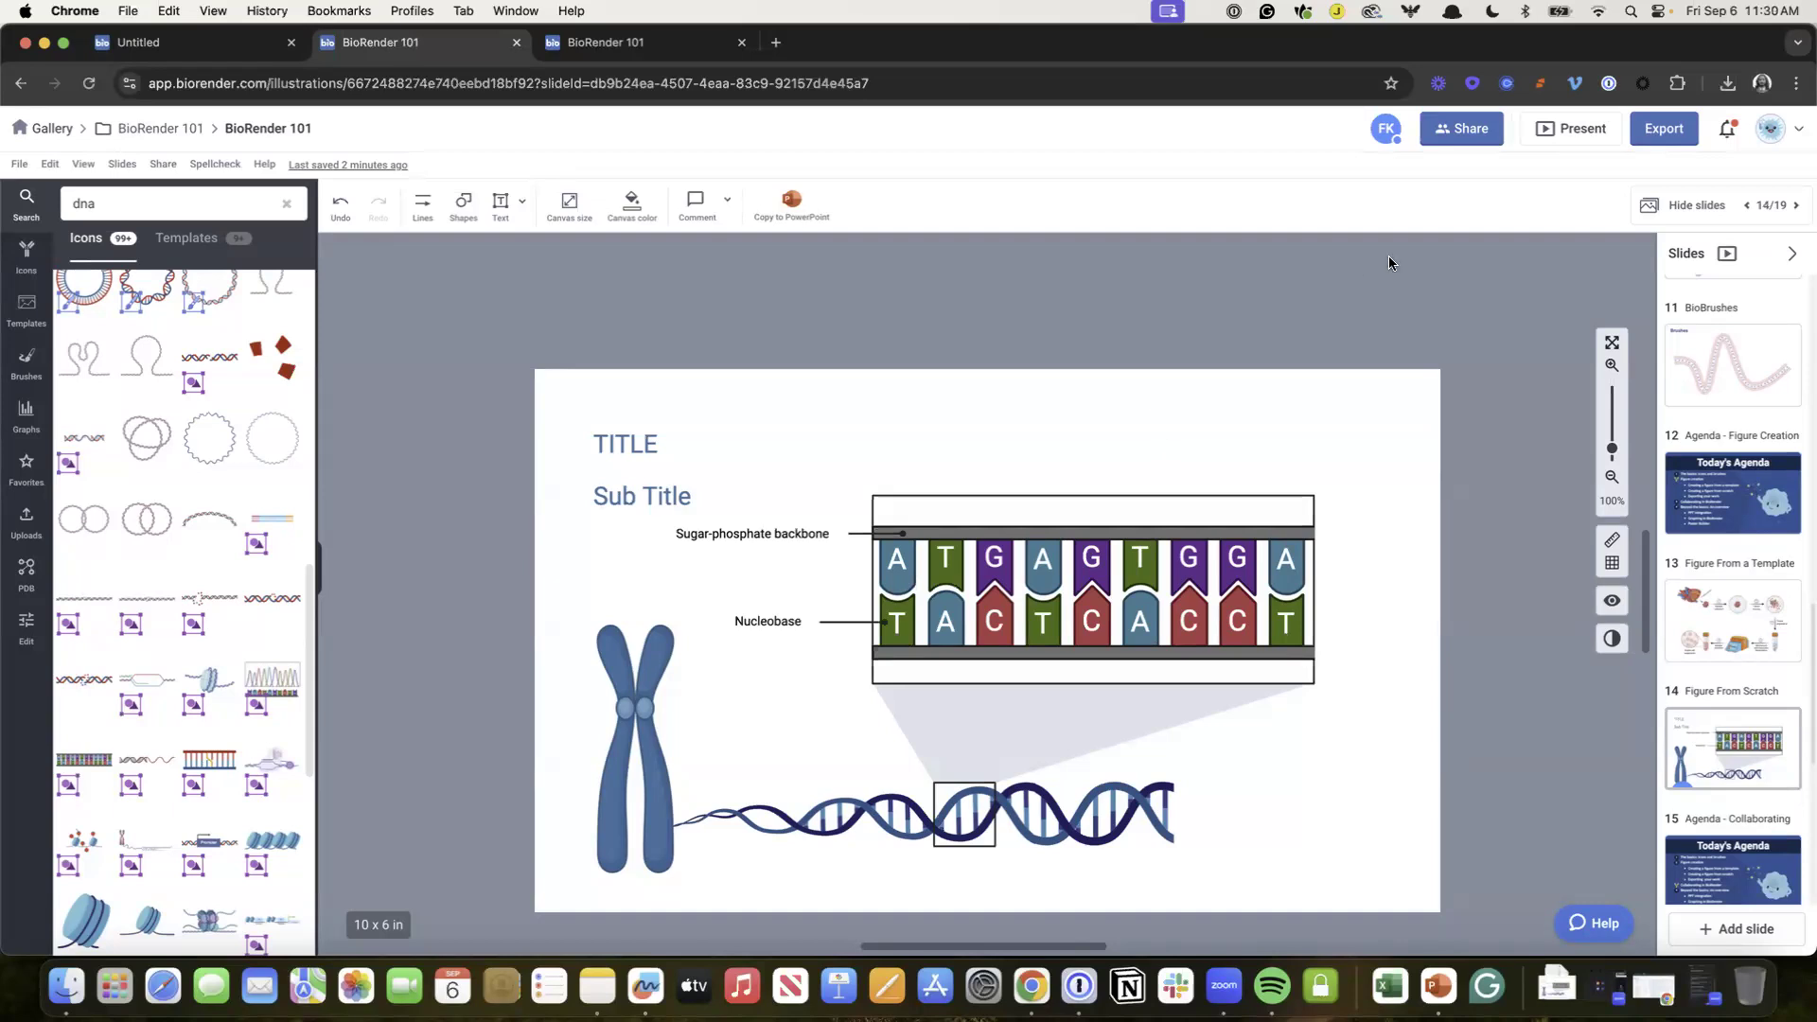
Step: Open the account's profile and settings, and view its list of groups for sharing work
left_click(1782, 138)
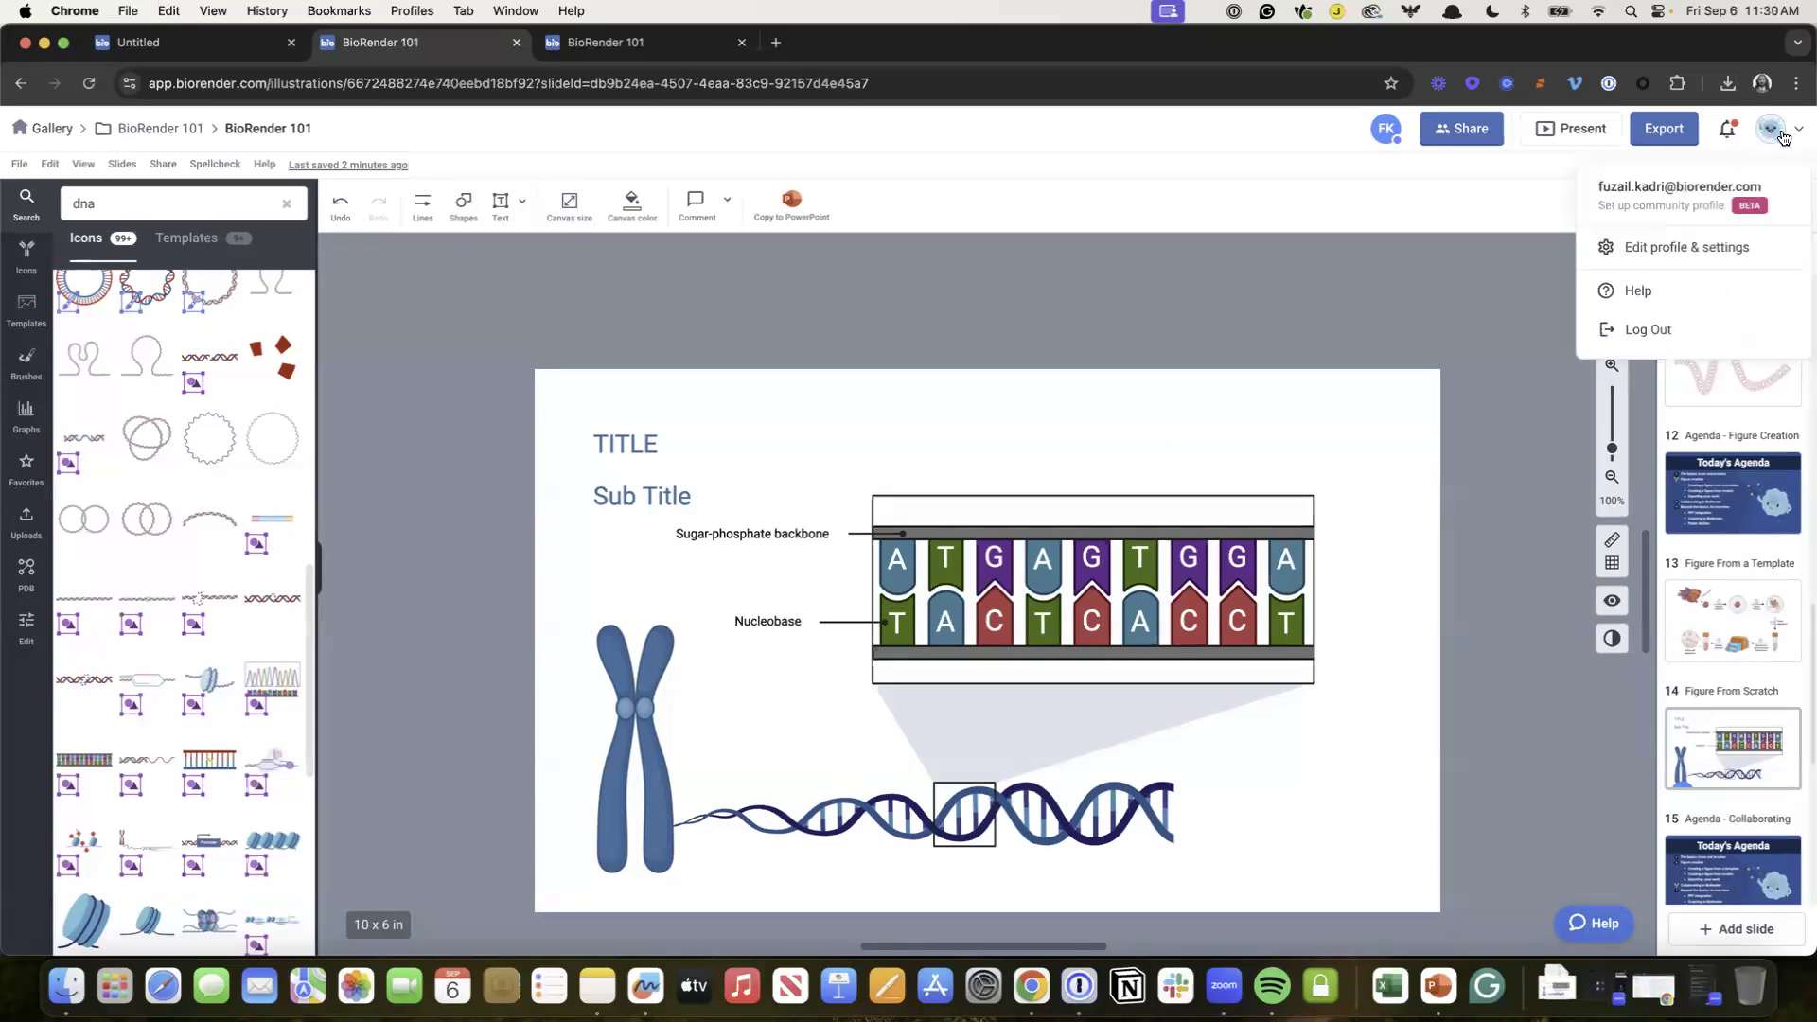
left_click(1710, 250)
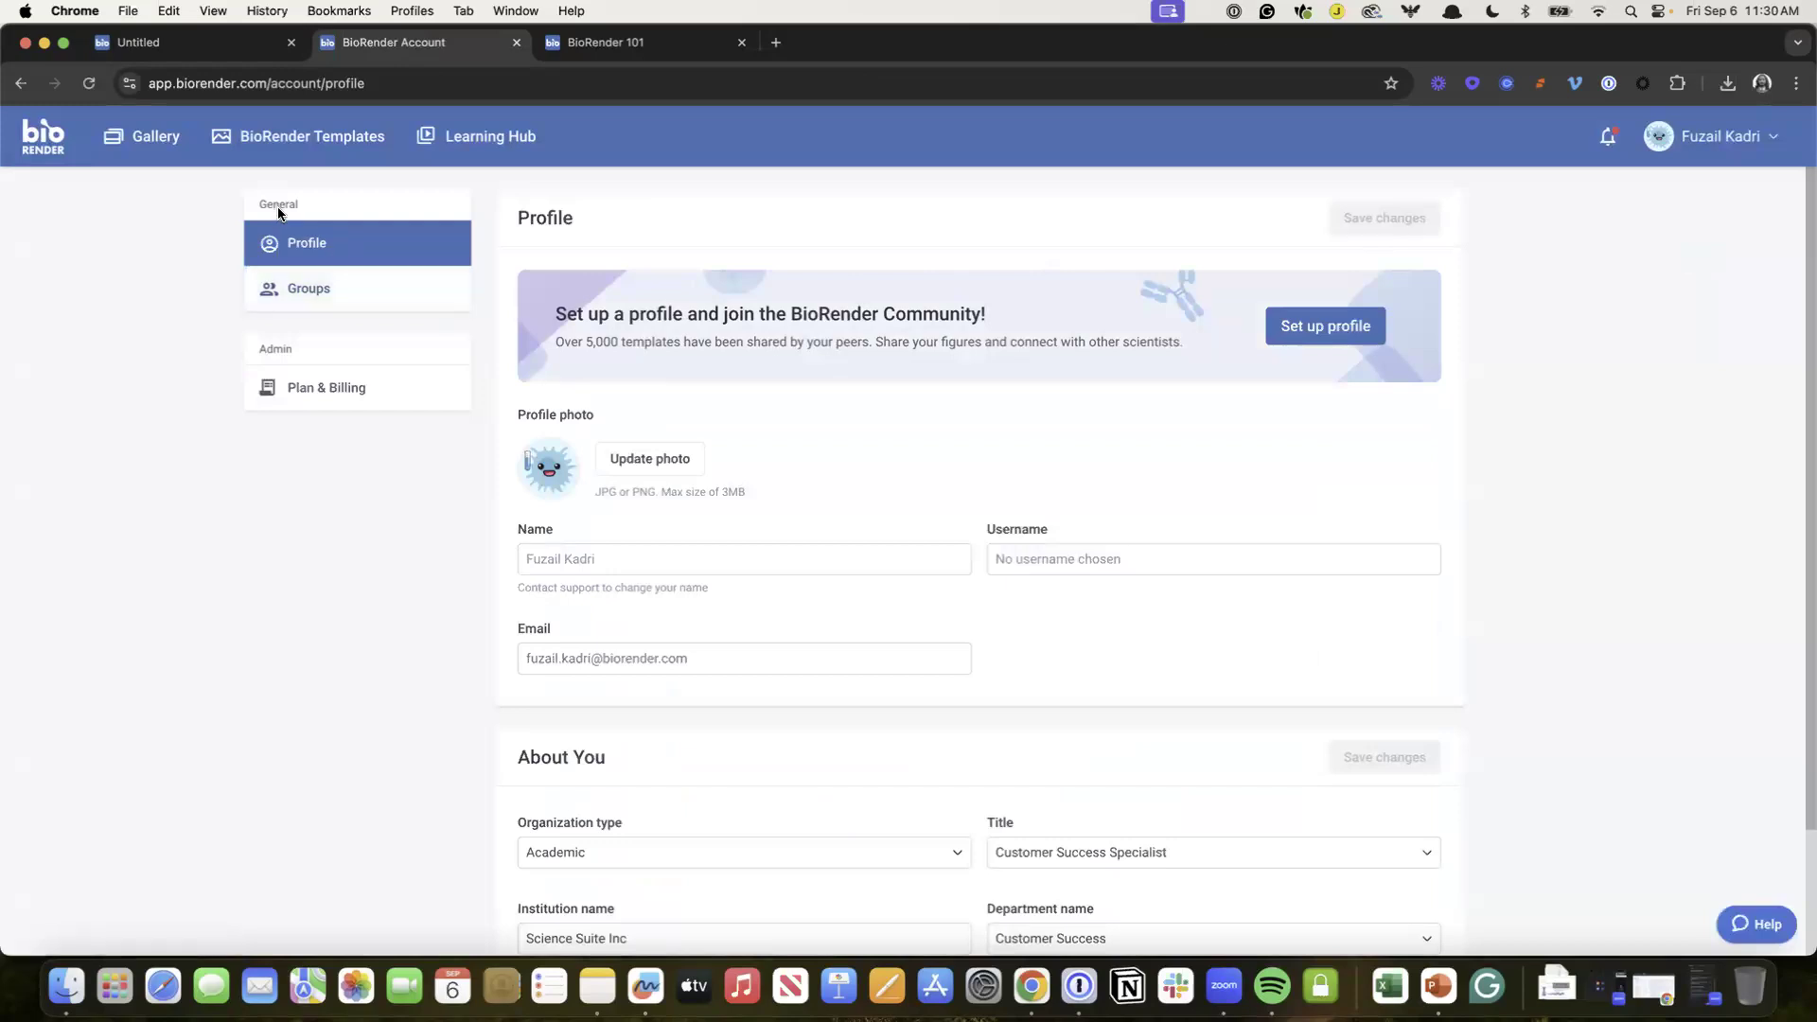
left_click(312, 289)
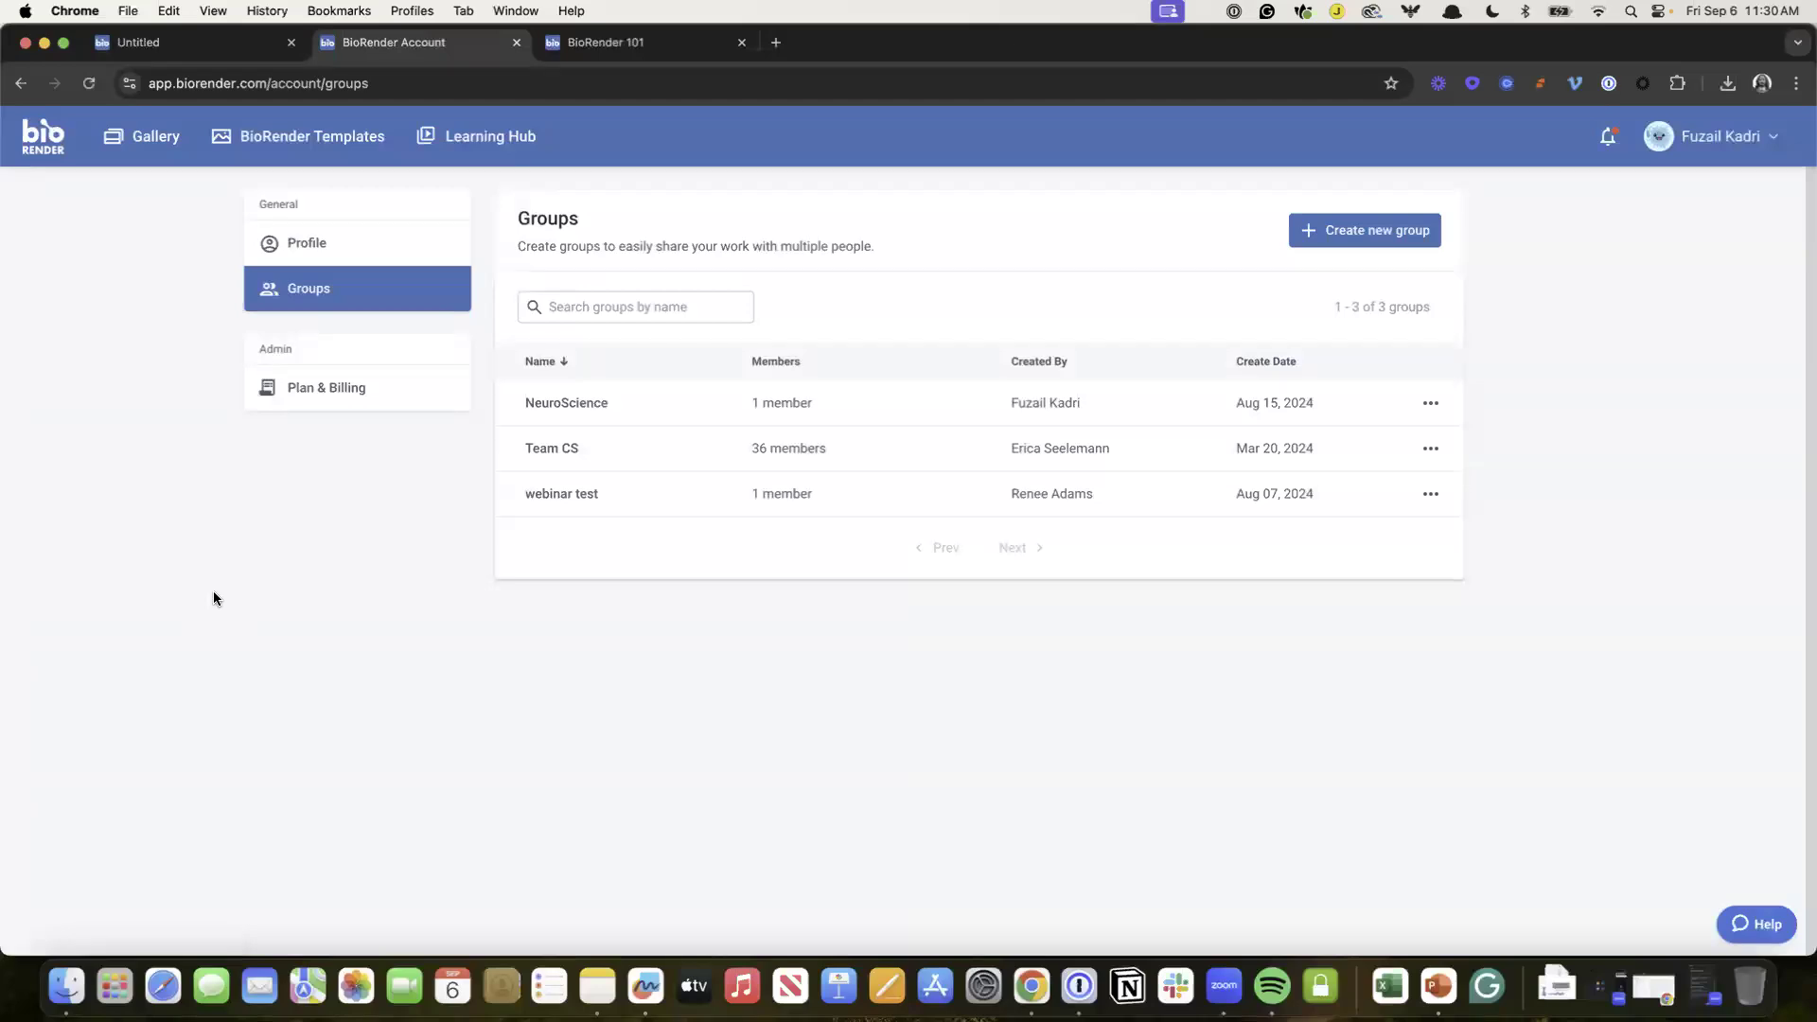
Step: Return to the gallery and show the edit, share and delete options of the BioRender 101 folder
left_click(131, 143)
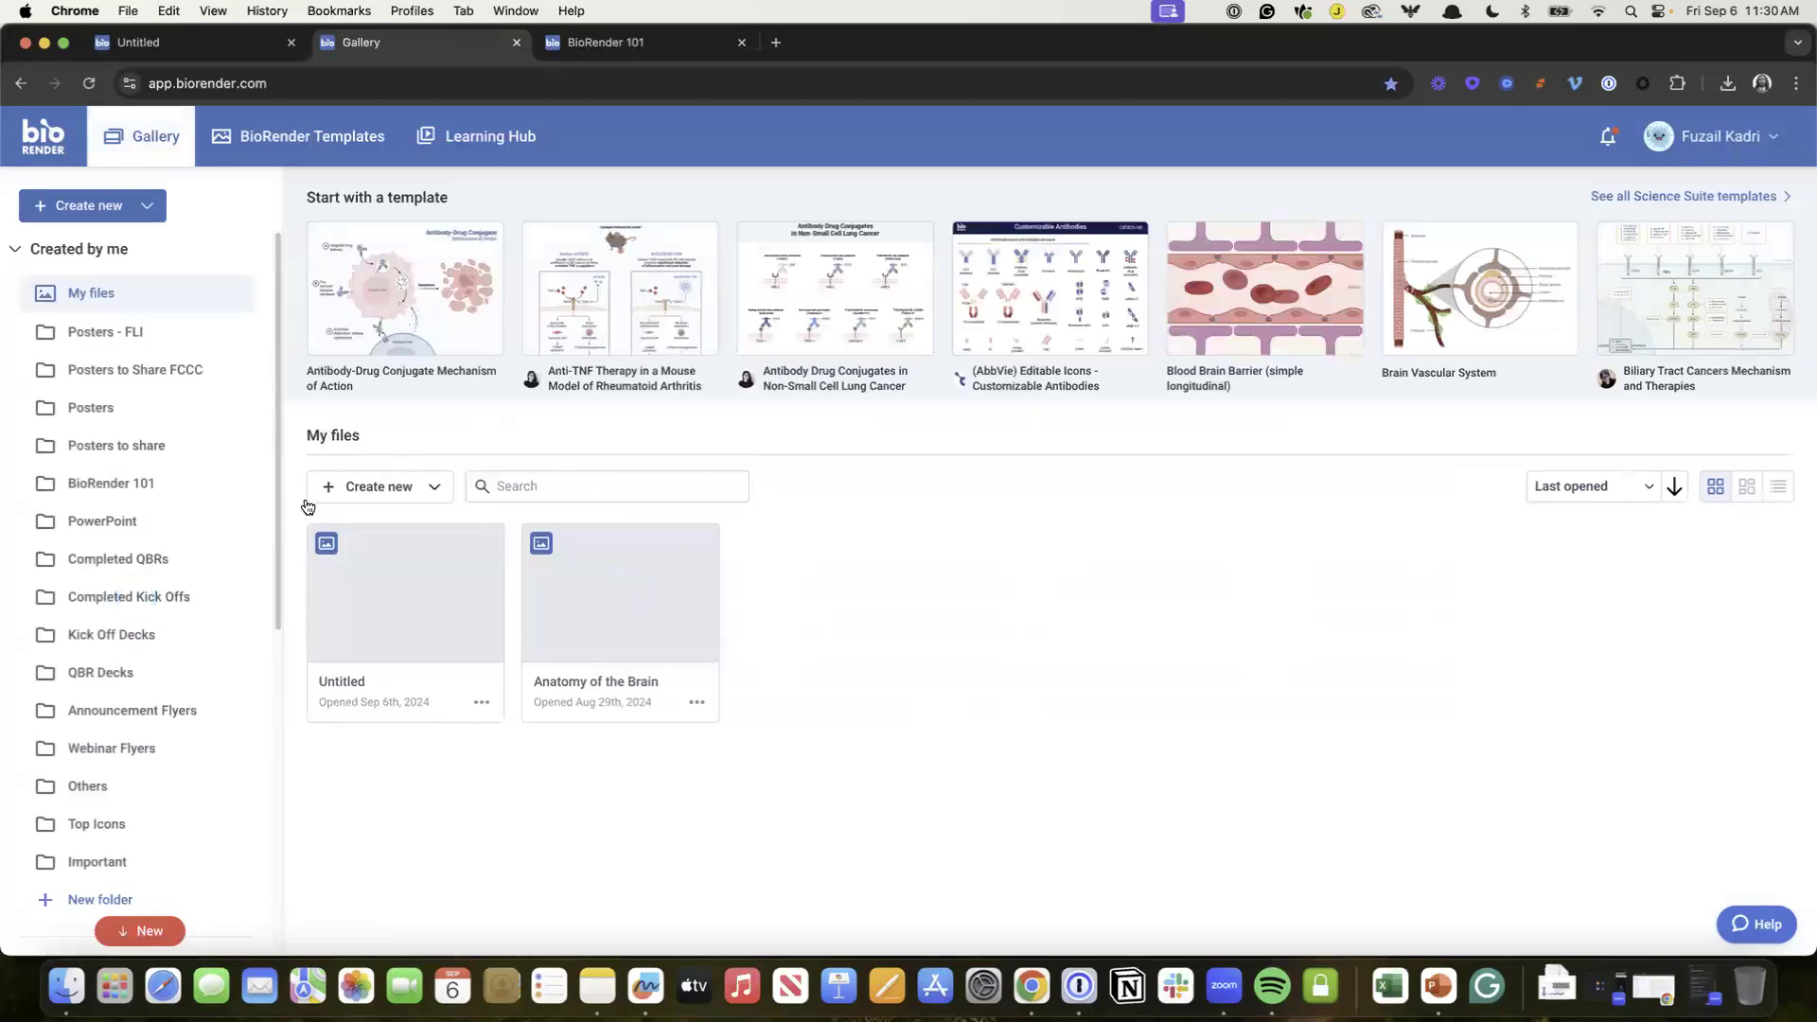
left_click(236, 487)
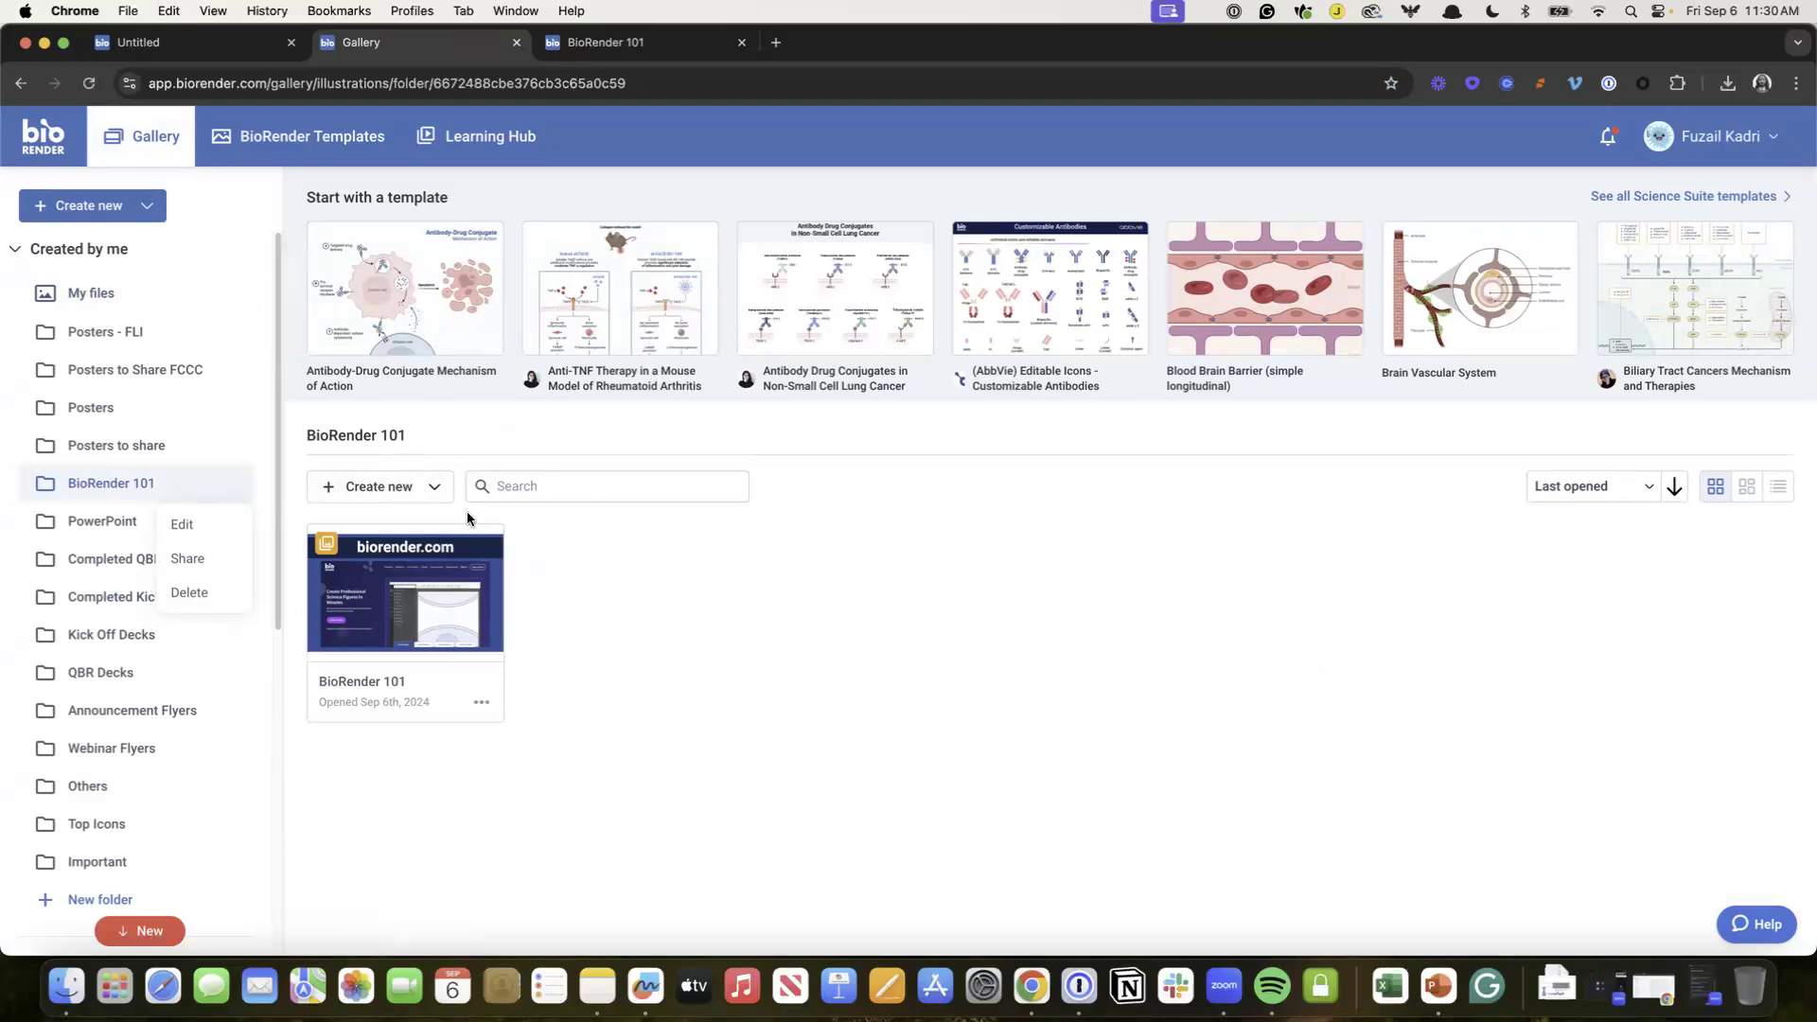
Step: Reopen the BioRender 101 file at slide 14, Figure From Scratch, and select the chromosome together with the DNA strand
left_click(419, 553)
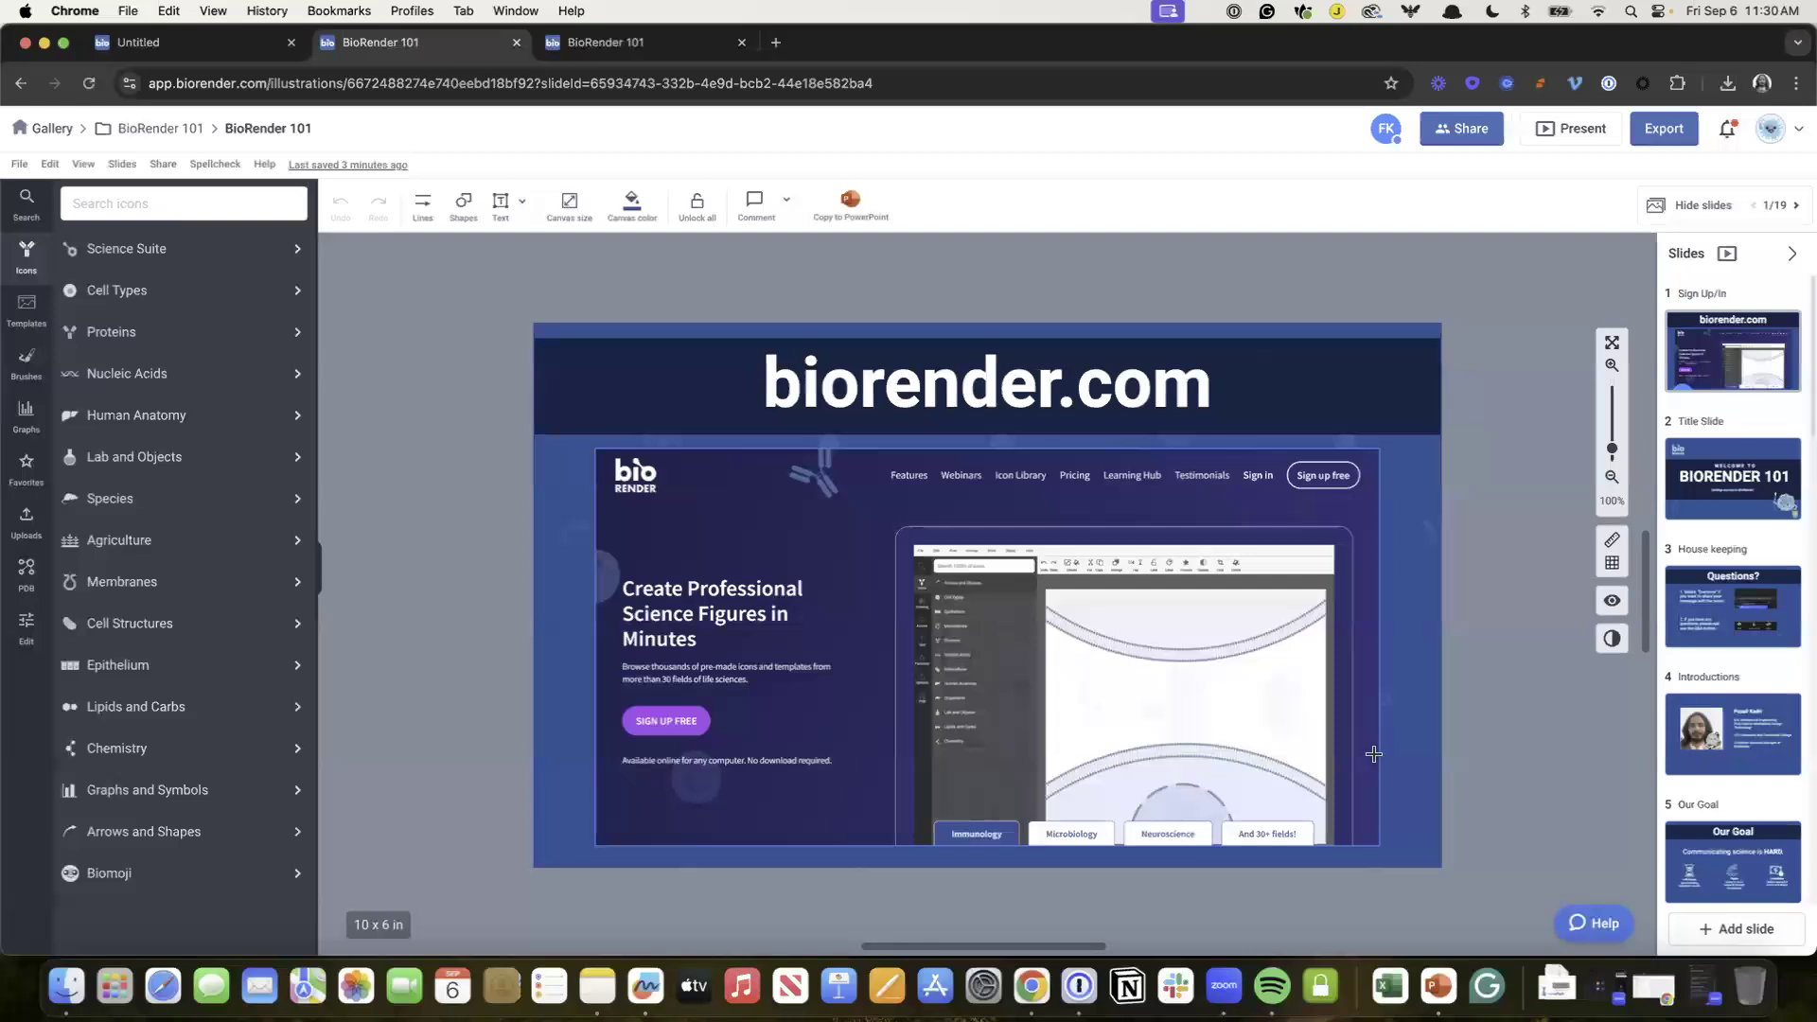
scroll(1768, 768, "down", 10)
left_click(1727, 440)
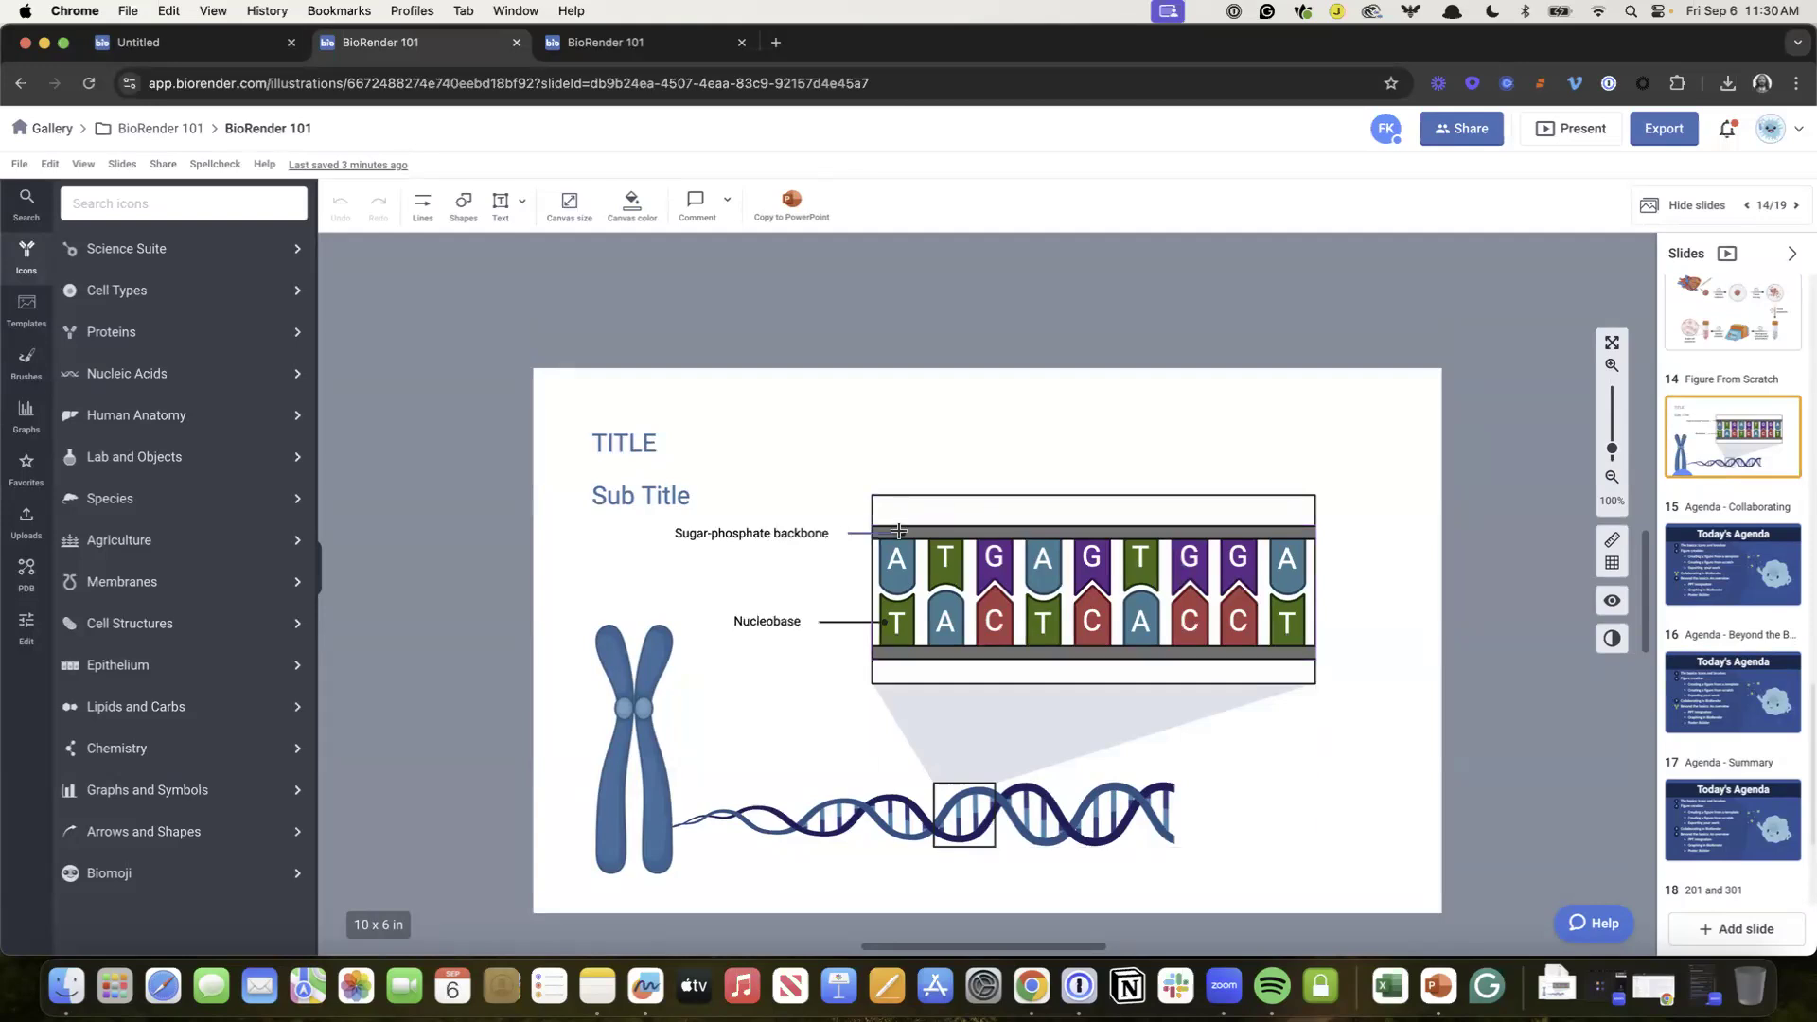
left_click(643, 757)
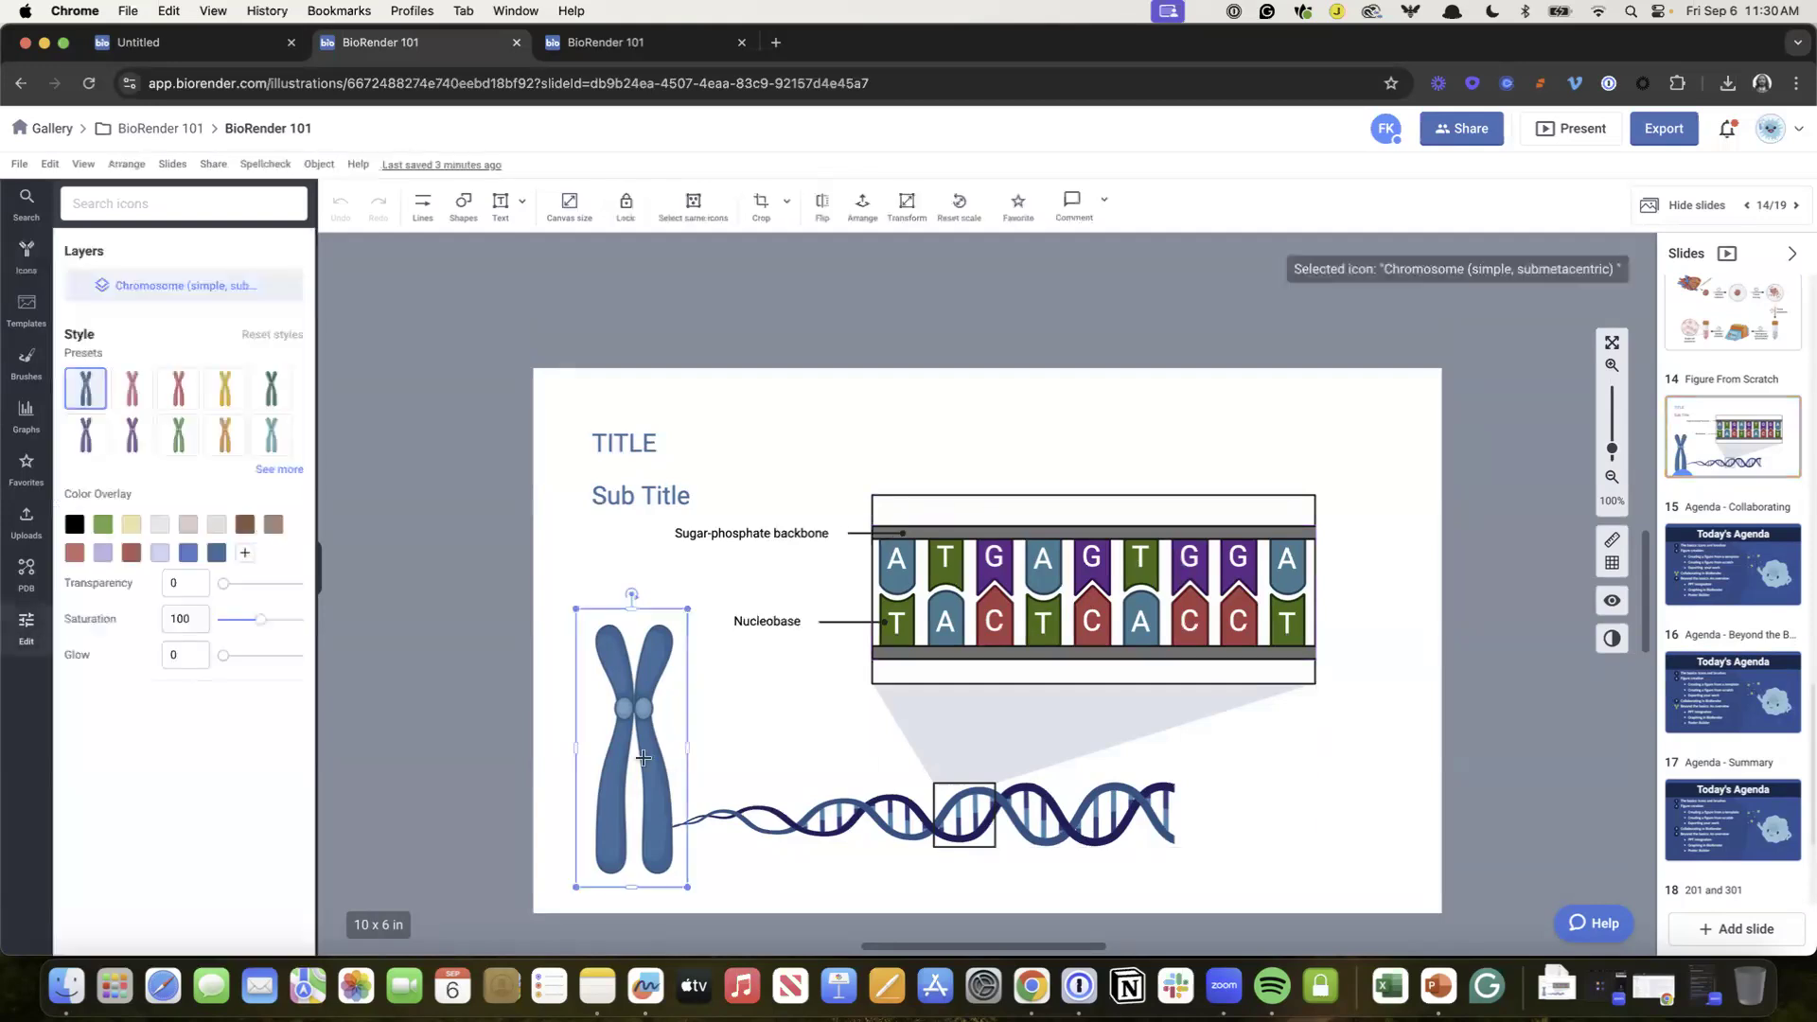
left_click(793, 814, "shift")
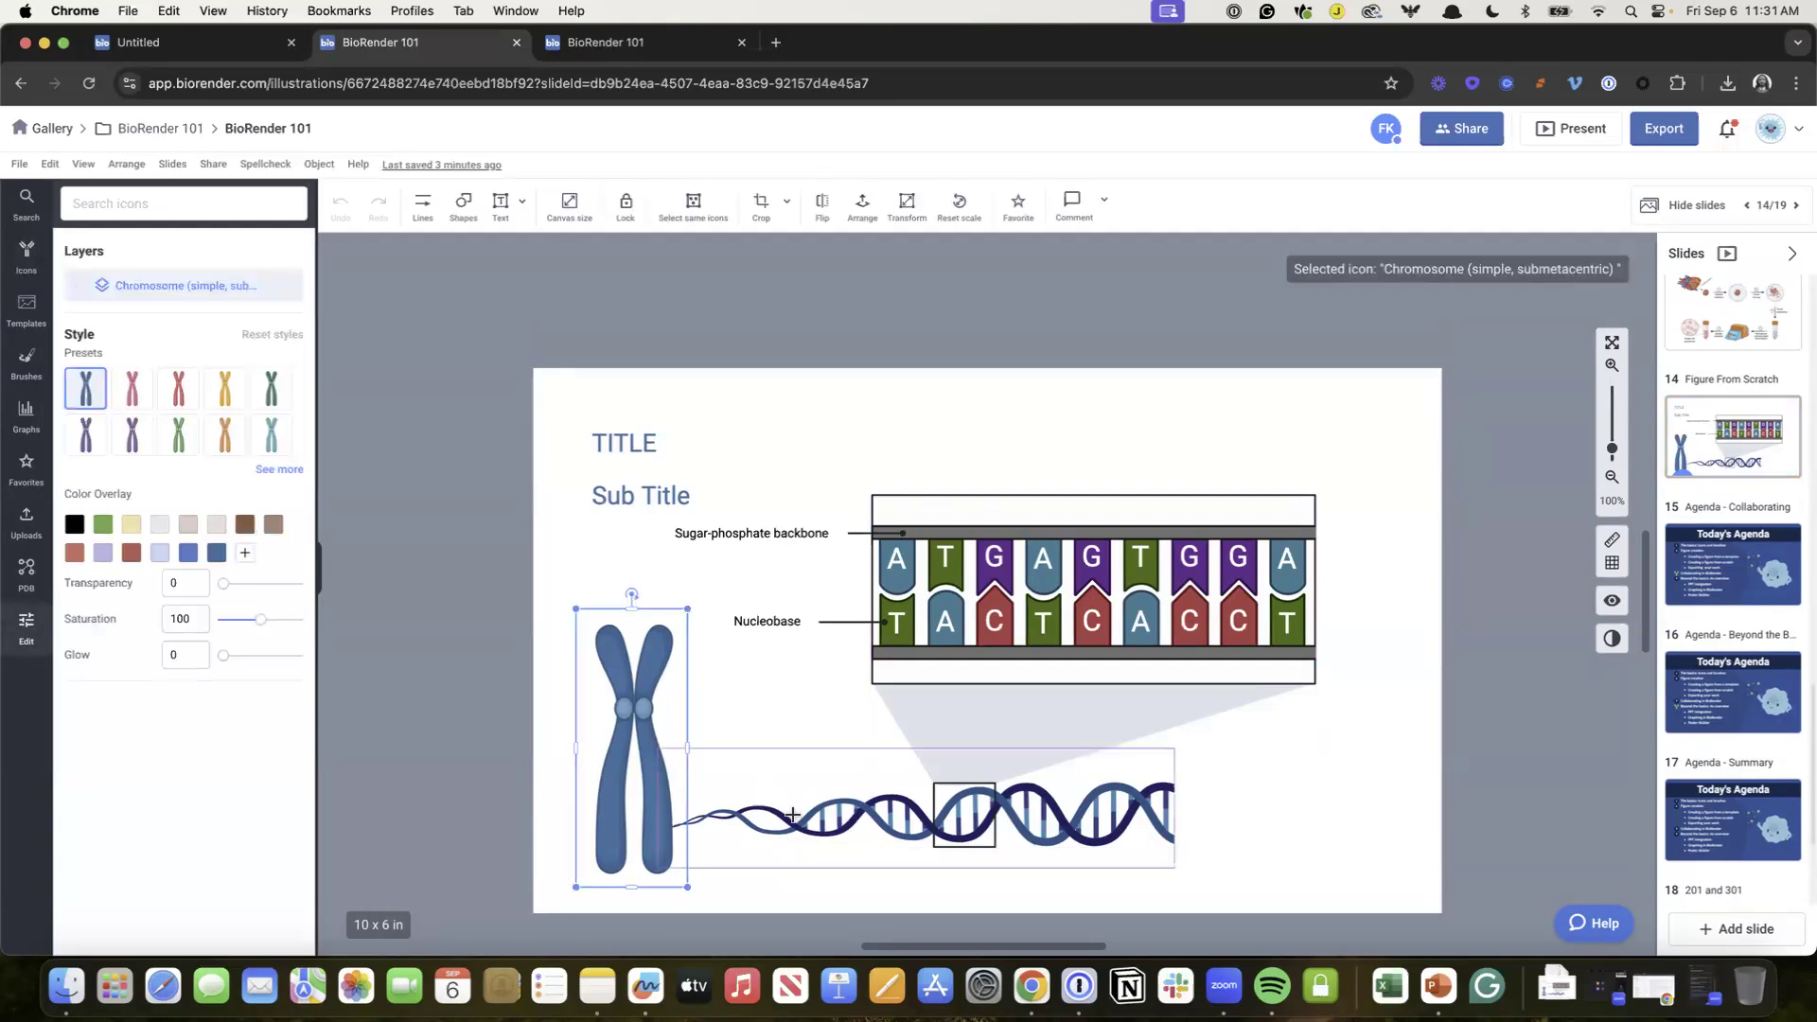
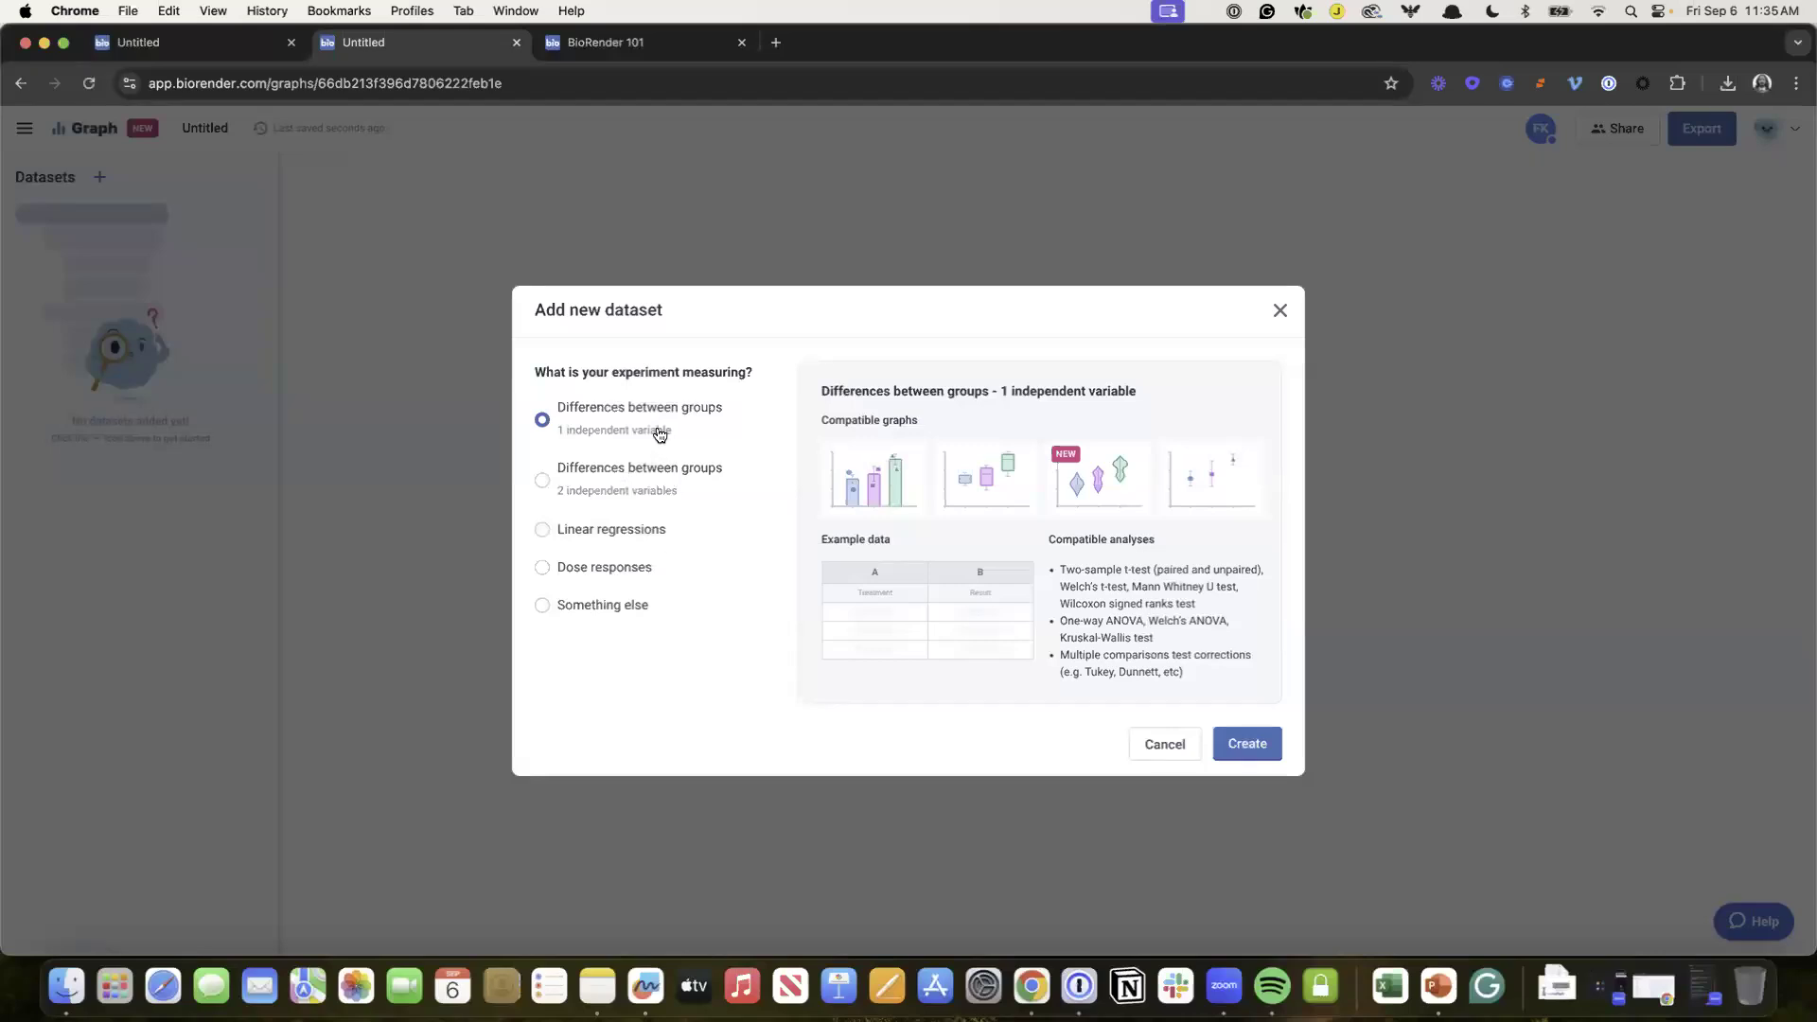
Step: Create a dataset for differences between groups with one independent variable, and inspect its sample drug and result values
left_click(1251, 755)
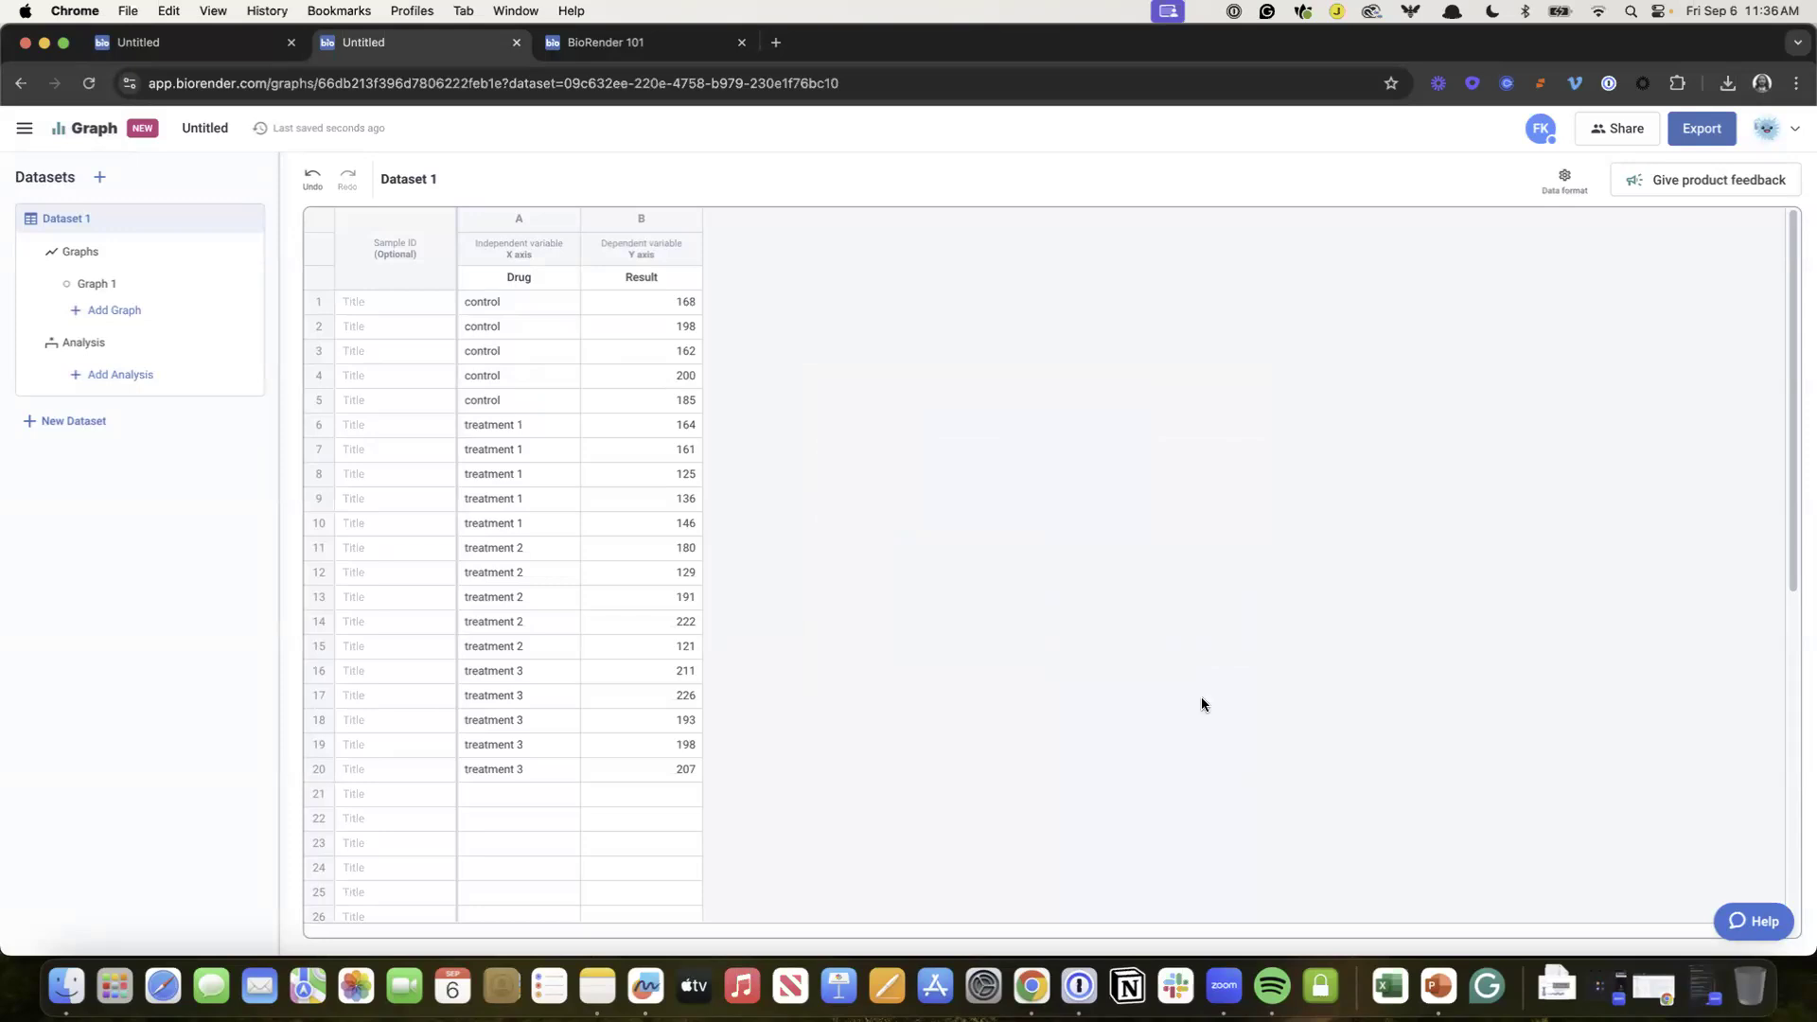
left_click(497, 498)
left_click_drag(497, 498, 647, 735)
left_click(649, 575)
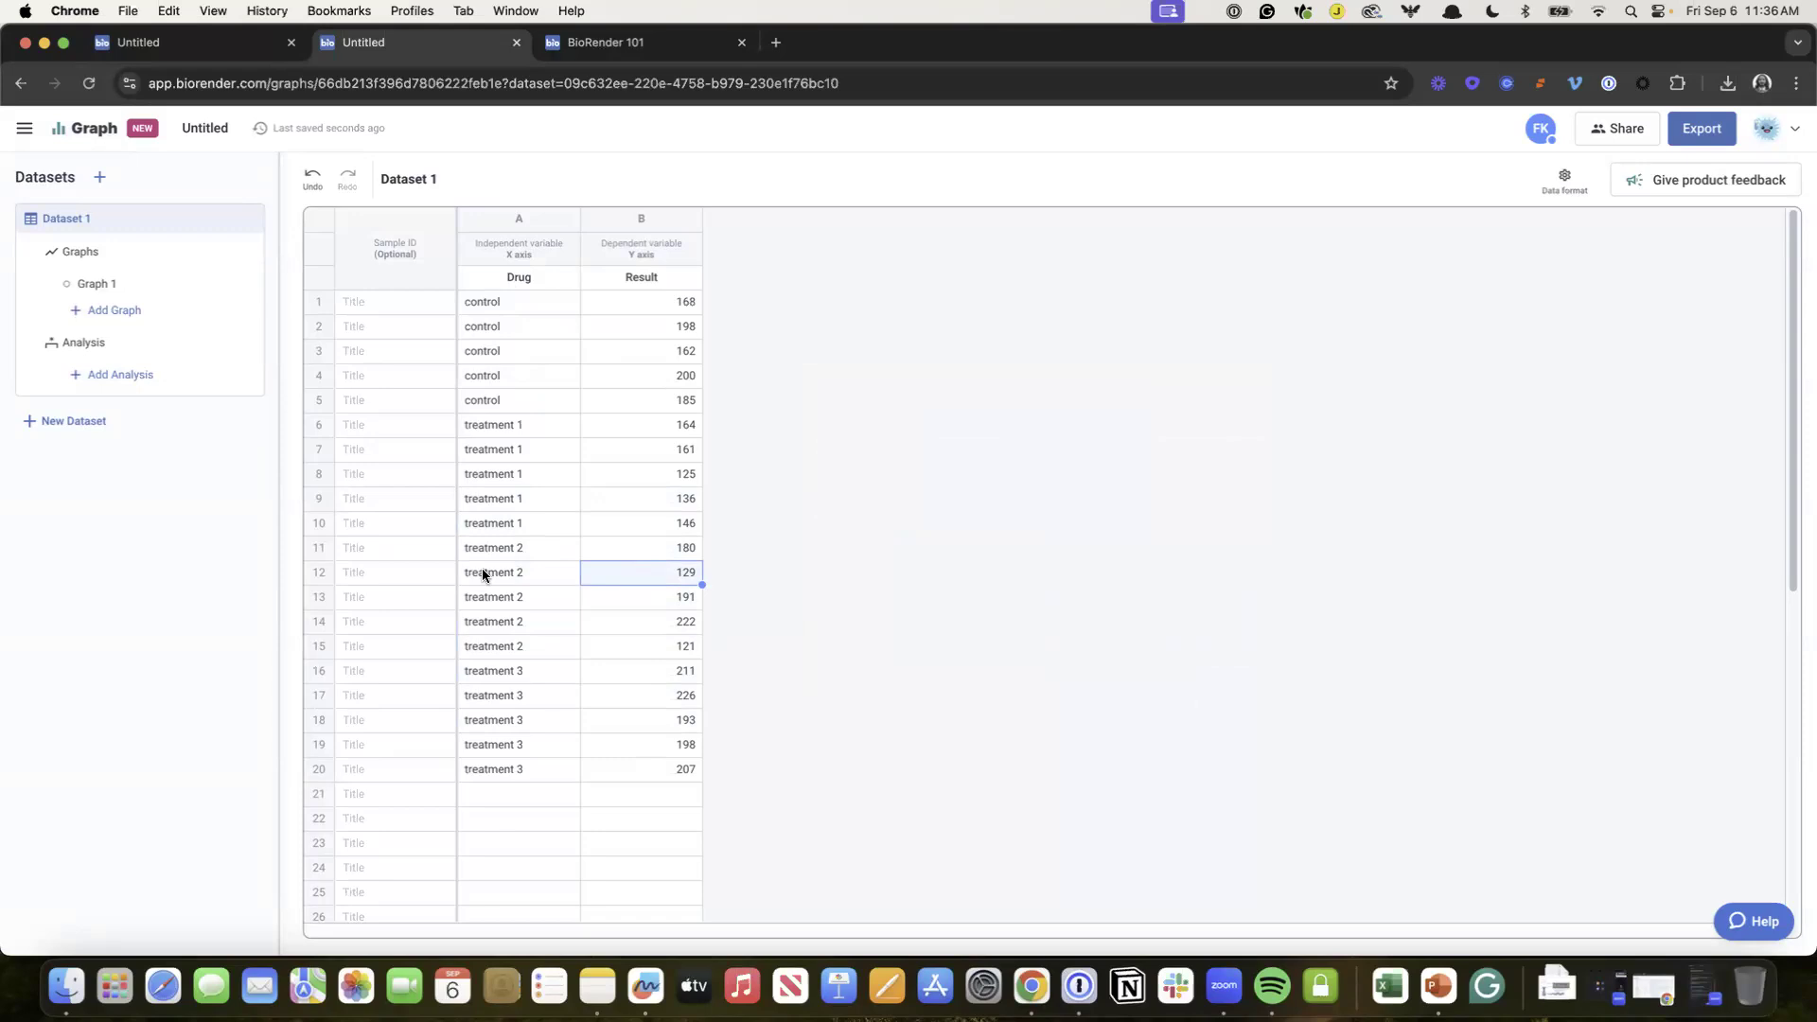
Step: Open Graph 1, try the Boxplot graph type, and set the graph type to Violin
left_click(110, 286)
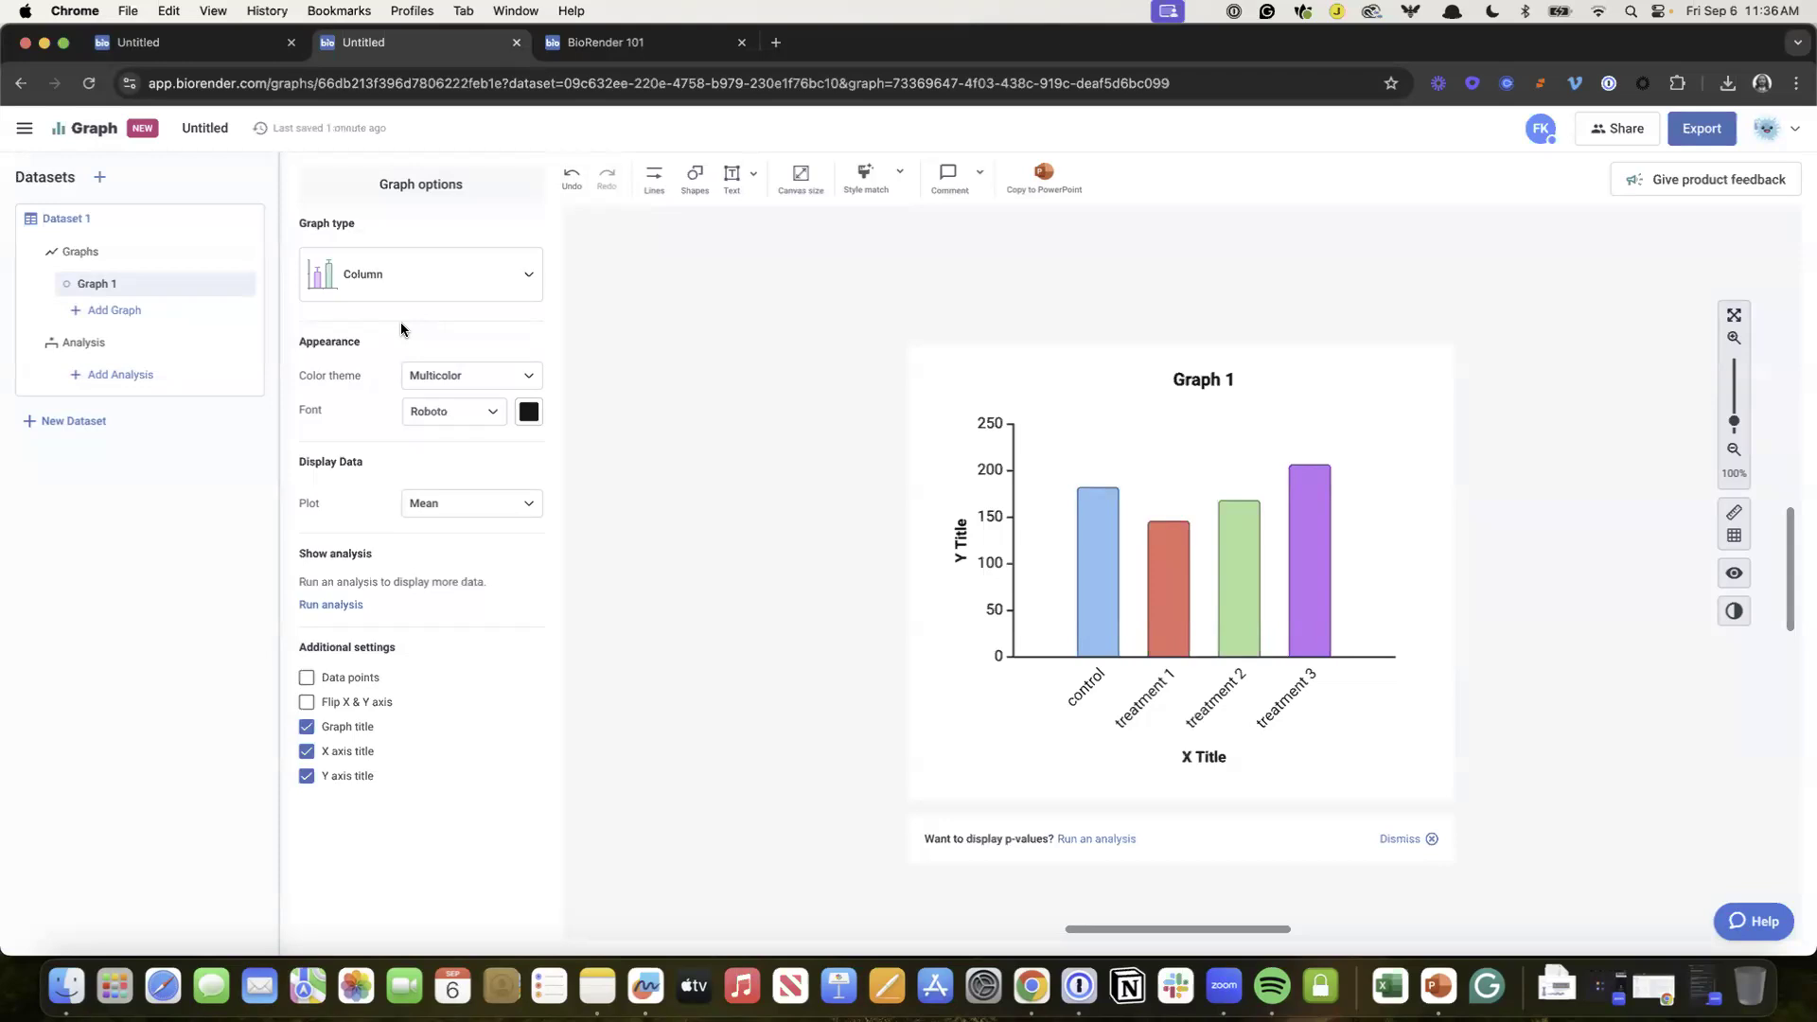
left_click(478, 296)
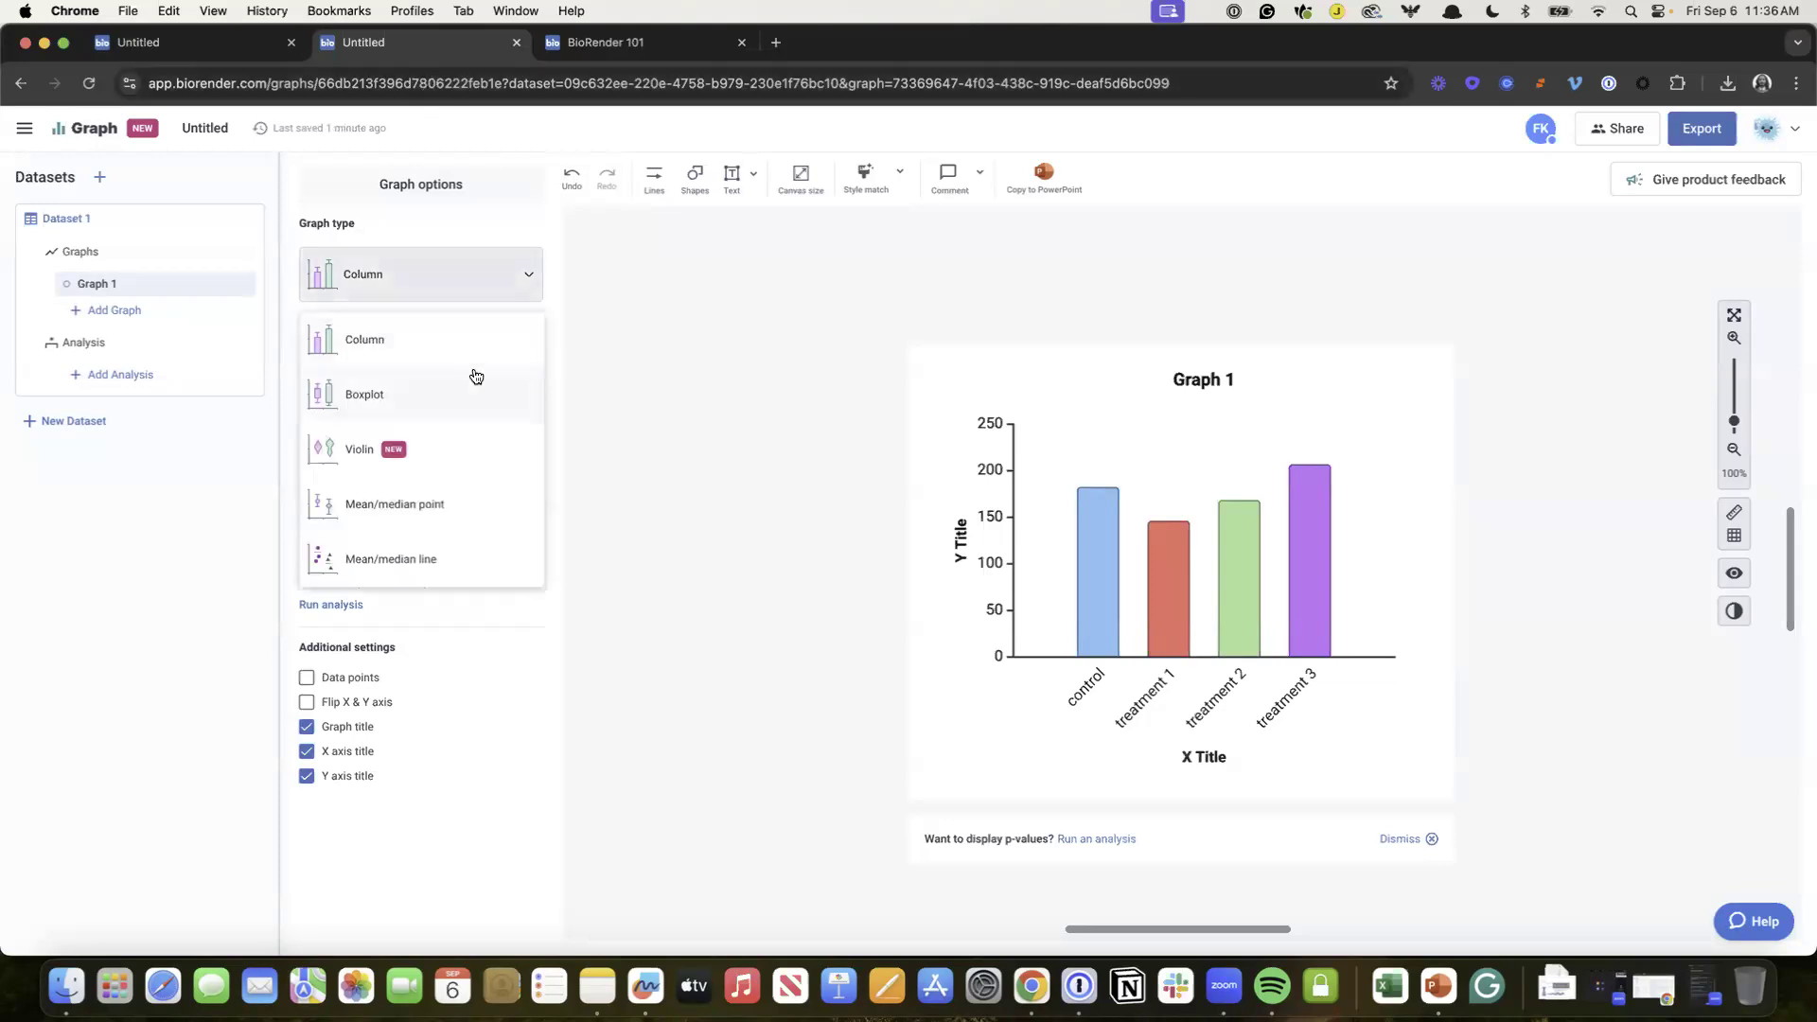
left_click(465, 400)
left_click(423, 293)
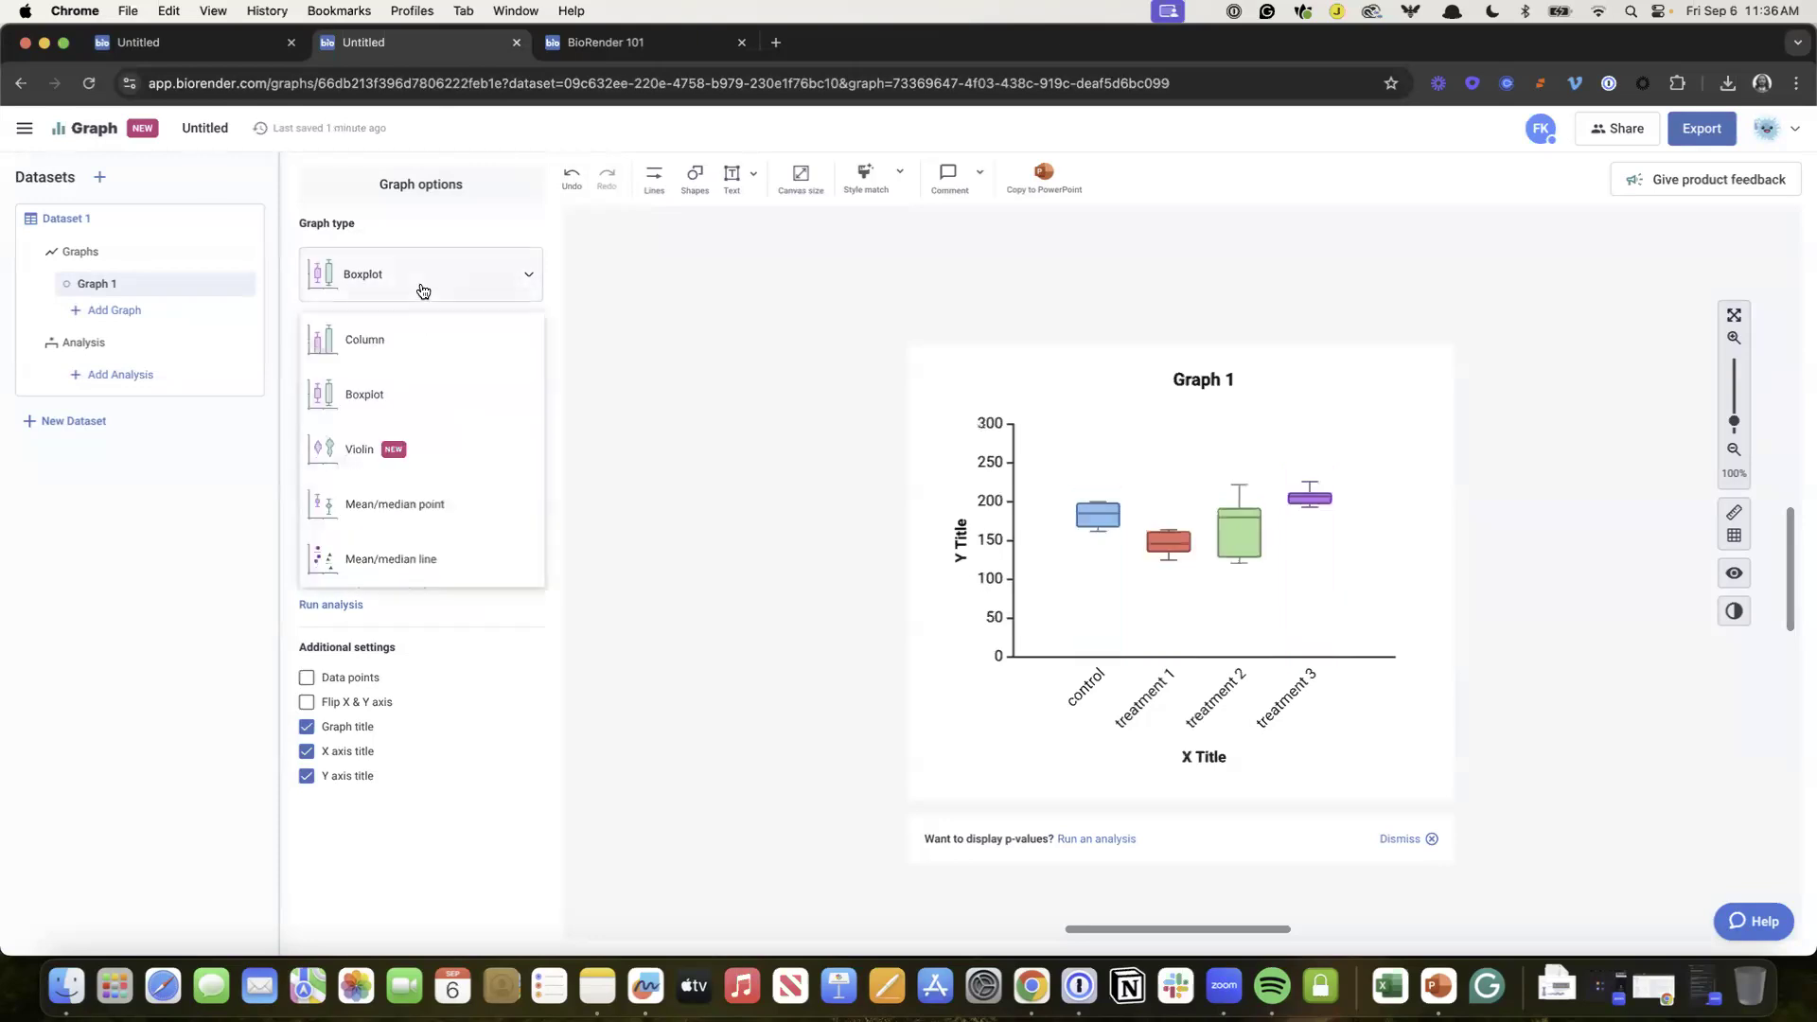
left_click(388, 448)
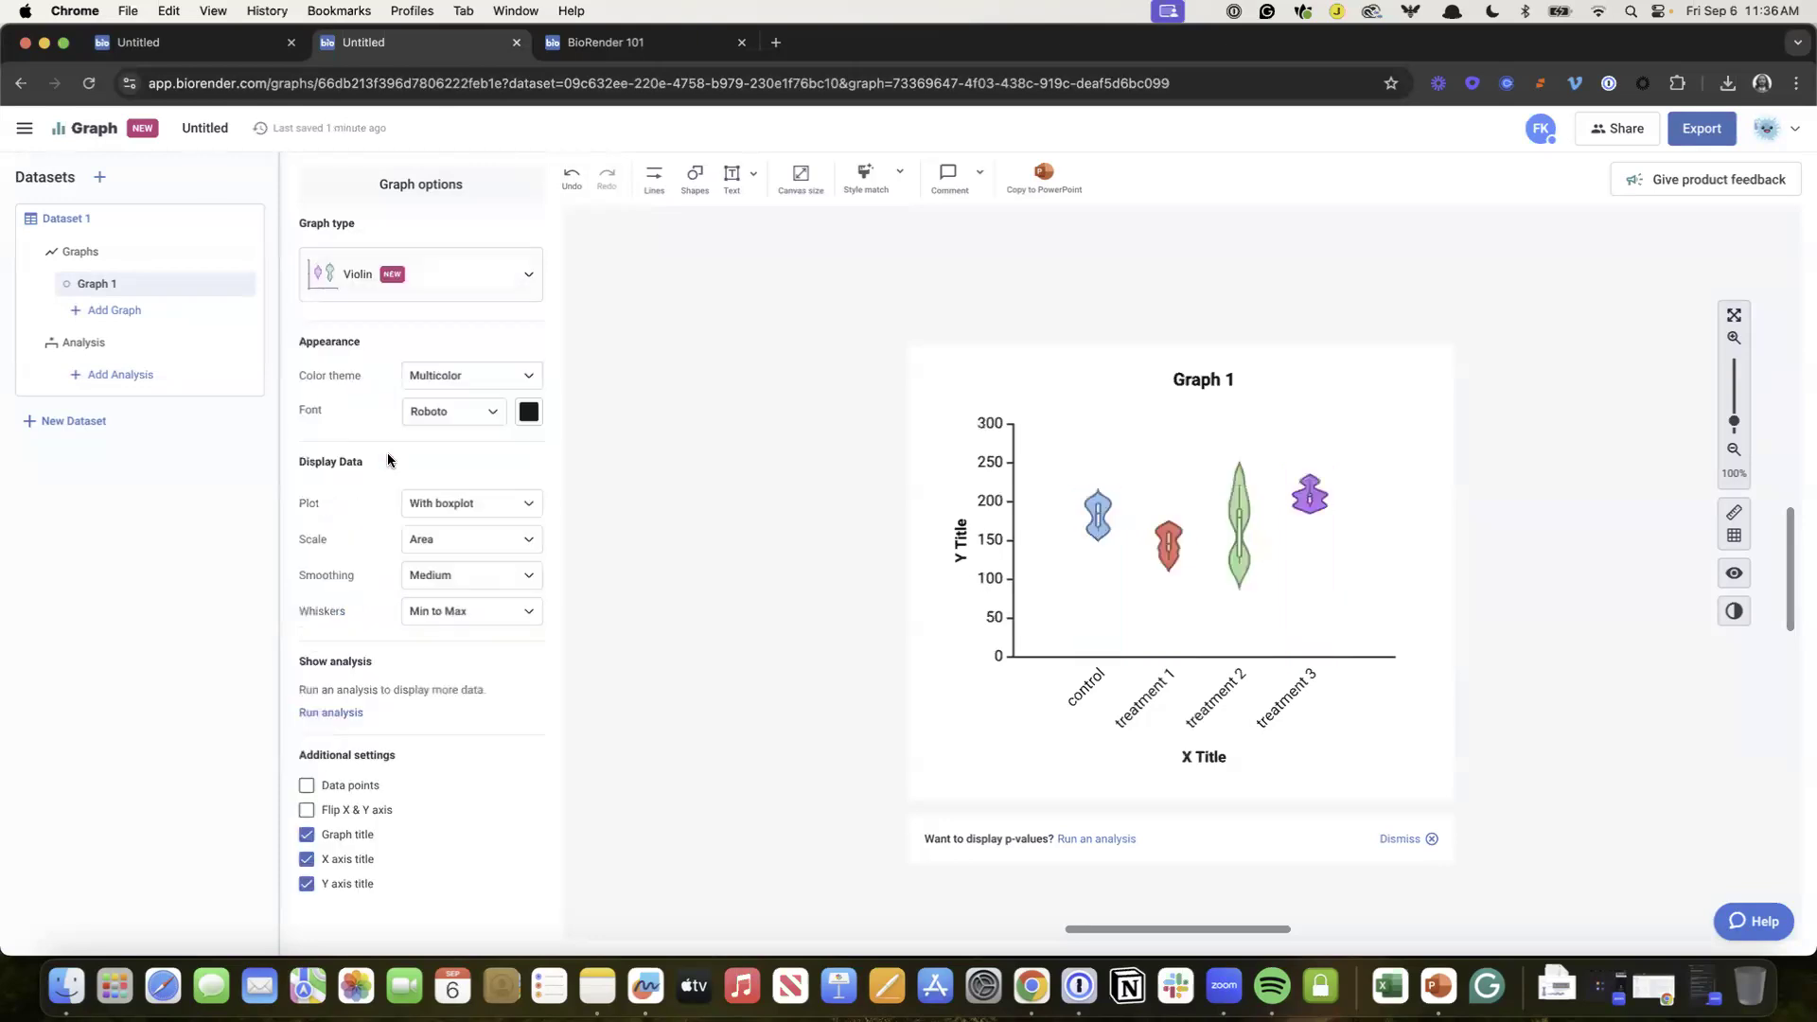
left_click(387, 276)
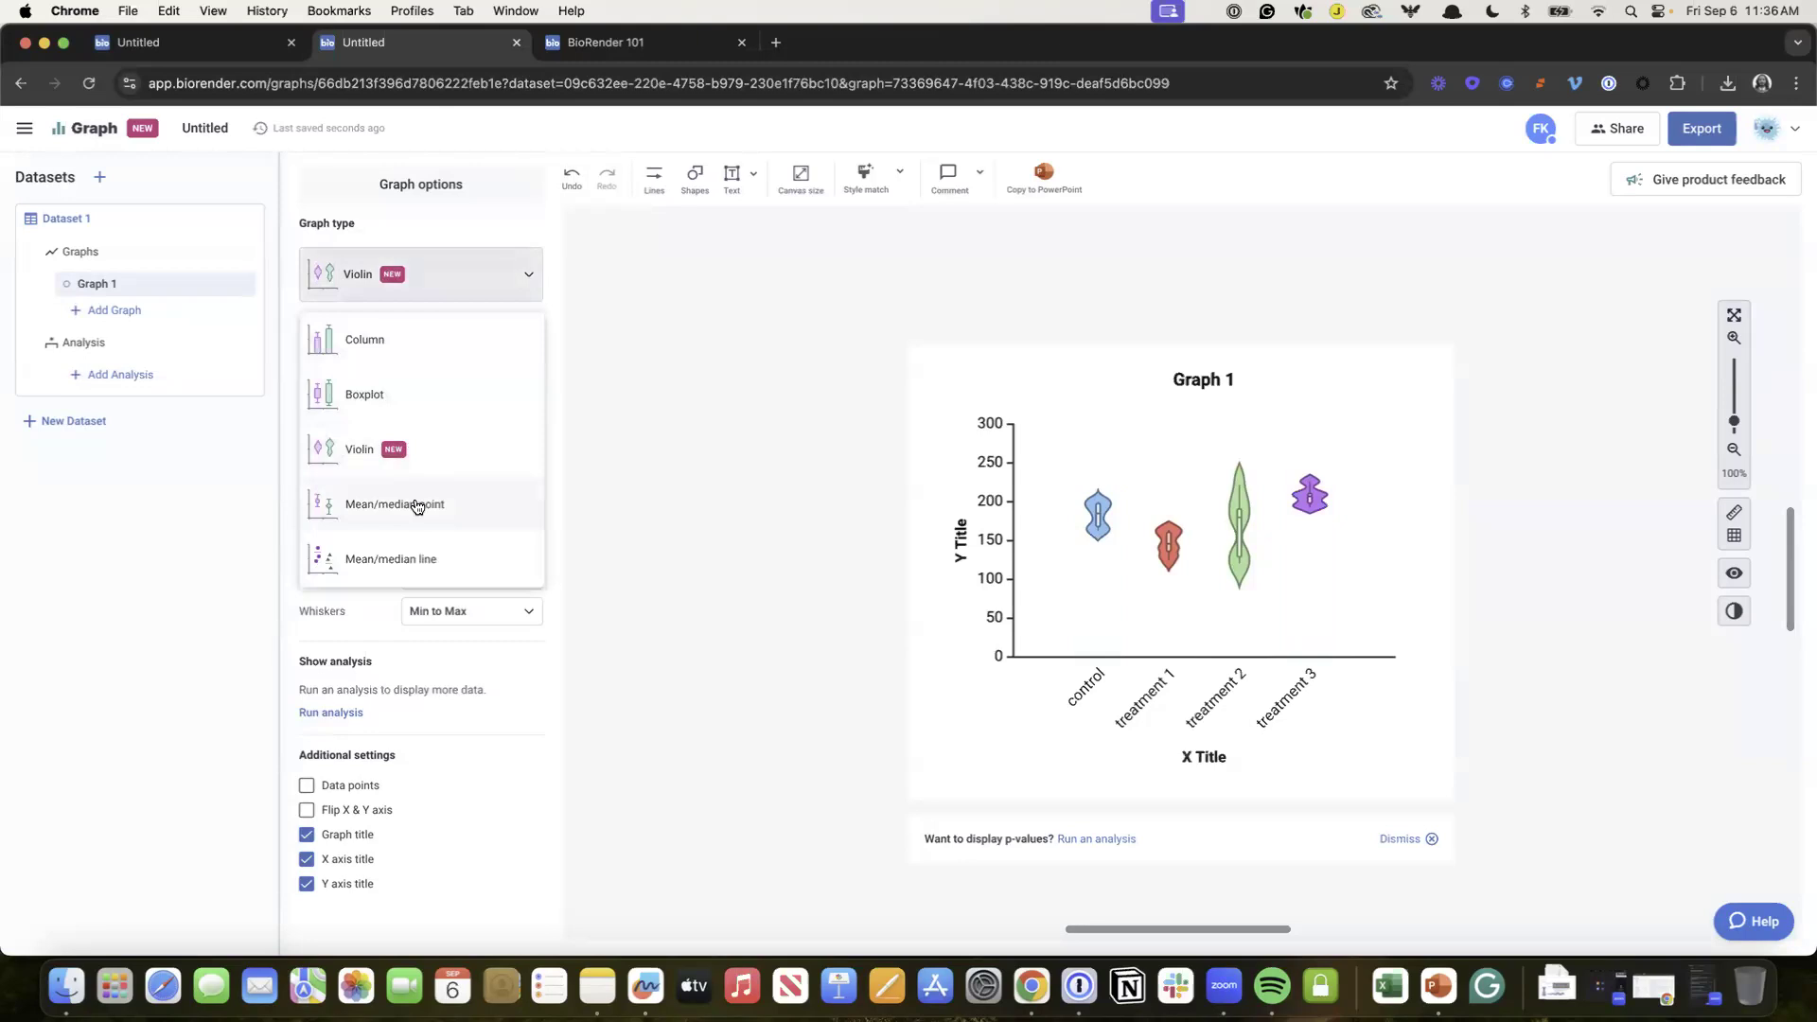
left_click(413, 443)
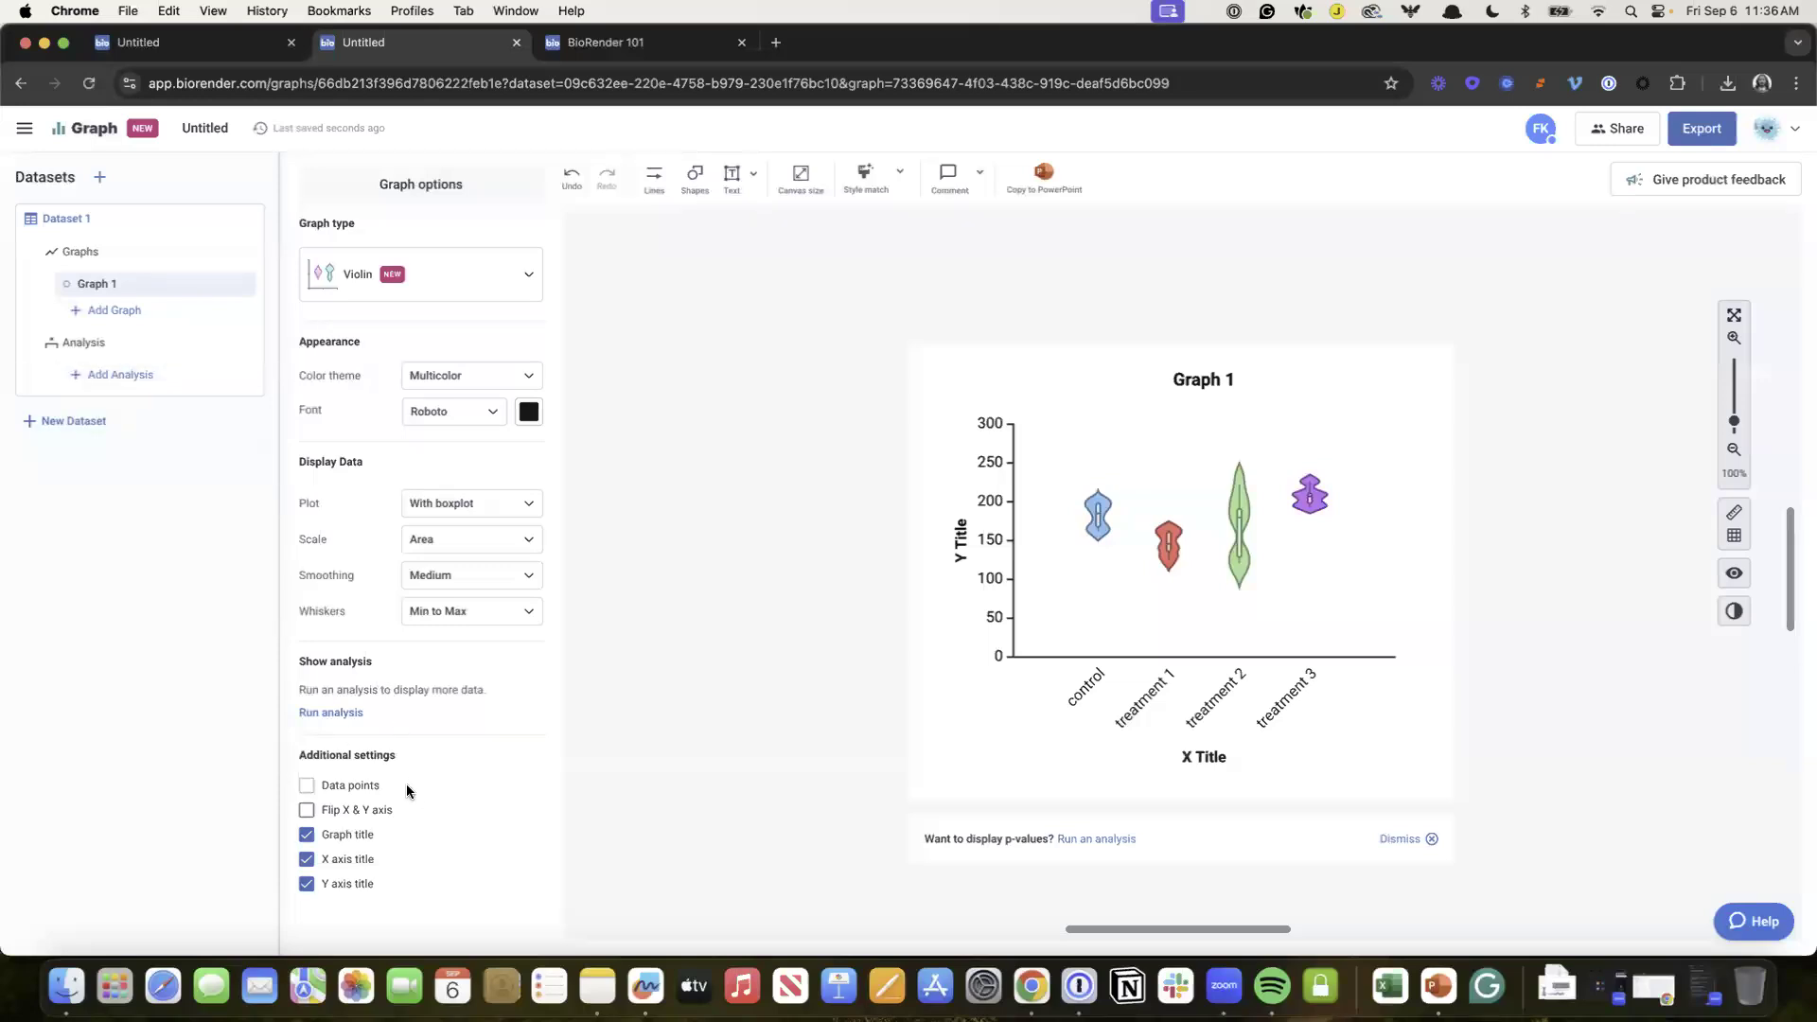
Step: Run a parametric one-way ANOVA on all four groups, comparing sample group means with each other using Tukey correction, and review the results
left_click(329, 714)
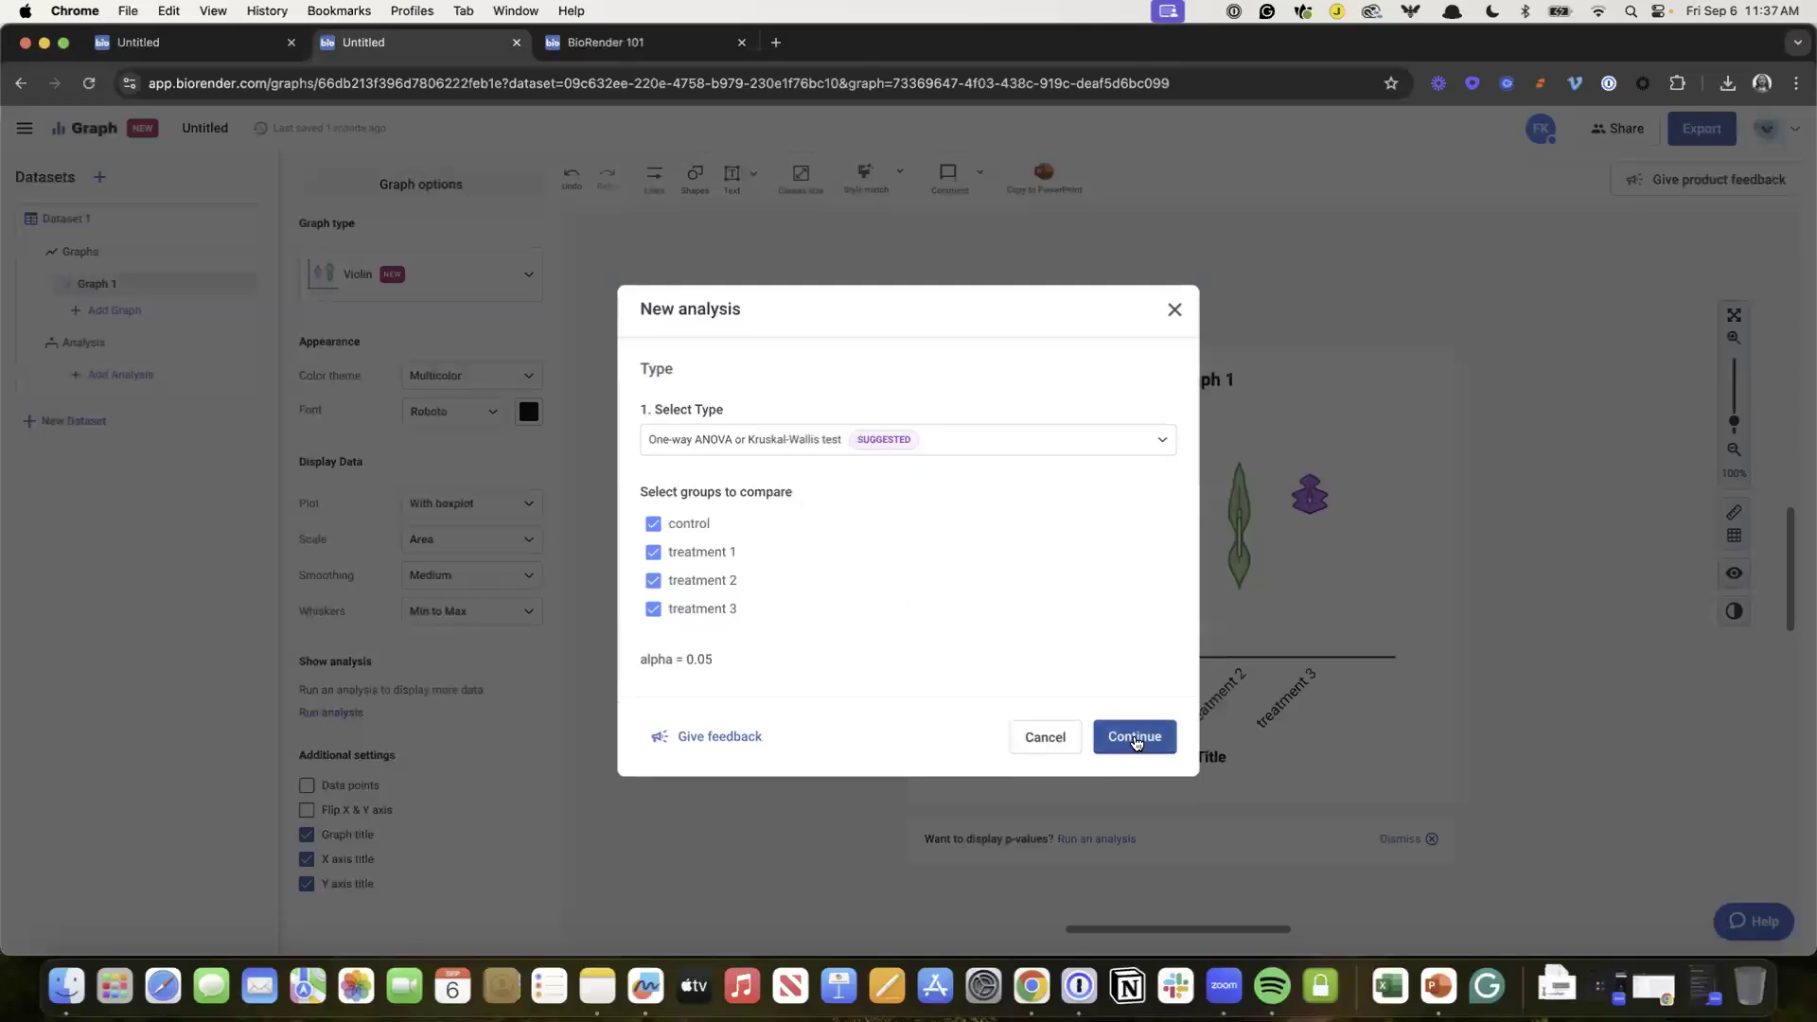
left_click(1134, 736)
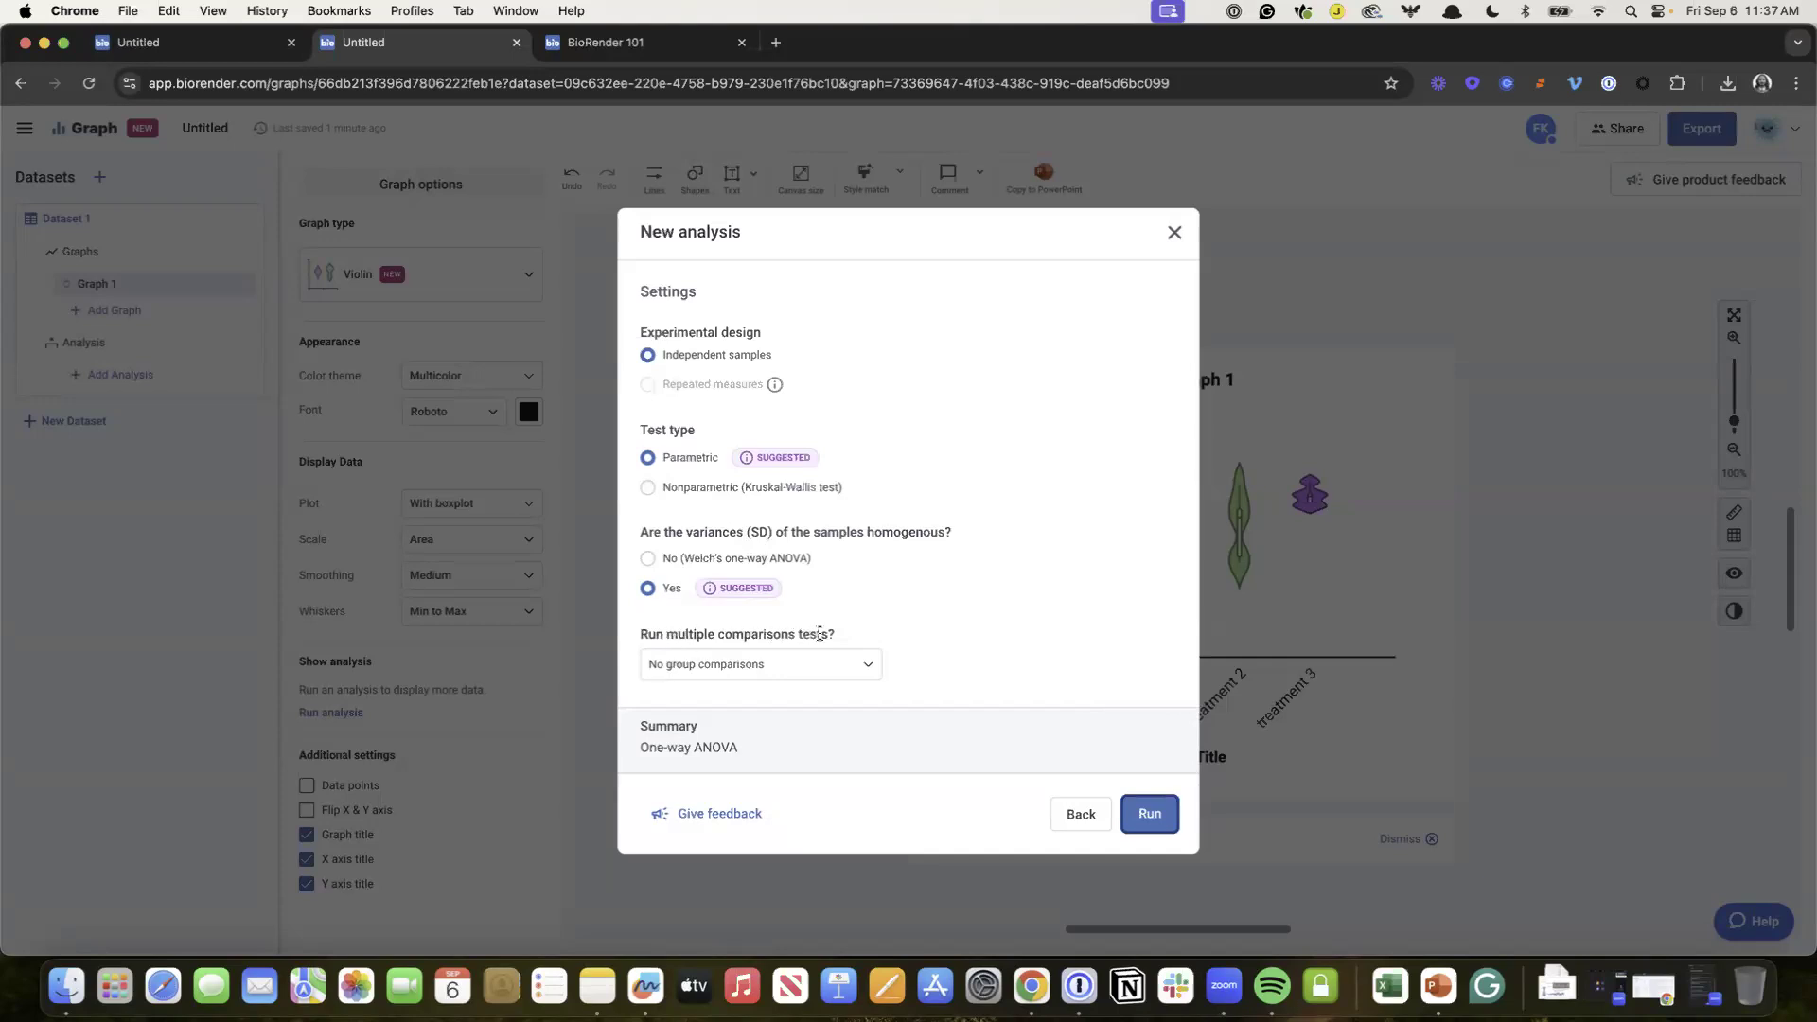
left_click(833, 670)
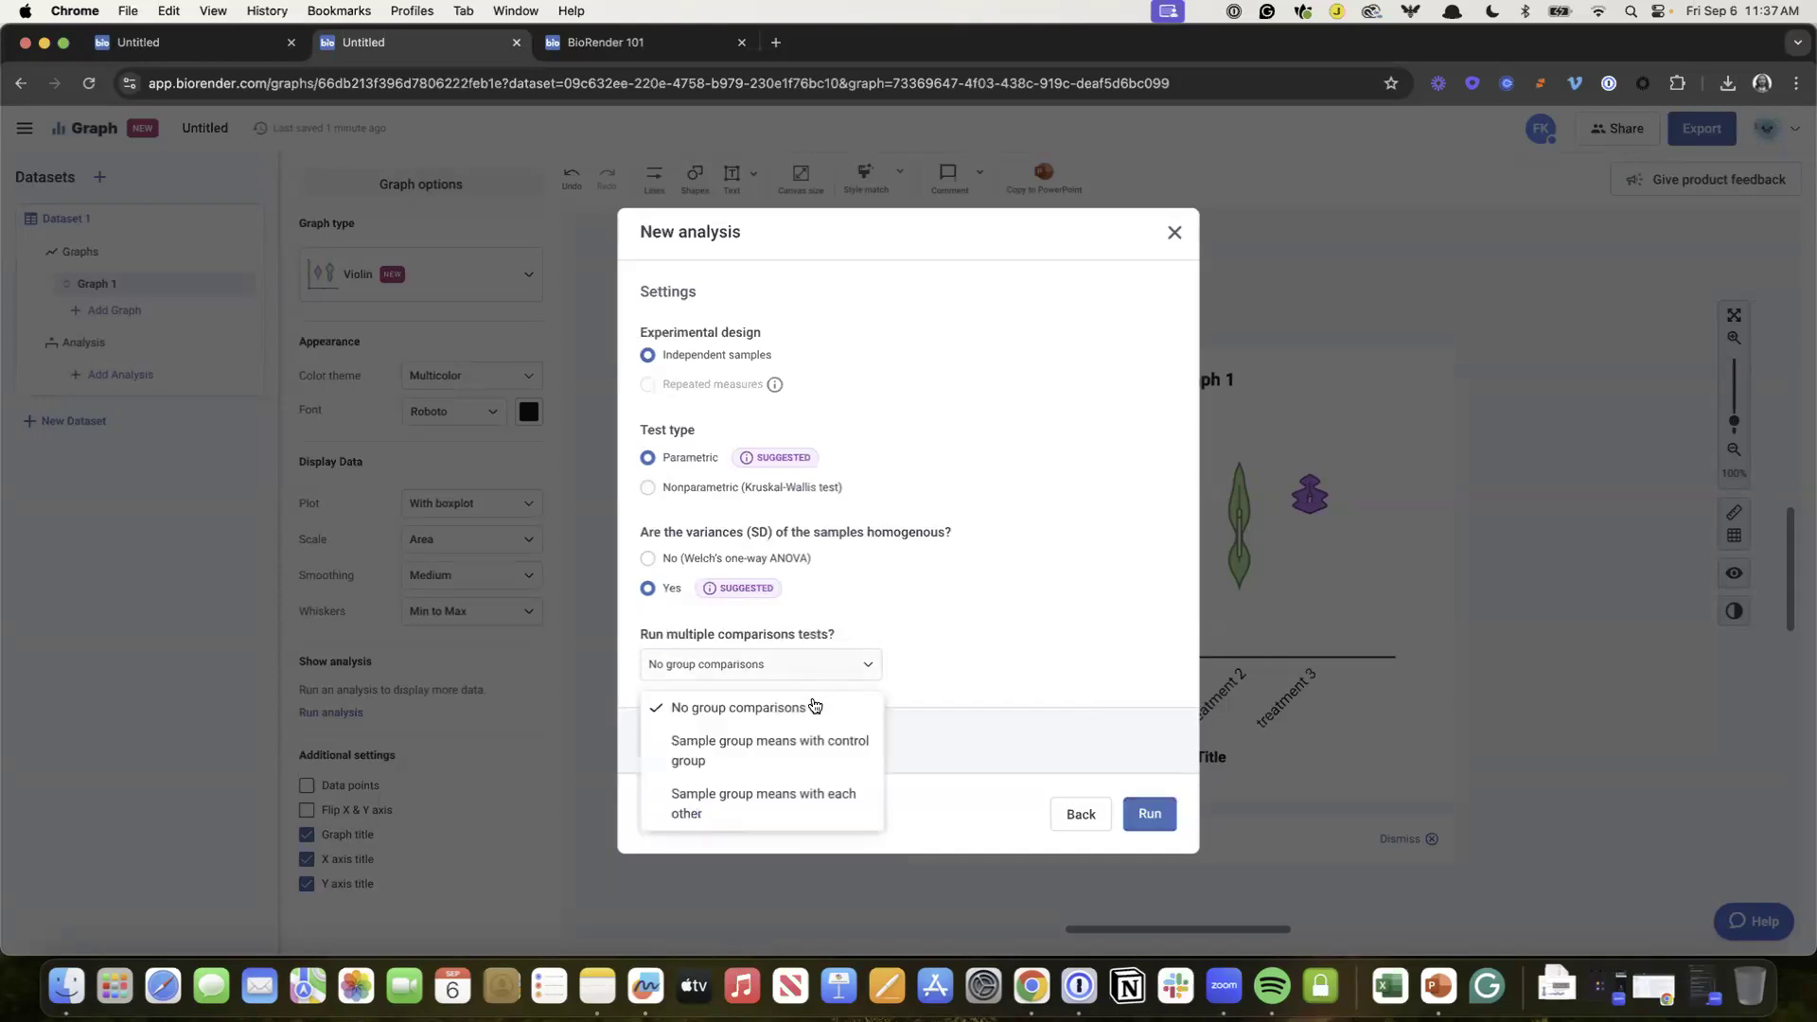
left_click(768, 800)
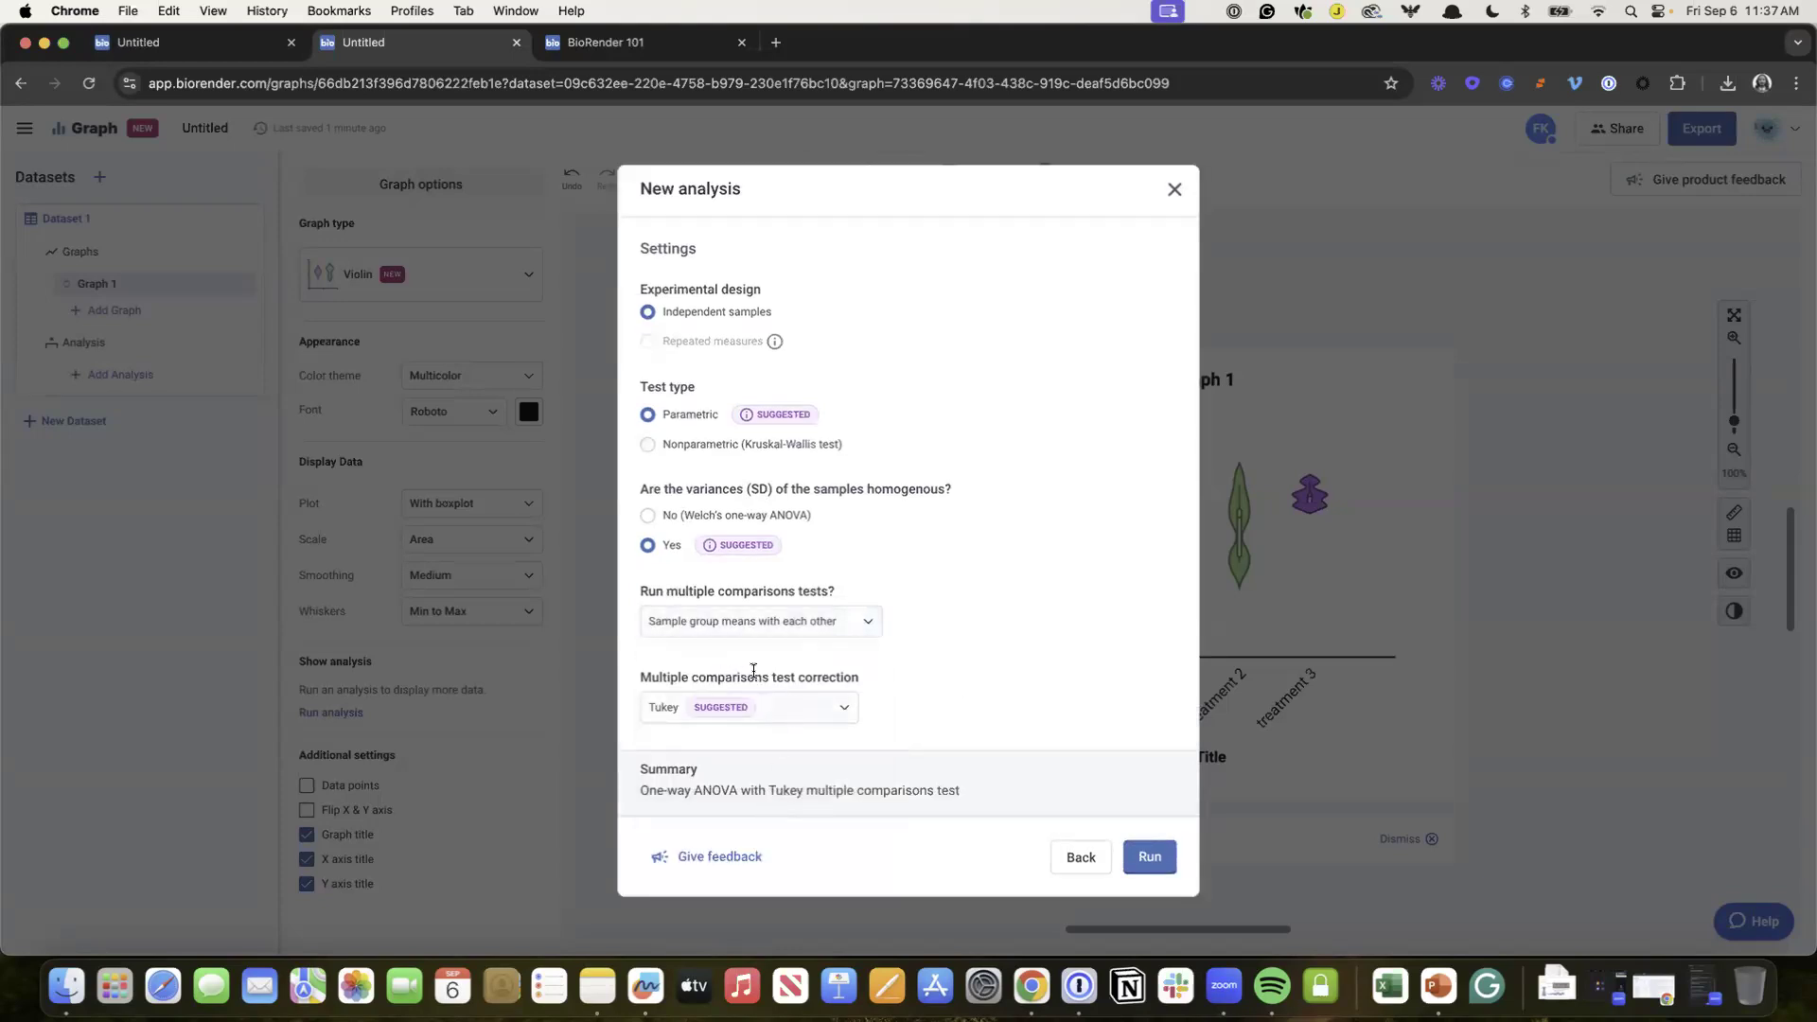
left_click(766, 715)
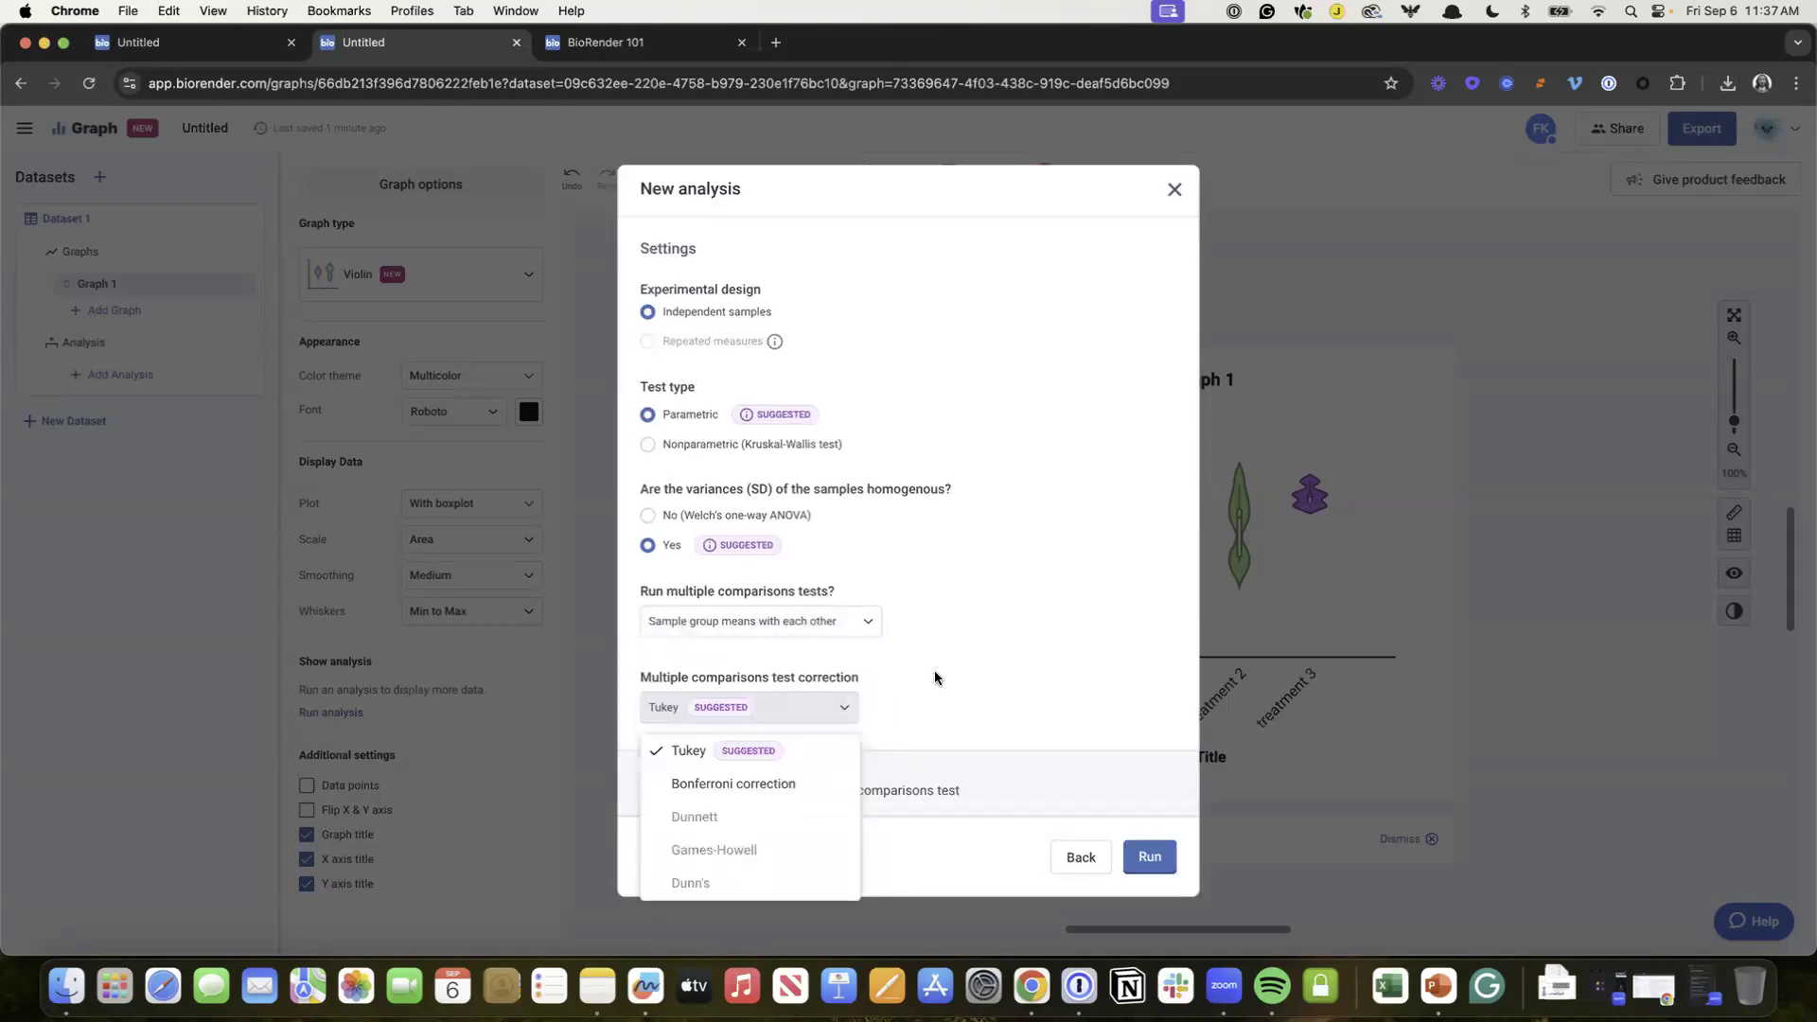
left_click(785, 741)
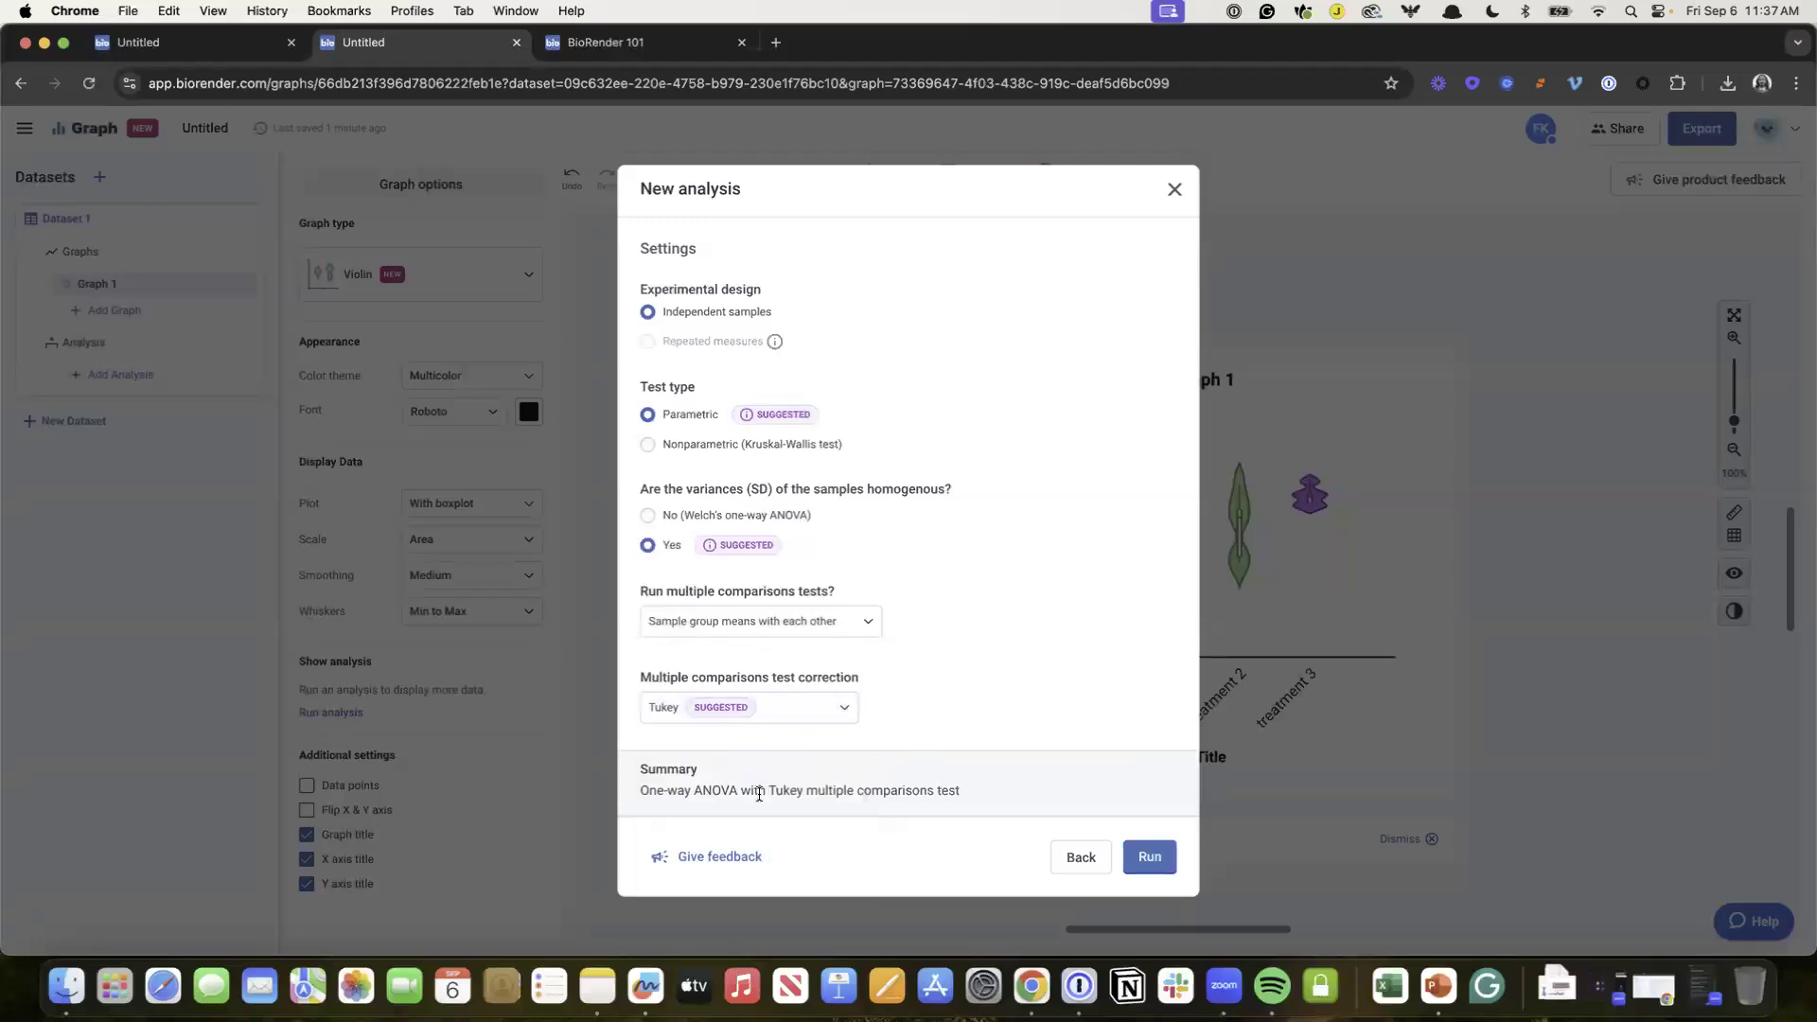
left_click(1144, 858)
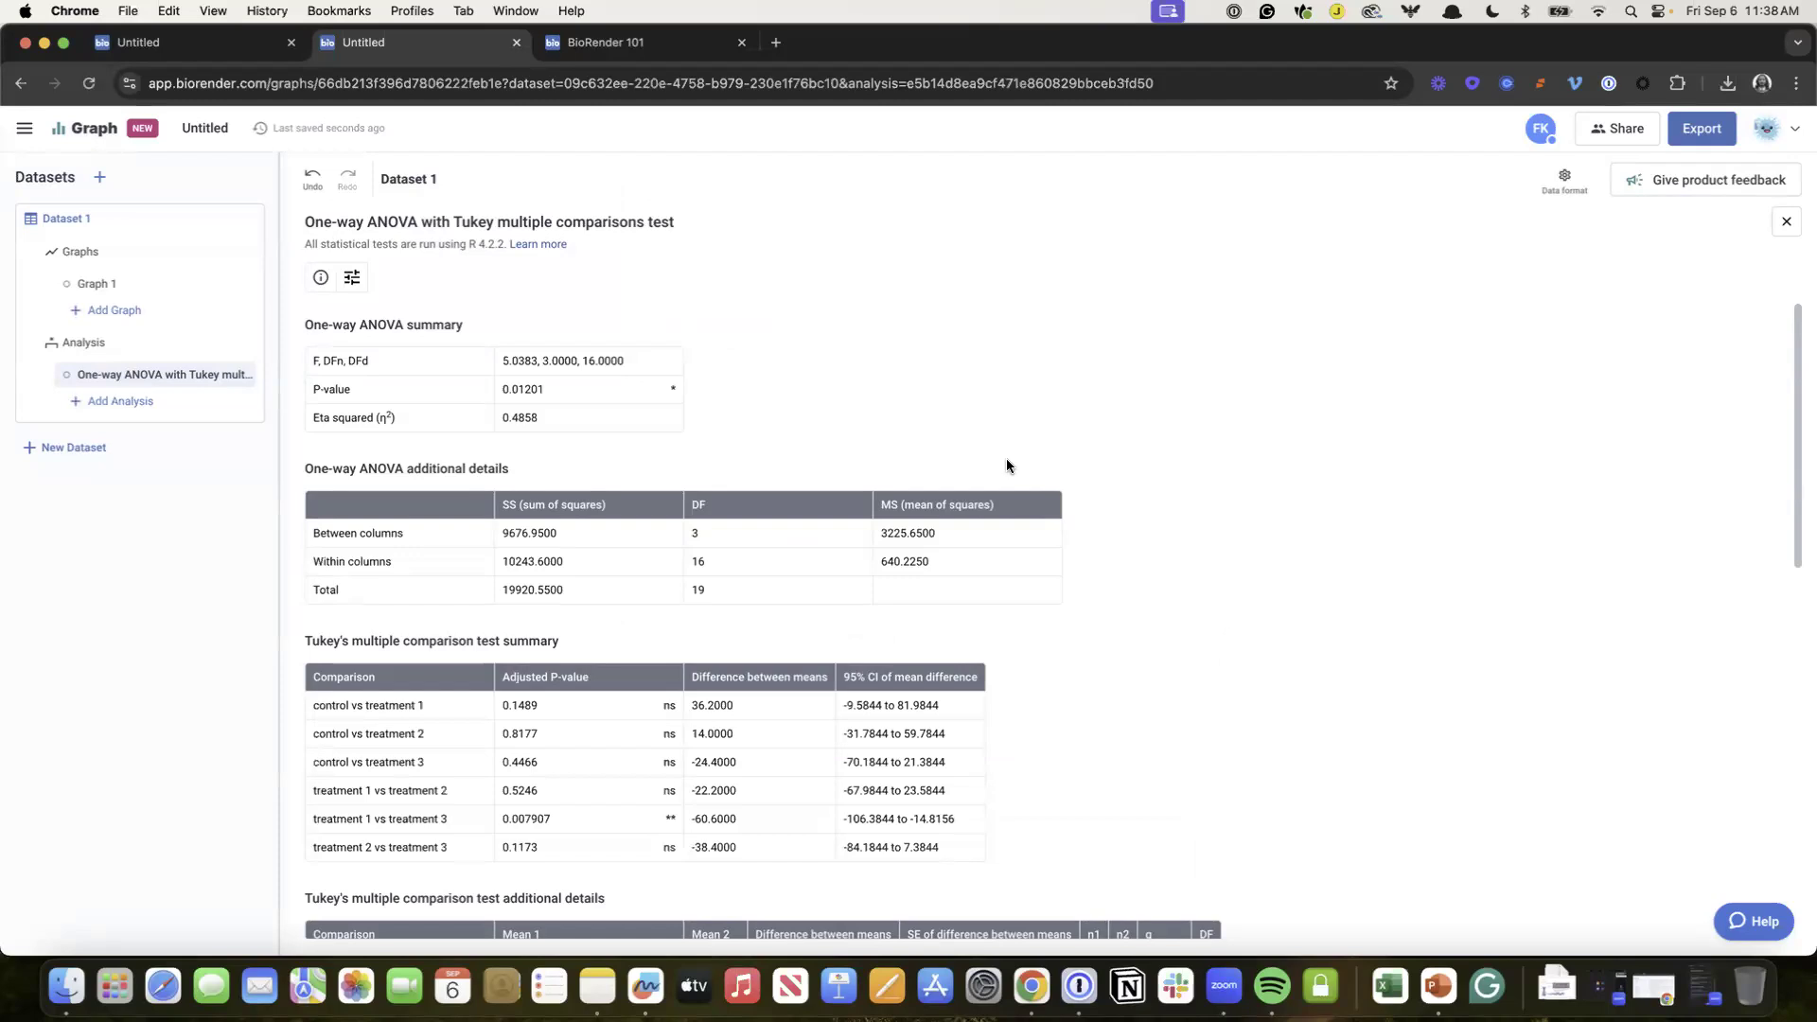
scroll(1007, 462, "down", 3)
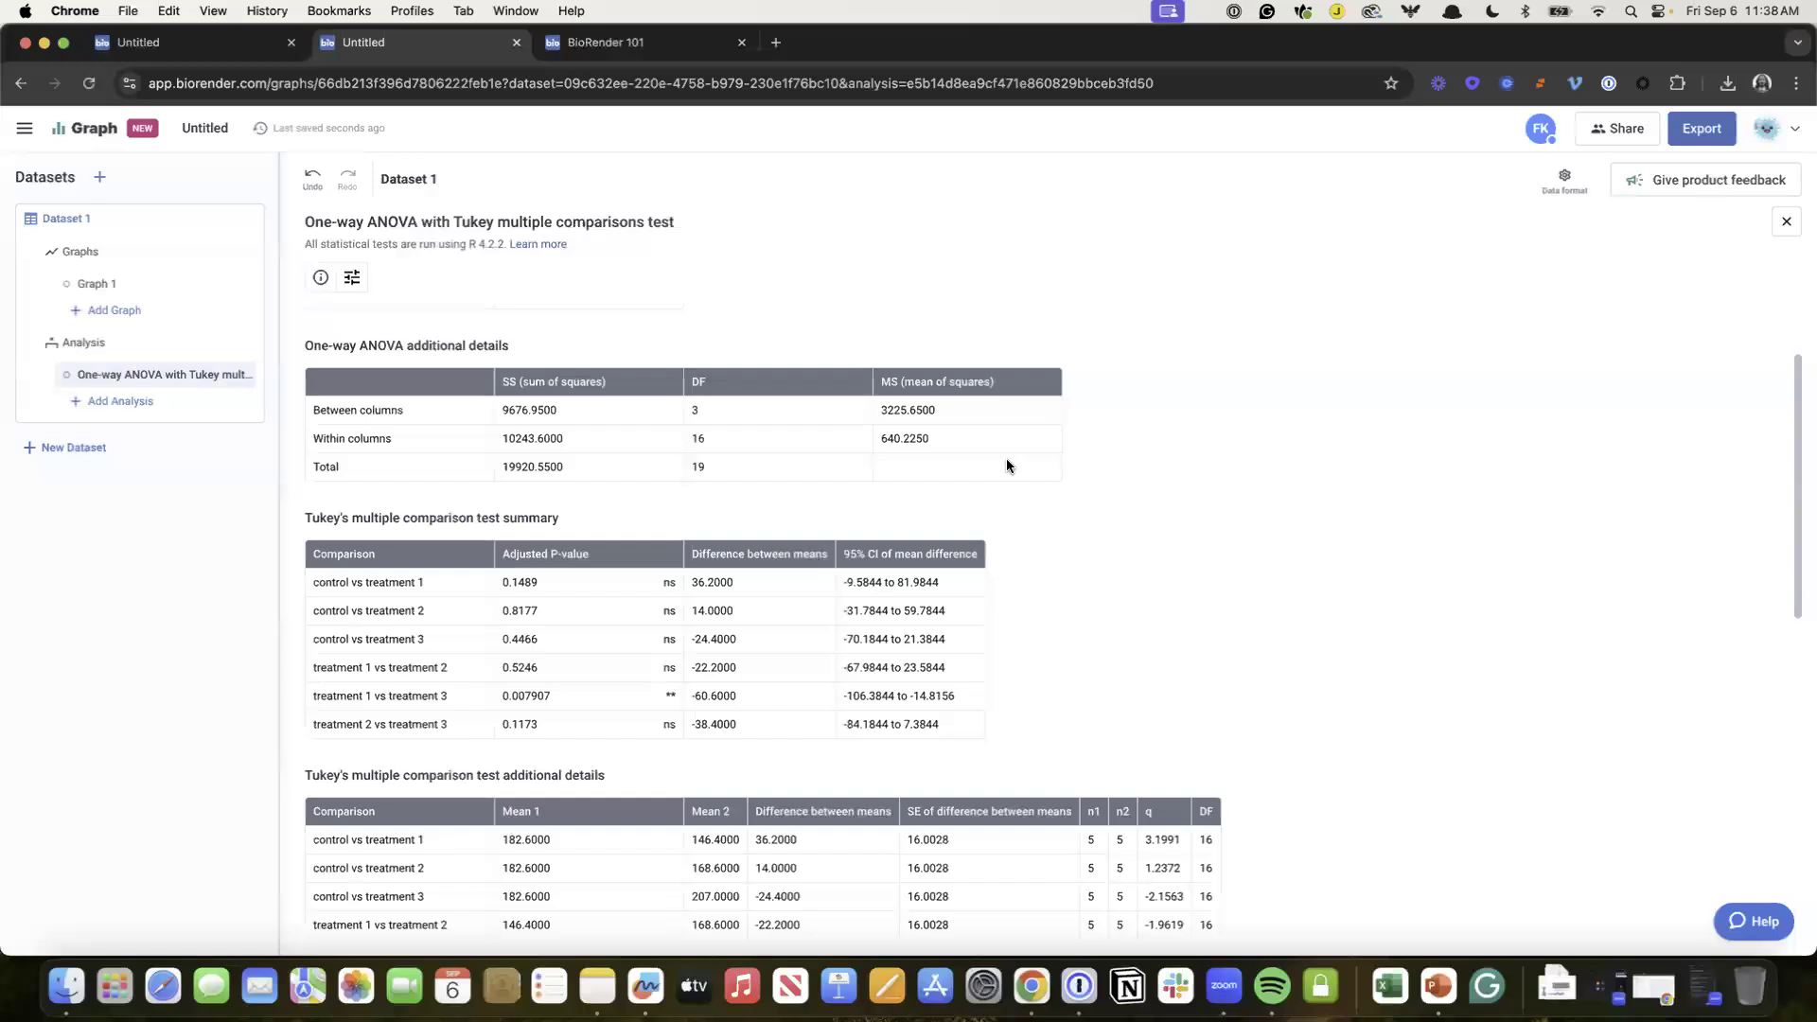
Step: Show the data points on Graph 1 and add the remaining pairwise group comparisons to its displayed analysis
left_click(148, 291)
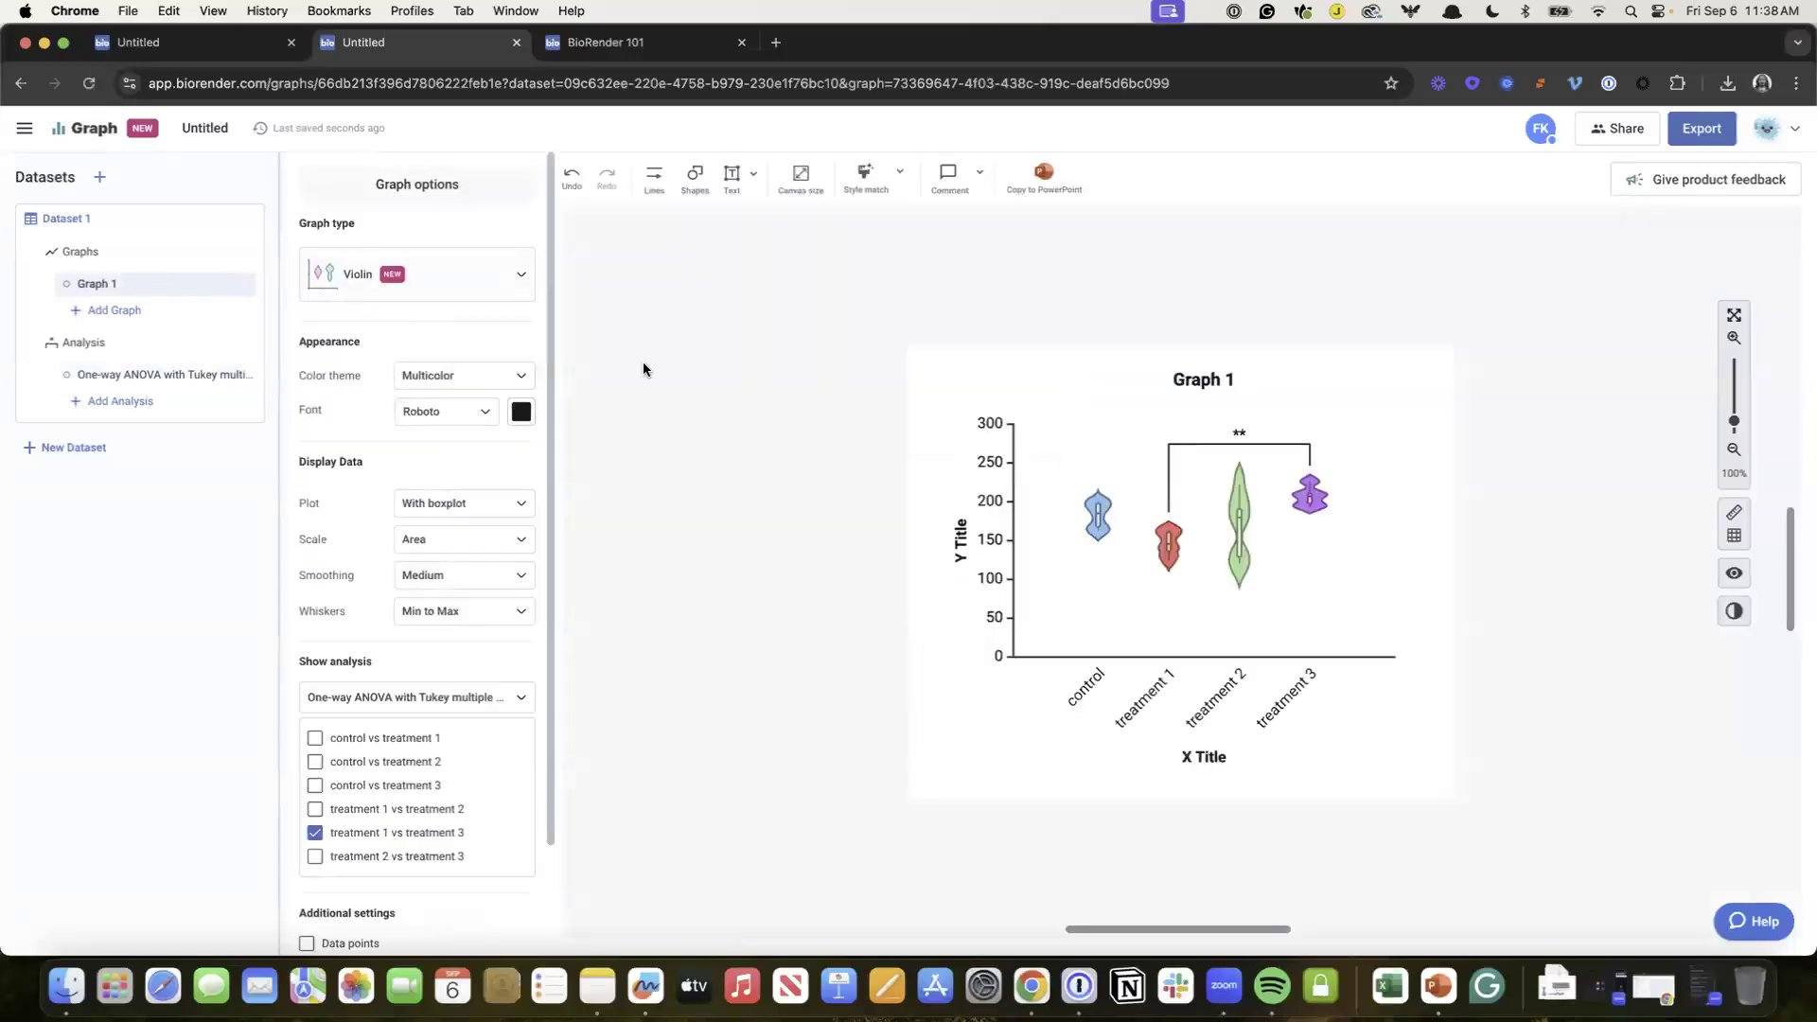
scroll(367, 782, "down", 3)
left_click(306, 814)
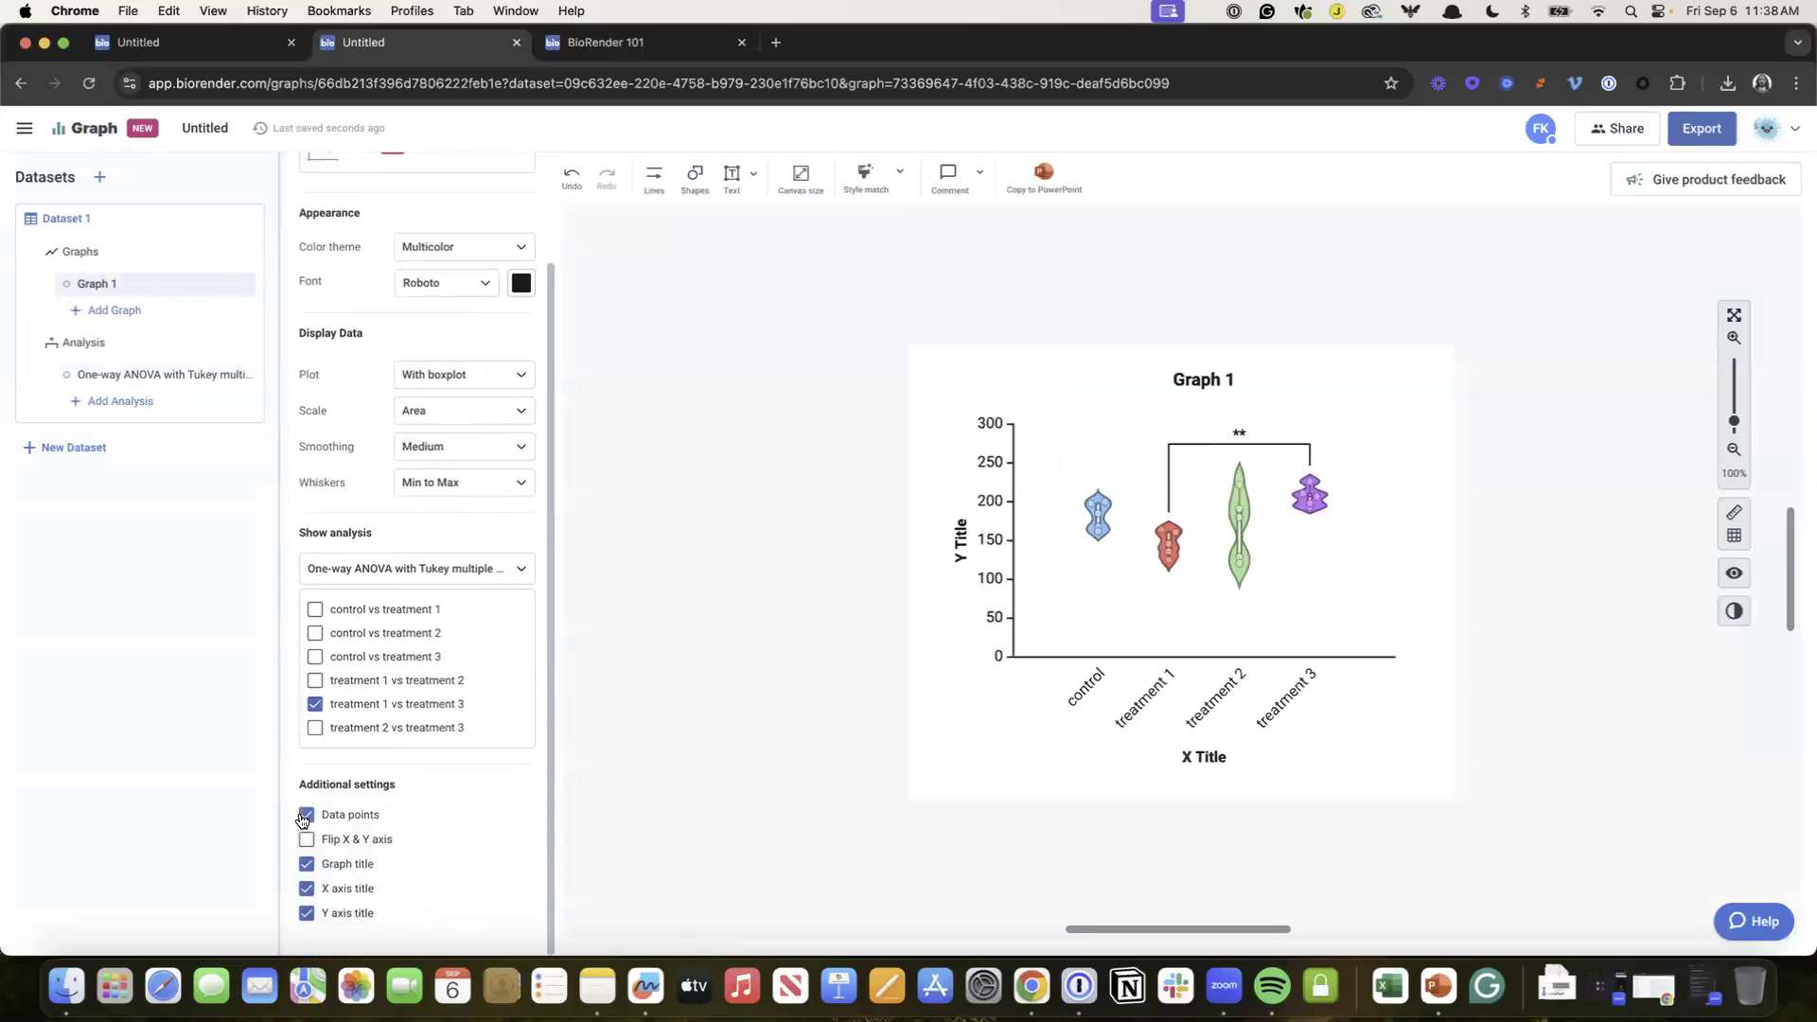
left_click(315, 609)
left_click(315, 633)
left_click(315, 657)
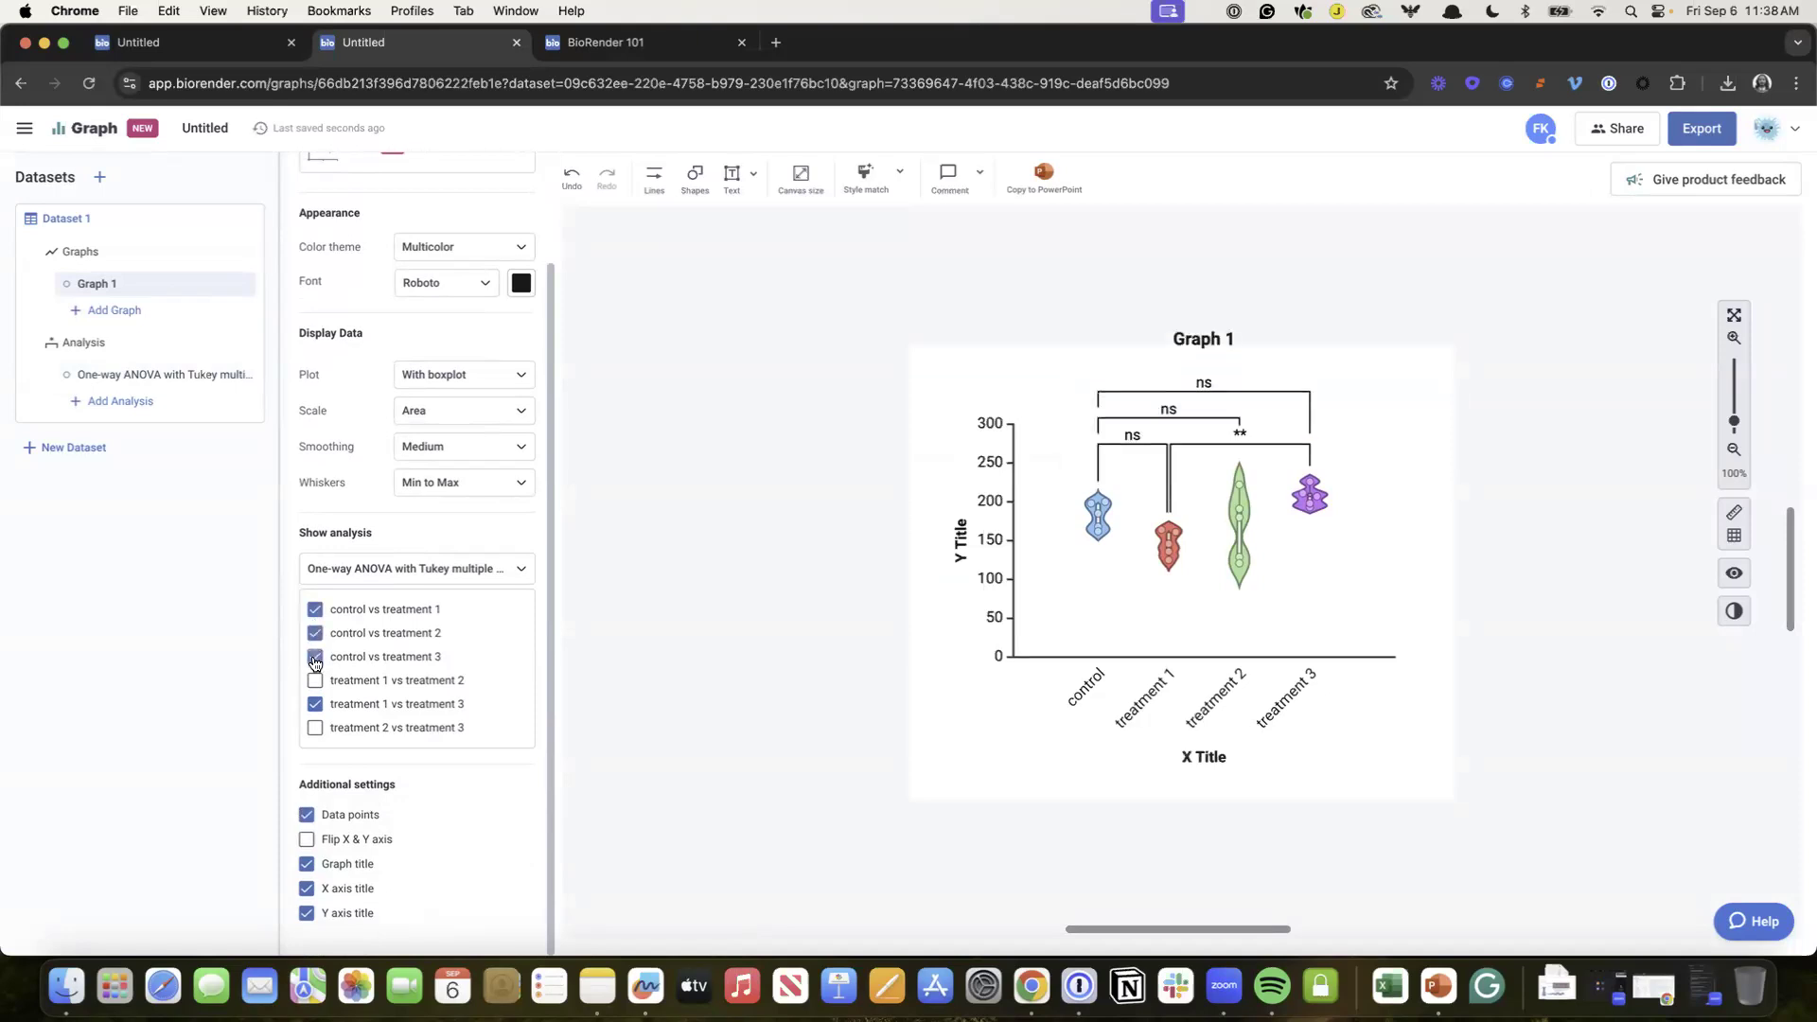
left_click(315, 680)
left_click(315, 727)
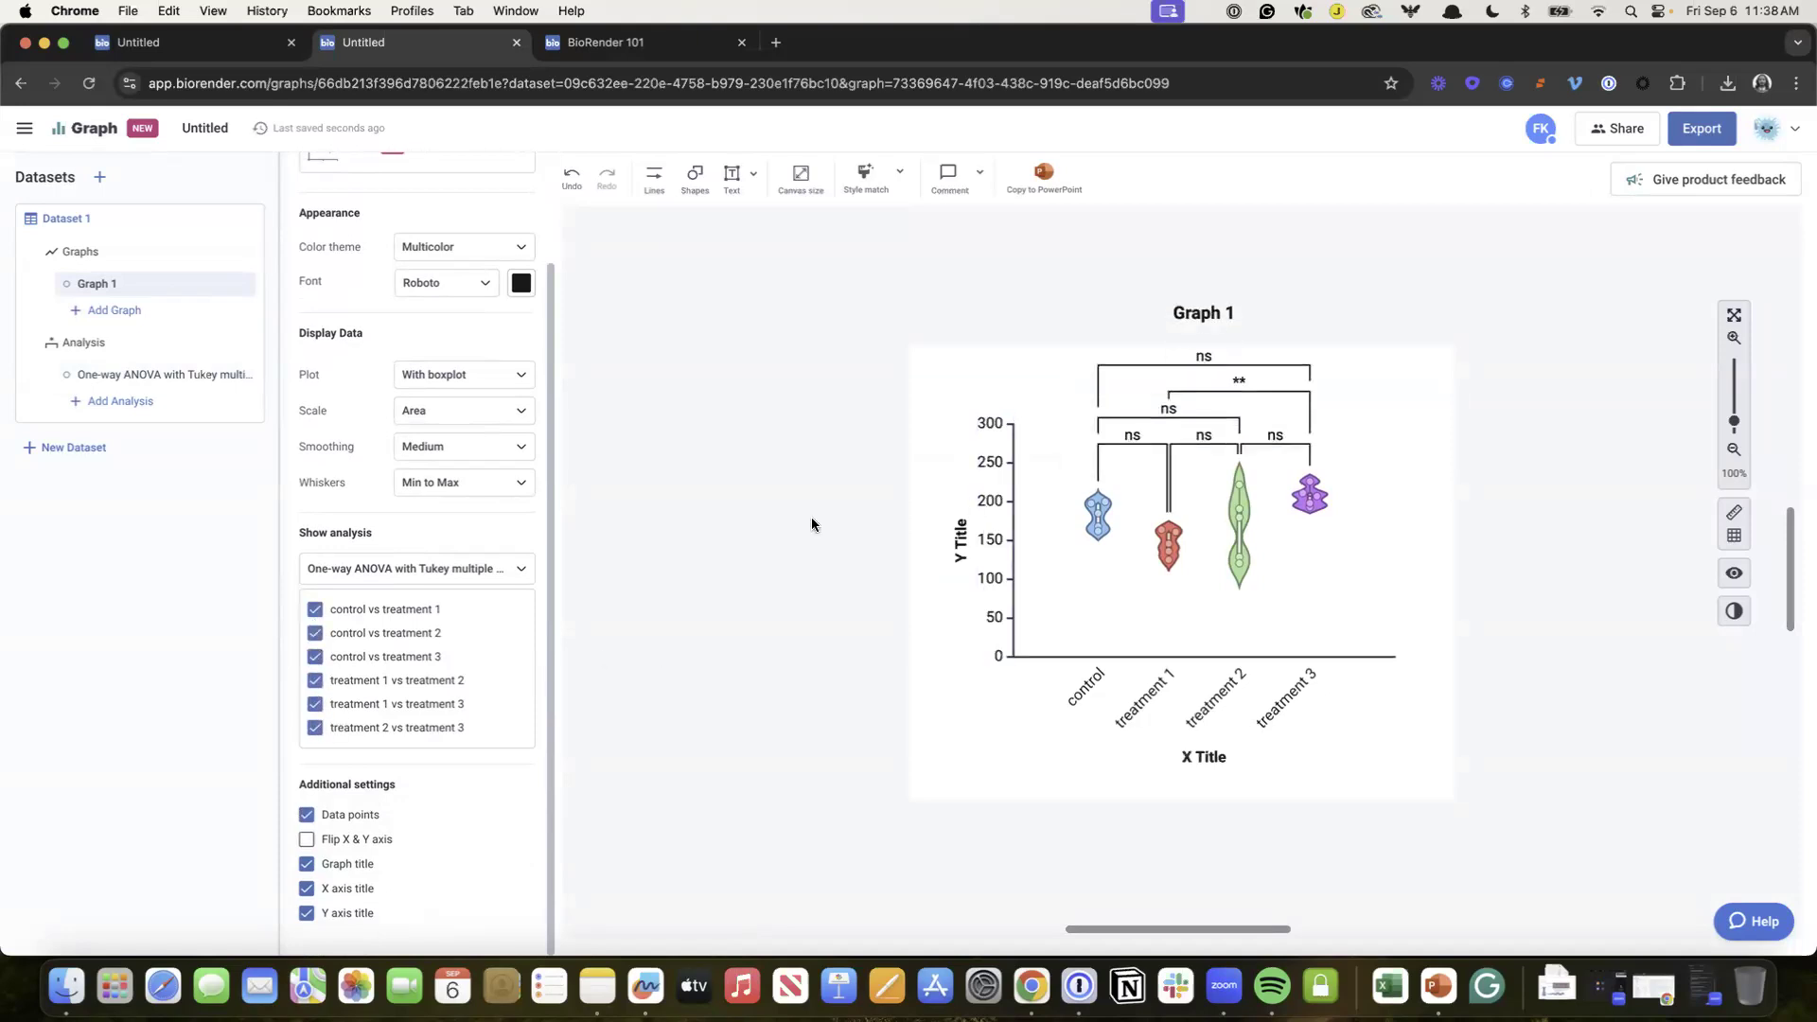
Step: Change the significance bracket labels on Graph 1 to P-value
left_click(1098, 378)
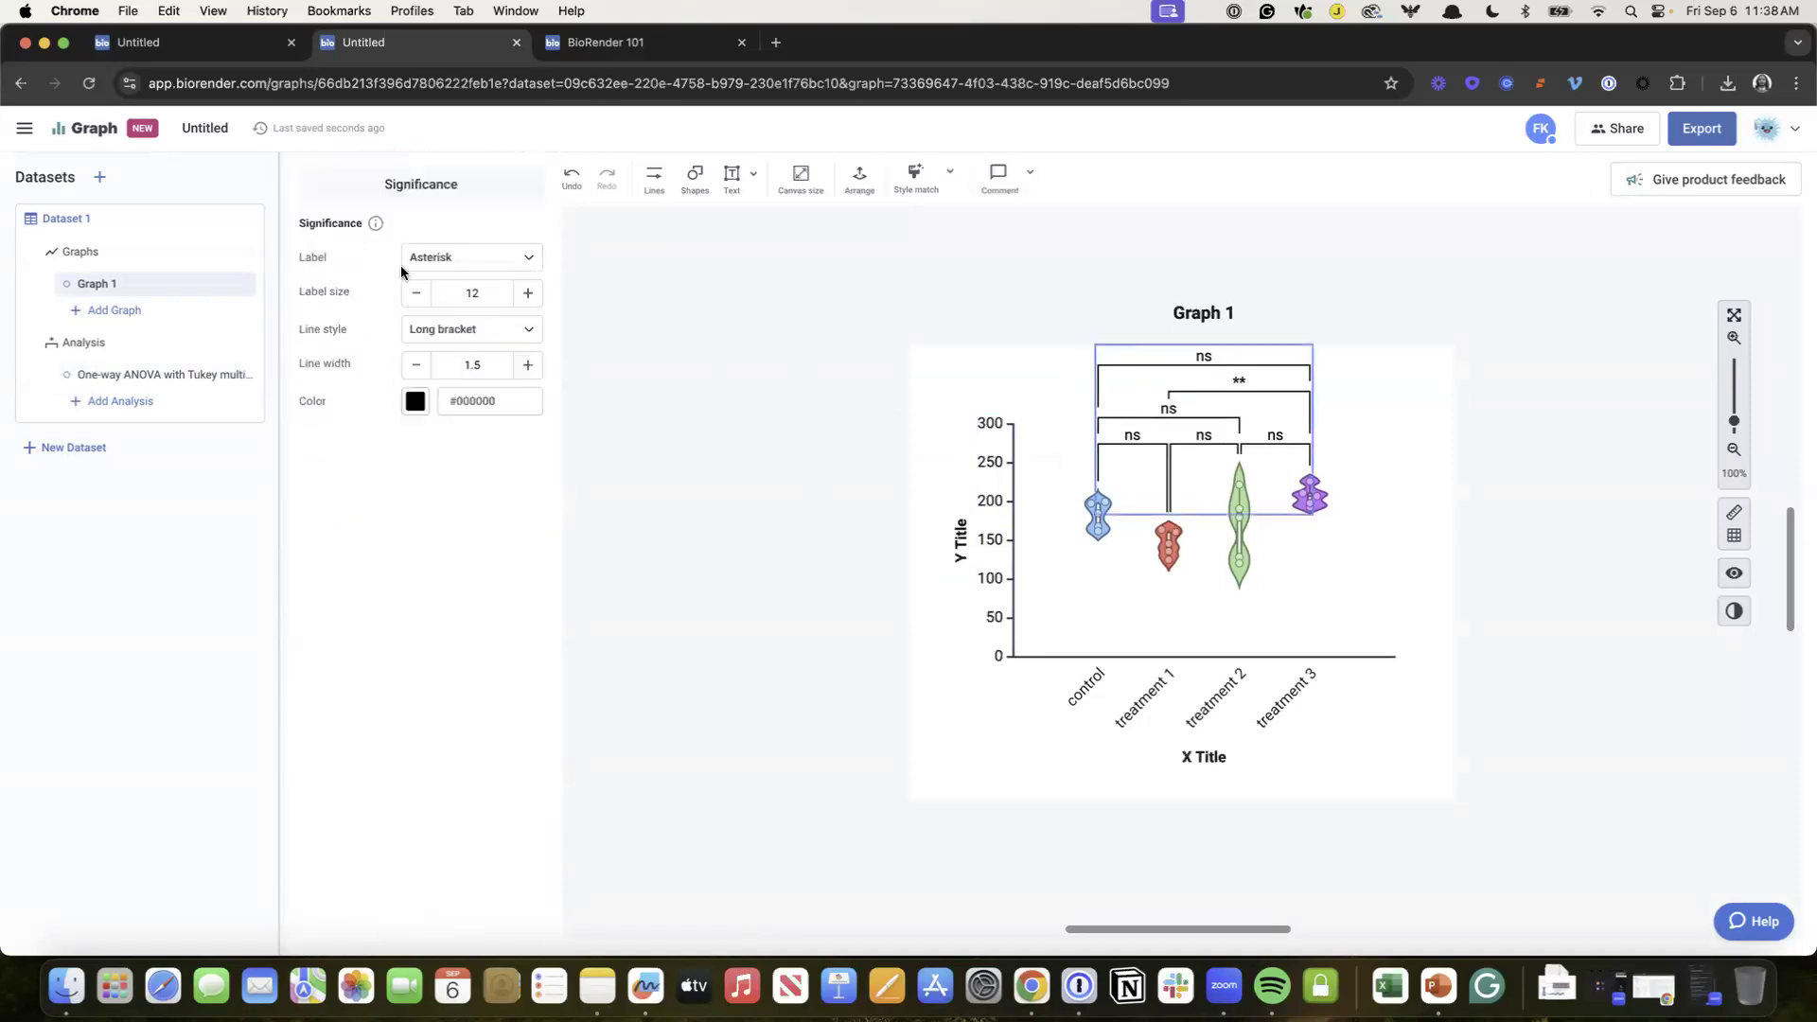
left_click(422, 266)
left_click(423, 326)
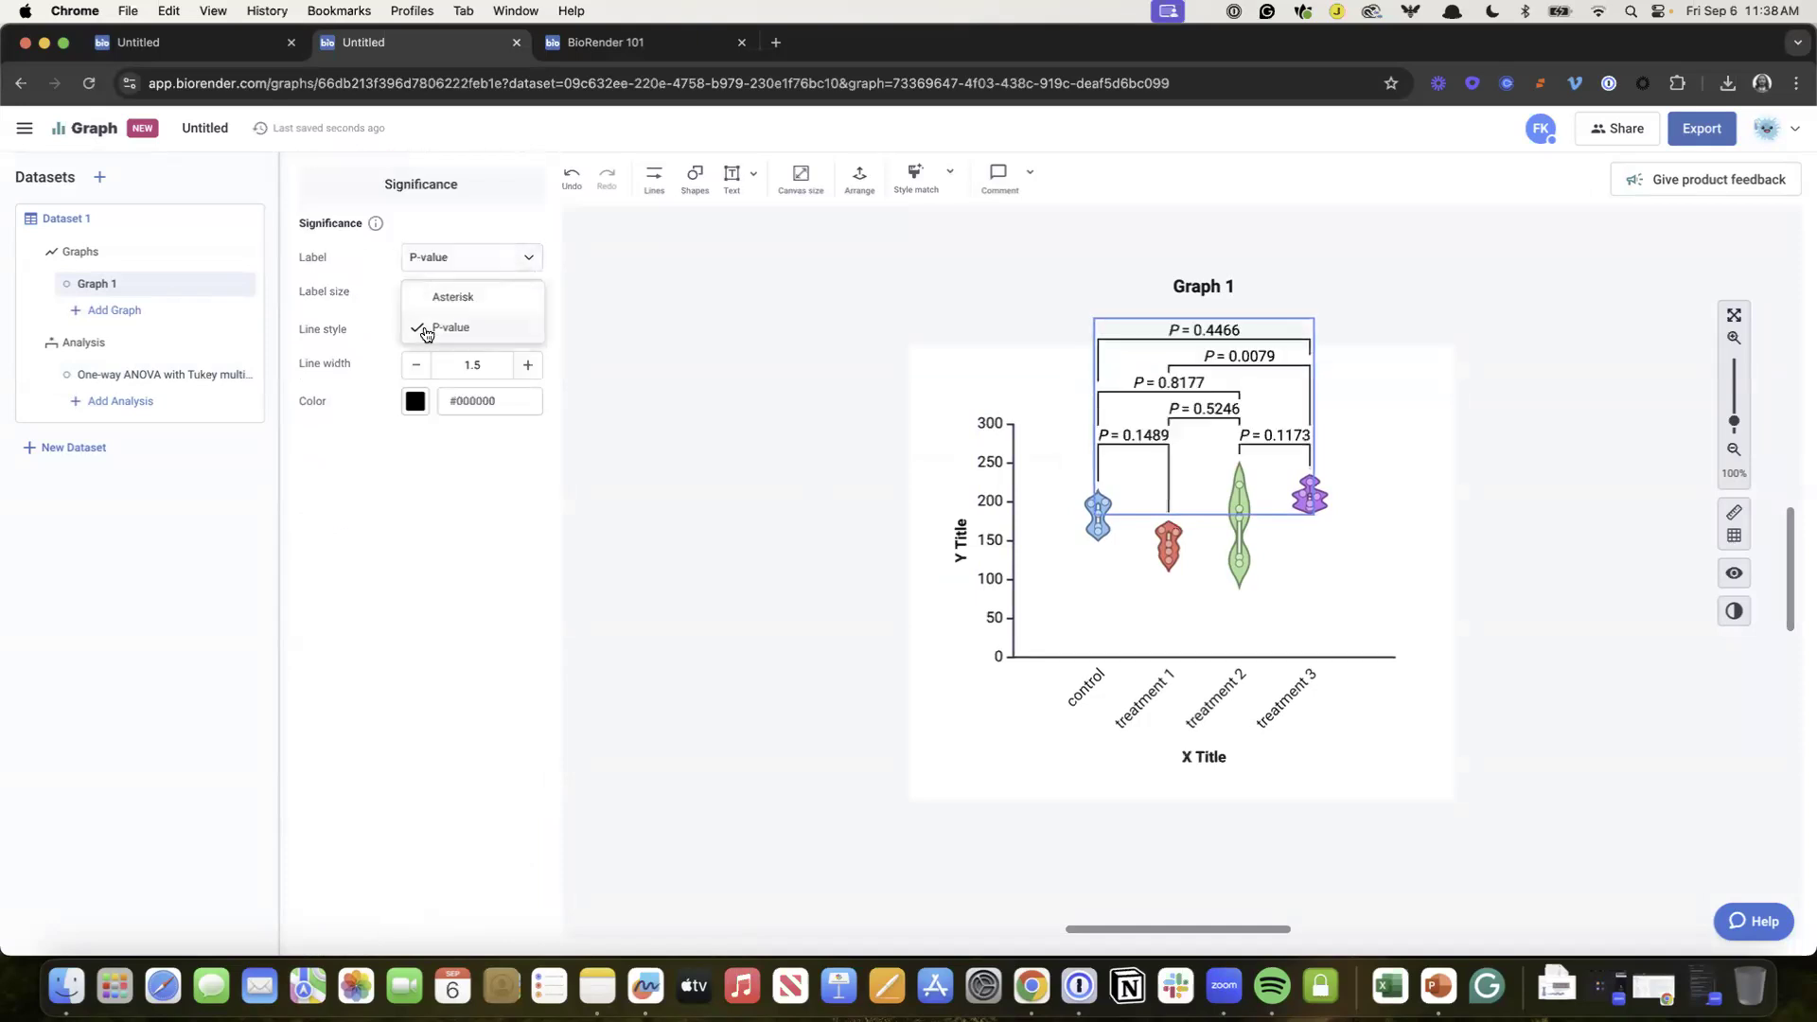
Step: Deselect the significance brackets and apply the Coast color theme to the violin graph
left_click(710, 371)
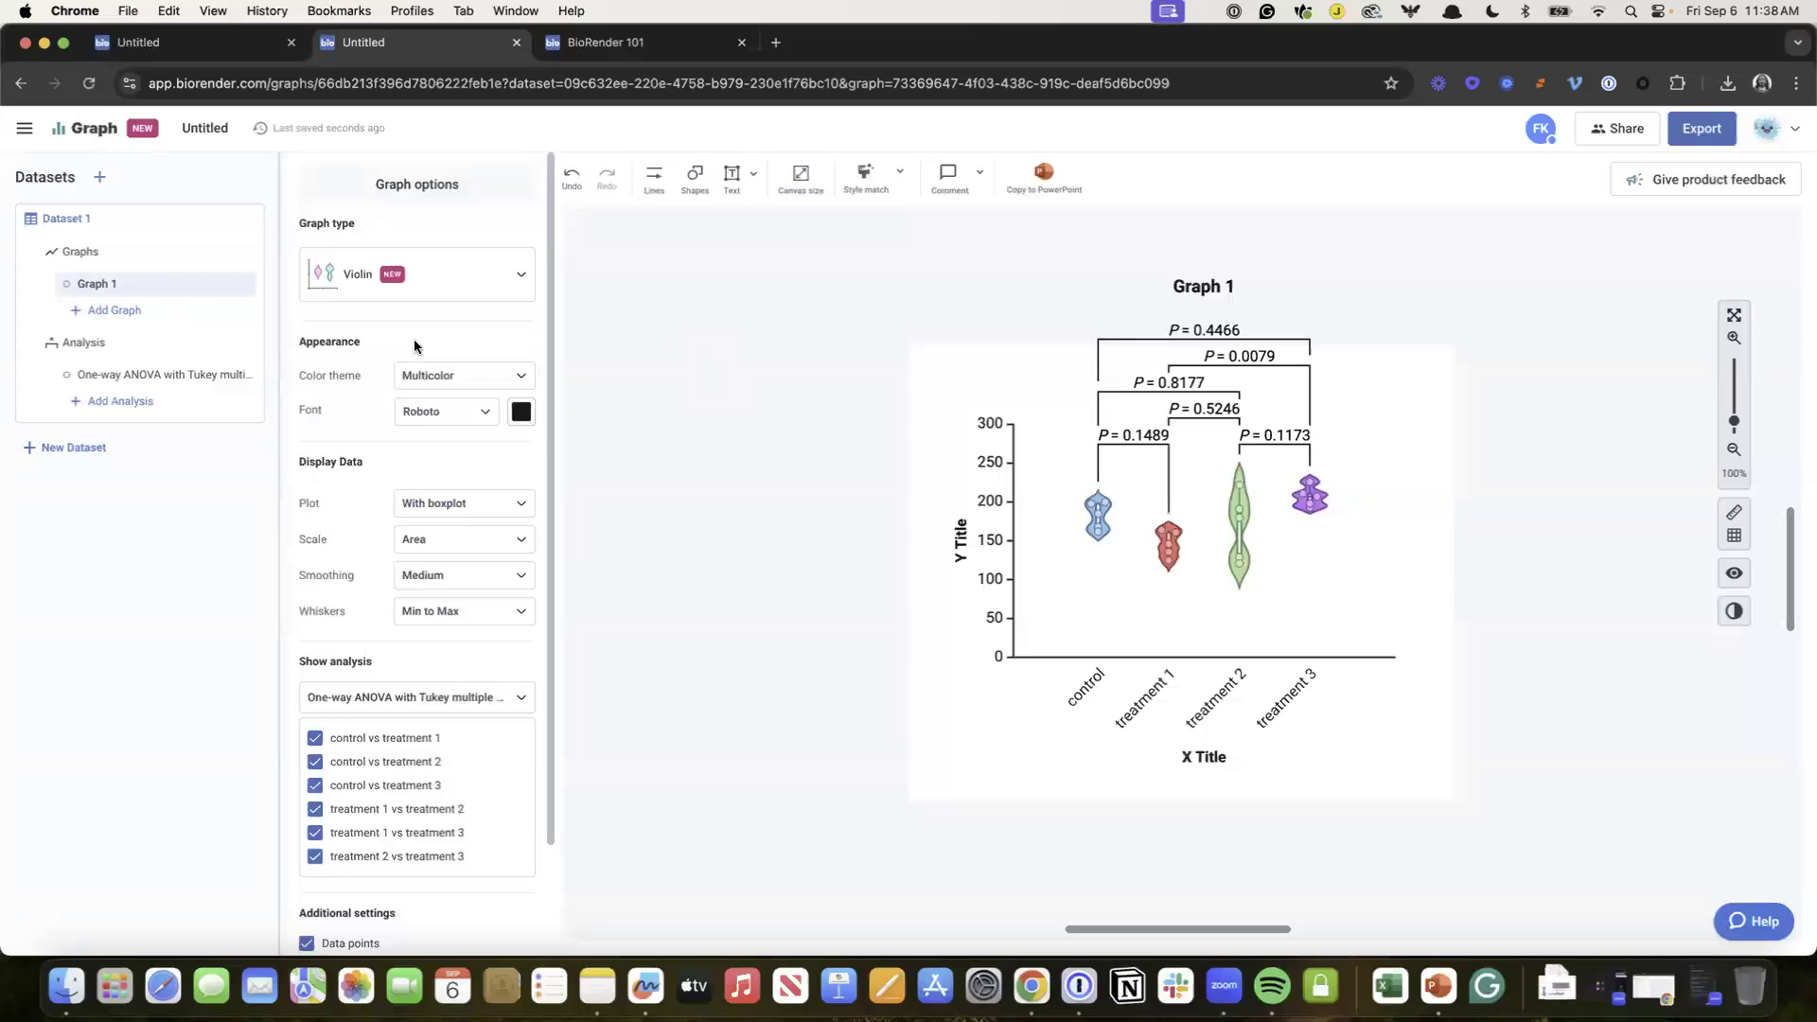
left_click(454, 378)
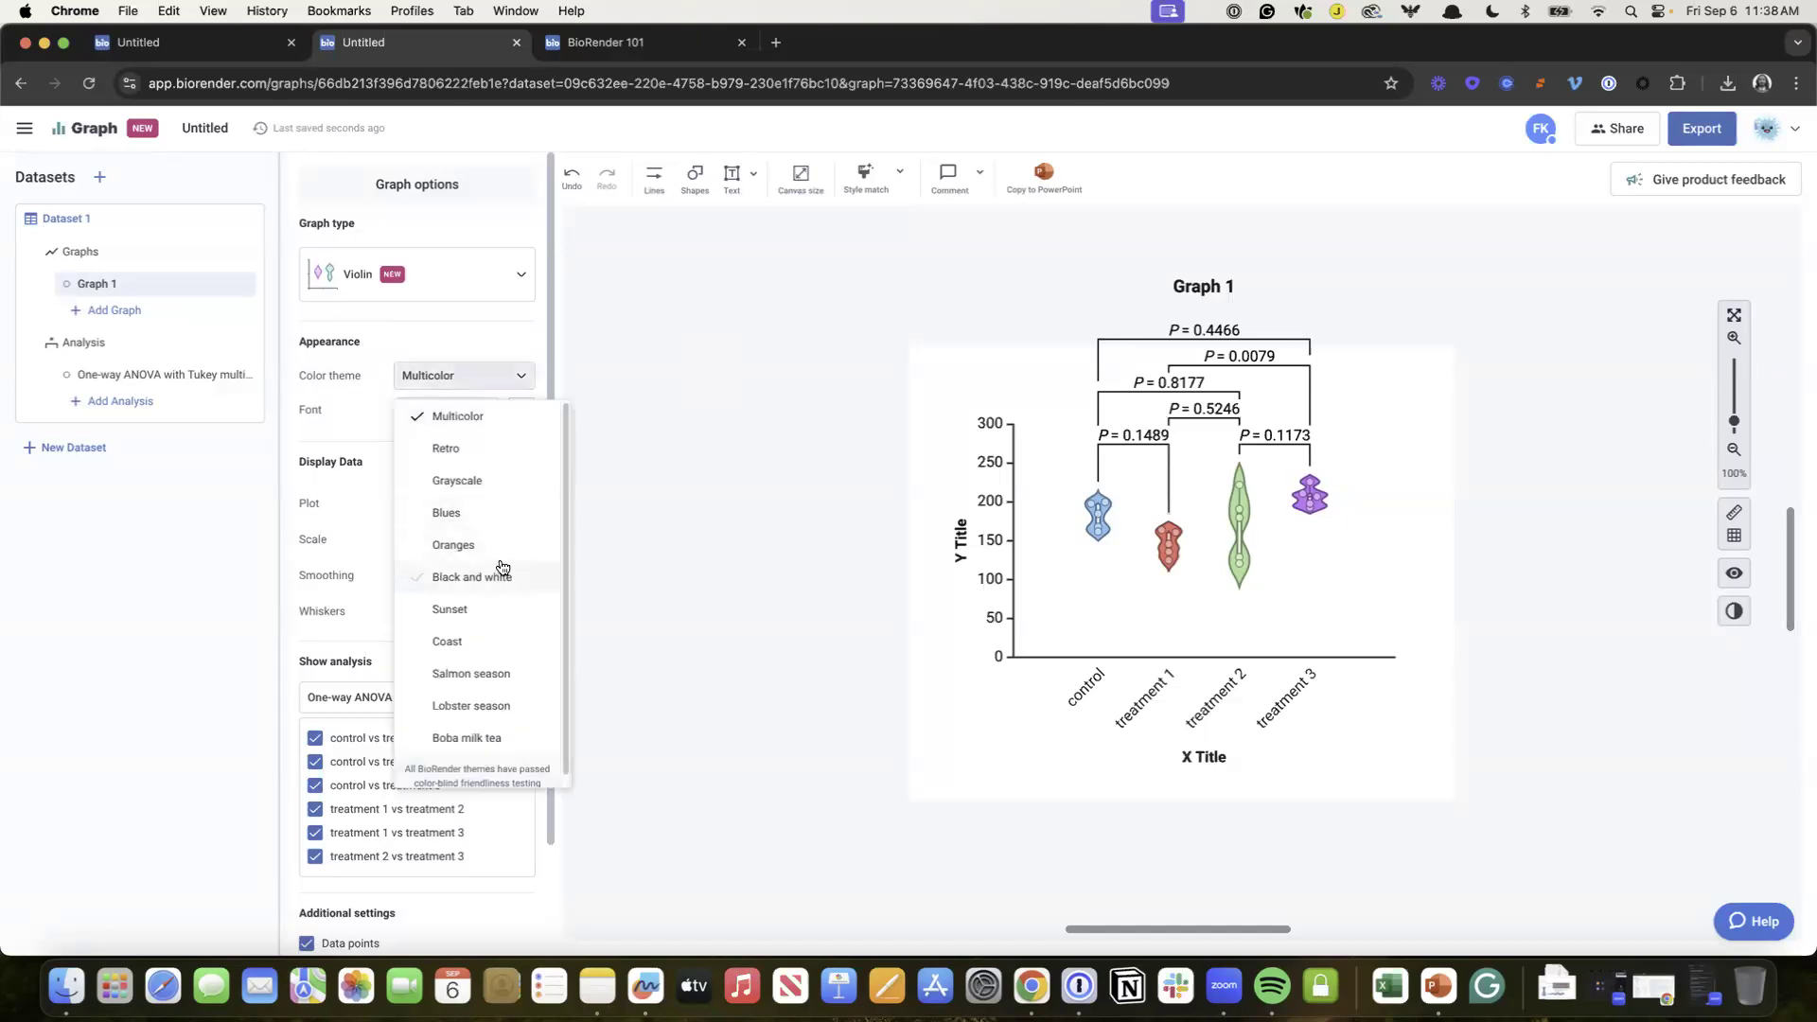
left_click(500, 643)
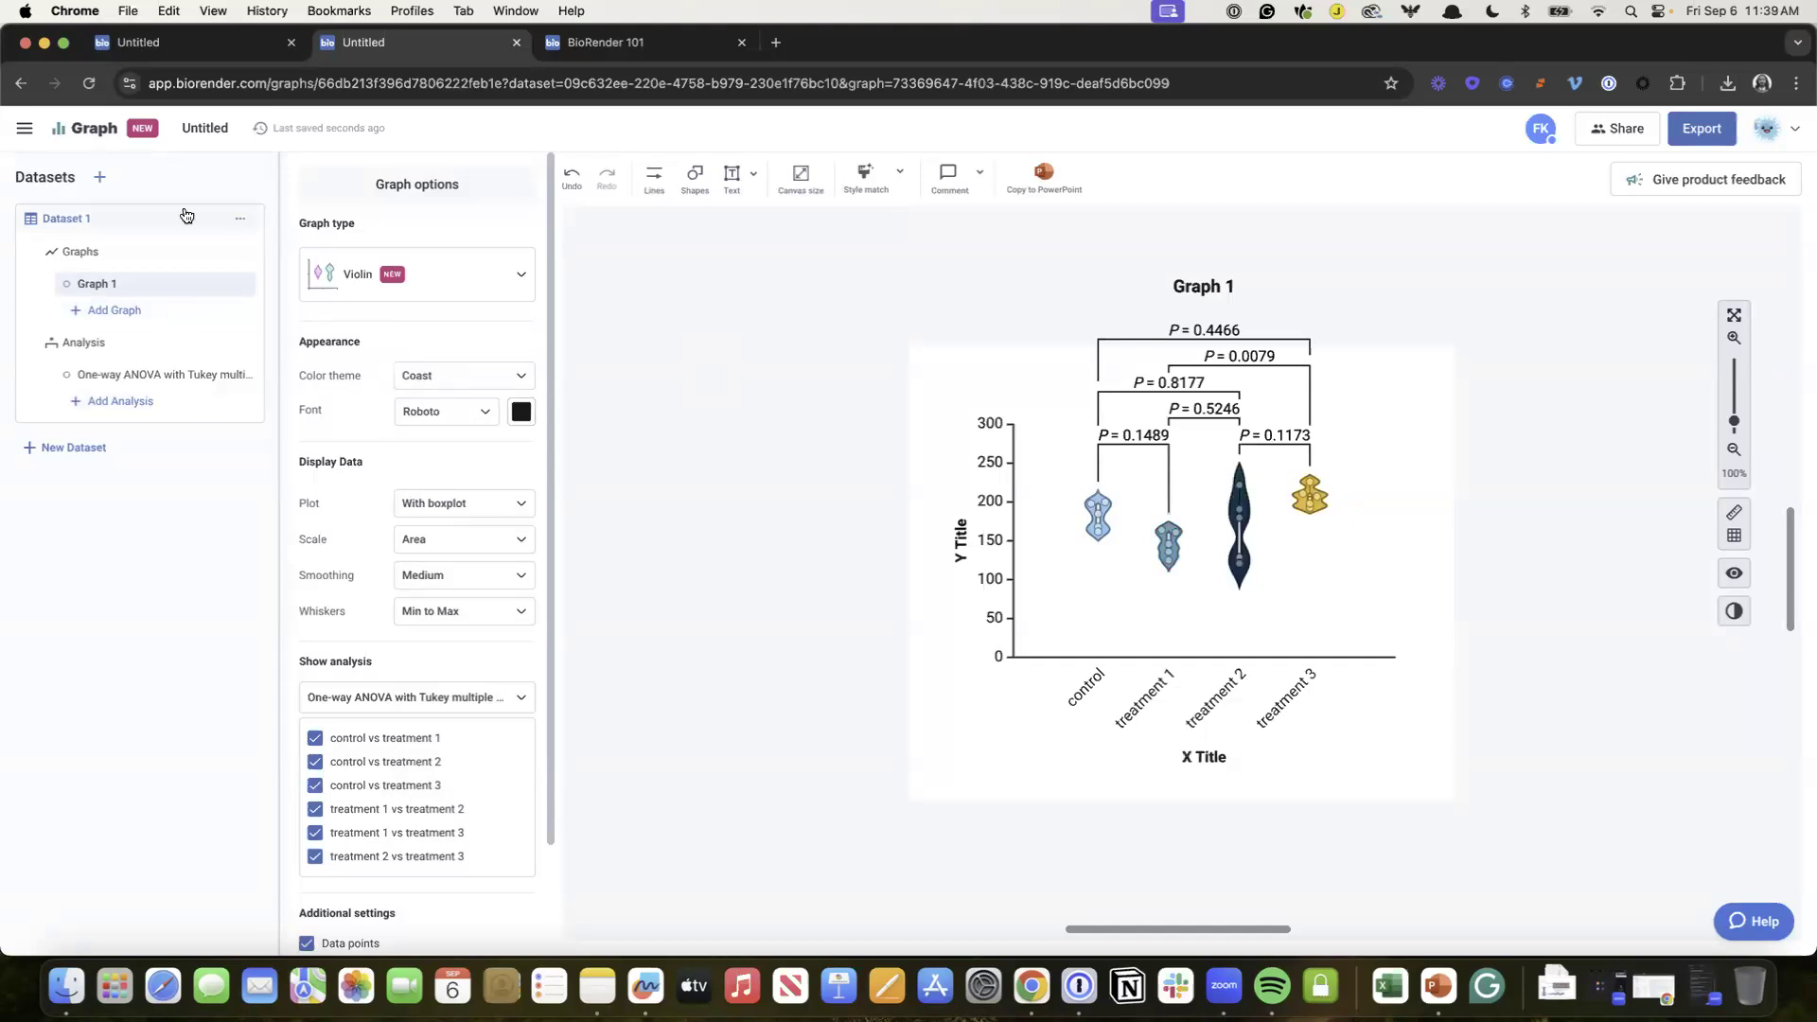
Step: Rename the graph file as Graph 1
left_click(191, 130)
type("Graph 1")
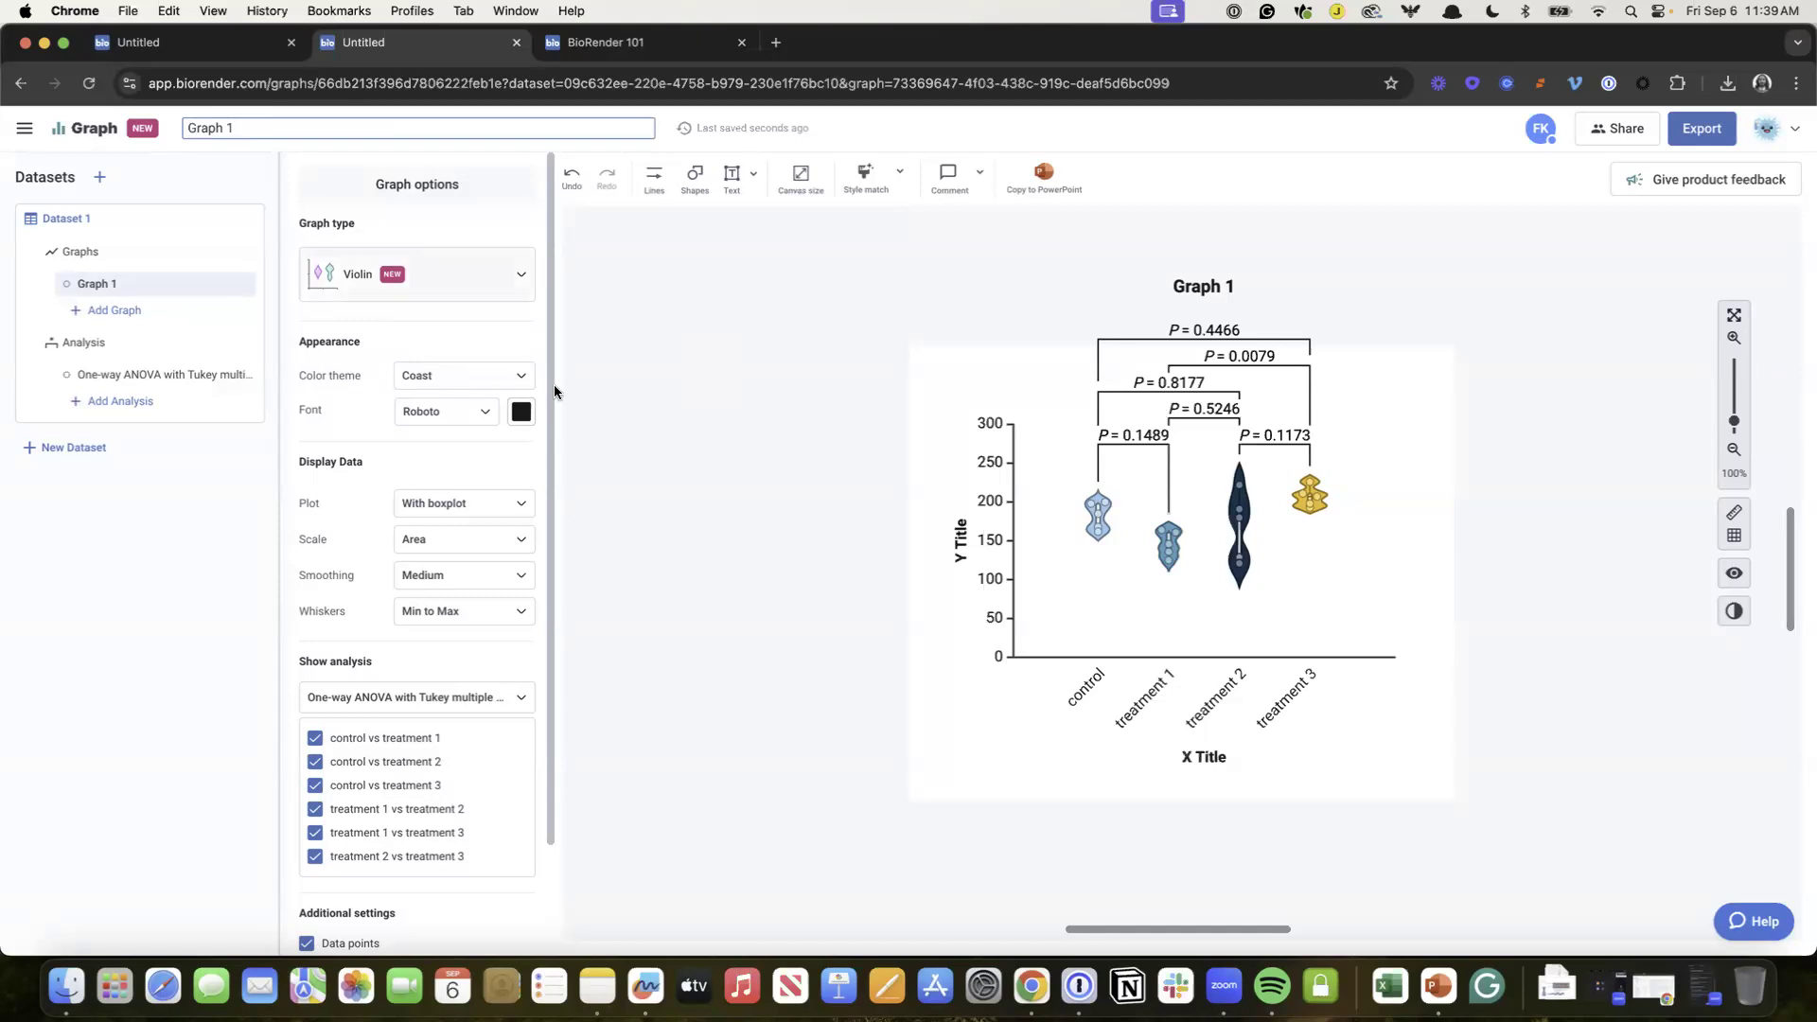
left_click(786, 511)
Step: Return to the gallery, open the BioRender 101 presentation from the BioRender 101 folder and browse its slides
left_click(26, 131)
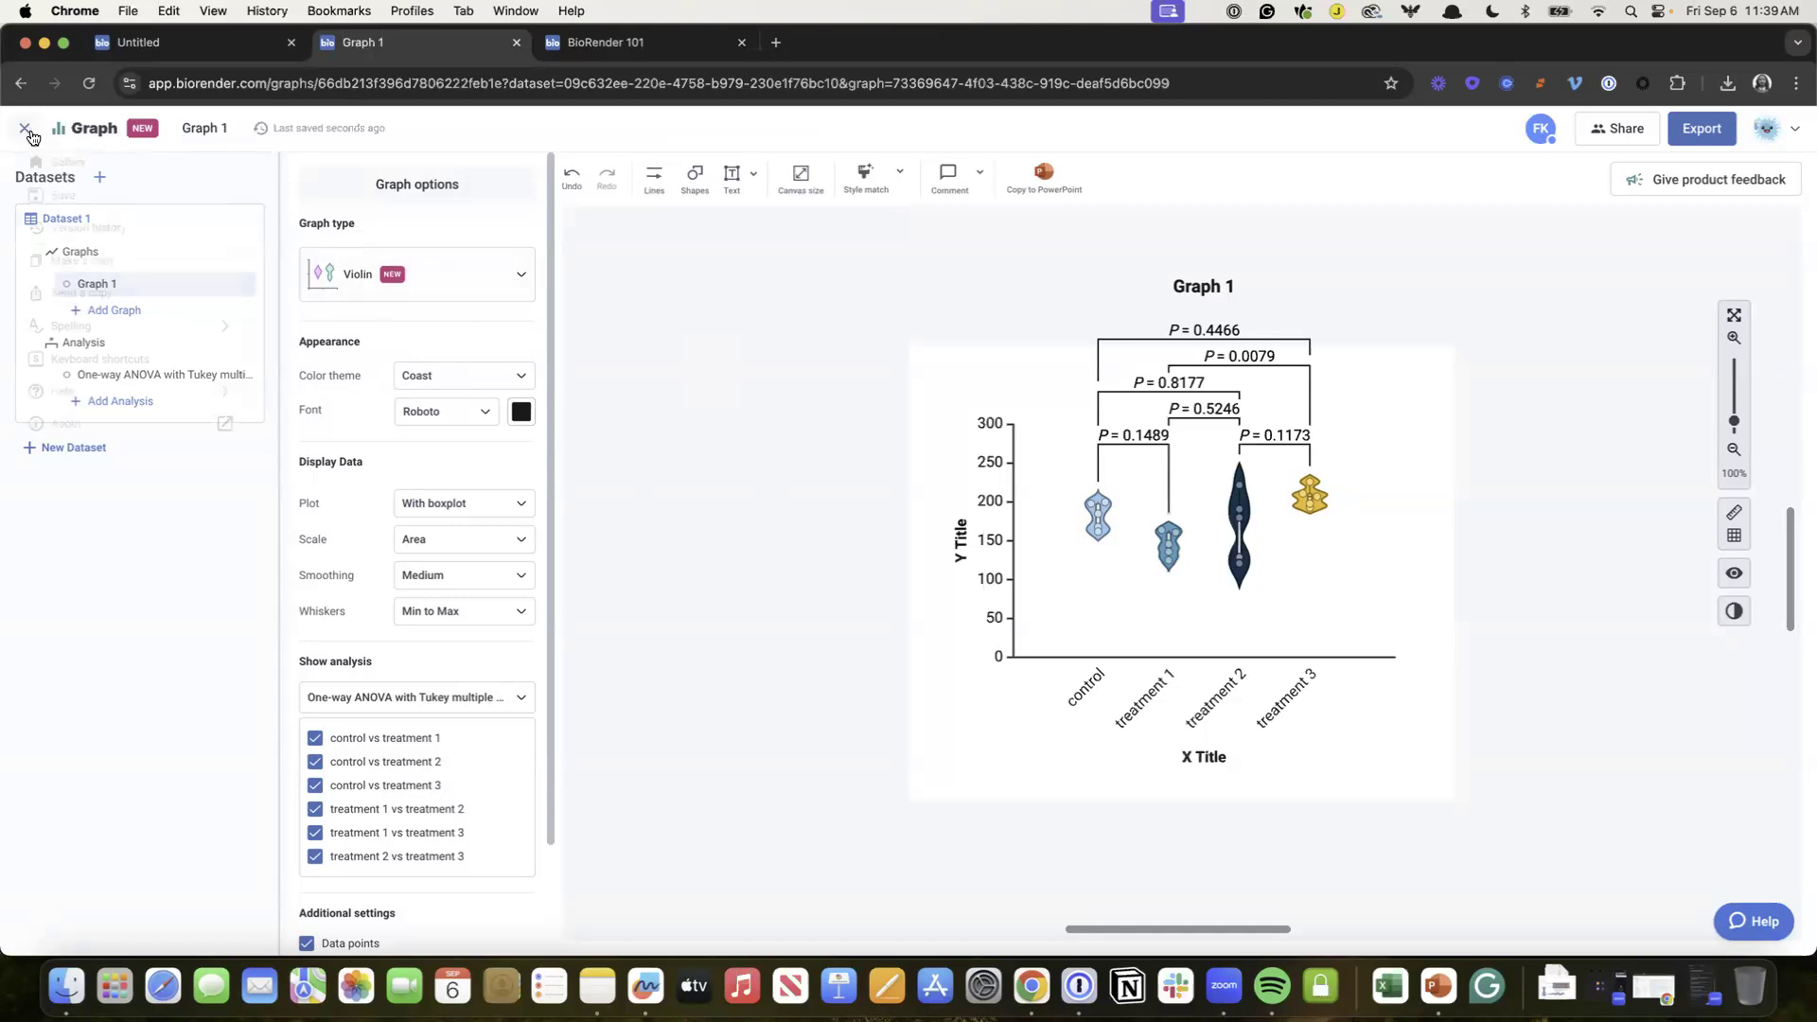
left_click(66, 162)
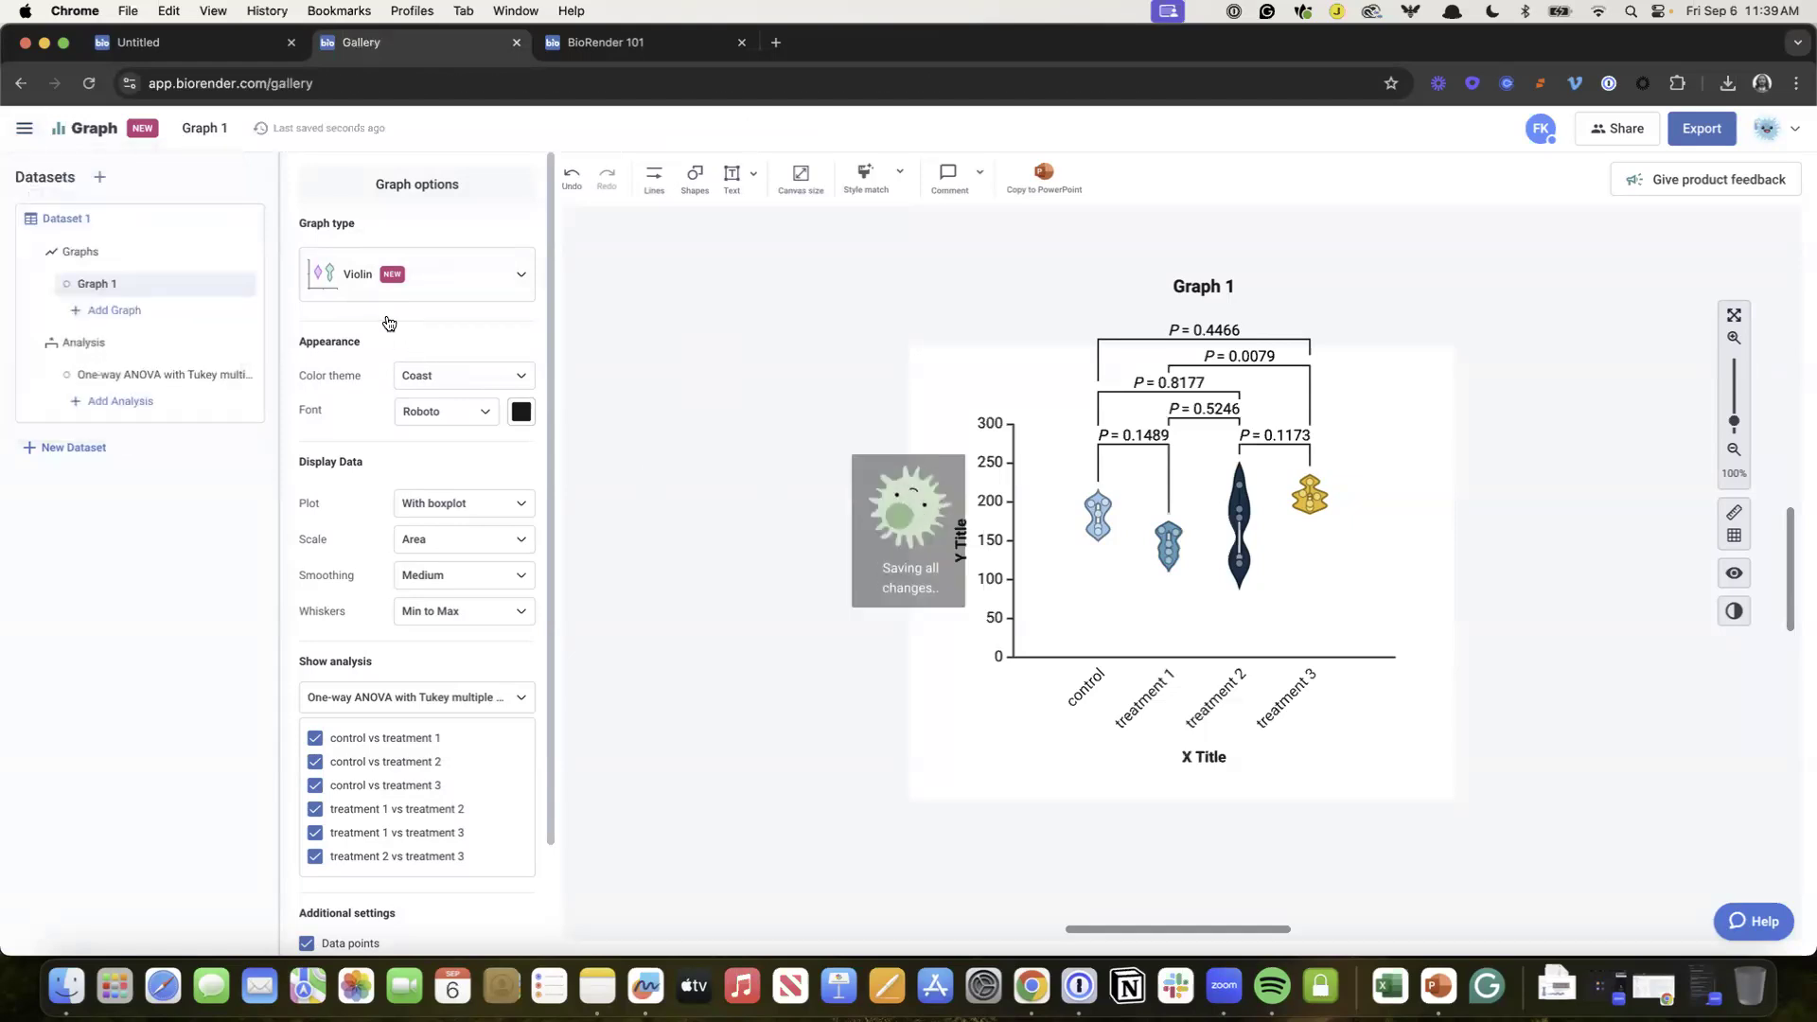
left_click(132, 483)
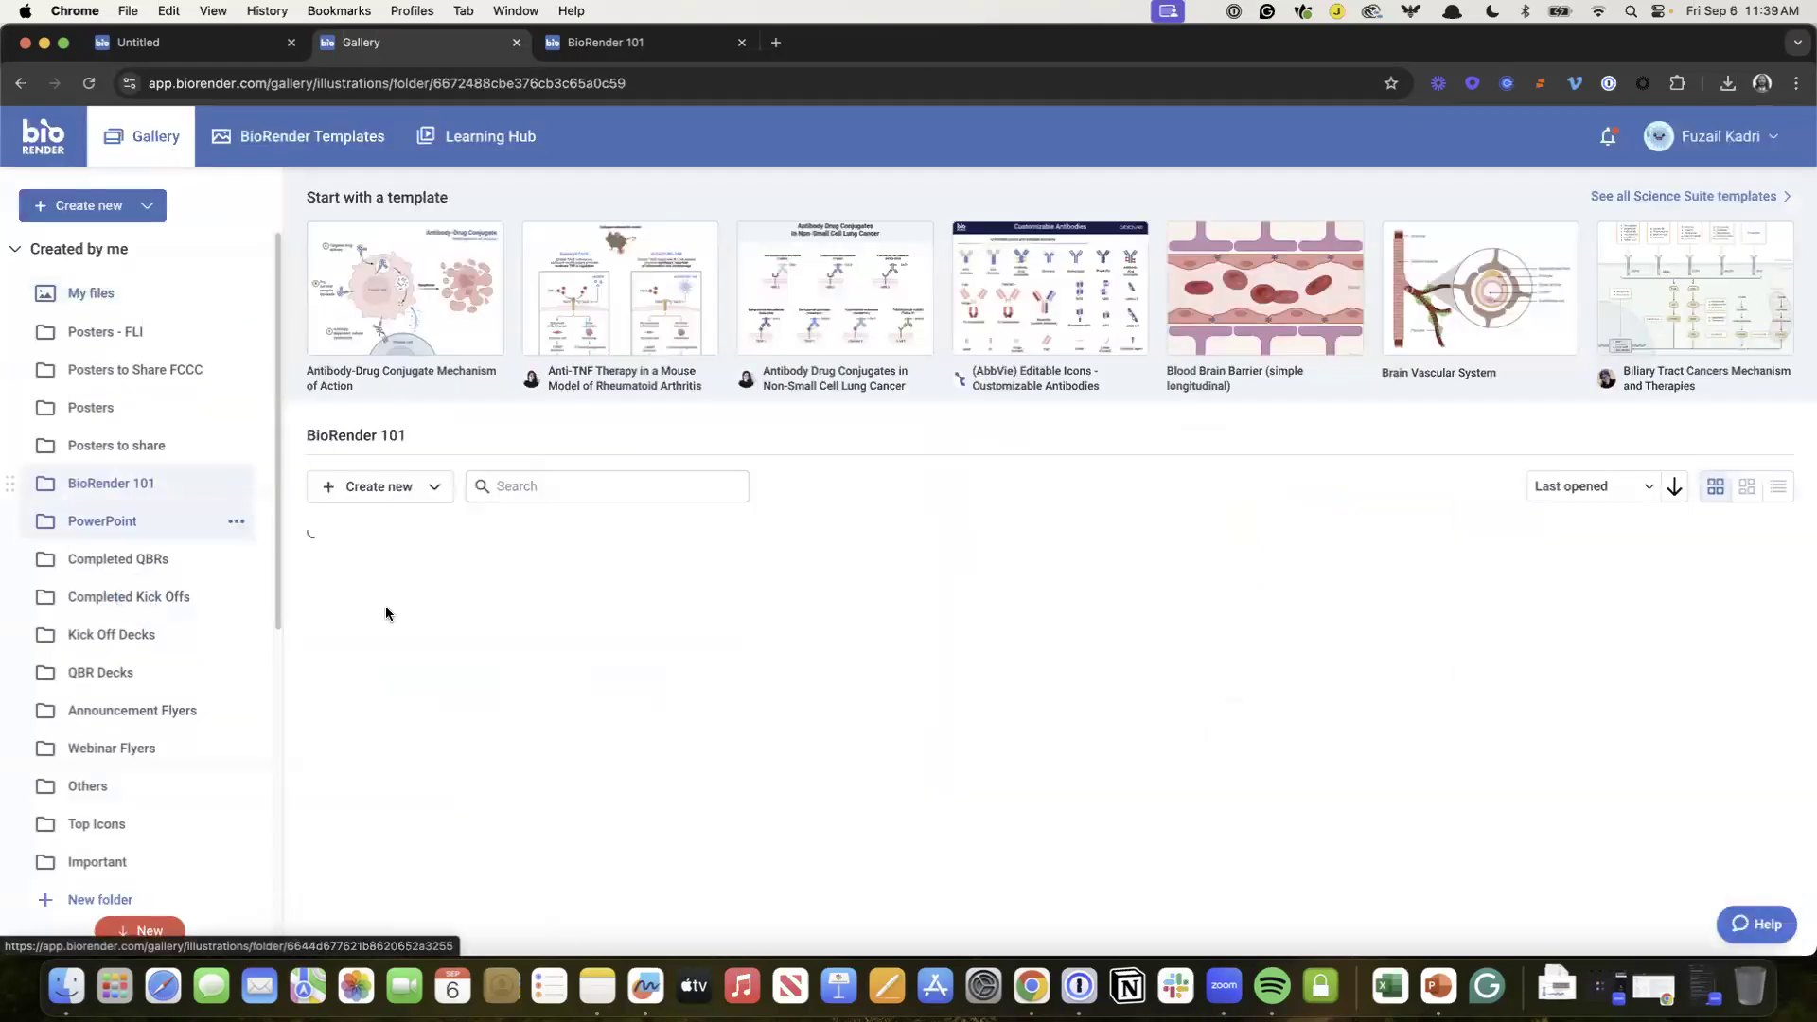
left_click(388, 608)
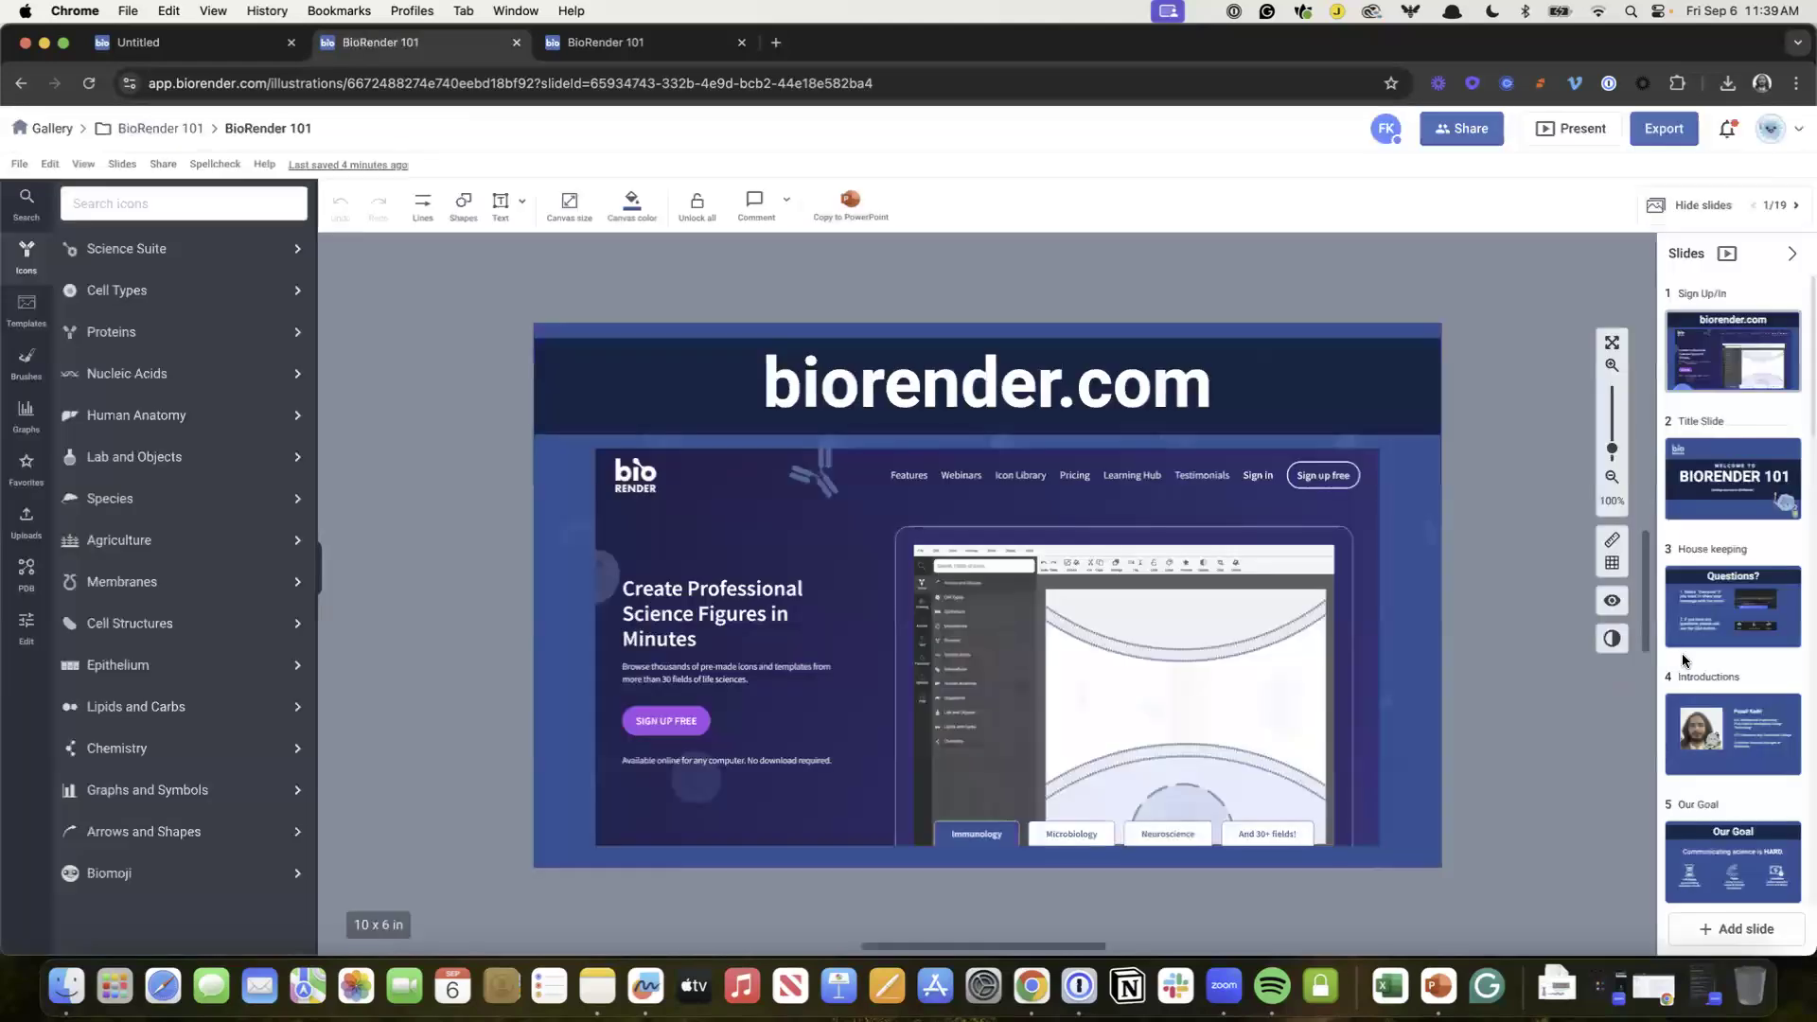
scroll(1728, 745, "down", 10)
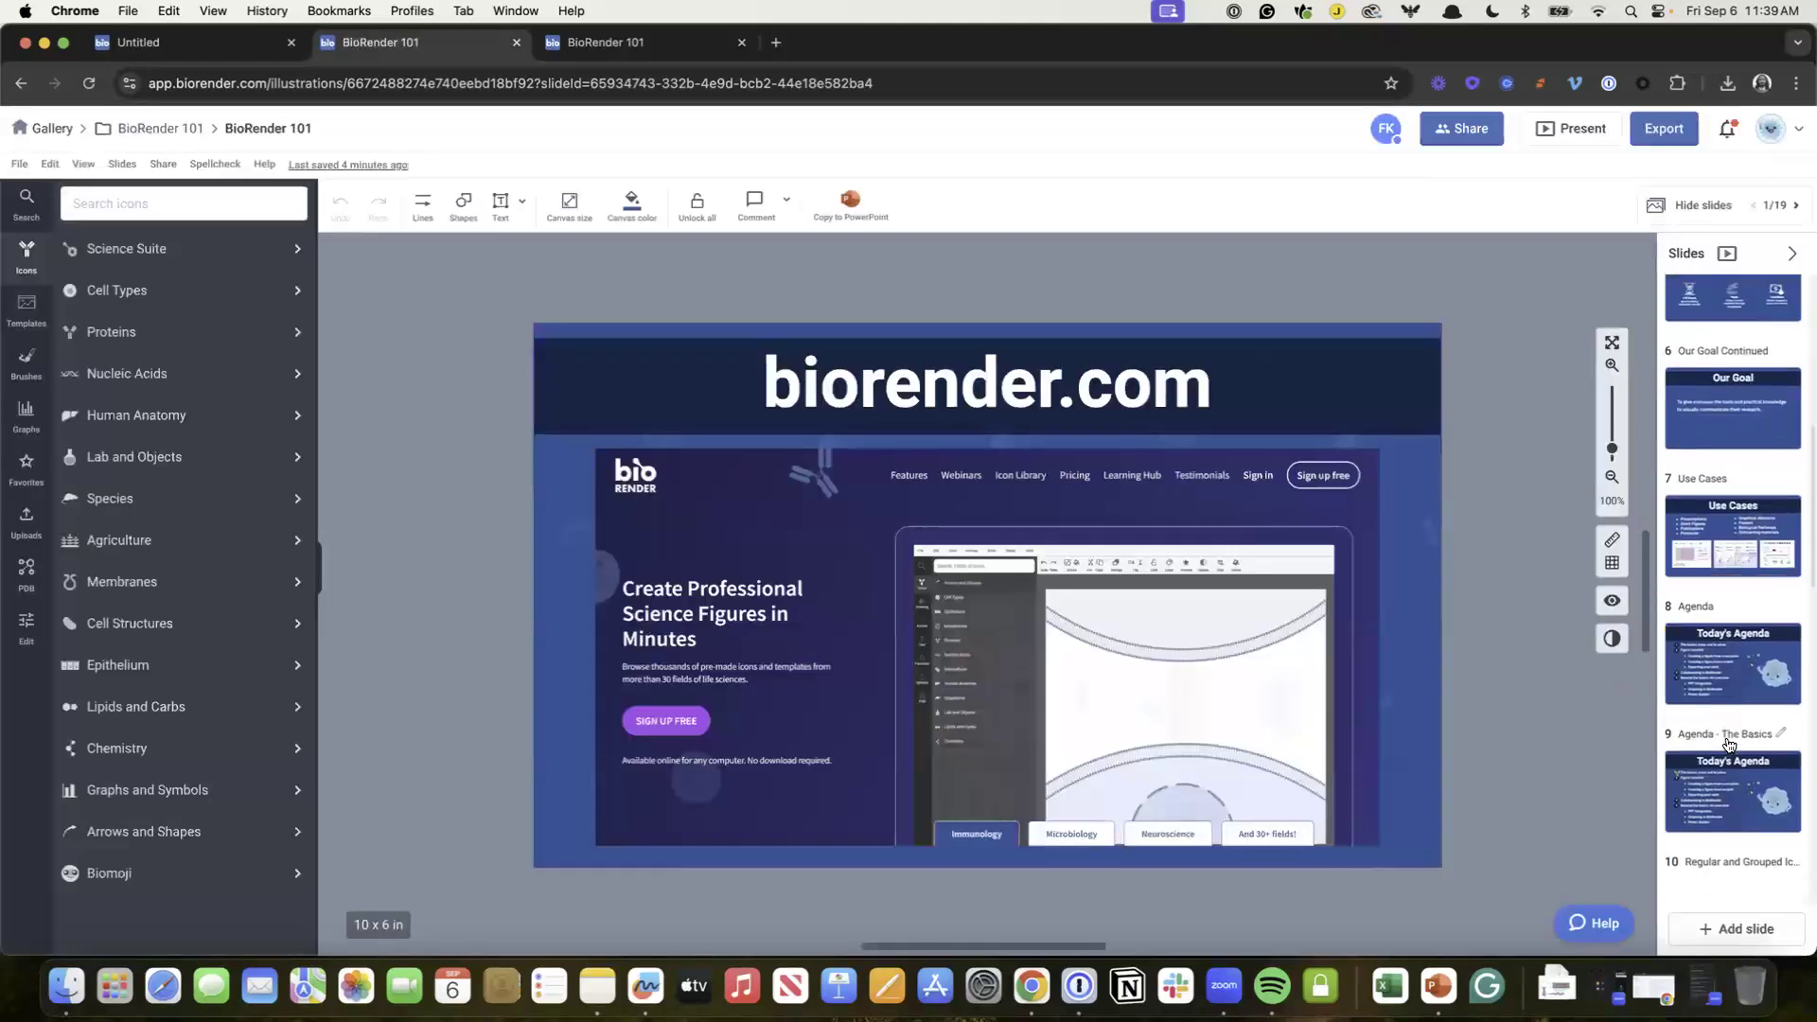
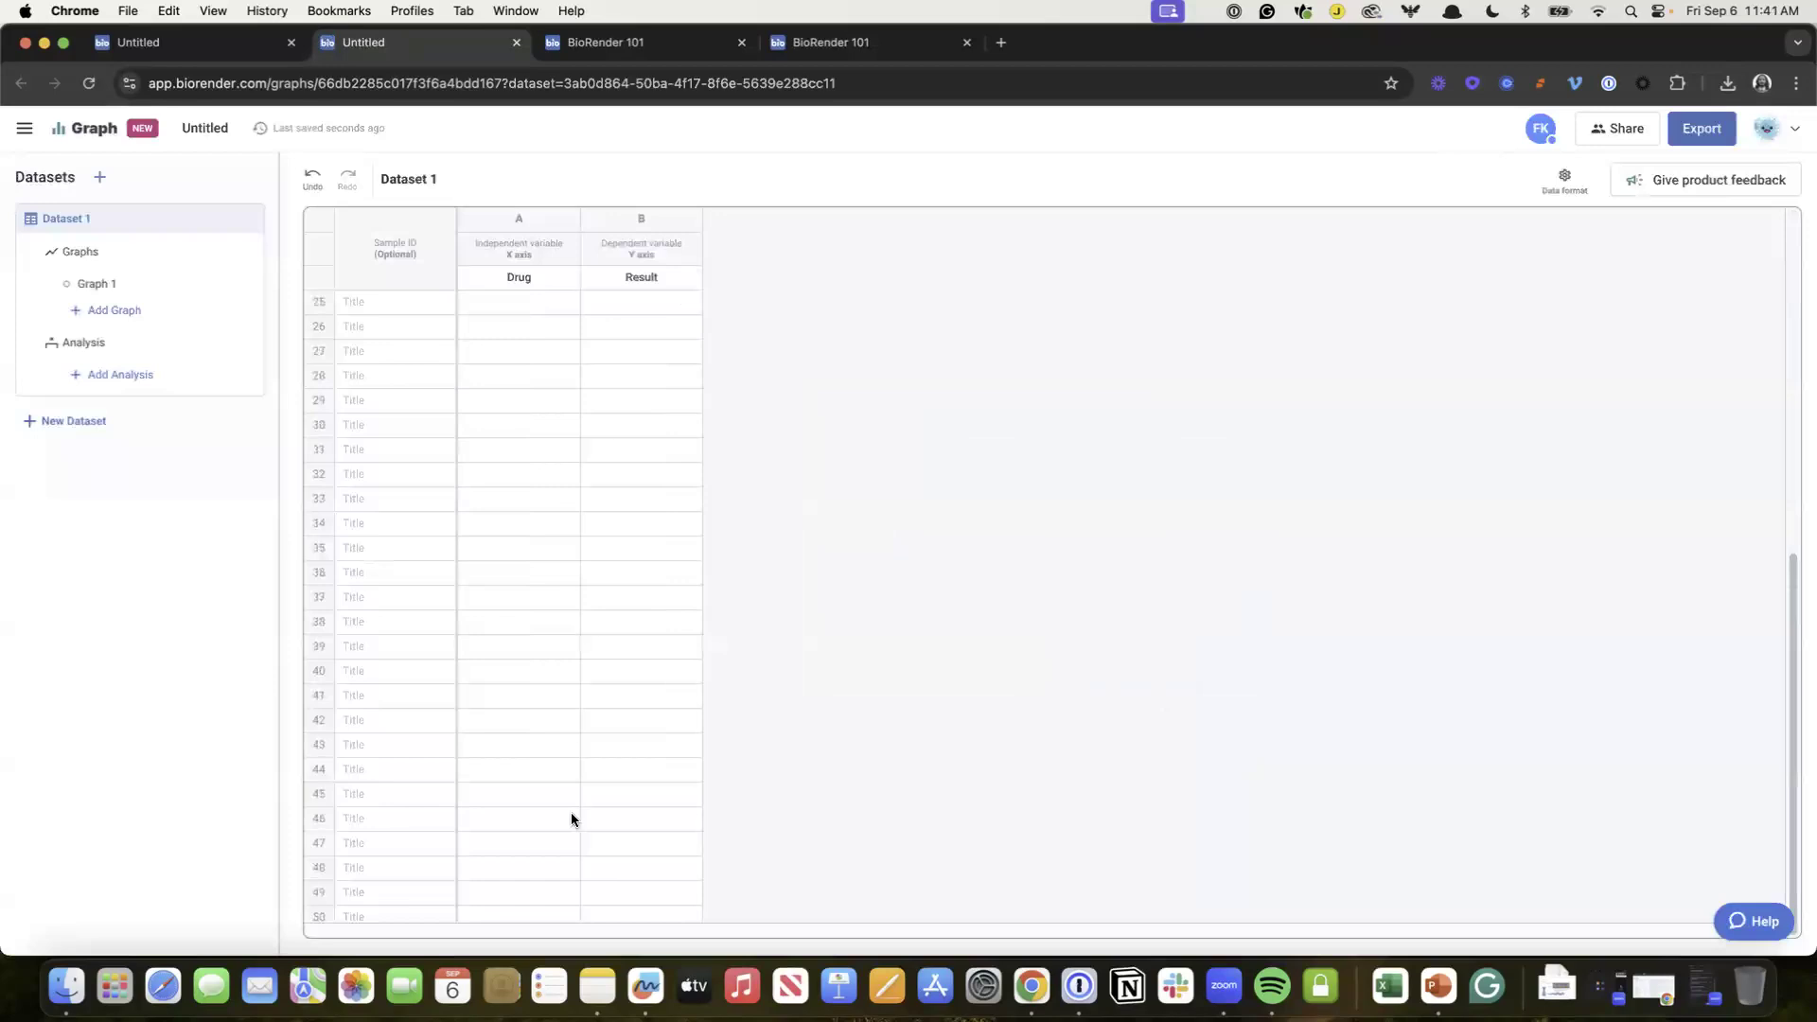
Step: Copy the Drug and Result data in rows 1 to 20 of Dataset 1
scroll(609, 640, "up", 10)
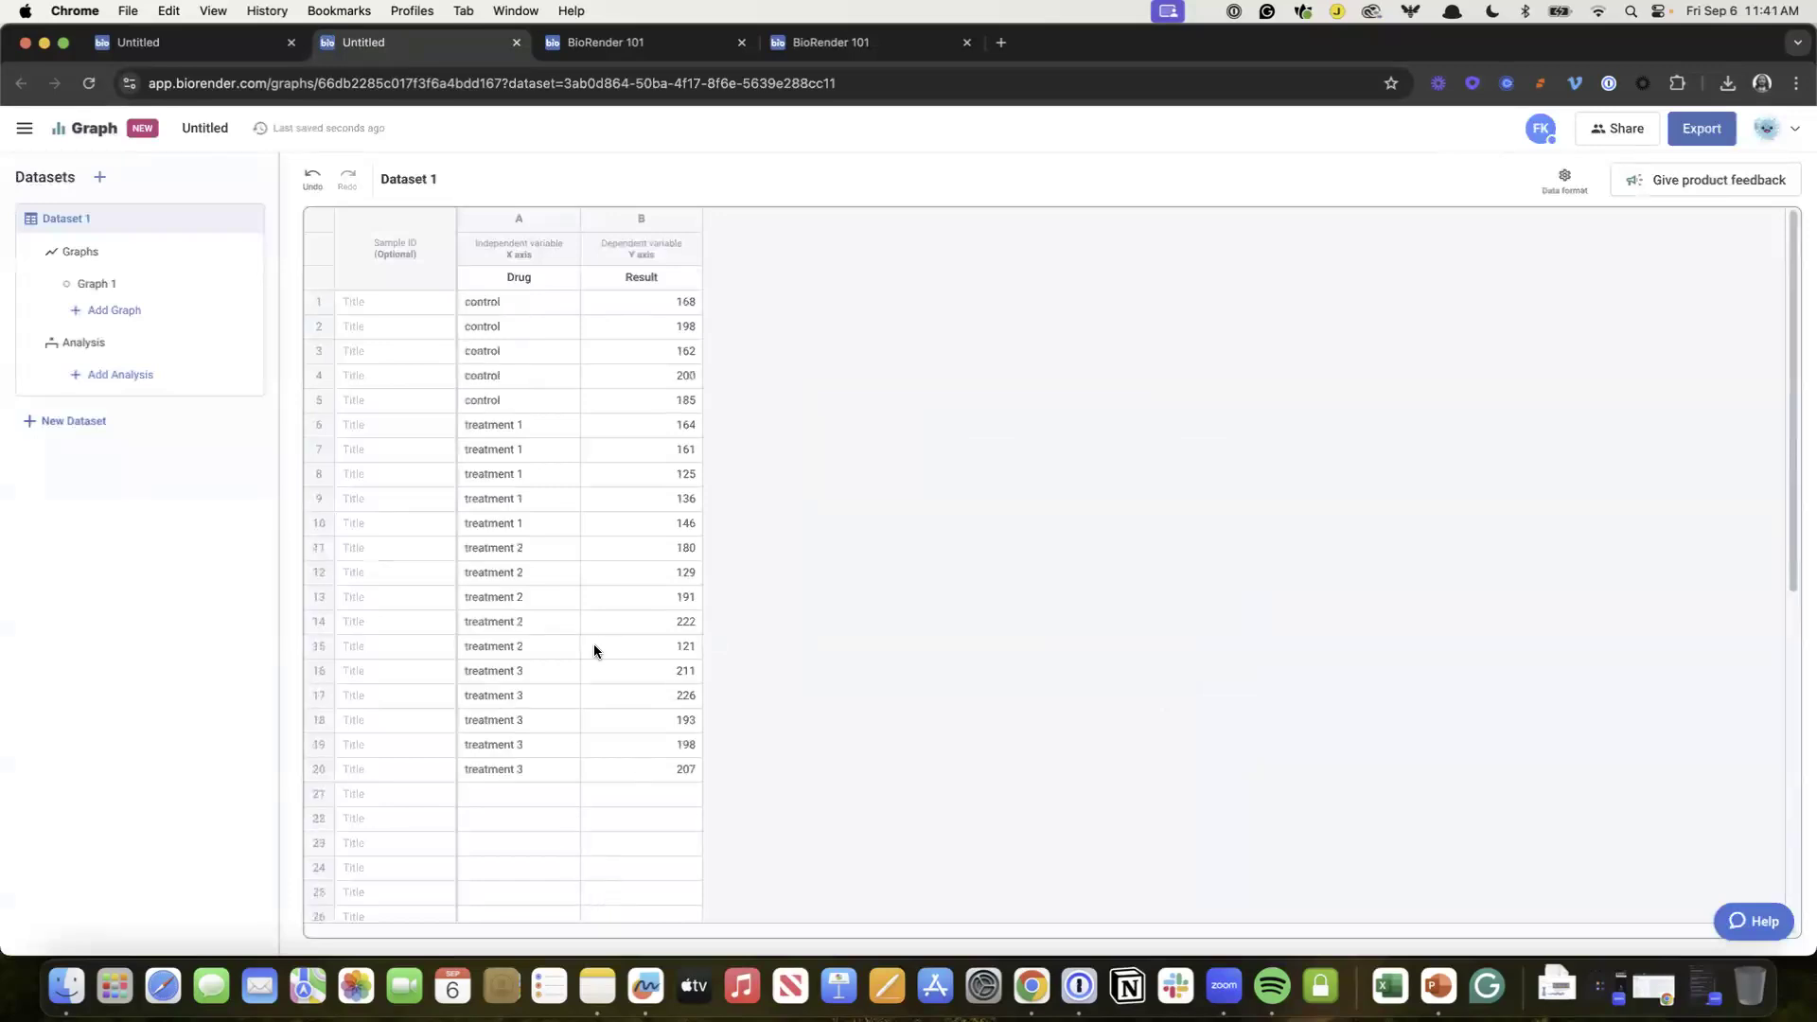
left_click_drag(505, 681, 649, 754)
left_click(547, 470)
left_click_drag(502, 303, 662, 402)
left_click_drag(586, 473, 621, 764)
key("super+c")
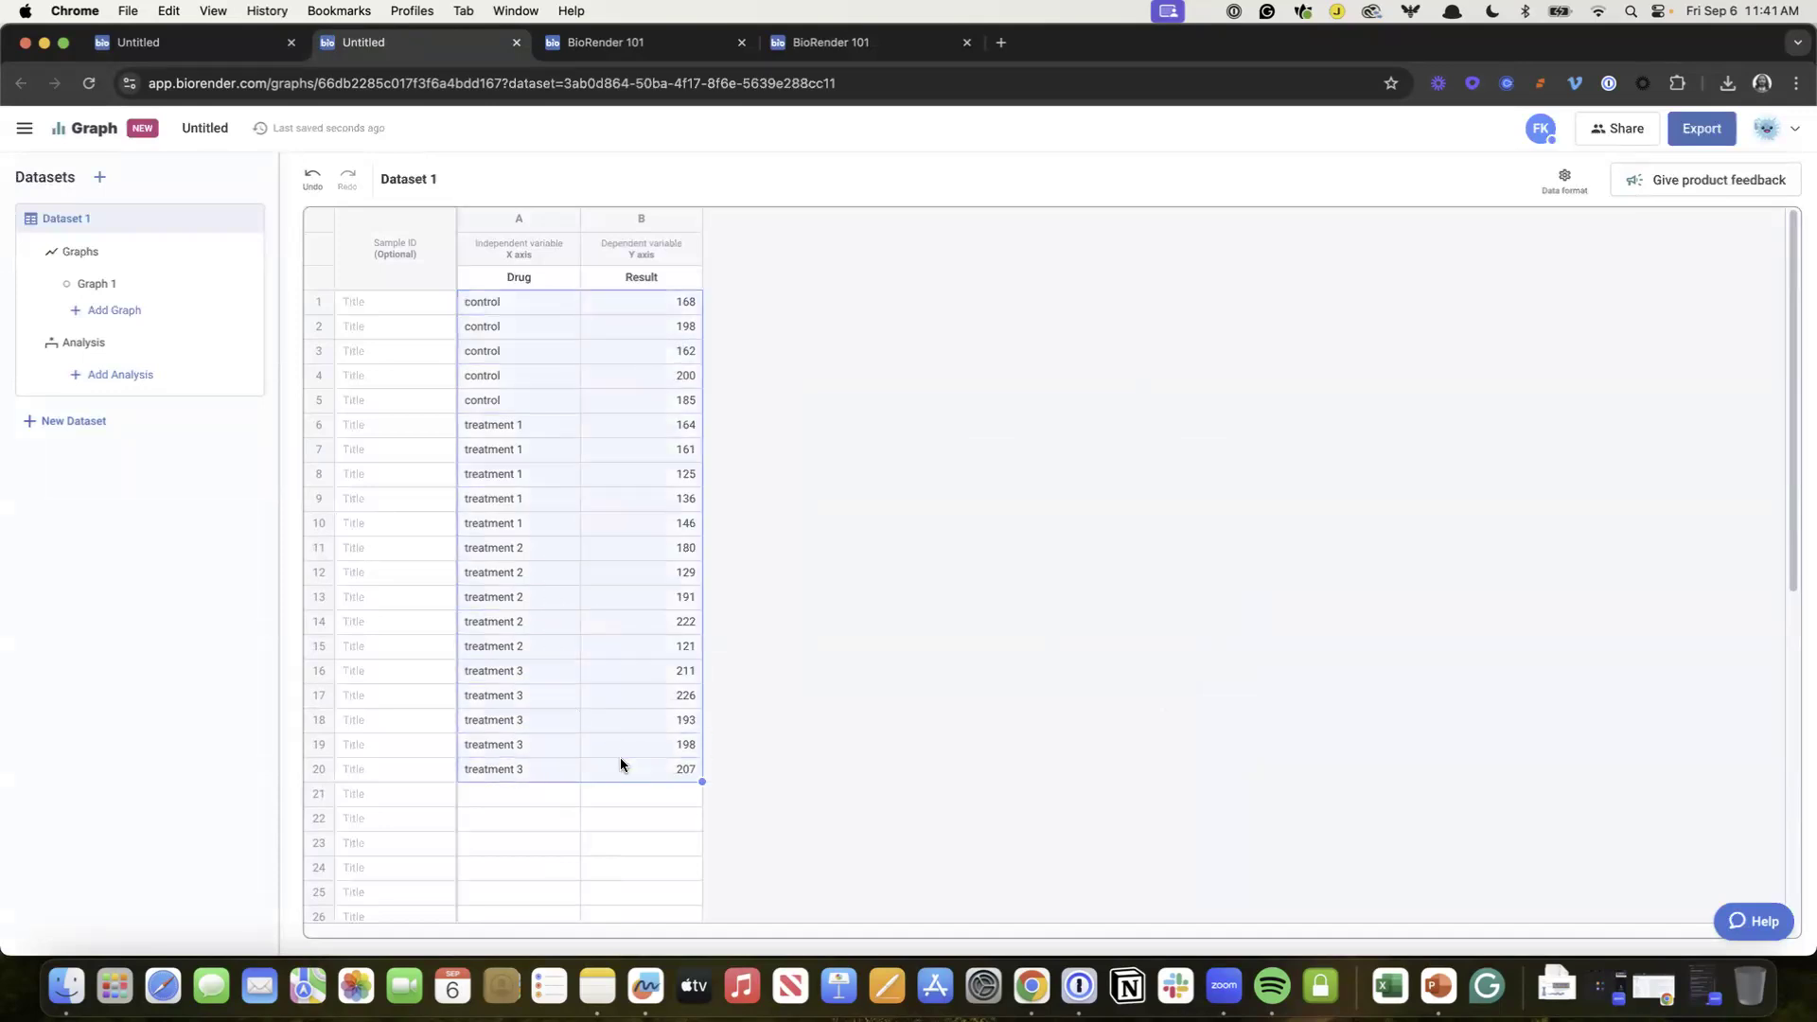
Step: Paste the copied Drug and Result block five times below the existing data to fill rows 21 to 120
scroll(587, 625, "down", 8)
scroll(529, 454, "up", 3)
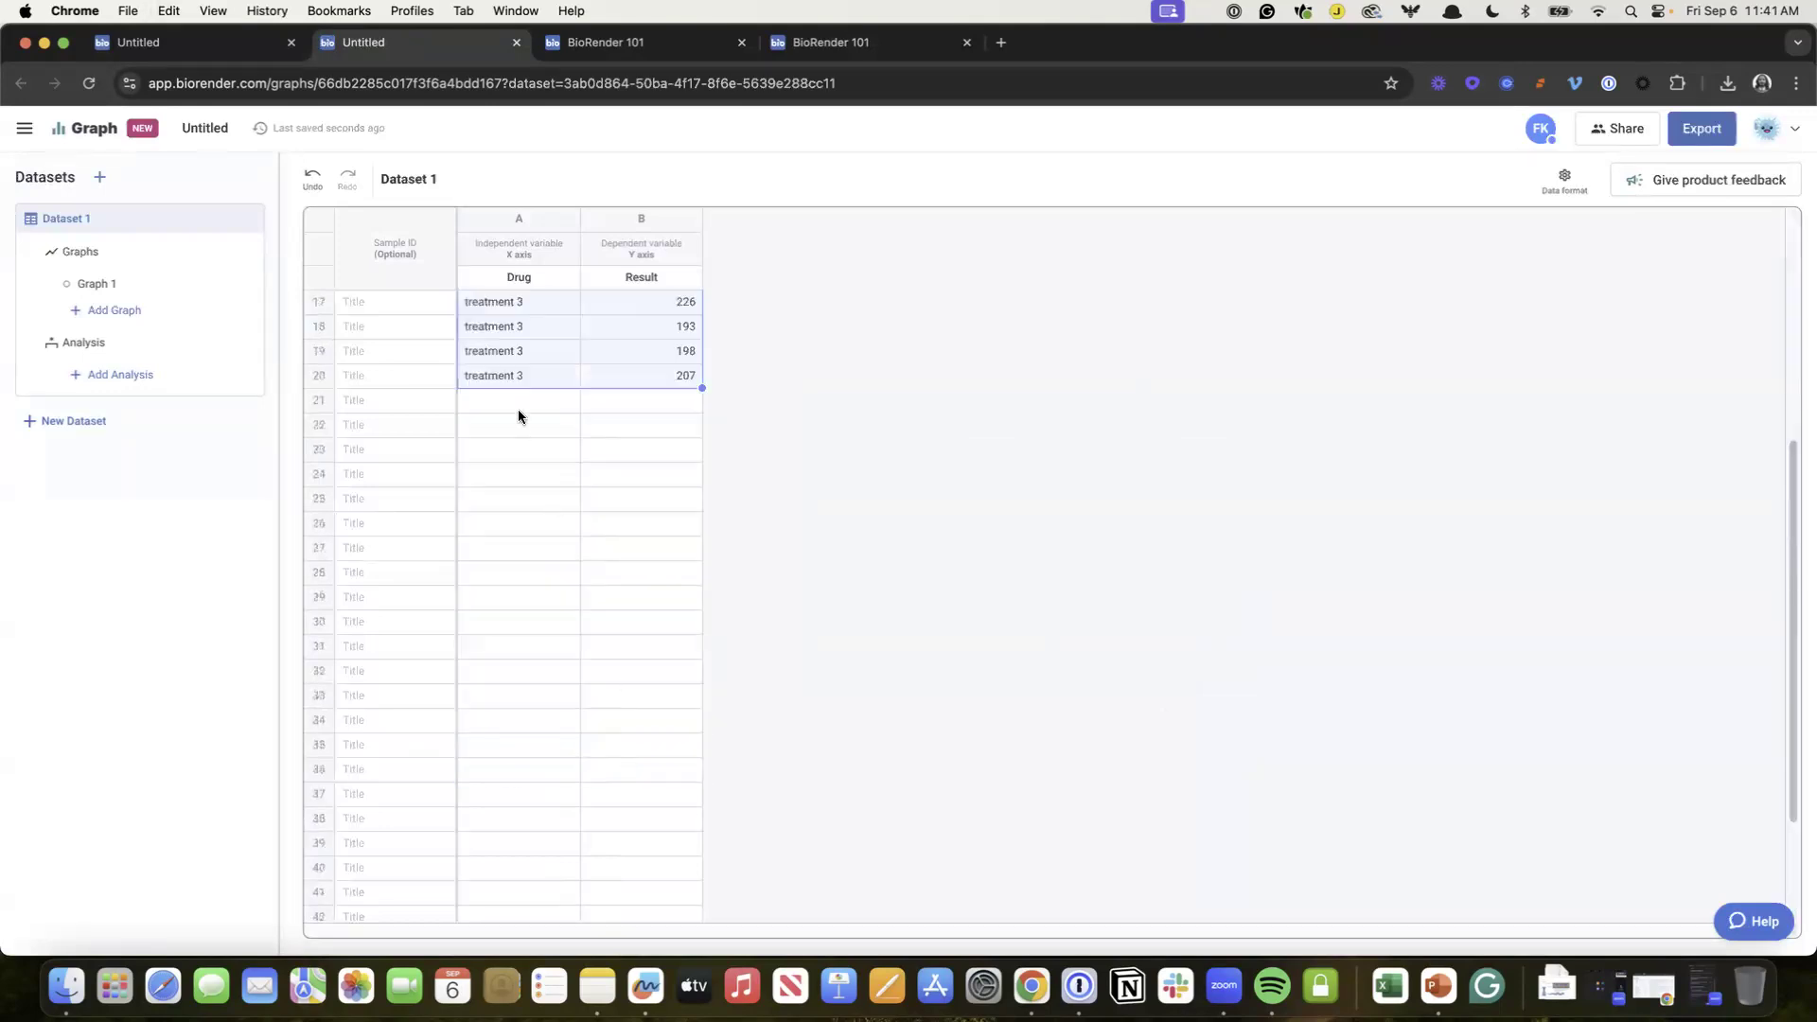
left_click(502, 404)
key("cmd+v")
scroll(502, 444, "down", 2)
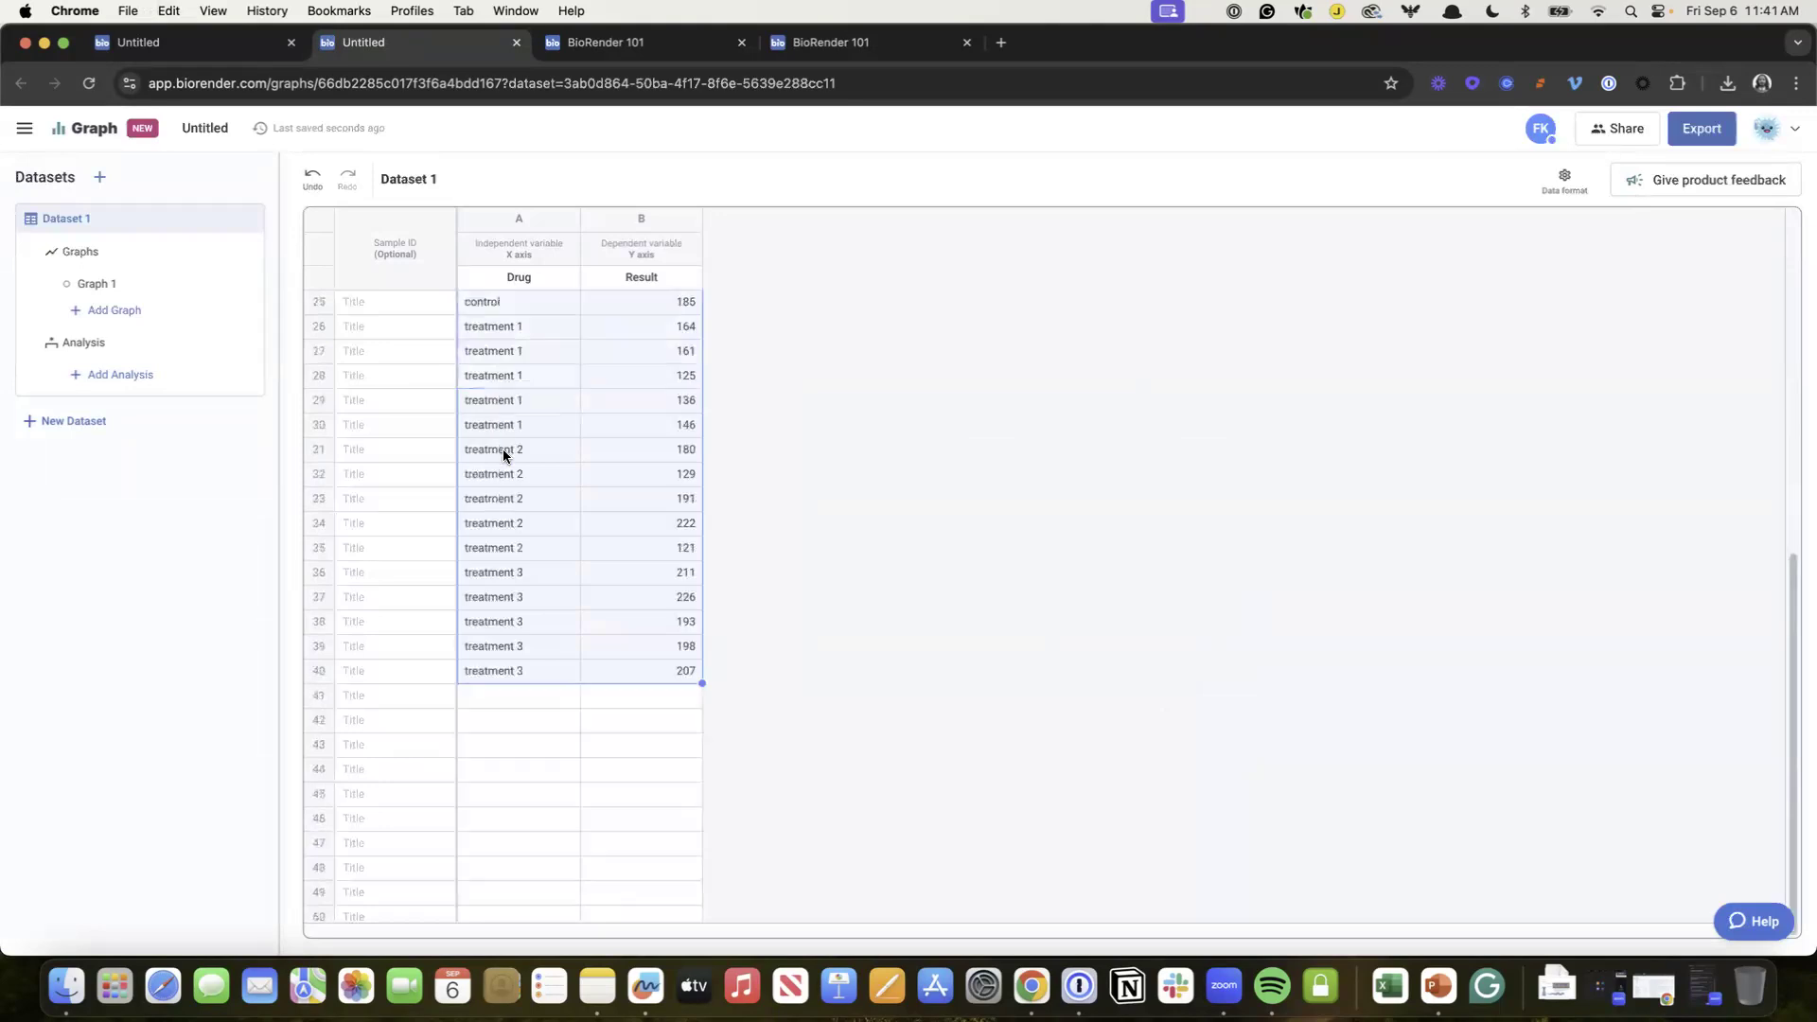
left_click(502, 696)
key("cmd+v")
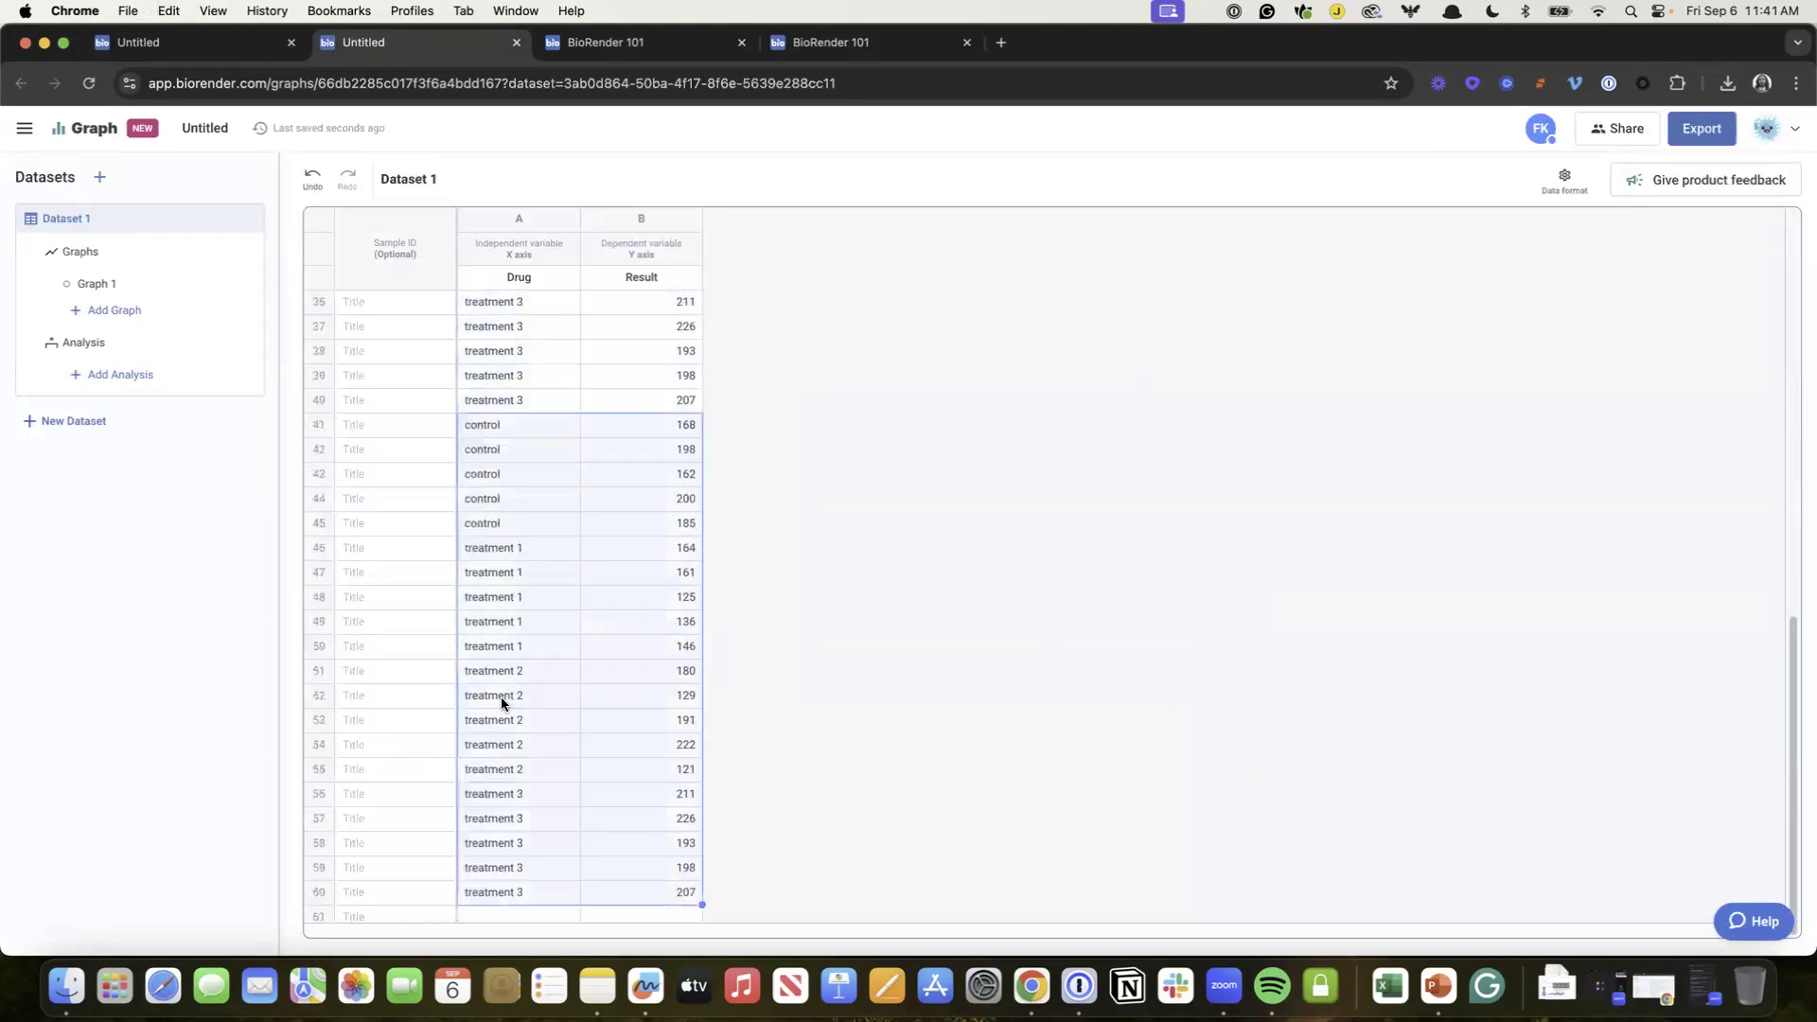
left_click(498, 916)
key("cmd+v")
left_click(514, 914)
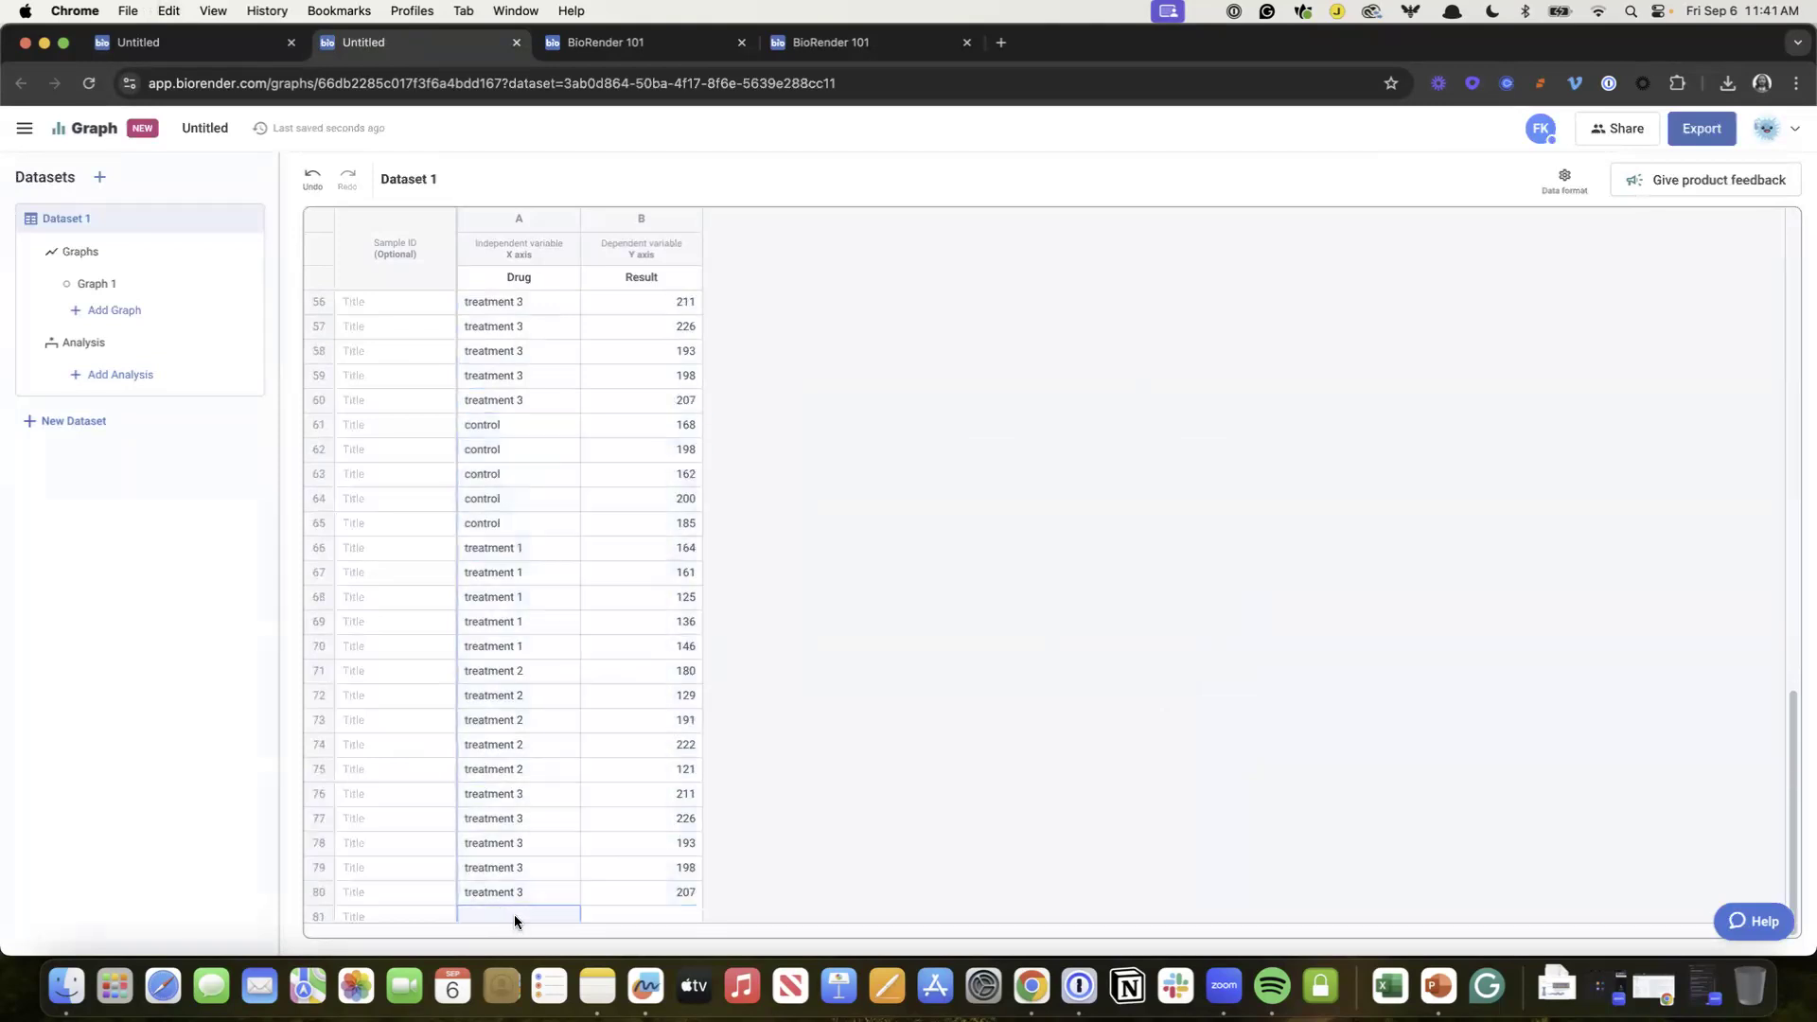
key("super+v")
left_click(526, 914)
key("super+v")
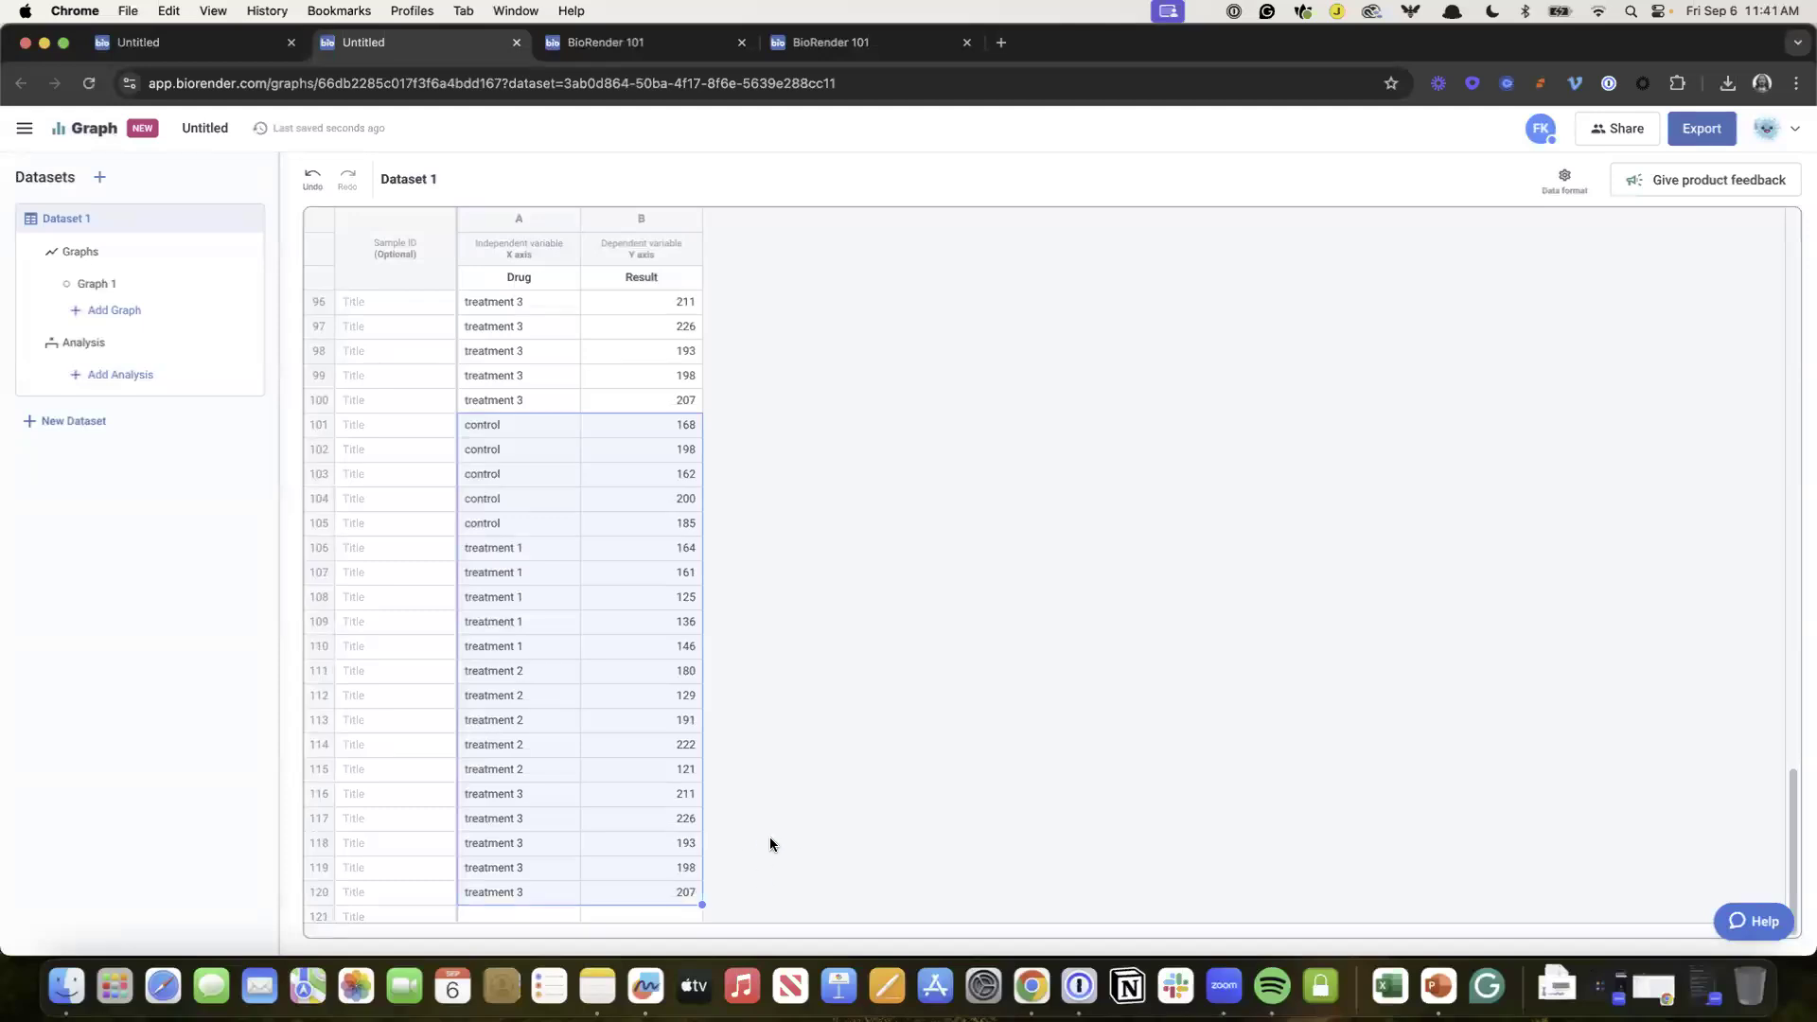
scroll(952, 520, "up", 20)
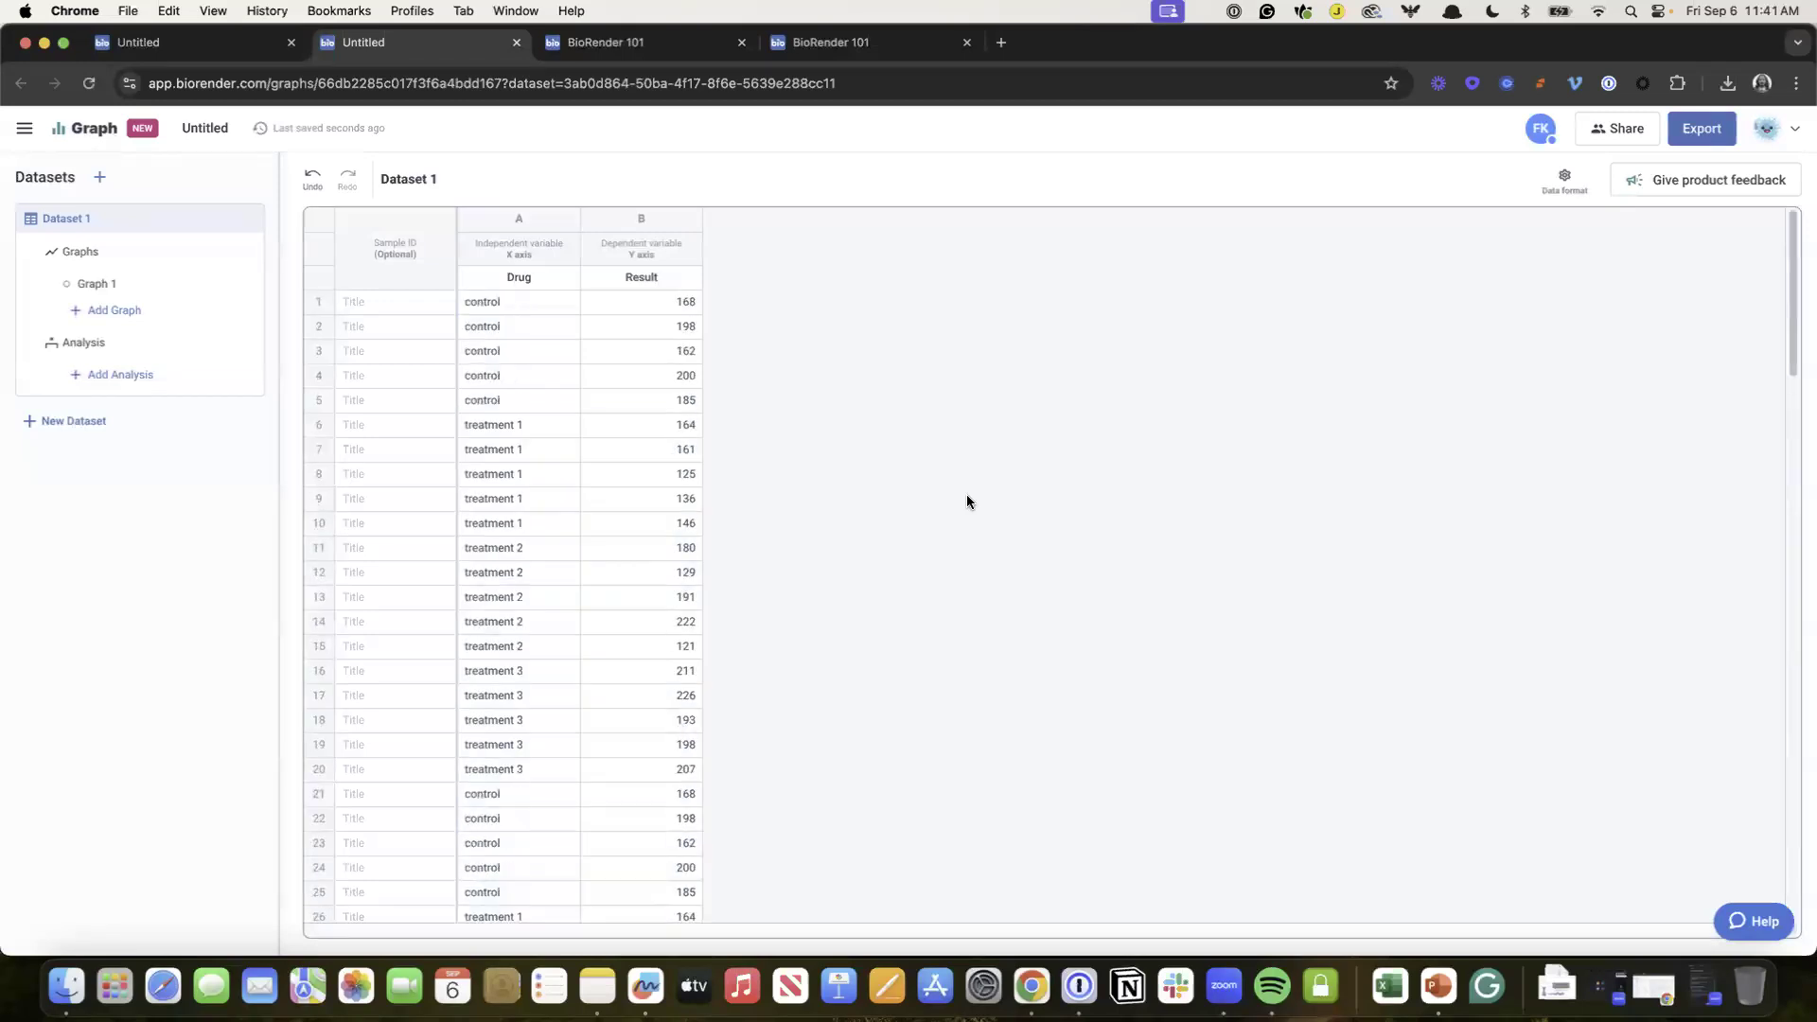
left_click(1566, 180)
left_click(1552, 216)
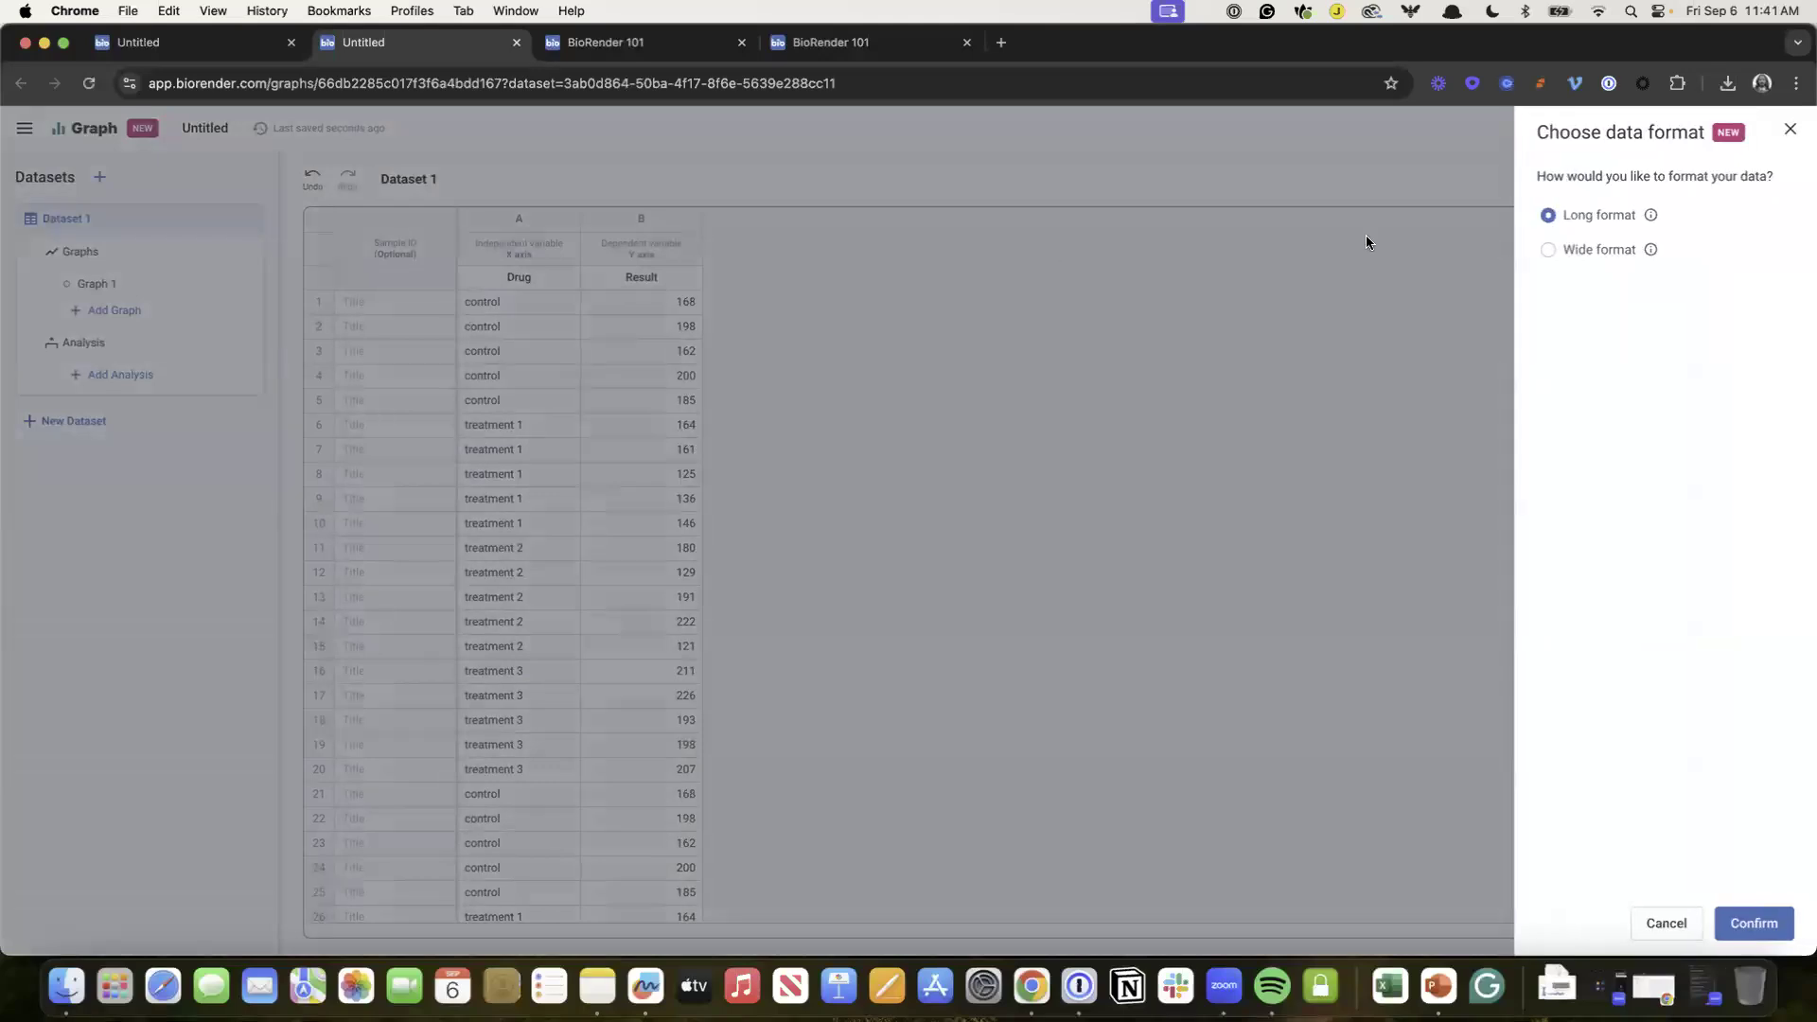
mouse_move(1553, 247)
left_click(1550, 251)
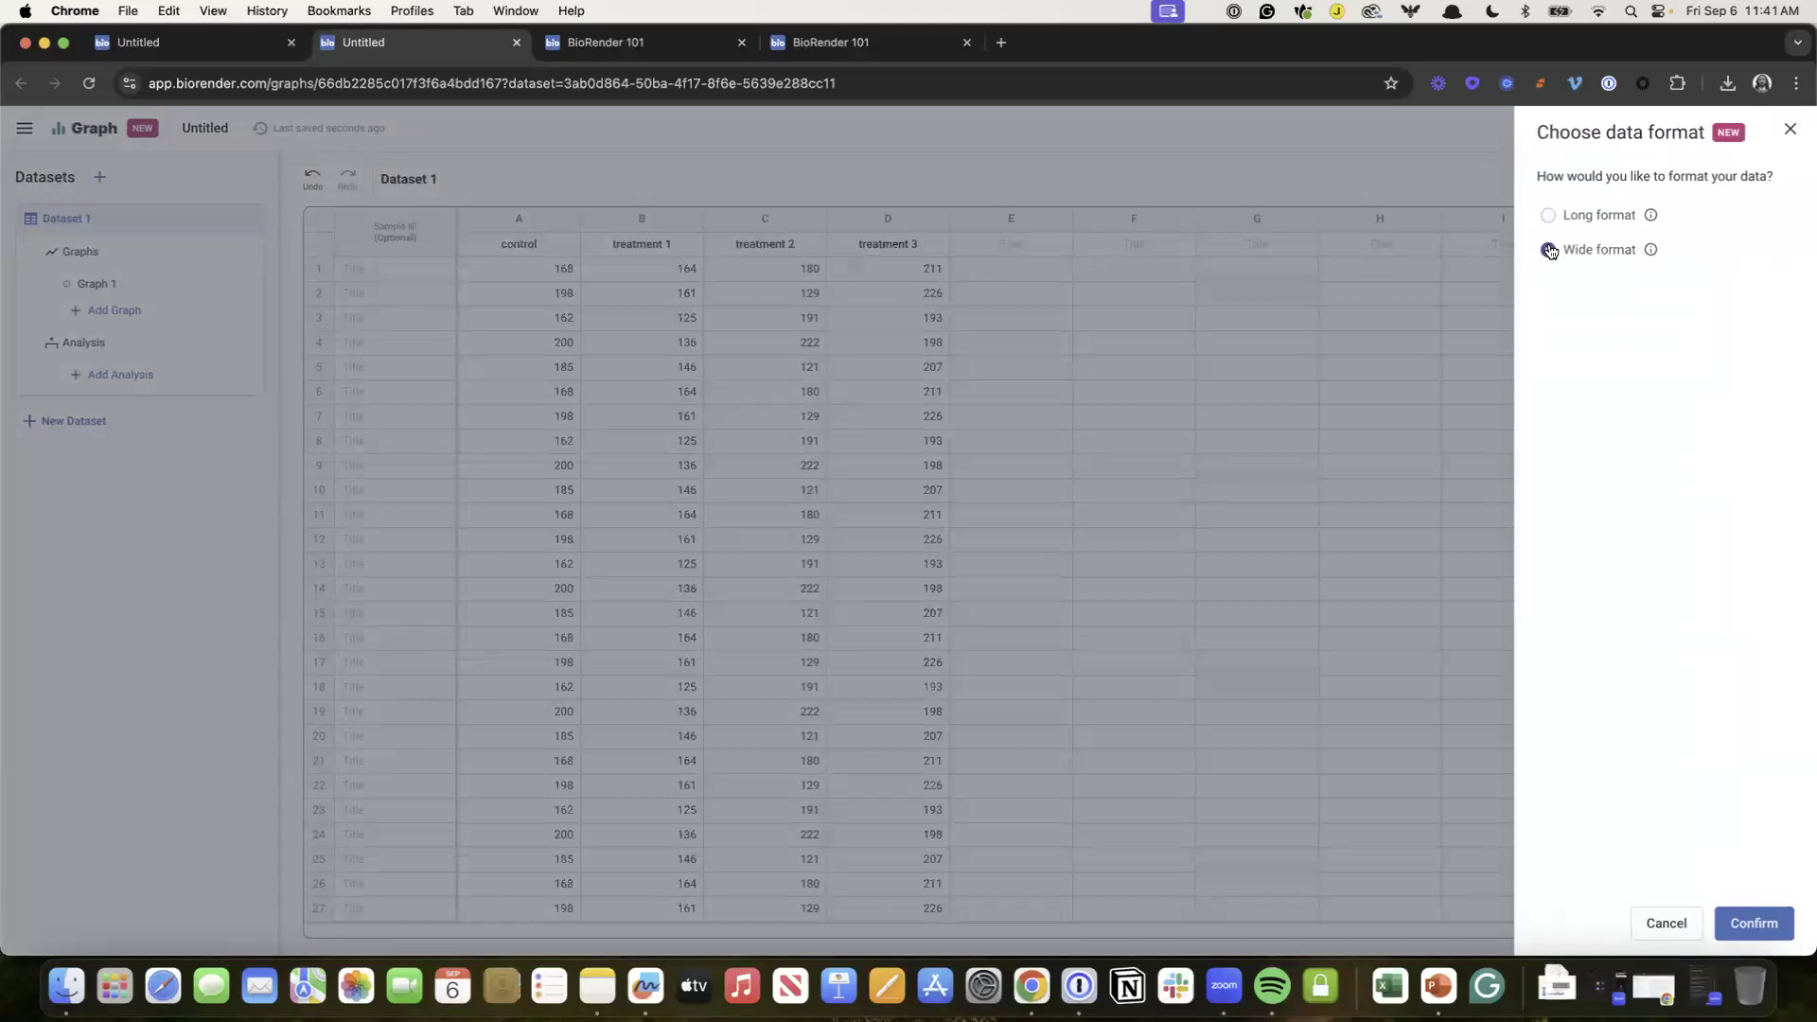
left_click(1789, 129)
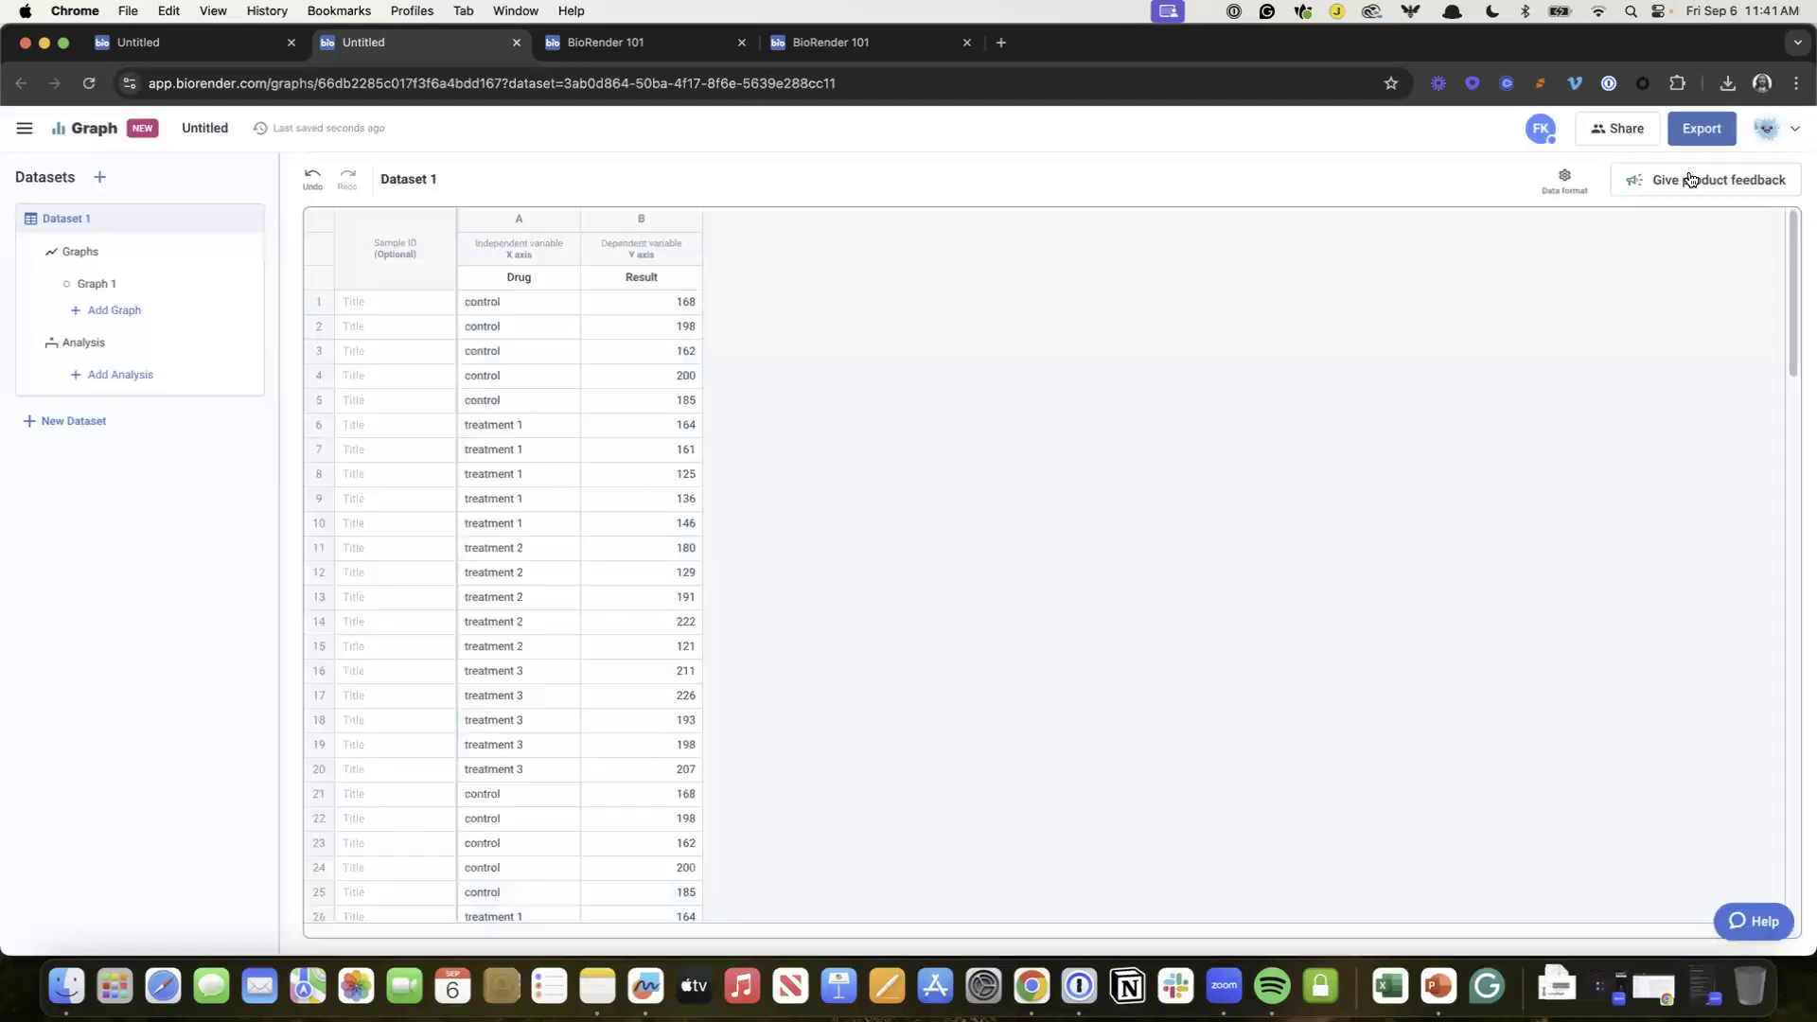
Step: Convert Dataset 1 from long to wide format and confirm the change
left_click(1564, 178)
left_click(1593, 251)
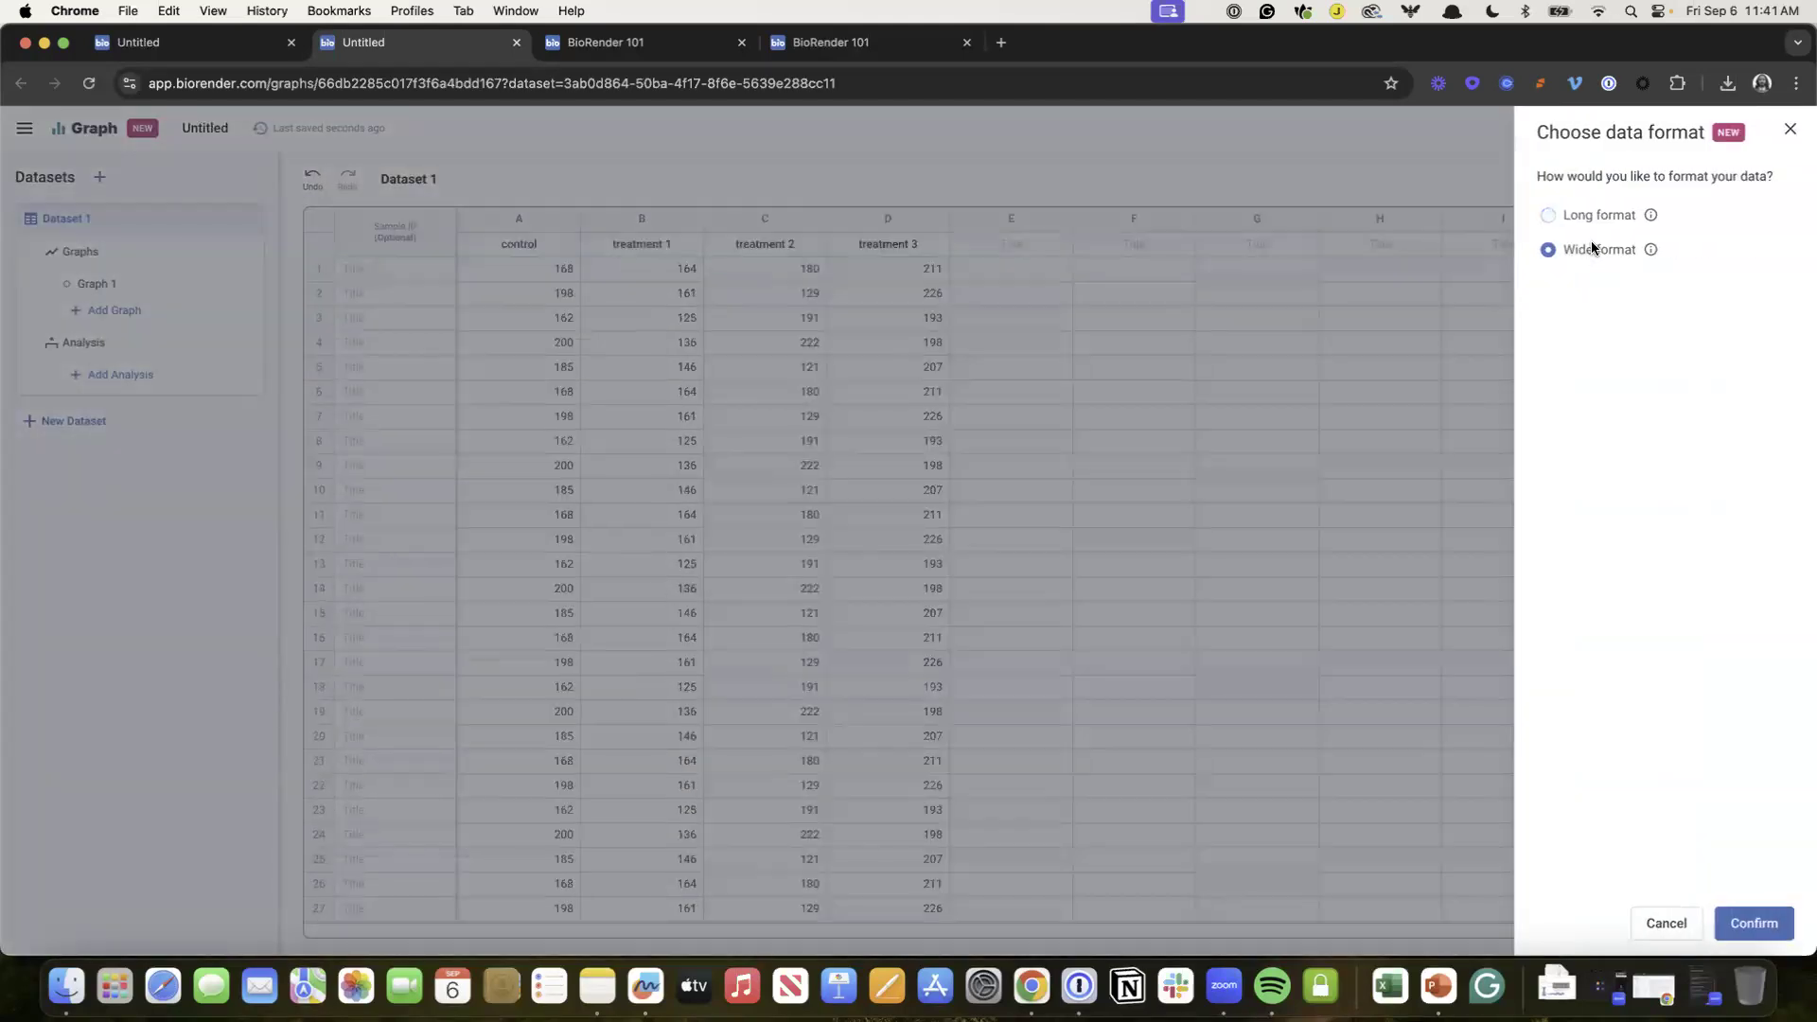
left_click(1753, 922)
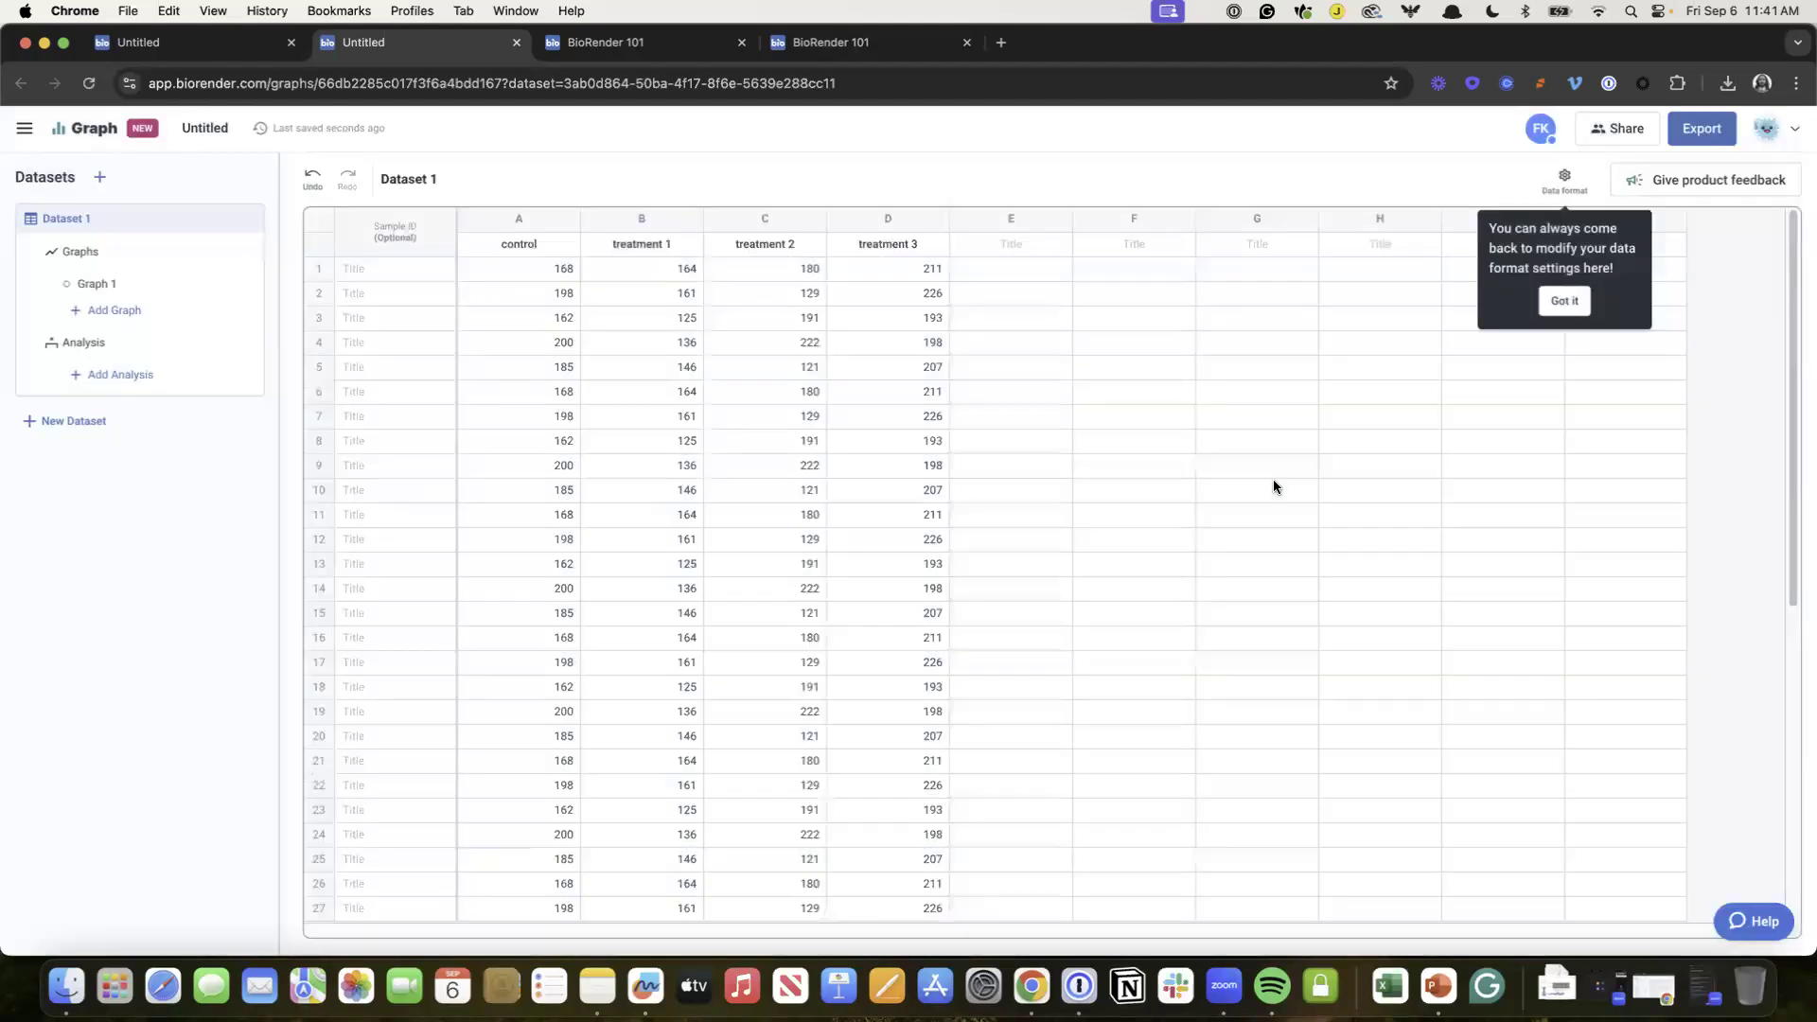
Step: Close the untitled graph, leaving the site, and dismiss the Add graph dialog in the untitled illustration
left_click(515, 43)
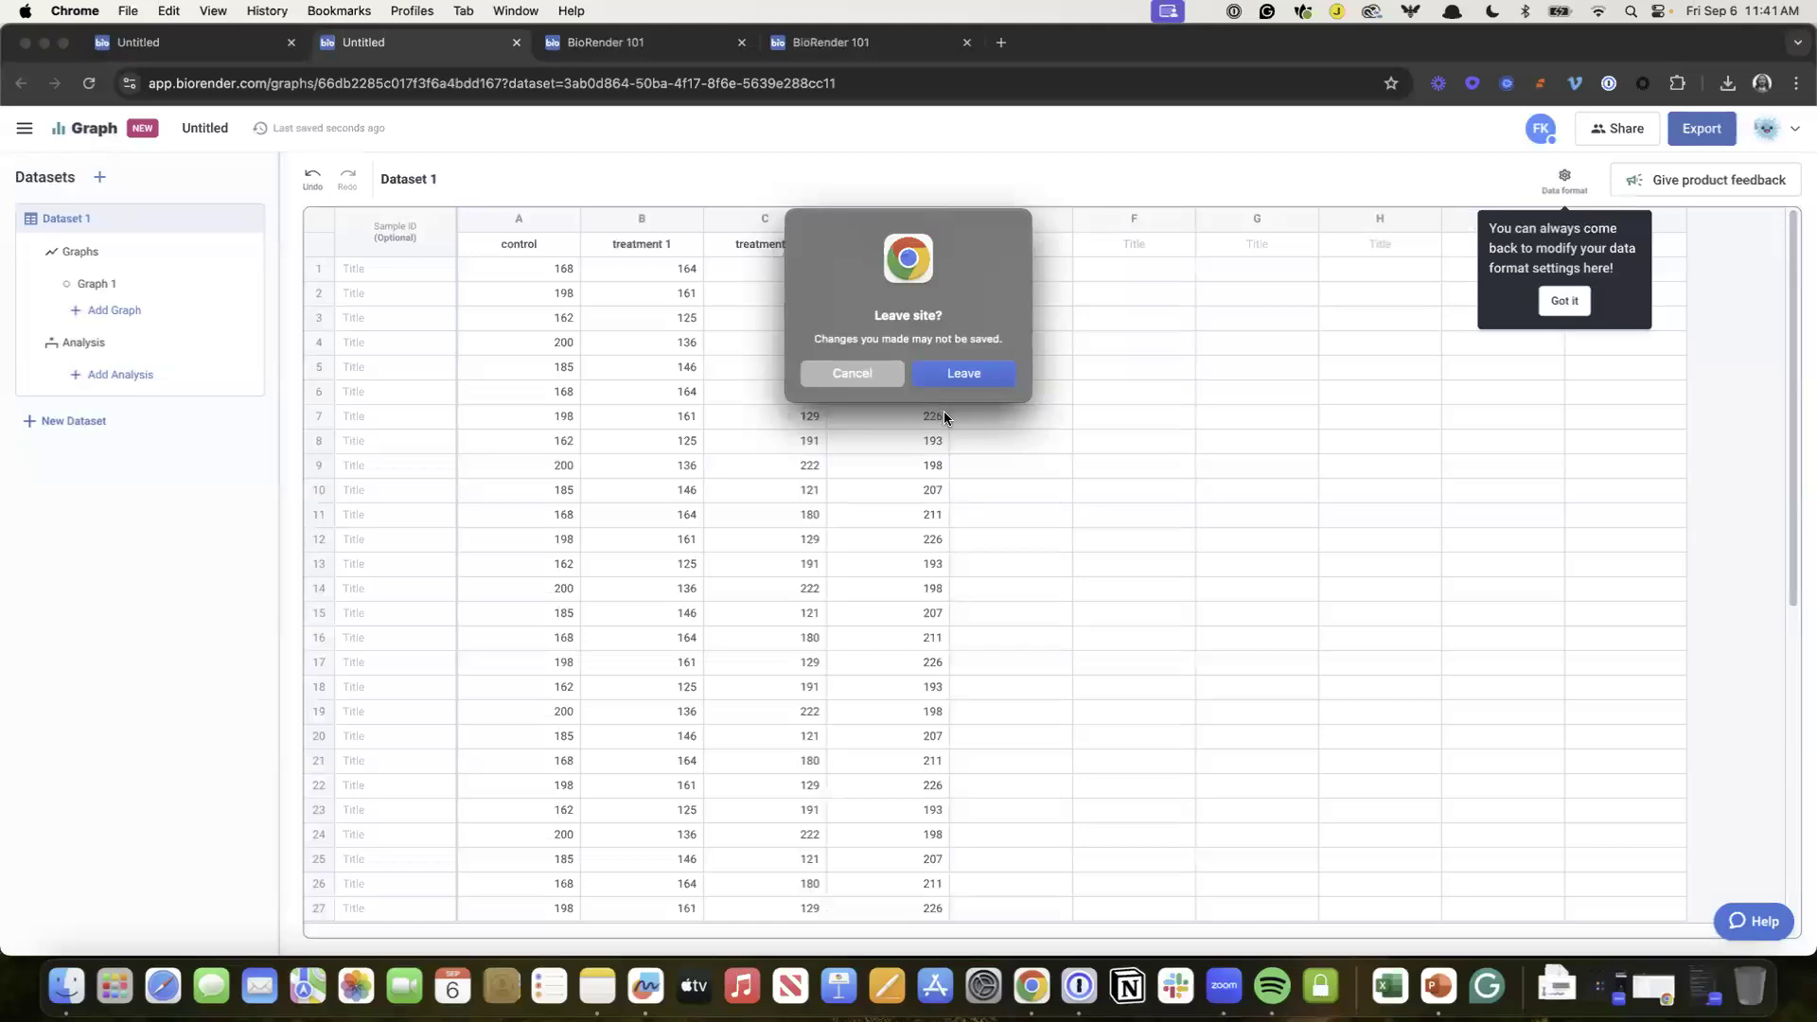
left_click(963, 380)
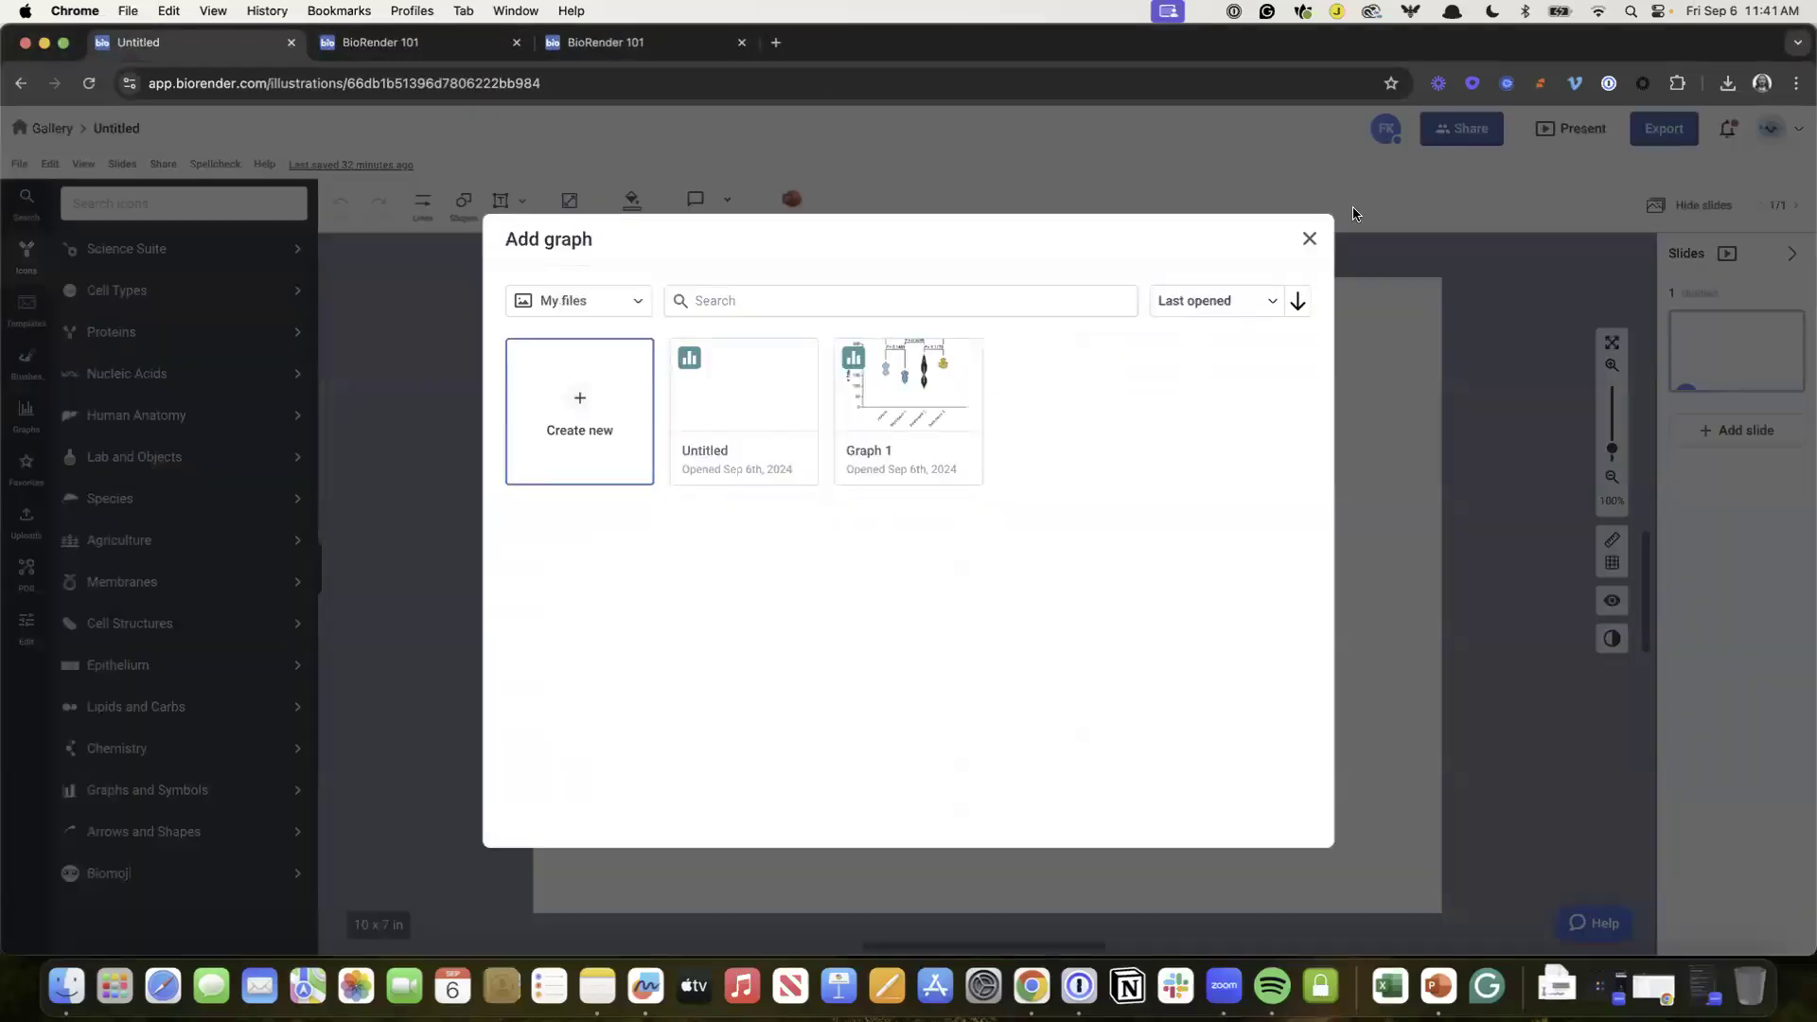
left_click(1309, 237)
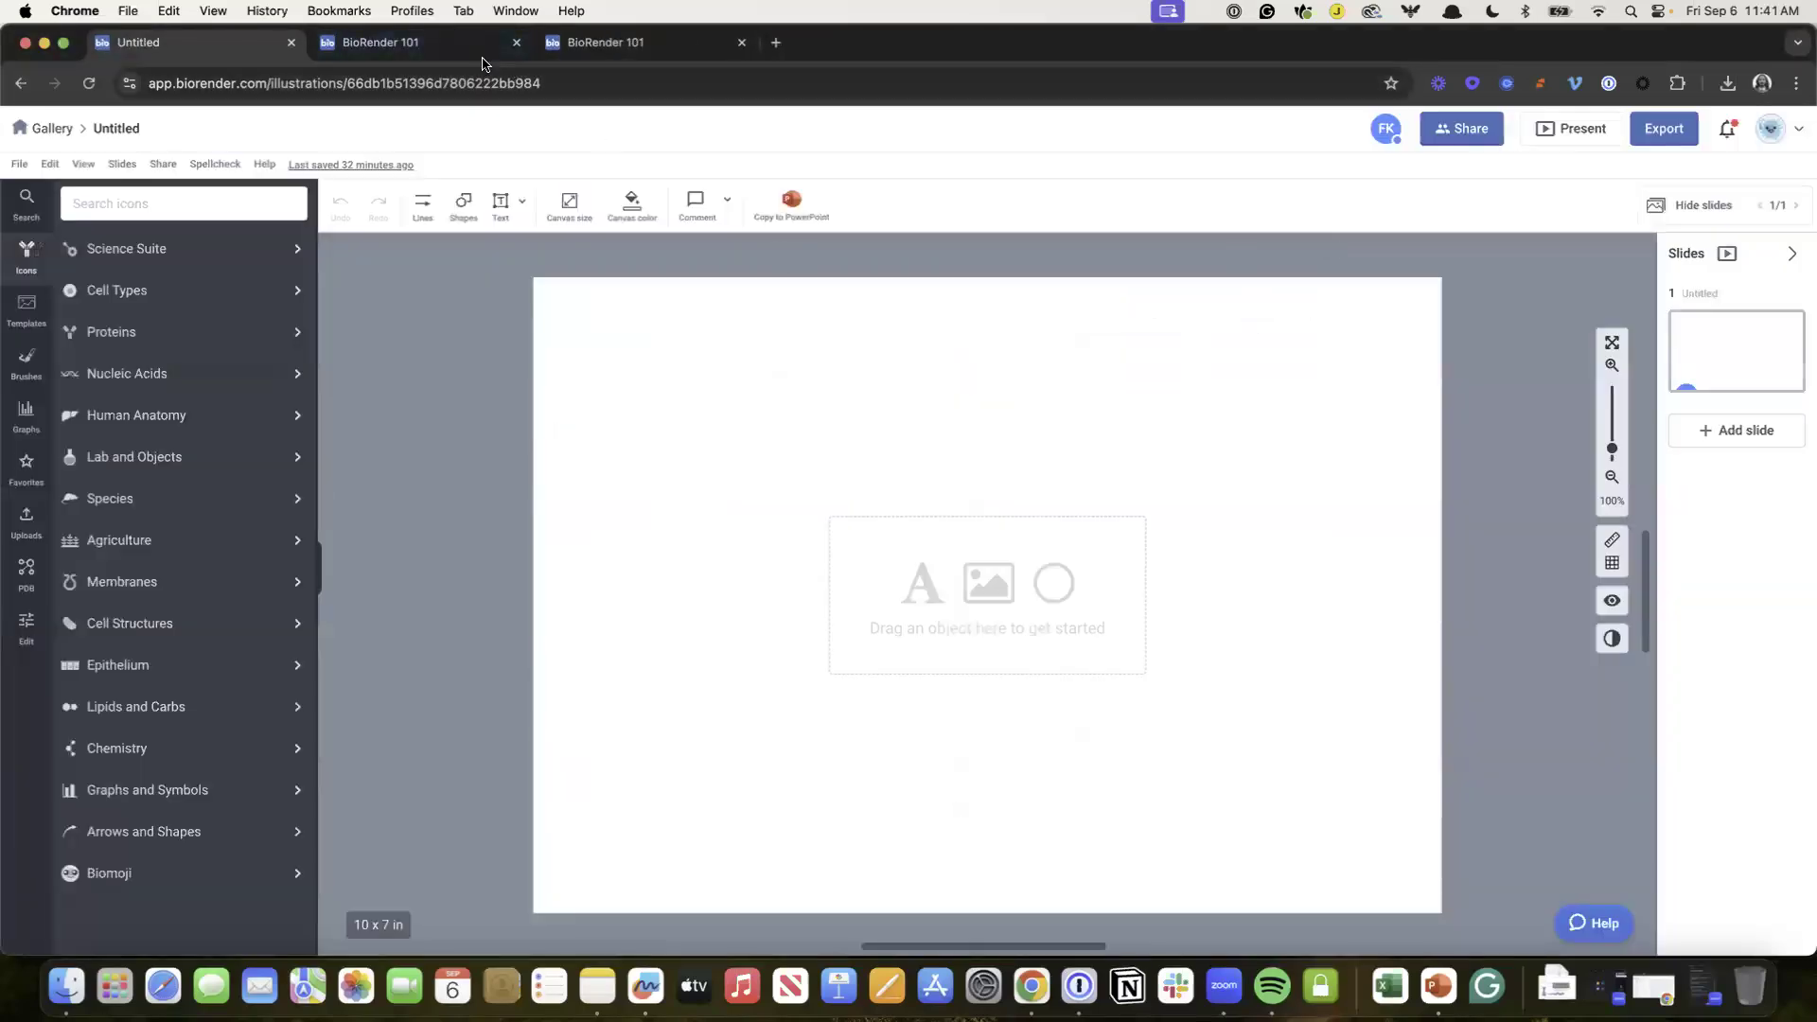
Step: Return to the gallery from the BioRender 101 presentation and create a new poster with Poster Builder
left_click(426, 42)
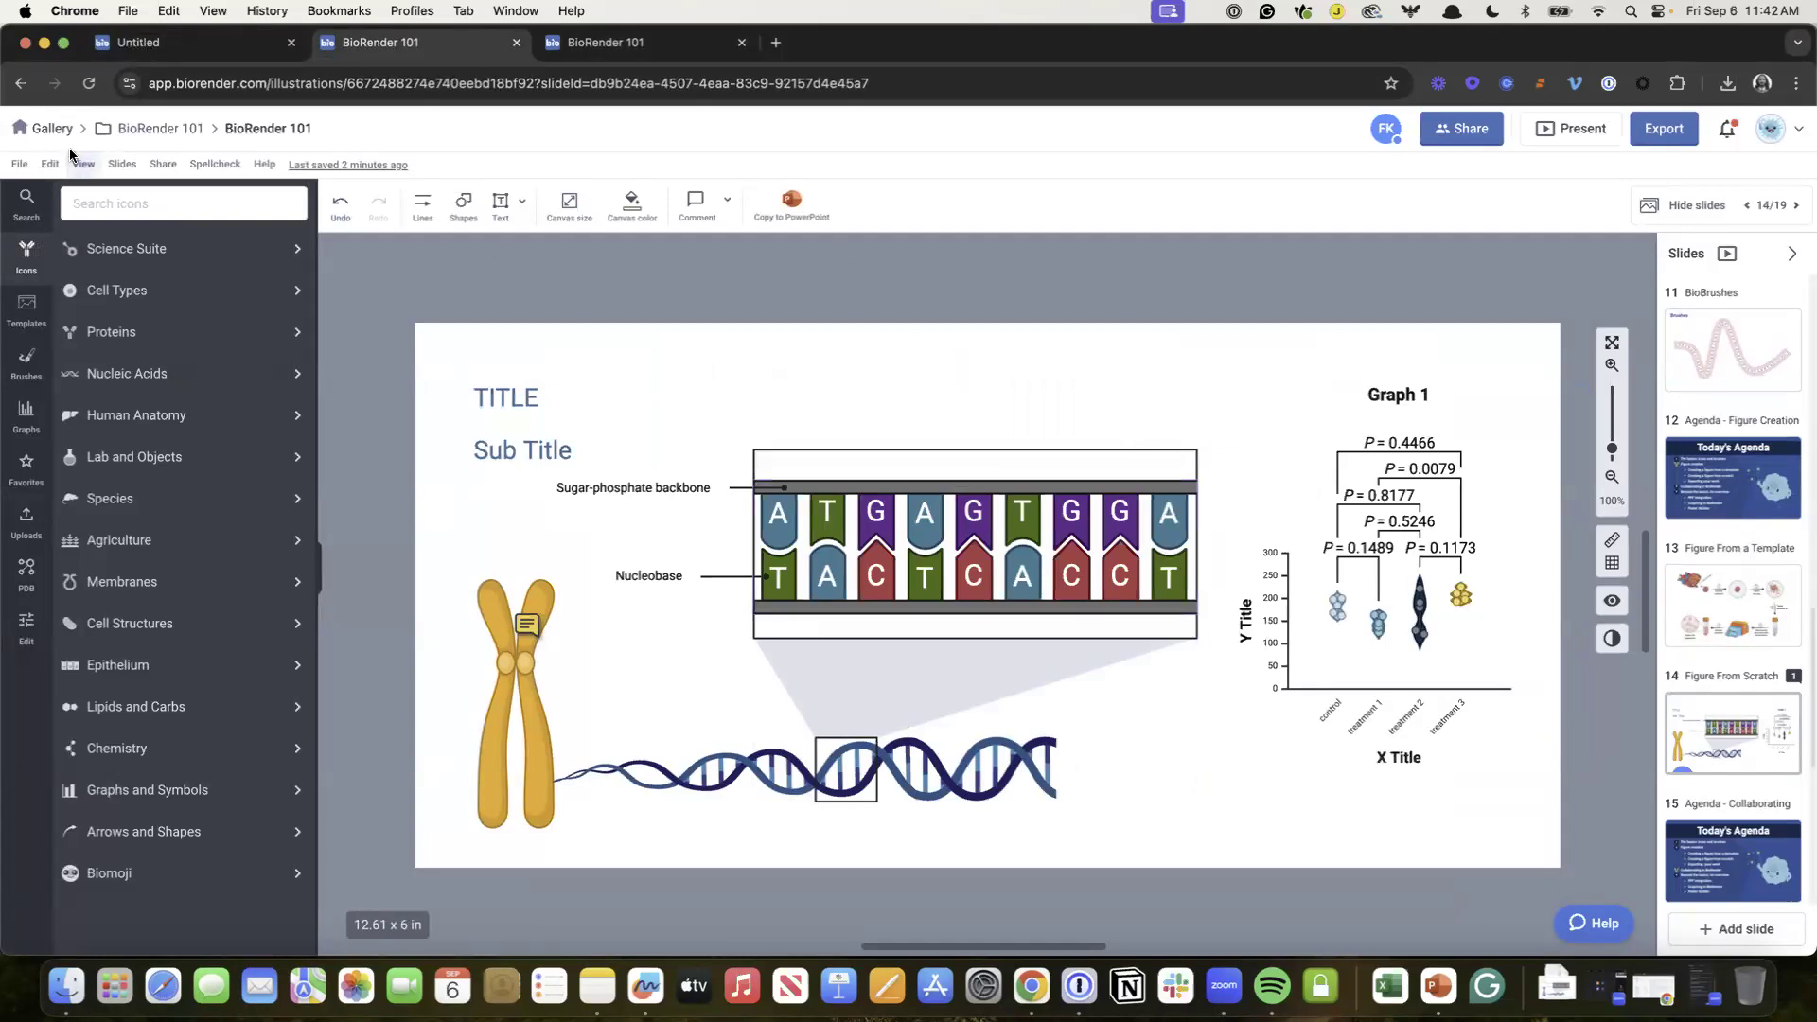
left_click(42, 131)
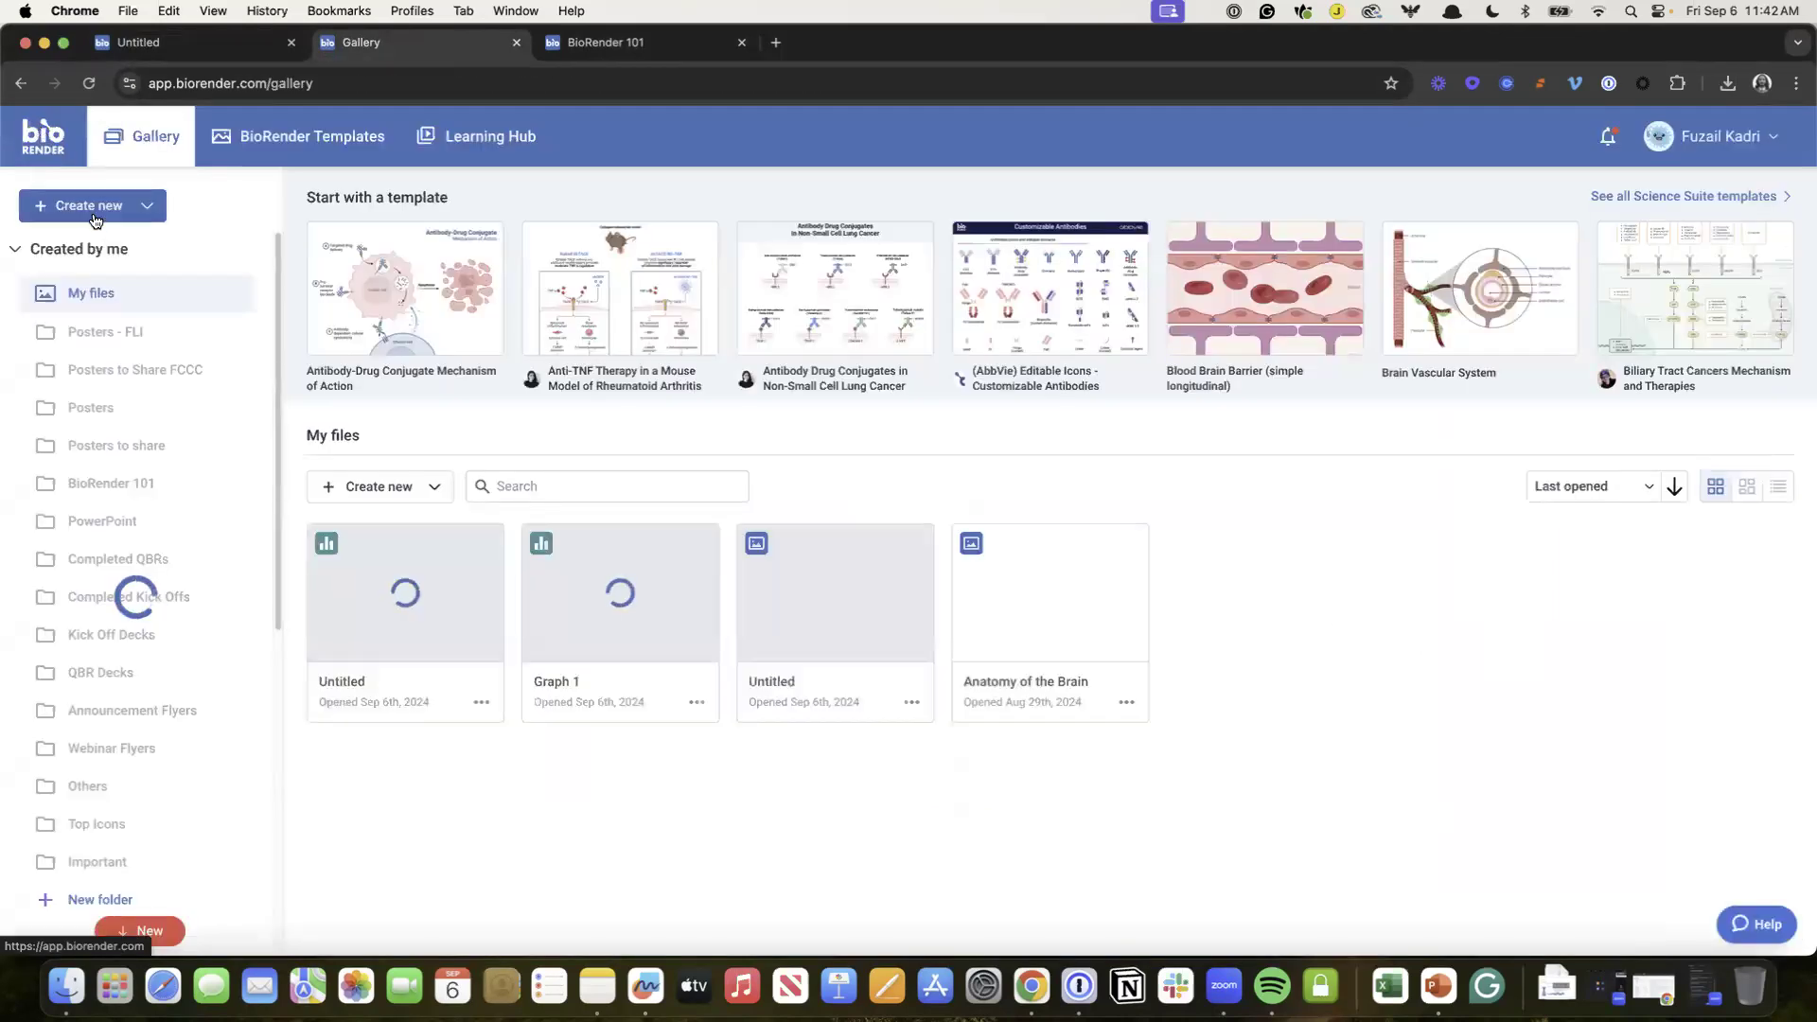
left_click(96, 211)
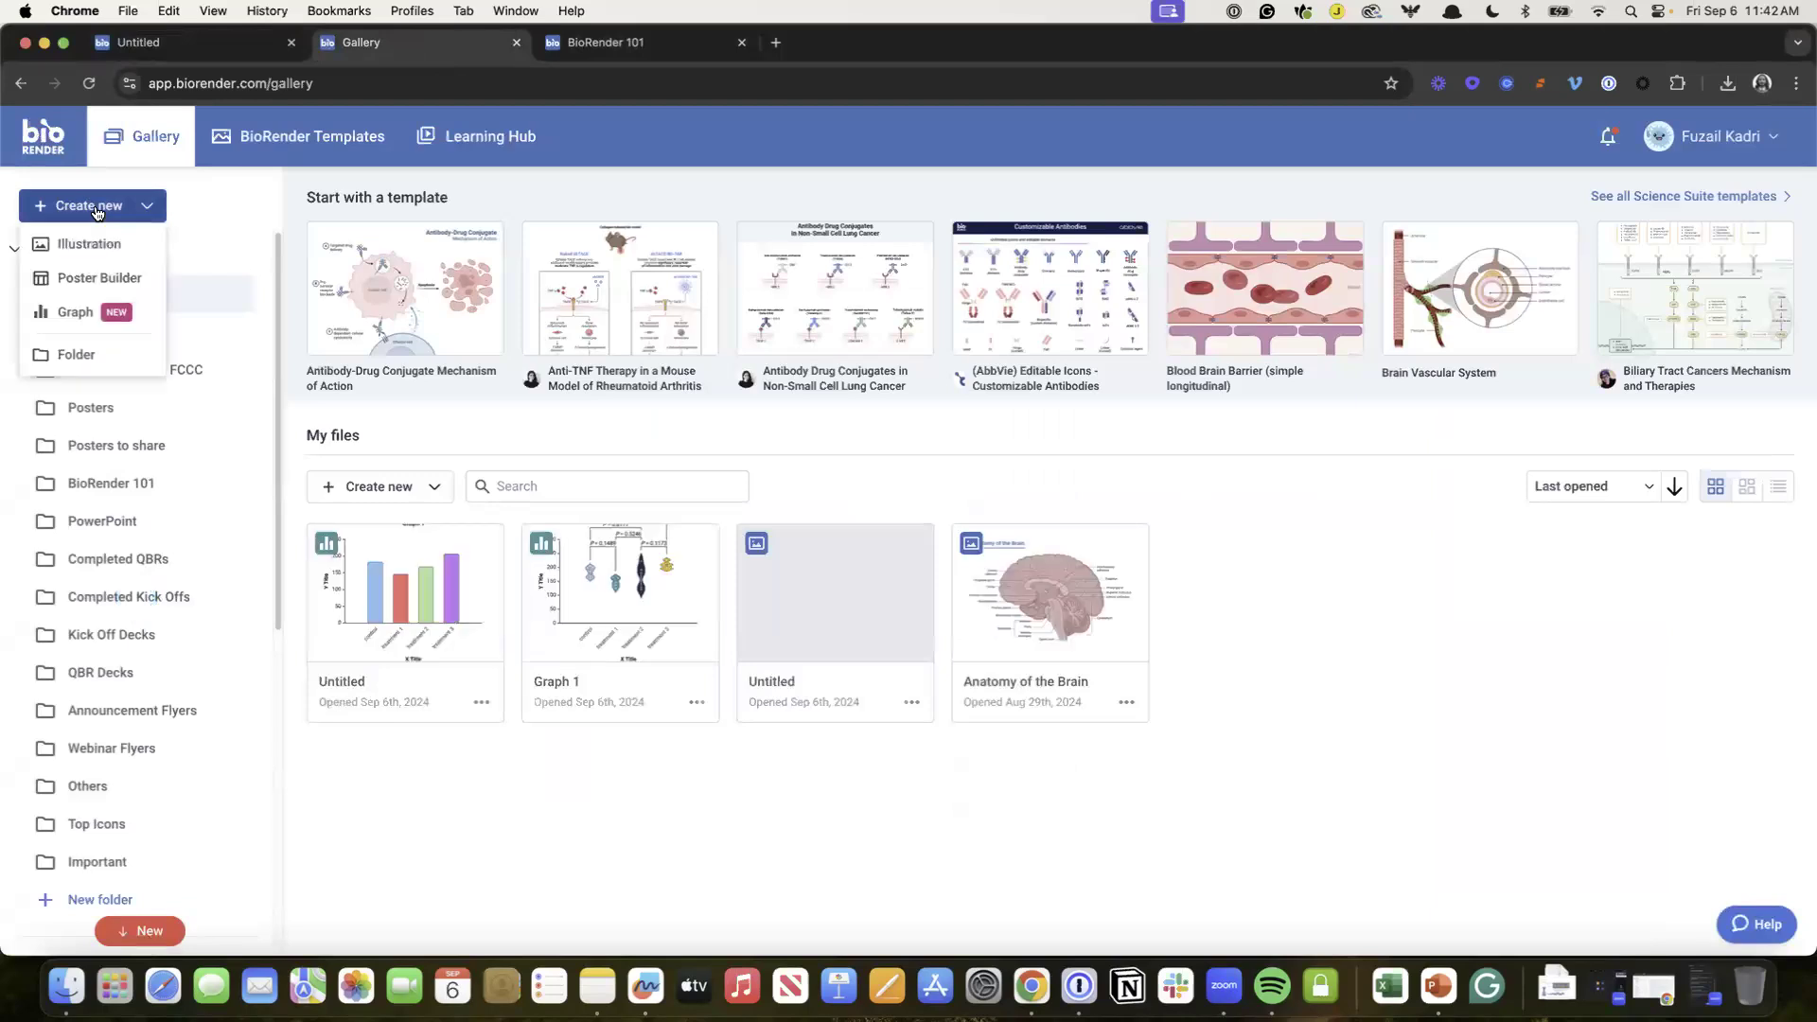
left_click(95, 253)
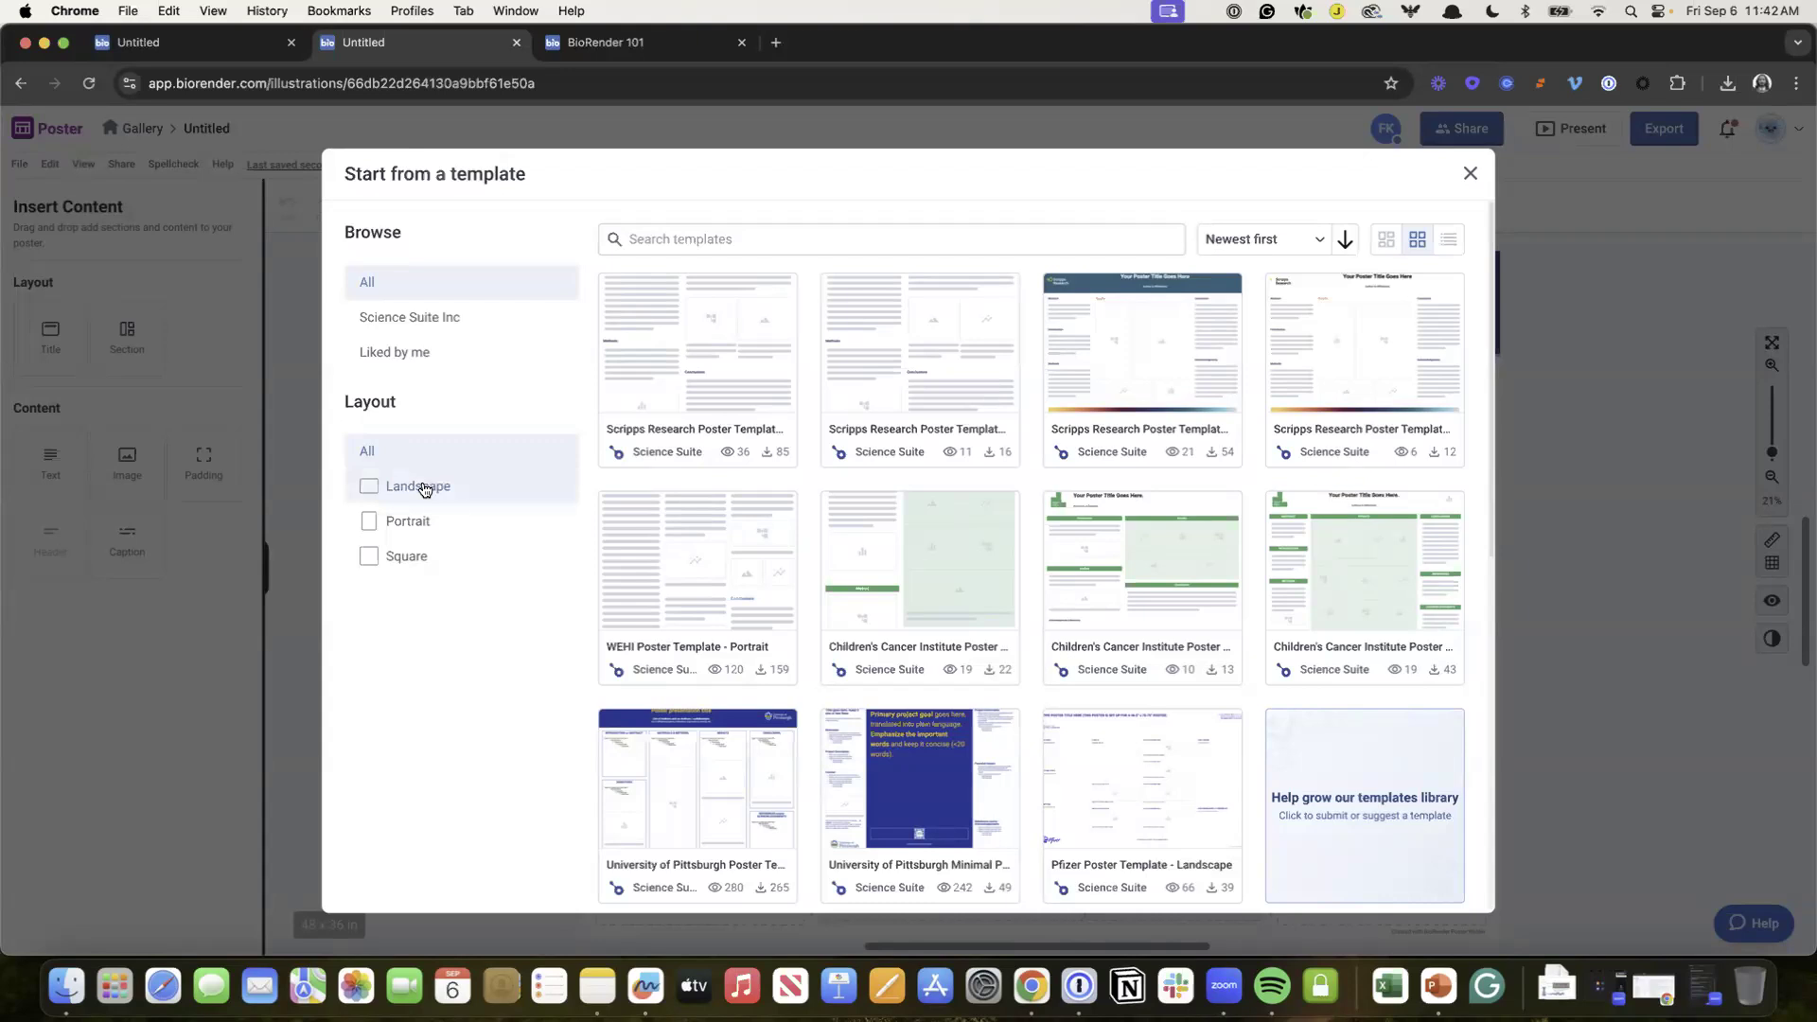
Step: Search the landscape poster templates for "classic" and start the poster from Classic Landscape 1 in Classic Blue
left_click(433, 492)
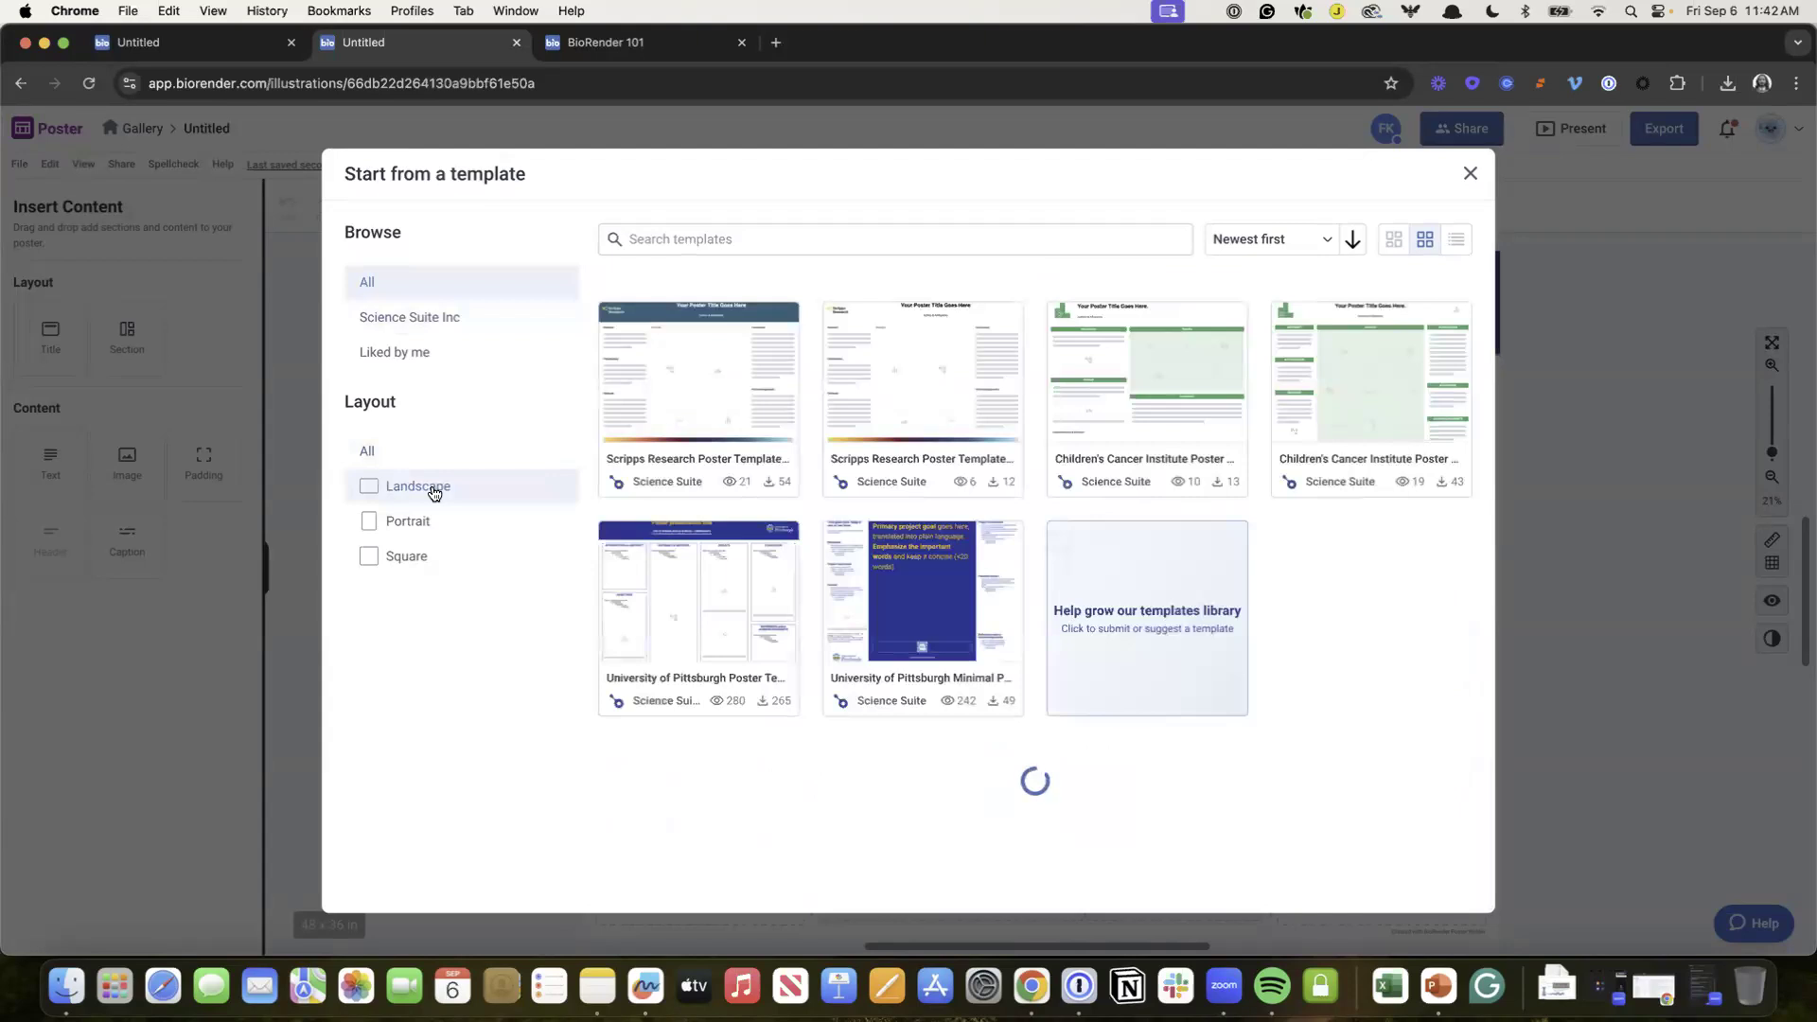
left_click(700, 238)
type("classic")
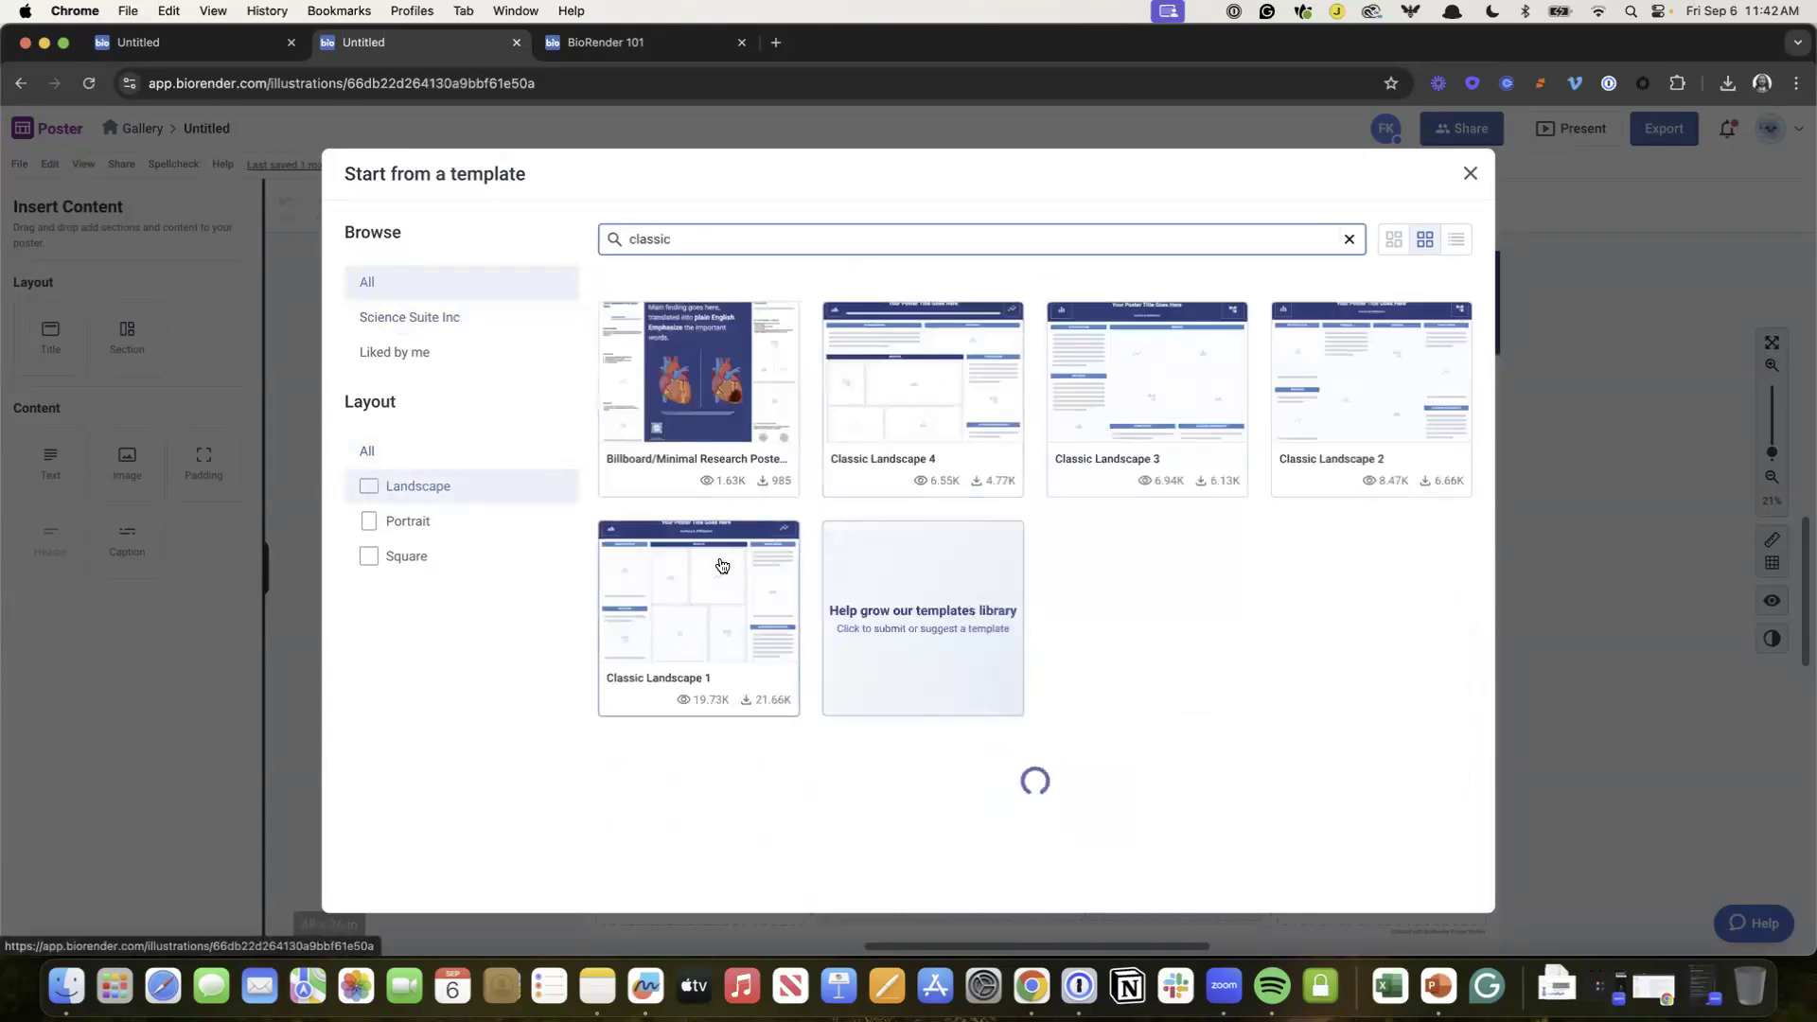
left_click(721, 564)
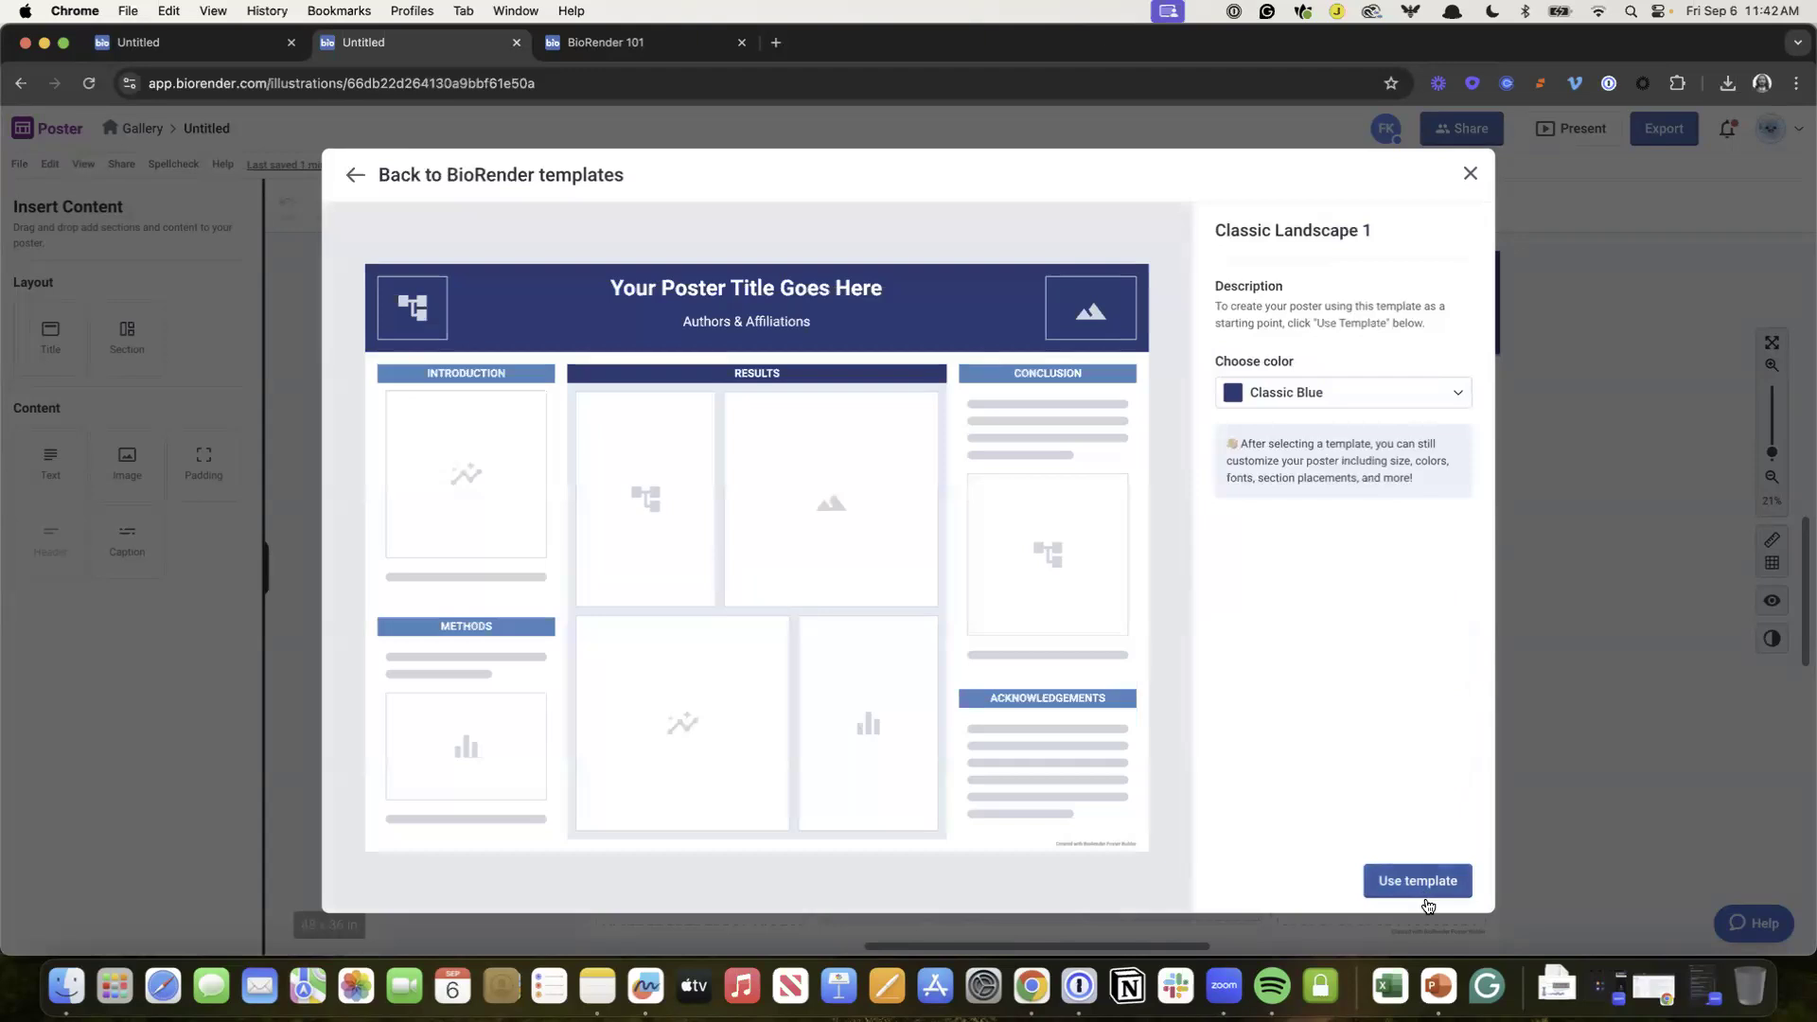
left_click(1420, 882)
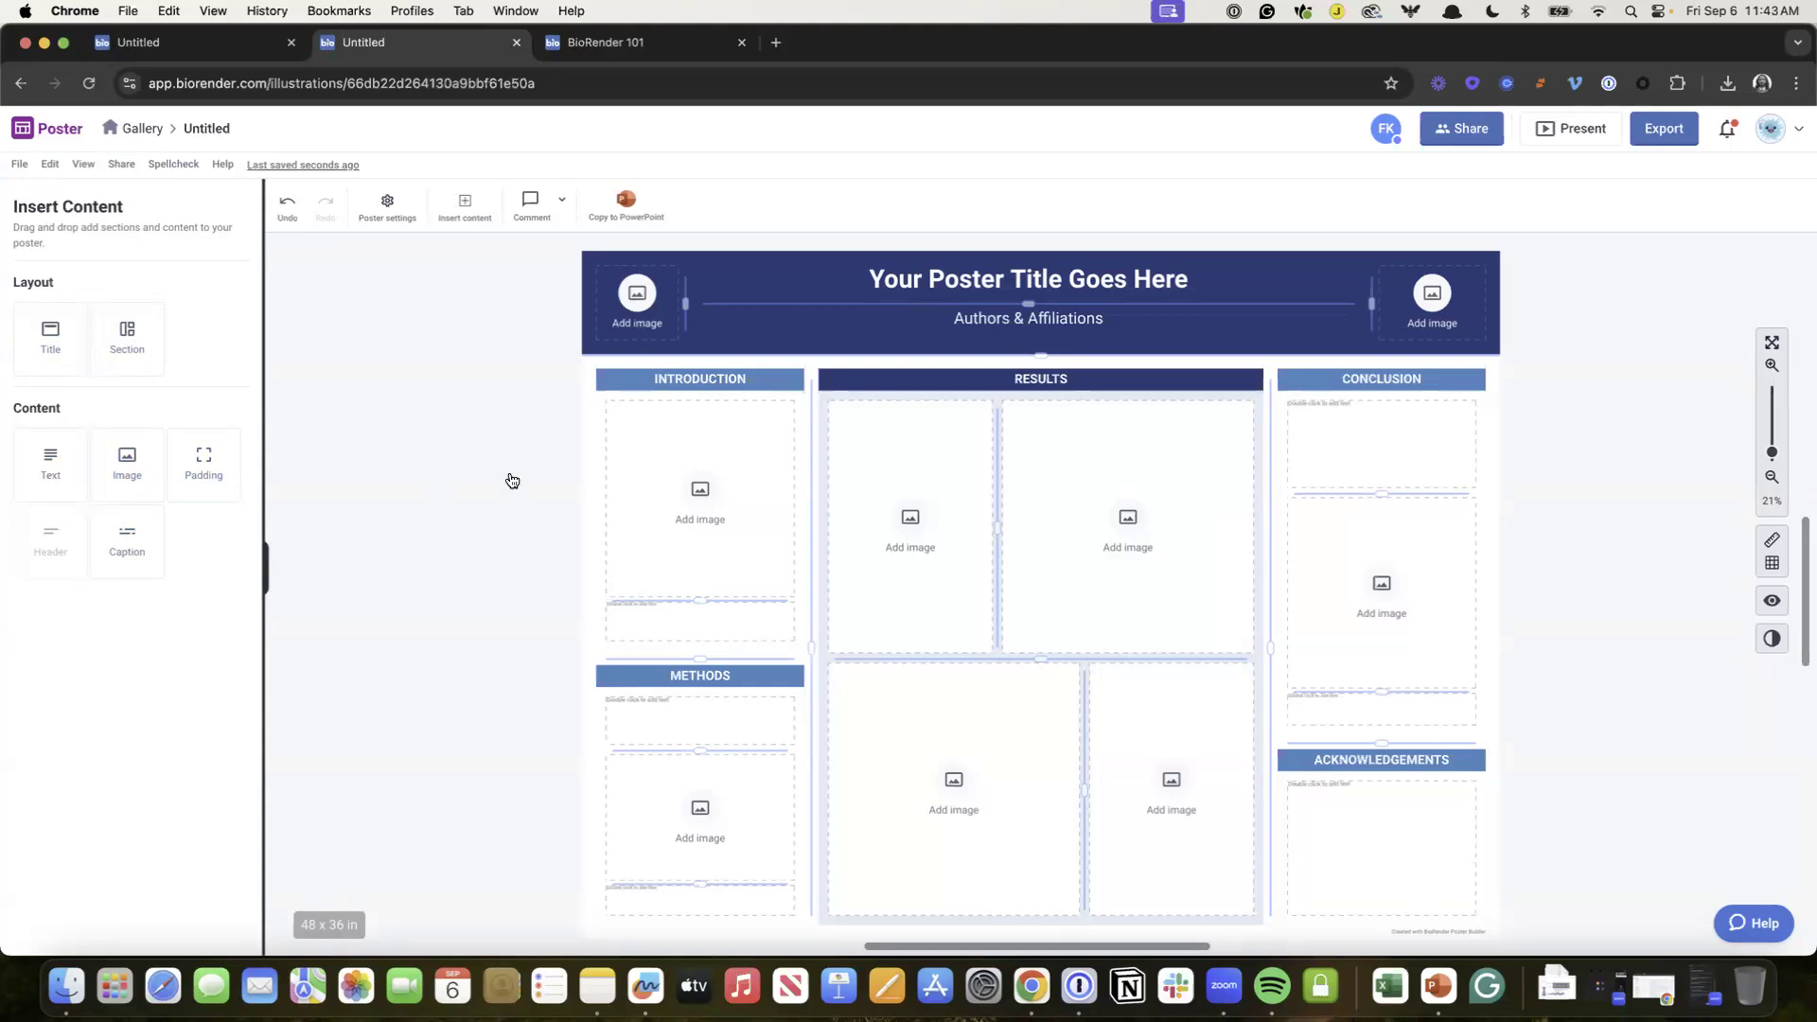
Step: Examine the style and text settings of the poster's Introduction header and deselect it
left_click(673, 441)
left_click(702, 386)
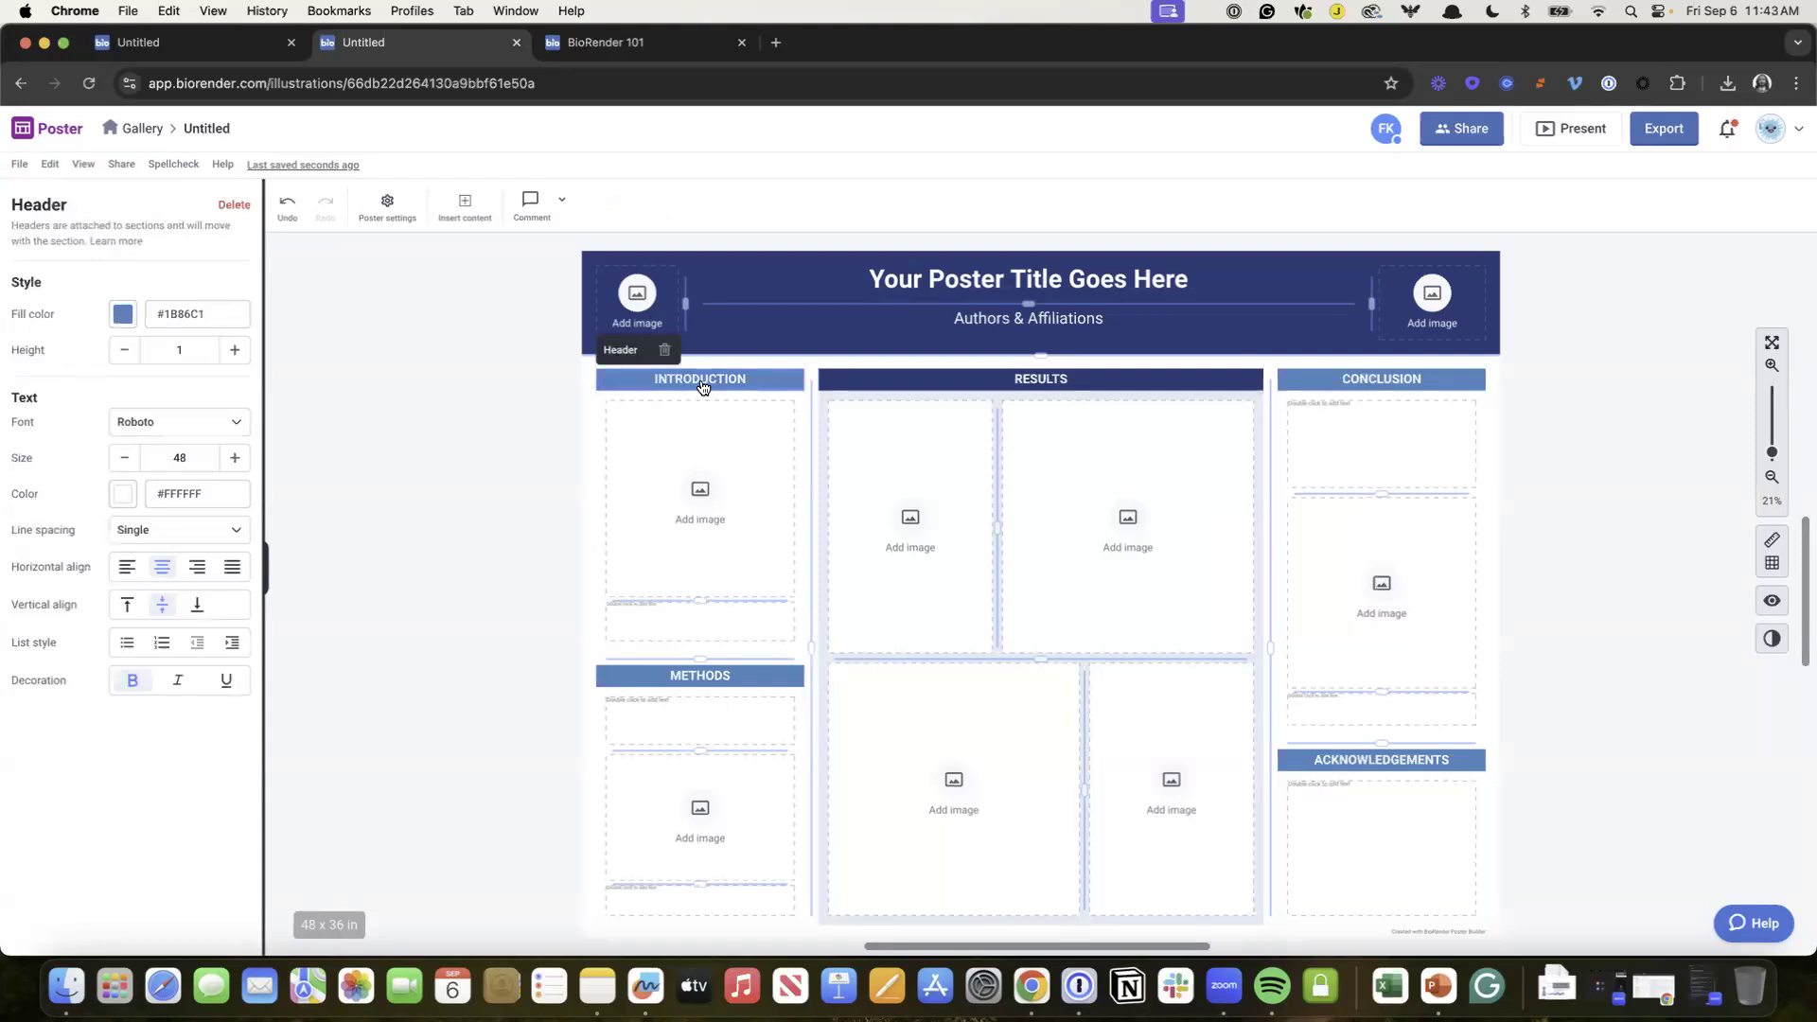
left_click(422, 424)
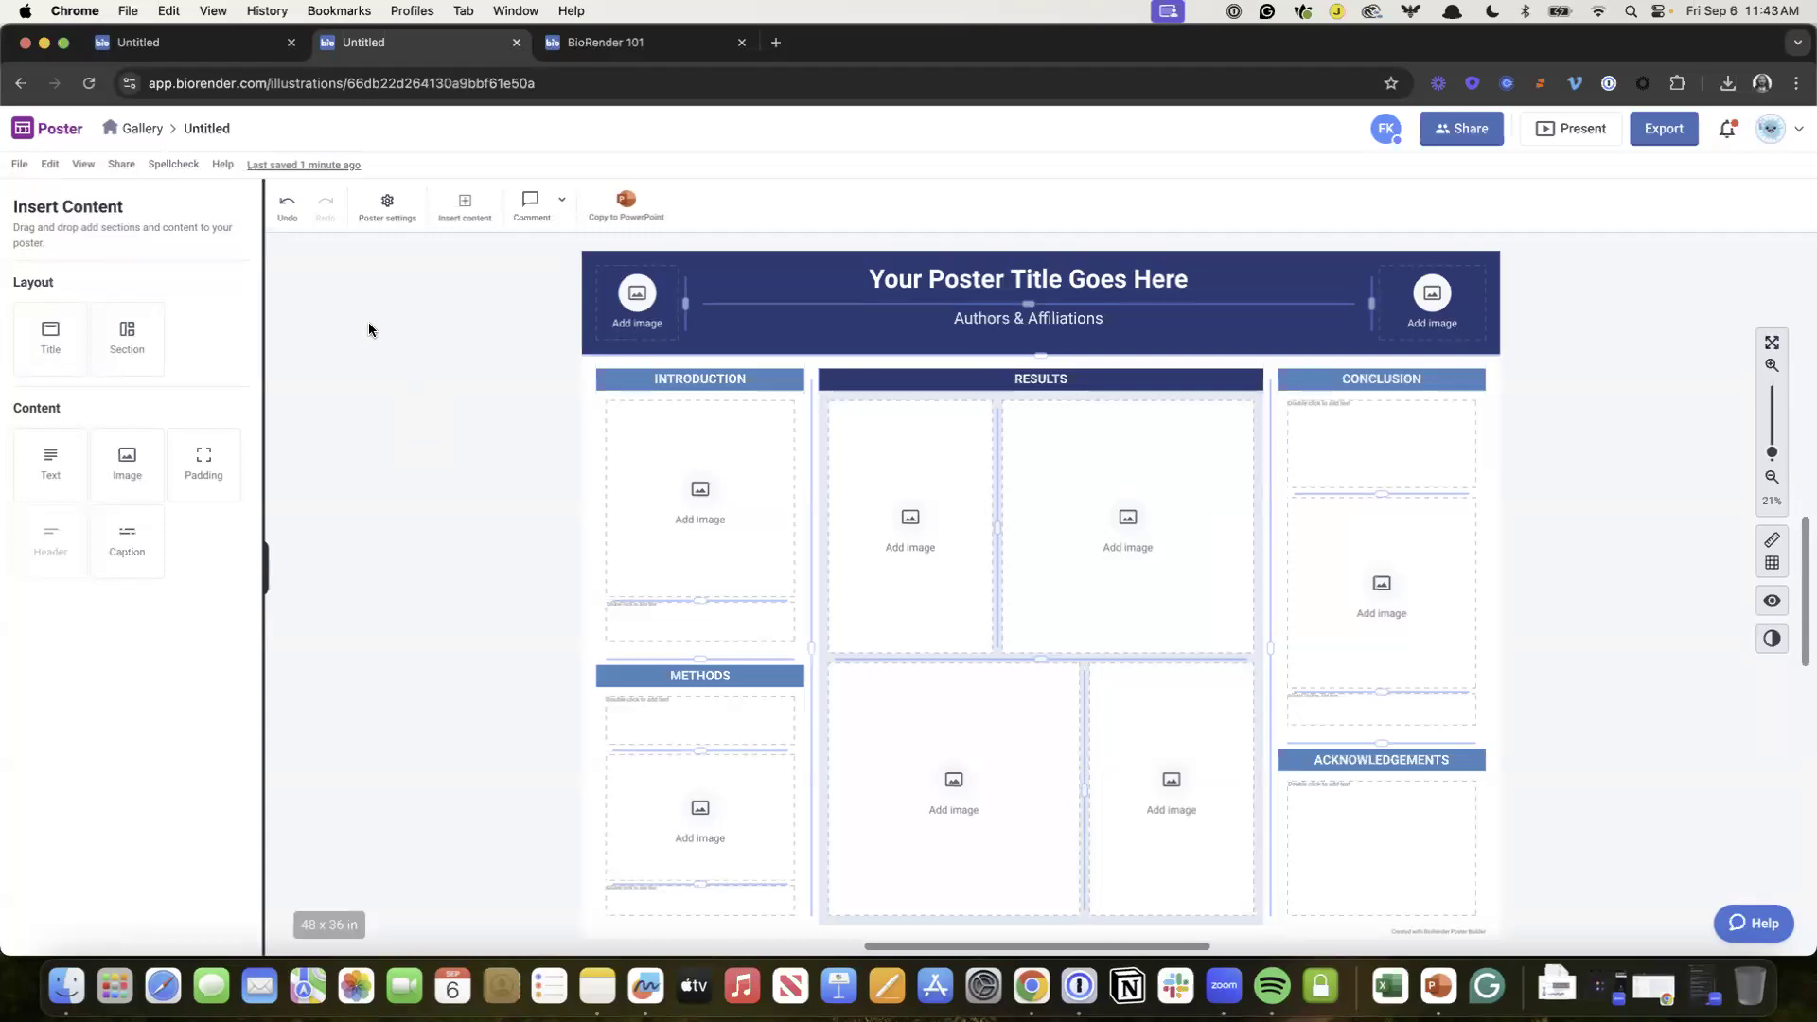
Step: Add a full-width section to the poster between the title banner and the Introduction, Results and Conclusion sections
left_click_drag(146, 350, 756, 363)
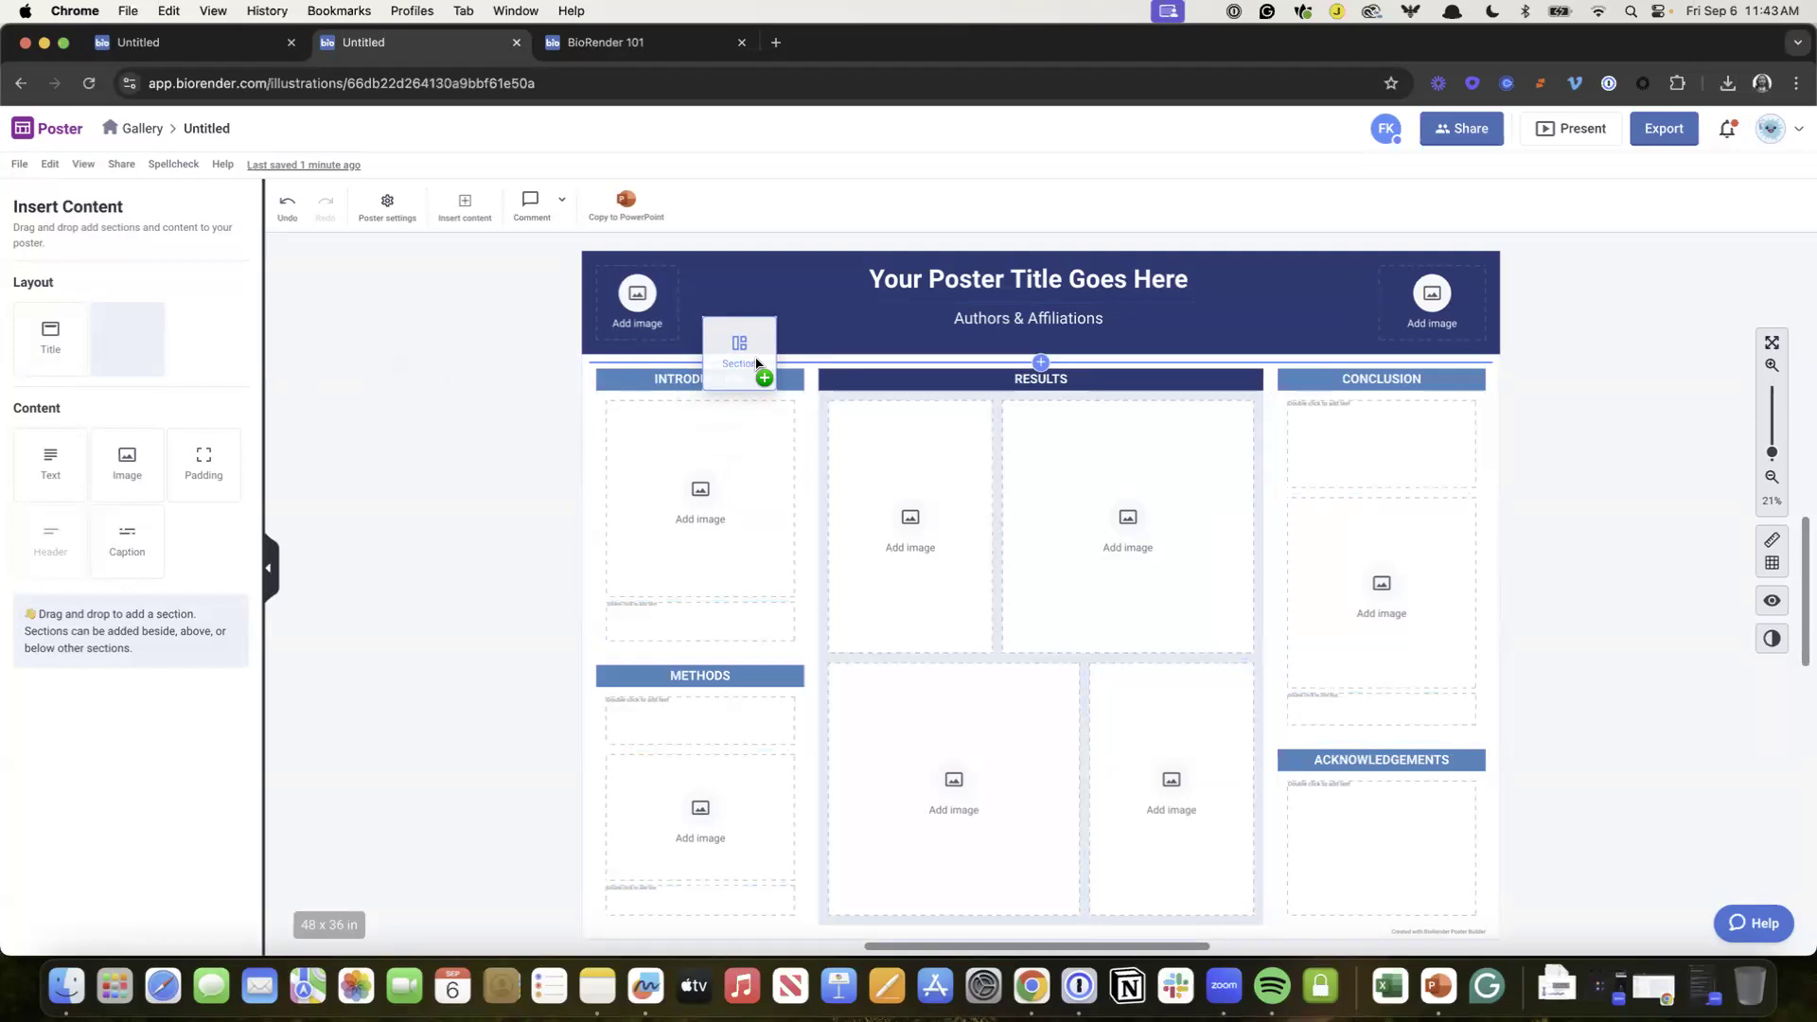
mouse_move(756, 364)
left_mouse_down()
mouse_move(750, 396)
mouse_move(742, 355)
mouse_move(729, 472)
mouse_move(704, 346)
mouse_move(710, 369)
left_mouse_up()
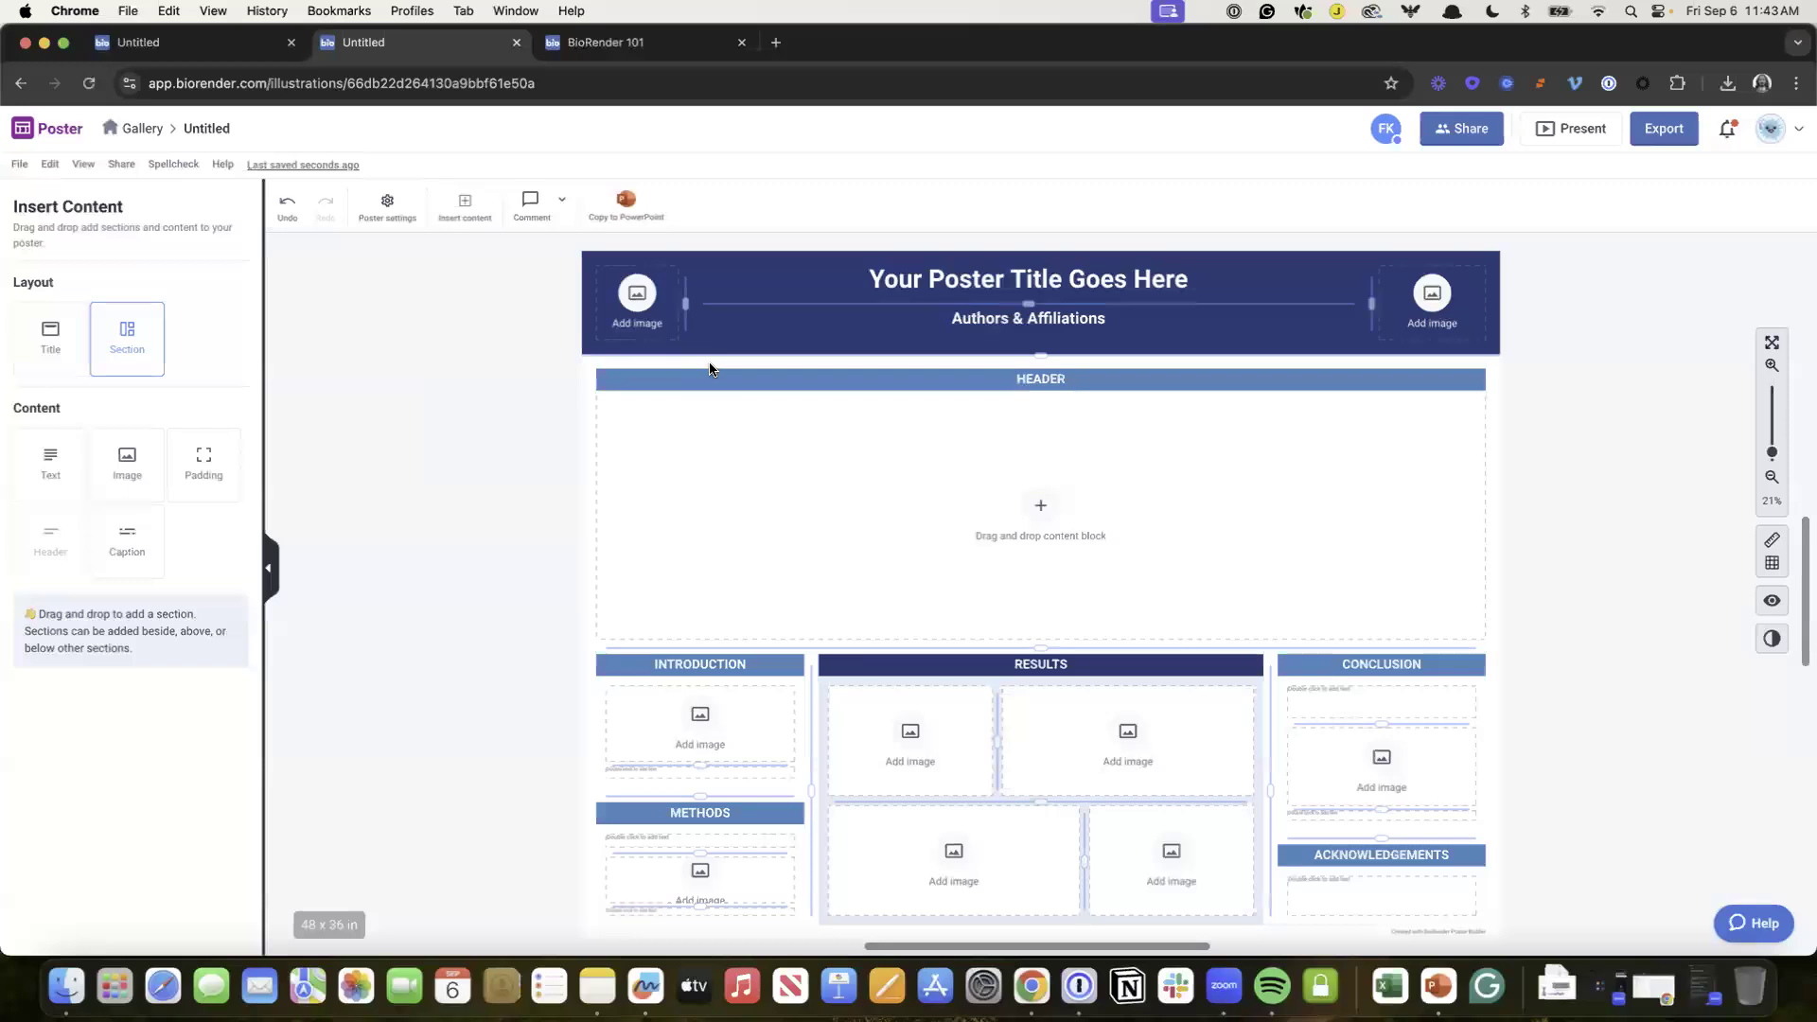
Step: Undo the full-width section and add a new section directly above Introduction, in the same column
left_click(287, 201)
left_click_drag(147, 344, 715, 380)
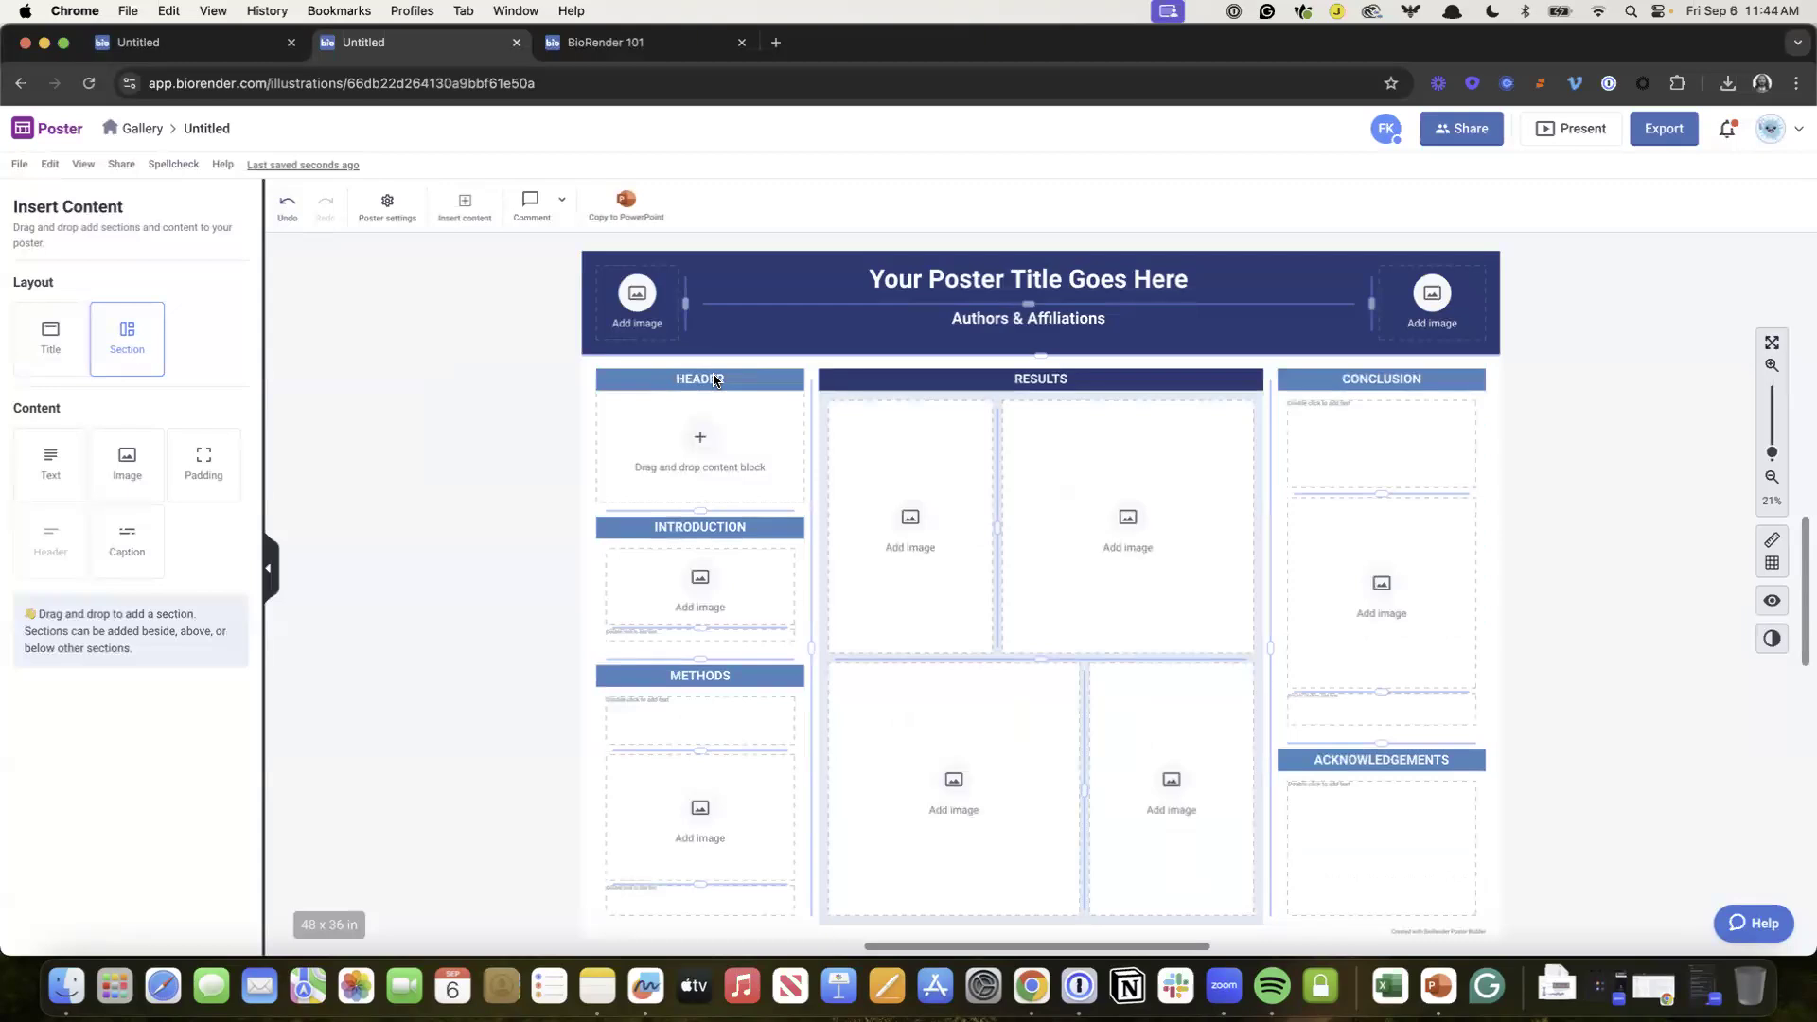
Step: Change the new section's header text above Introduction to "ABSTRACT" and deselect it
left_click(713, 380)
left_click(713, 379)
double_click(715, 379)
type("ABSTRACT")
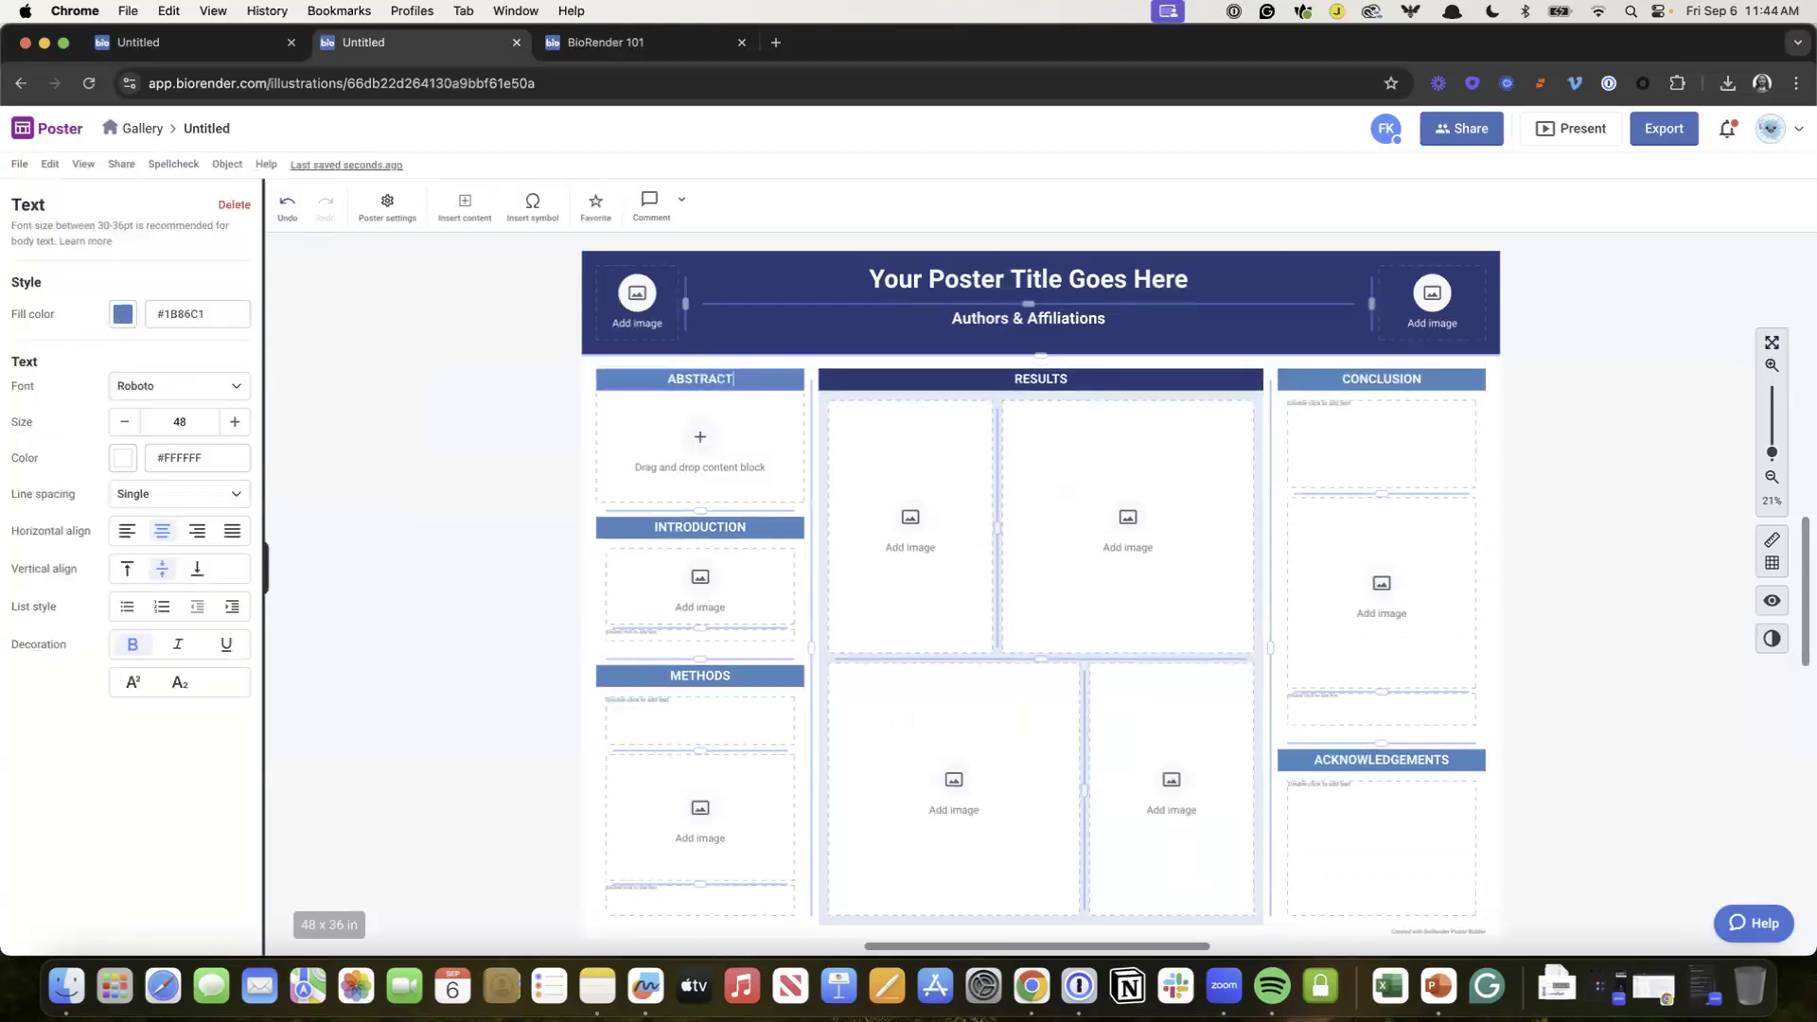
left_click(468, 479)
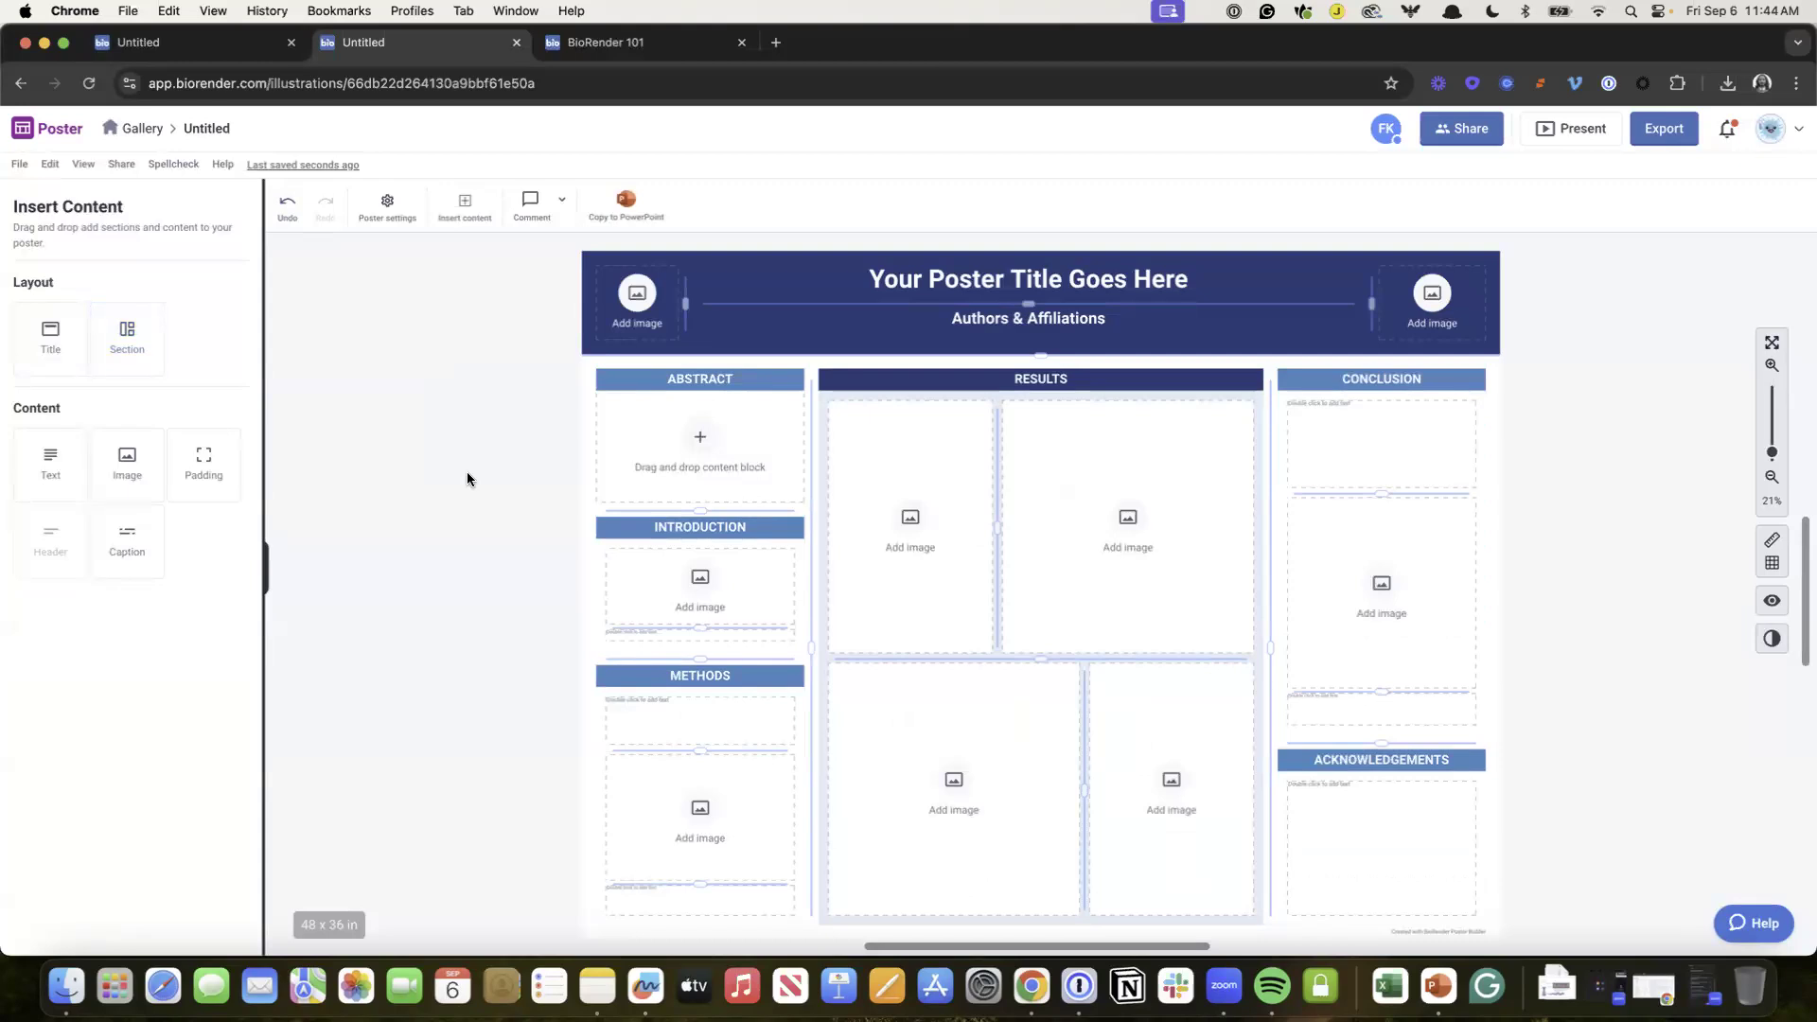
Step: Delete the Methods section from the poster and add an image placeholder to the empty Abstract section
left_click(595, 698)
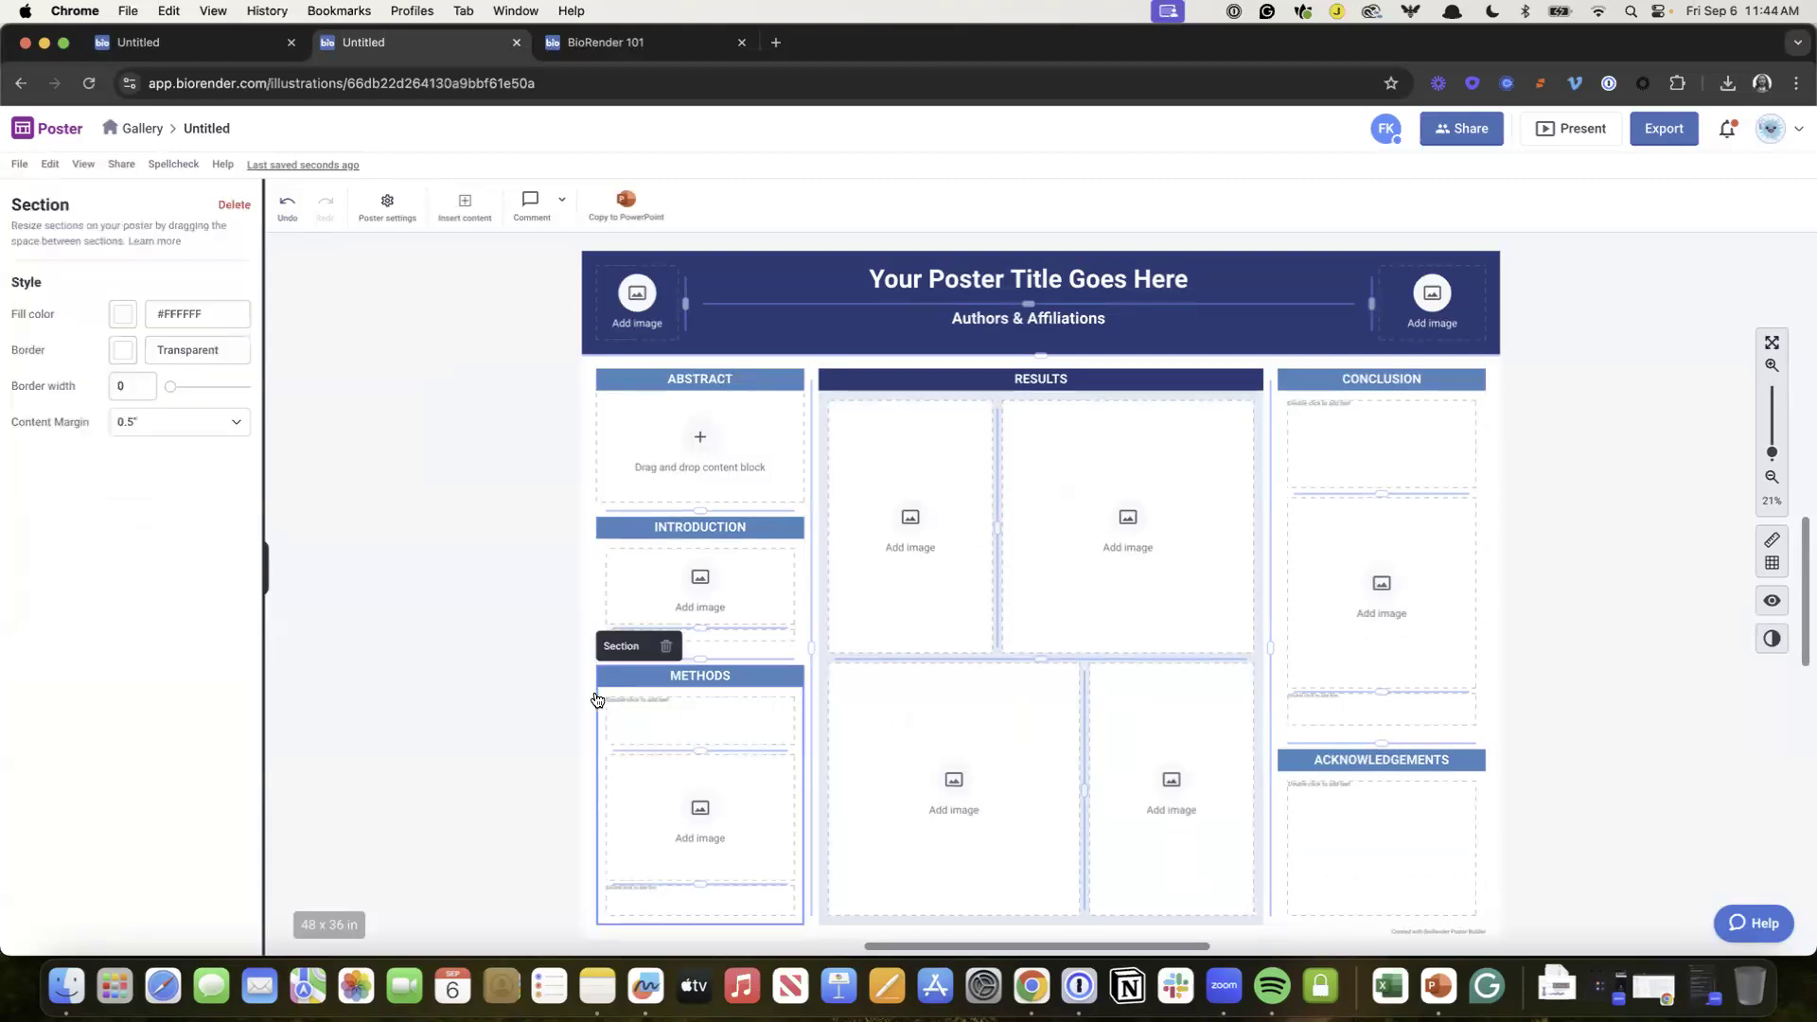
left_click(665, 649)
left_click(1086, 584)
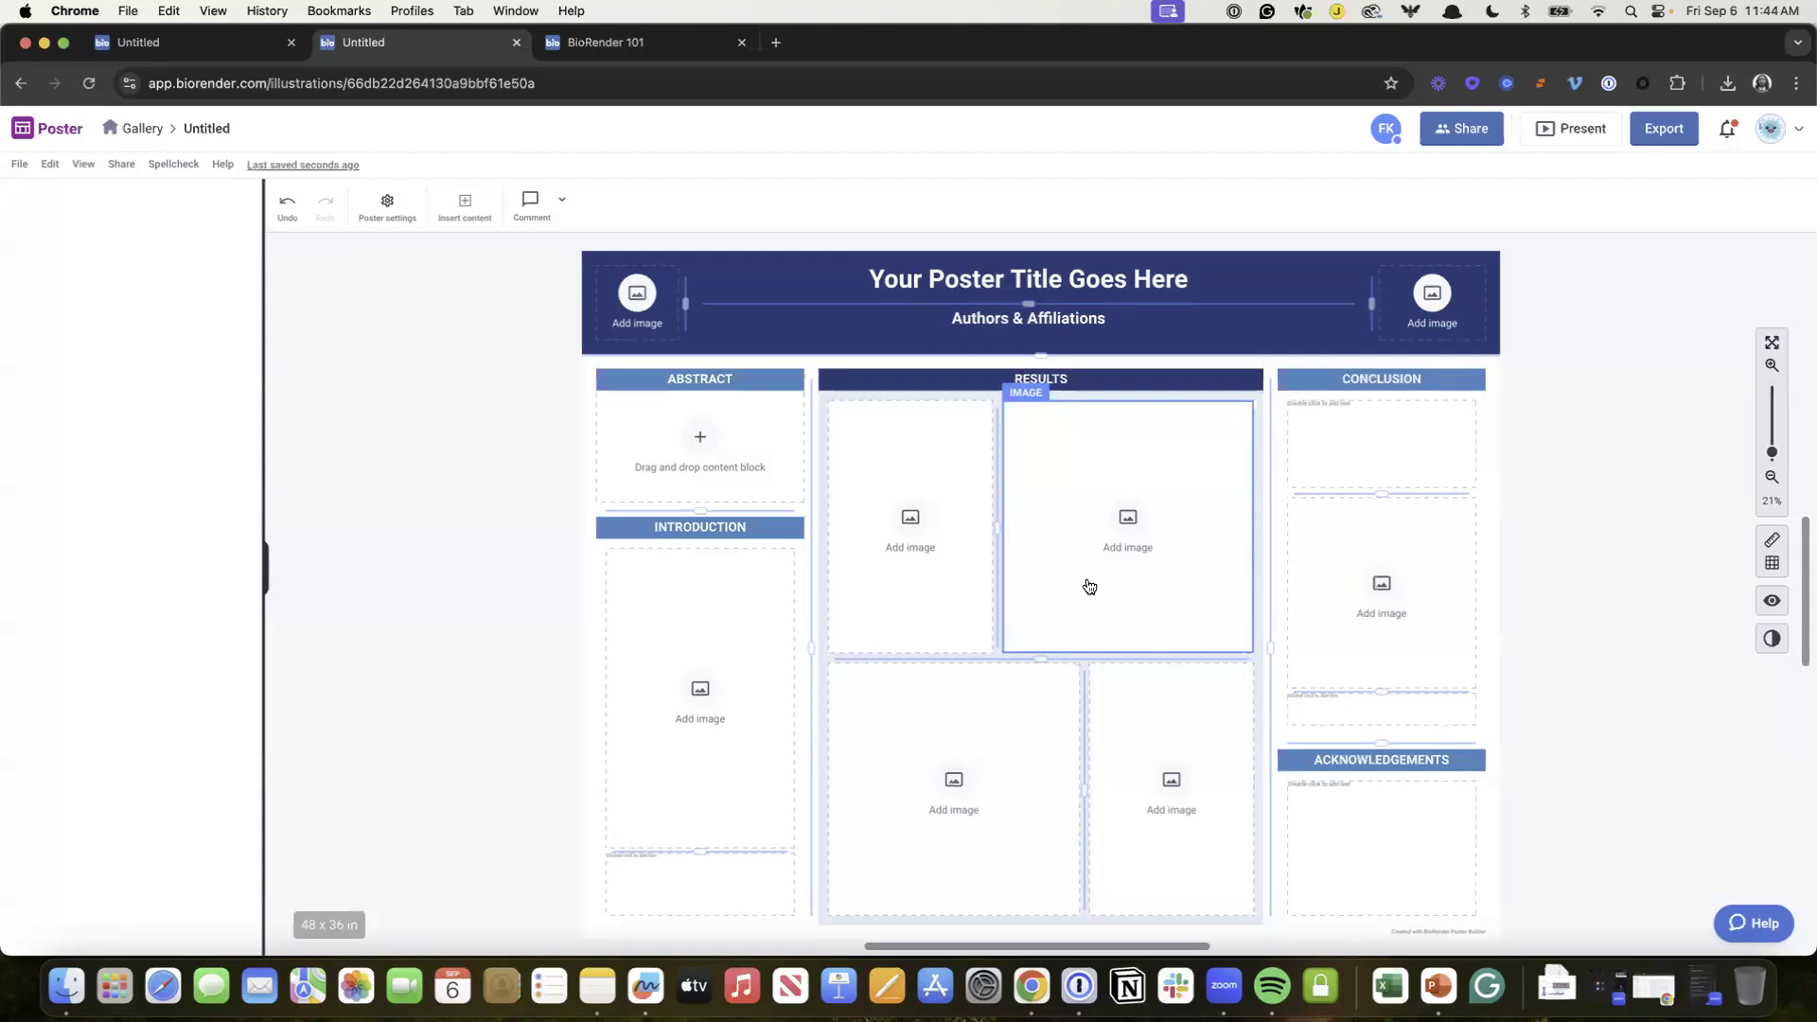
left_click(474, 435)
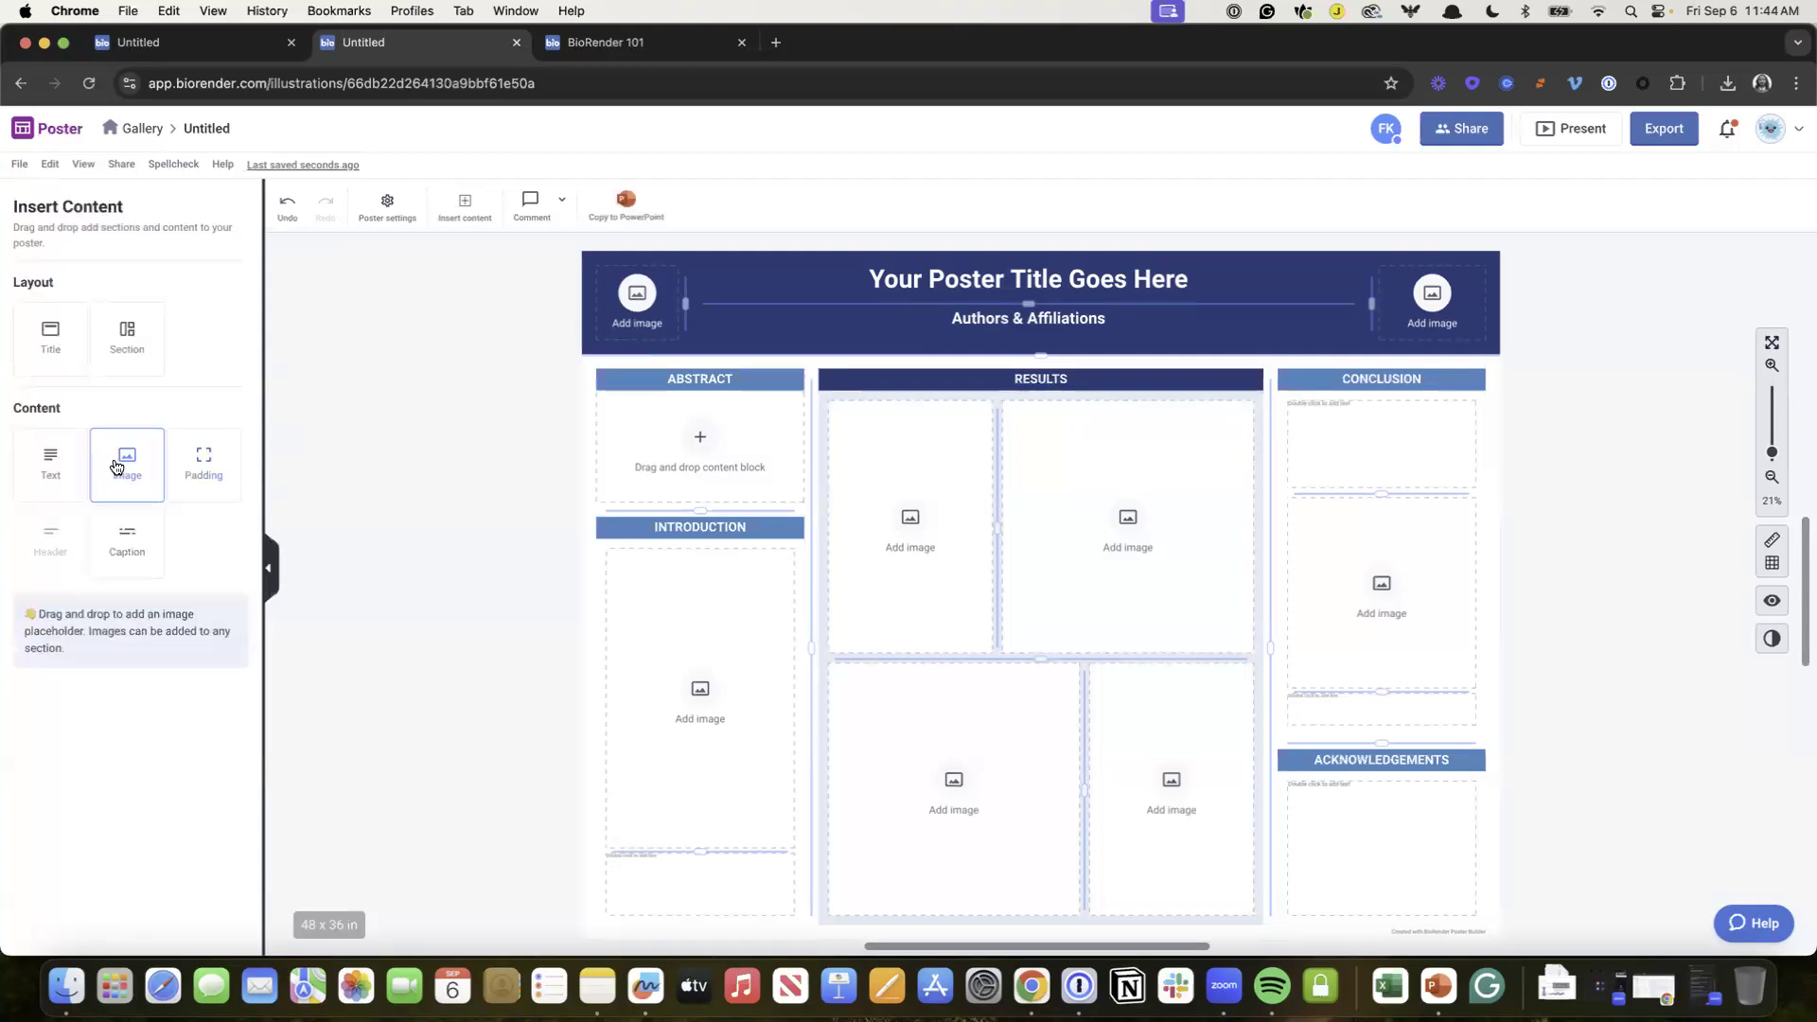
left_click_drag(115, 465, 682, 452)
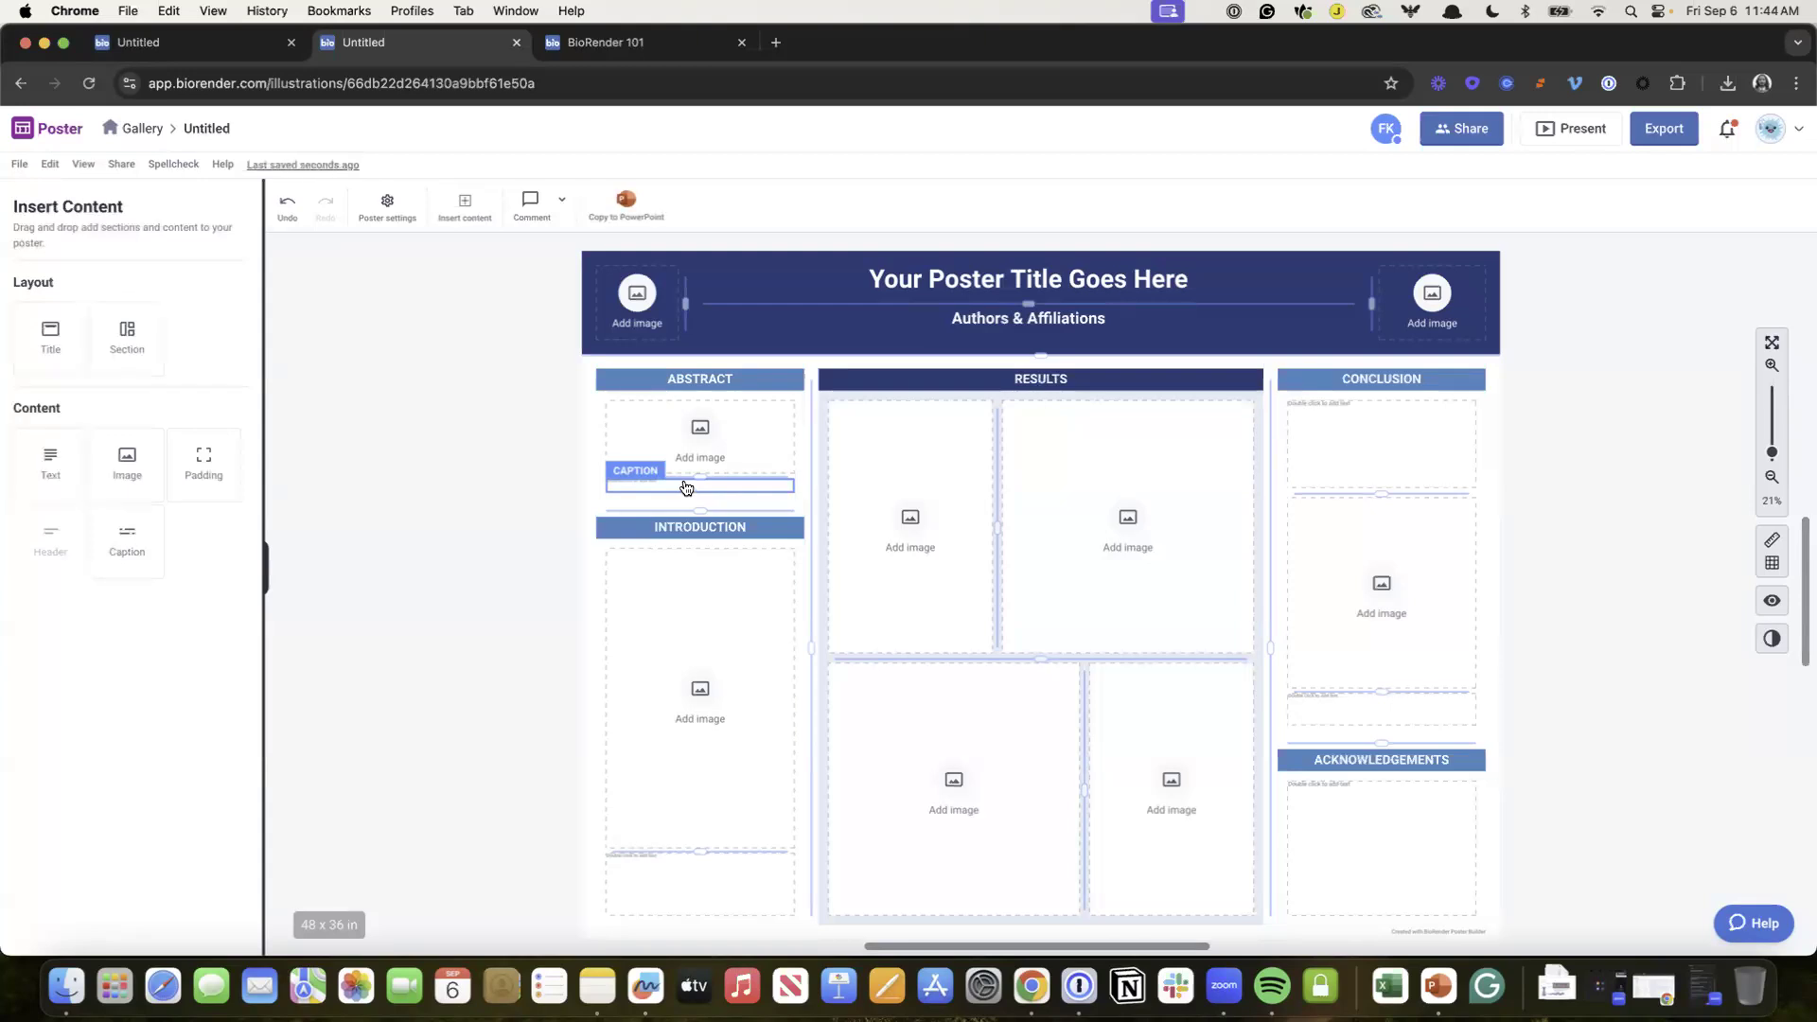
Step: Fill the wider upper image placeholder in Results with the uploaded Adipose Tissue.png and make the upper image row taller
left_click(1128, 518)
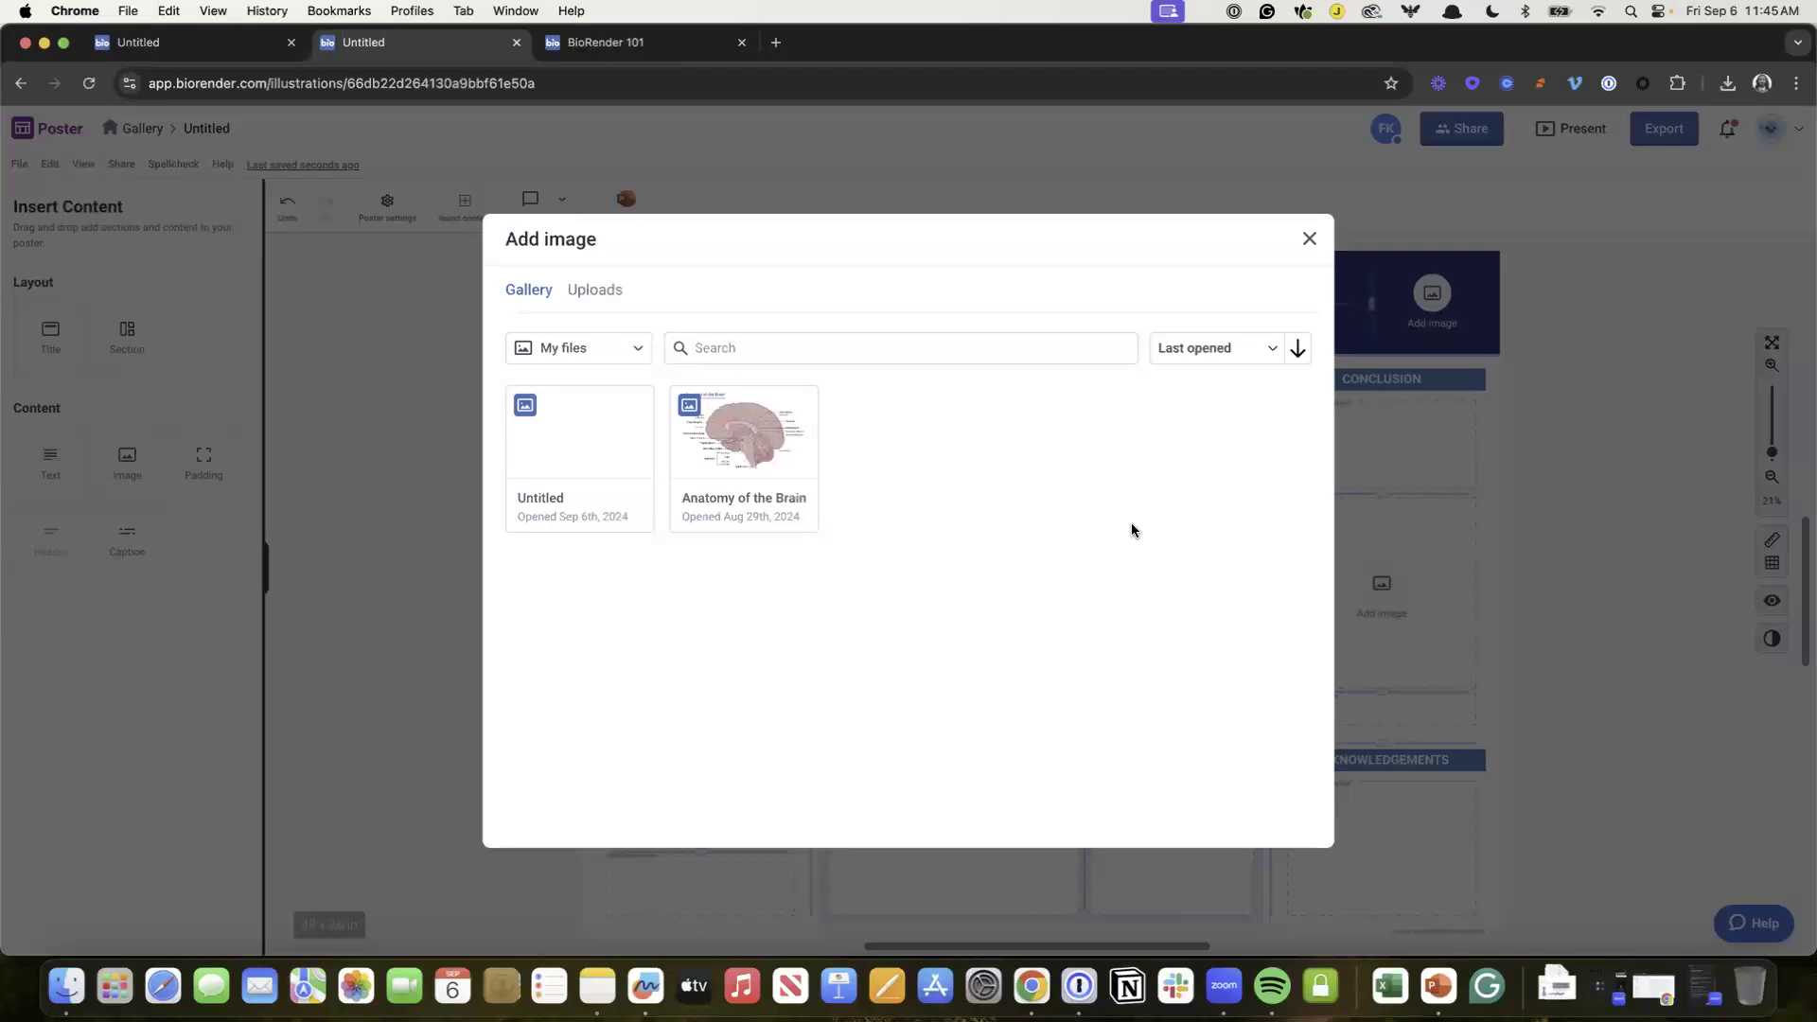
left_click(606, 300)
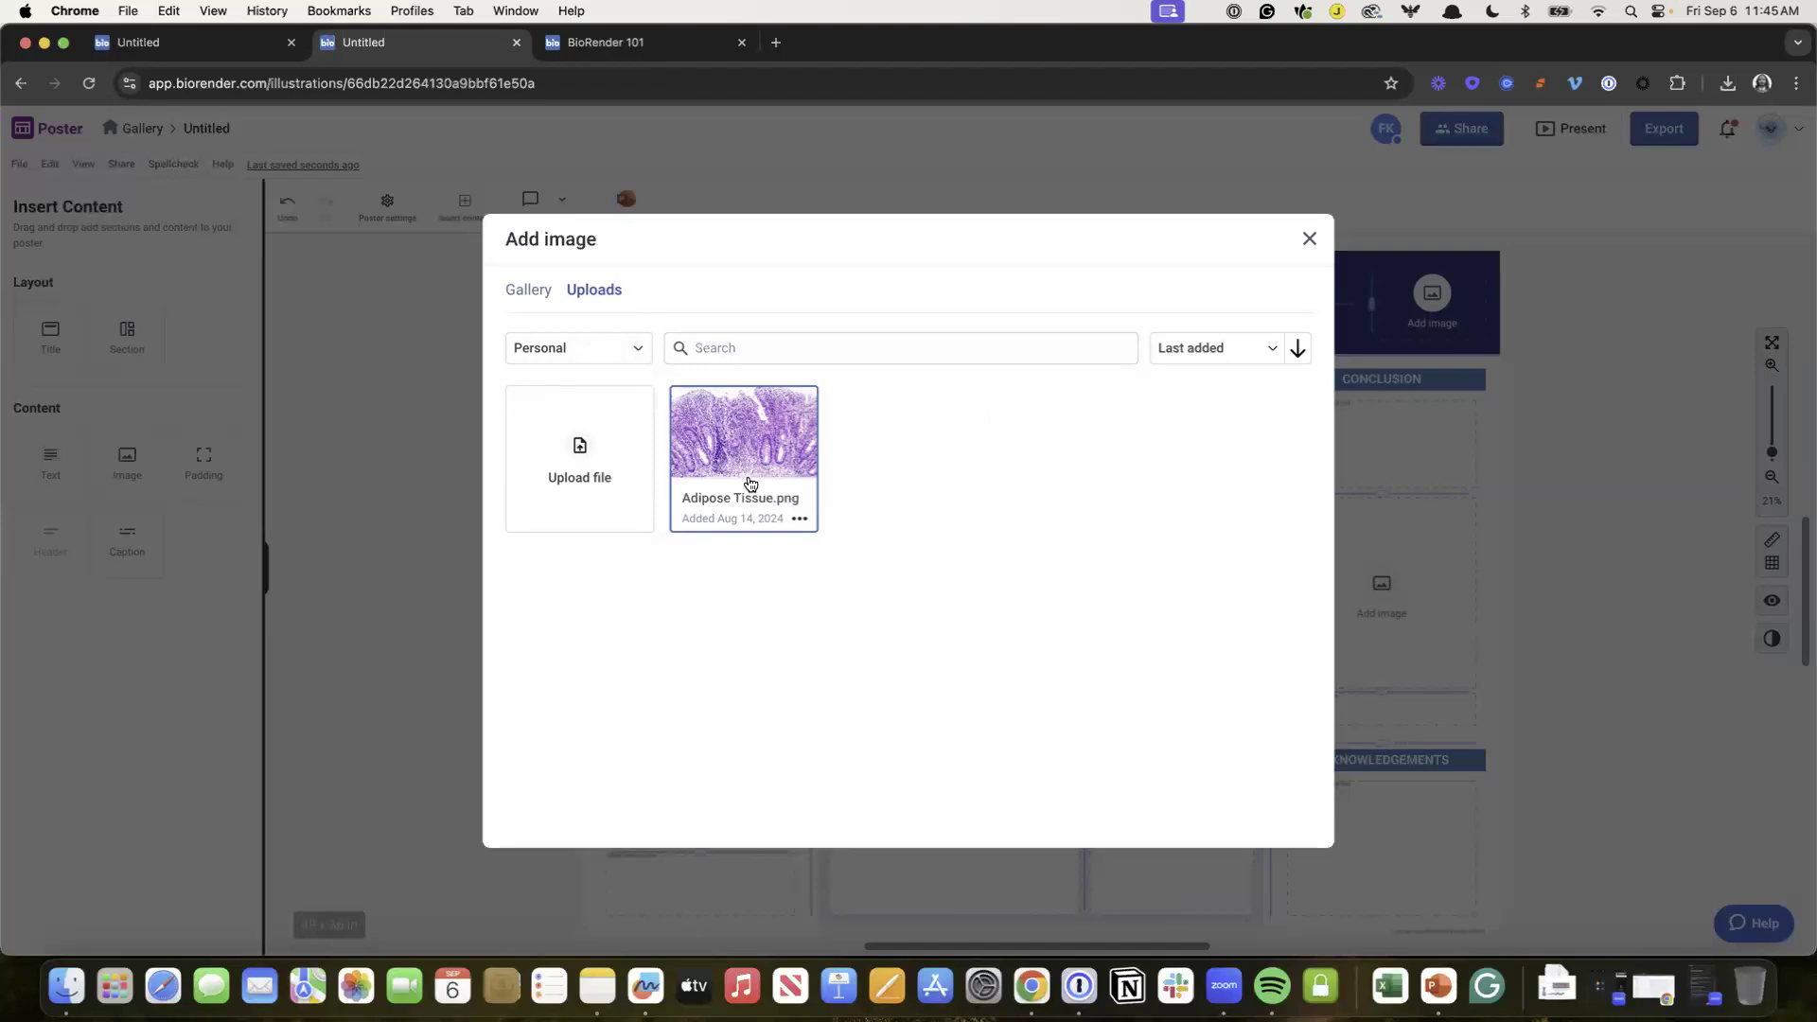
left_click(756, 462)
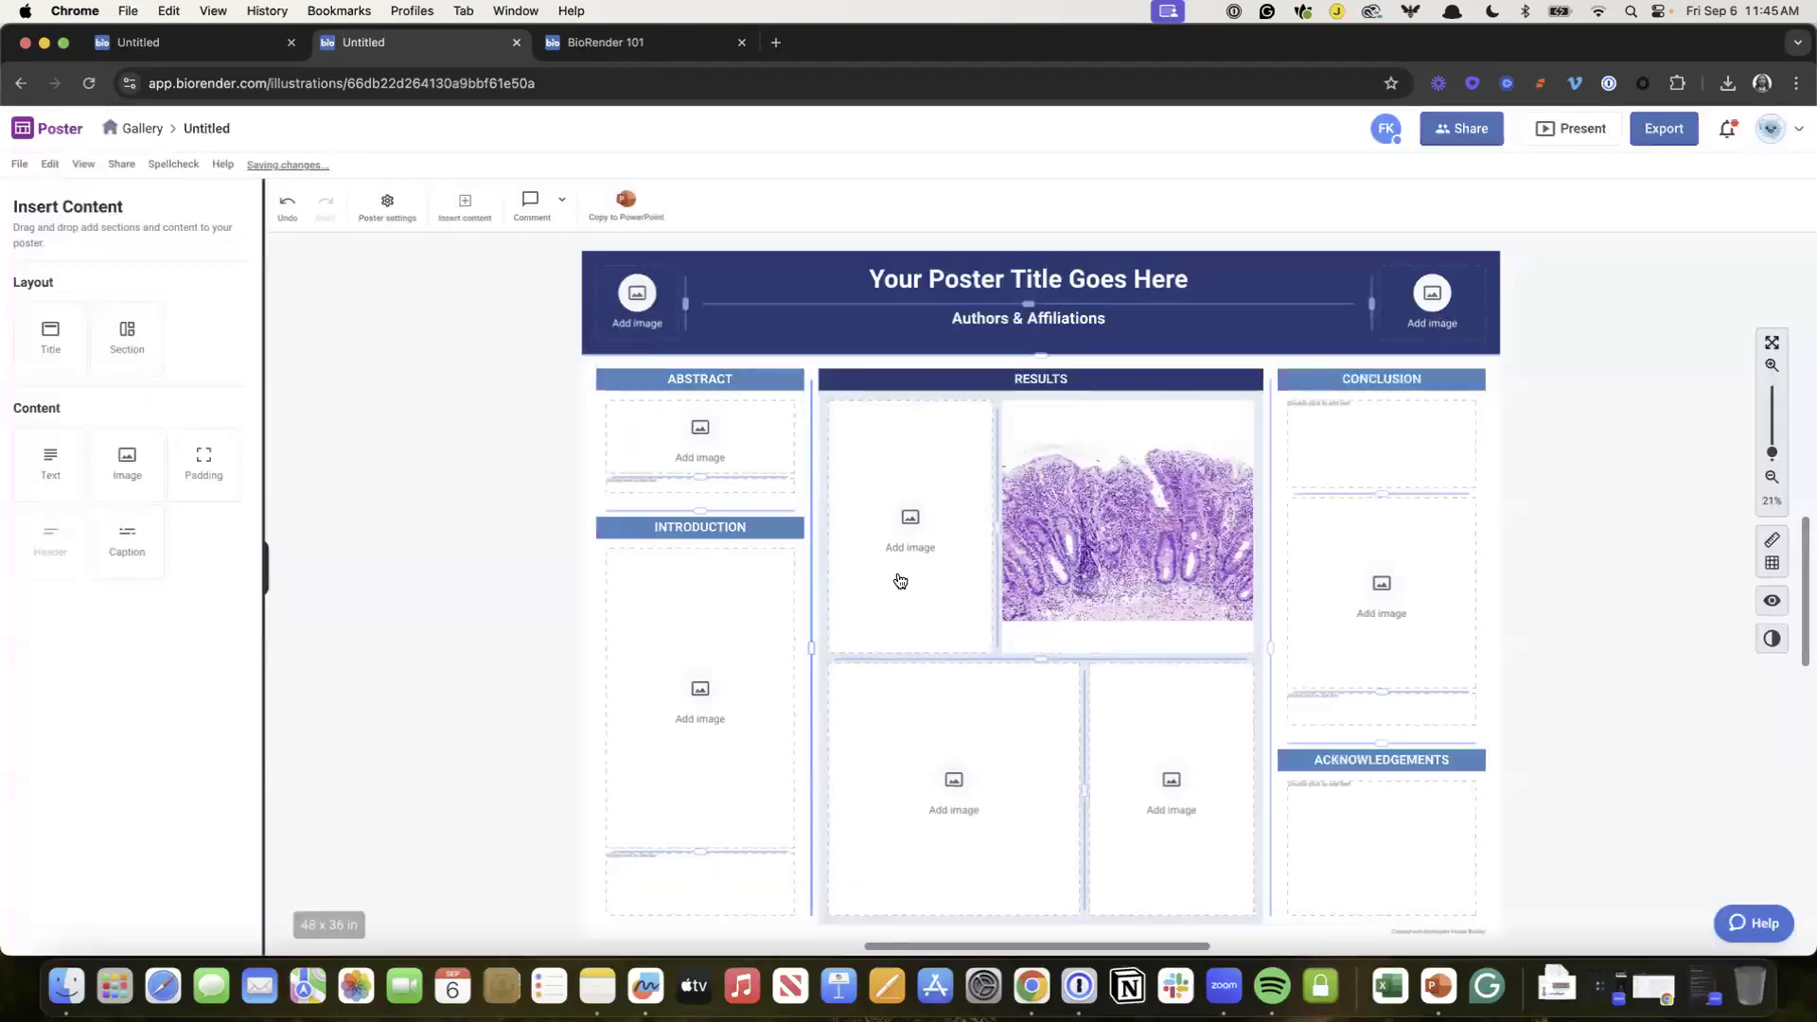
left_click_drag(1042, 658, 1046, 780)
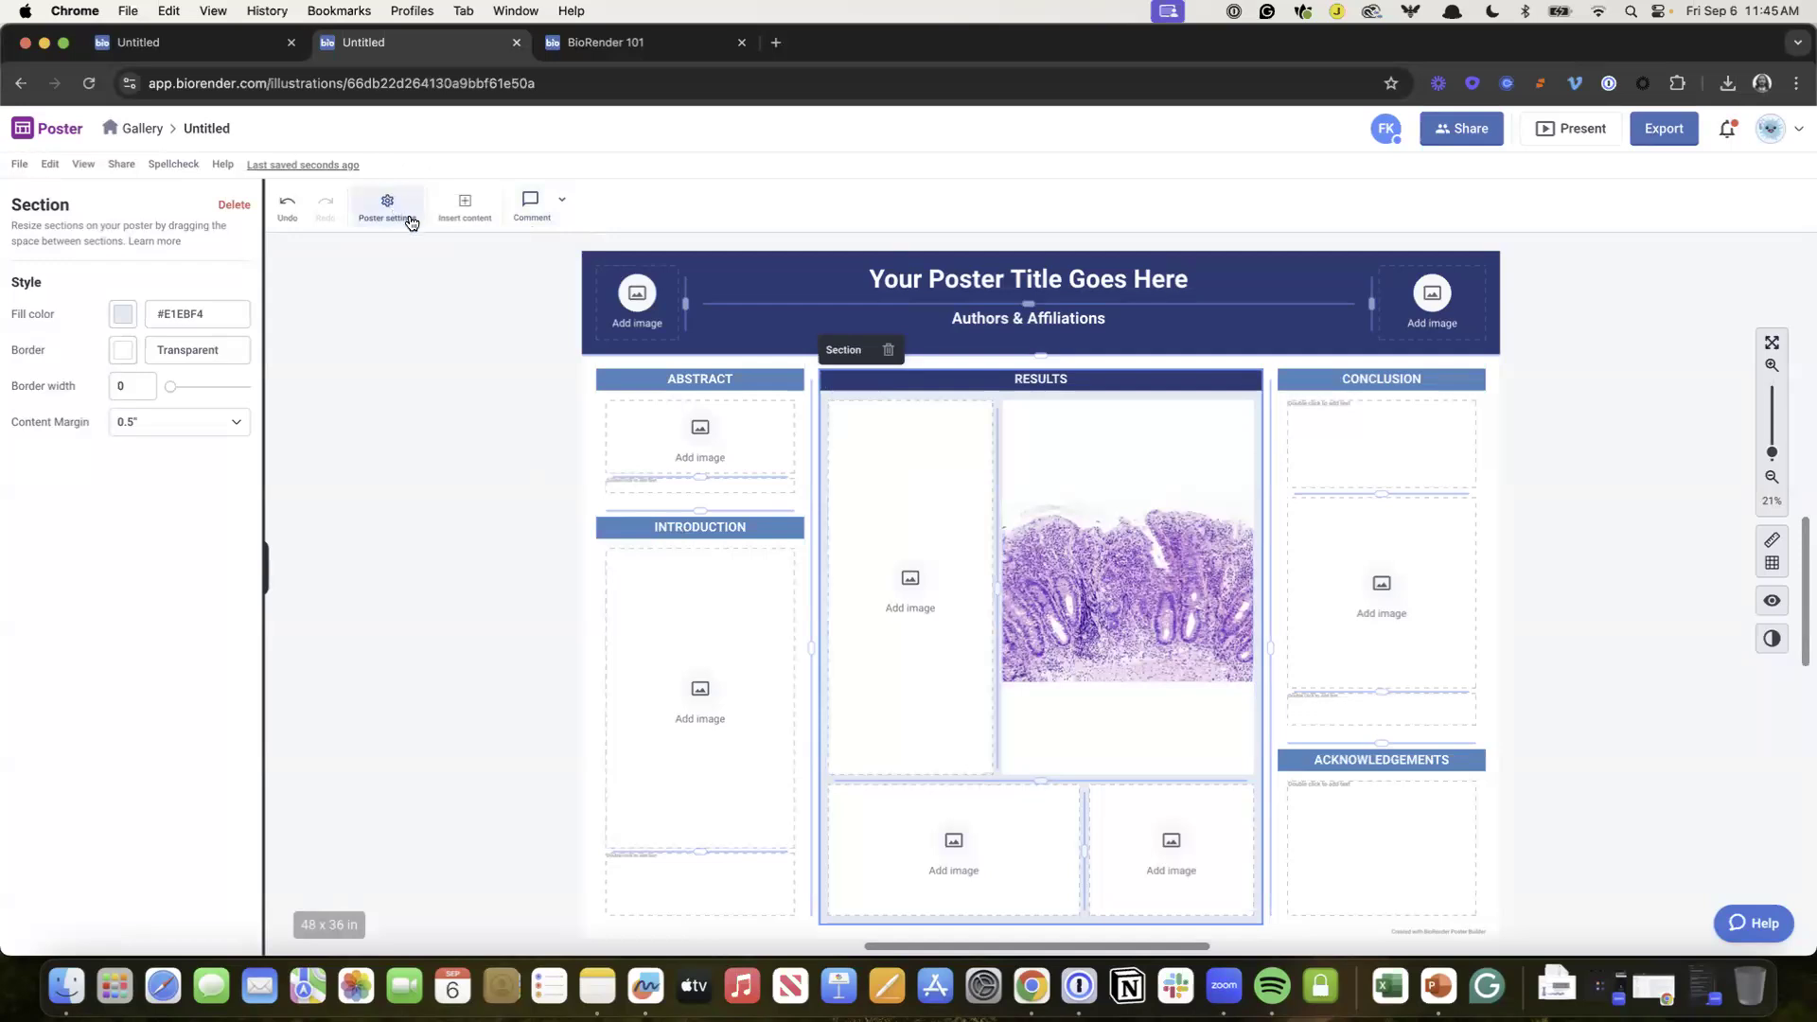
Step: Set the poster's section margin to 1" and its content margin to 0.75"
left_click(411, 219)
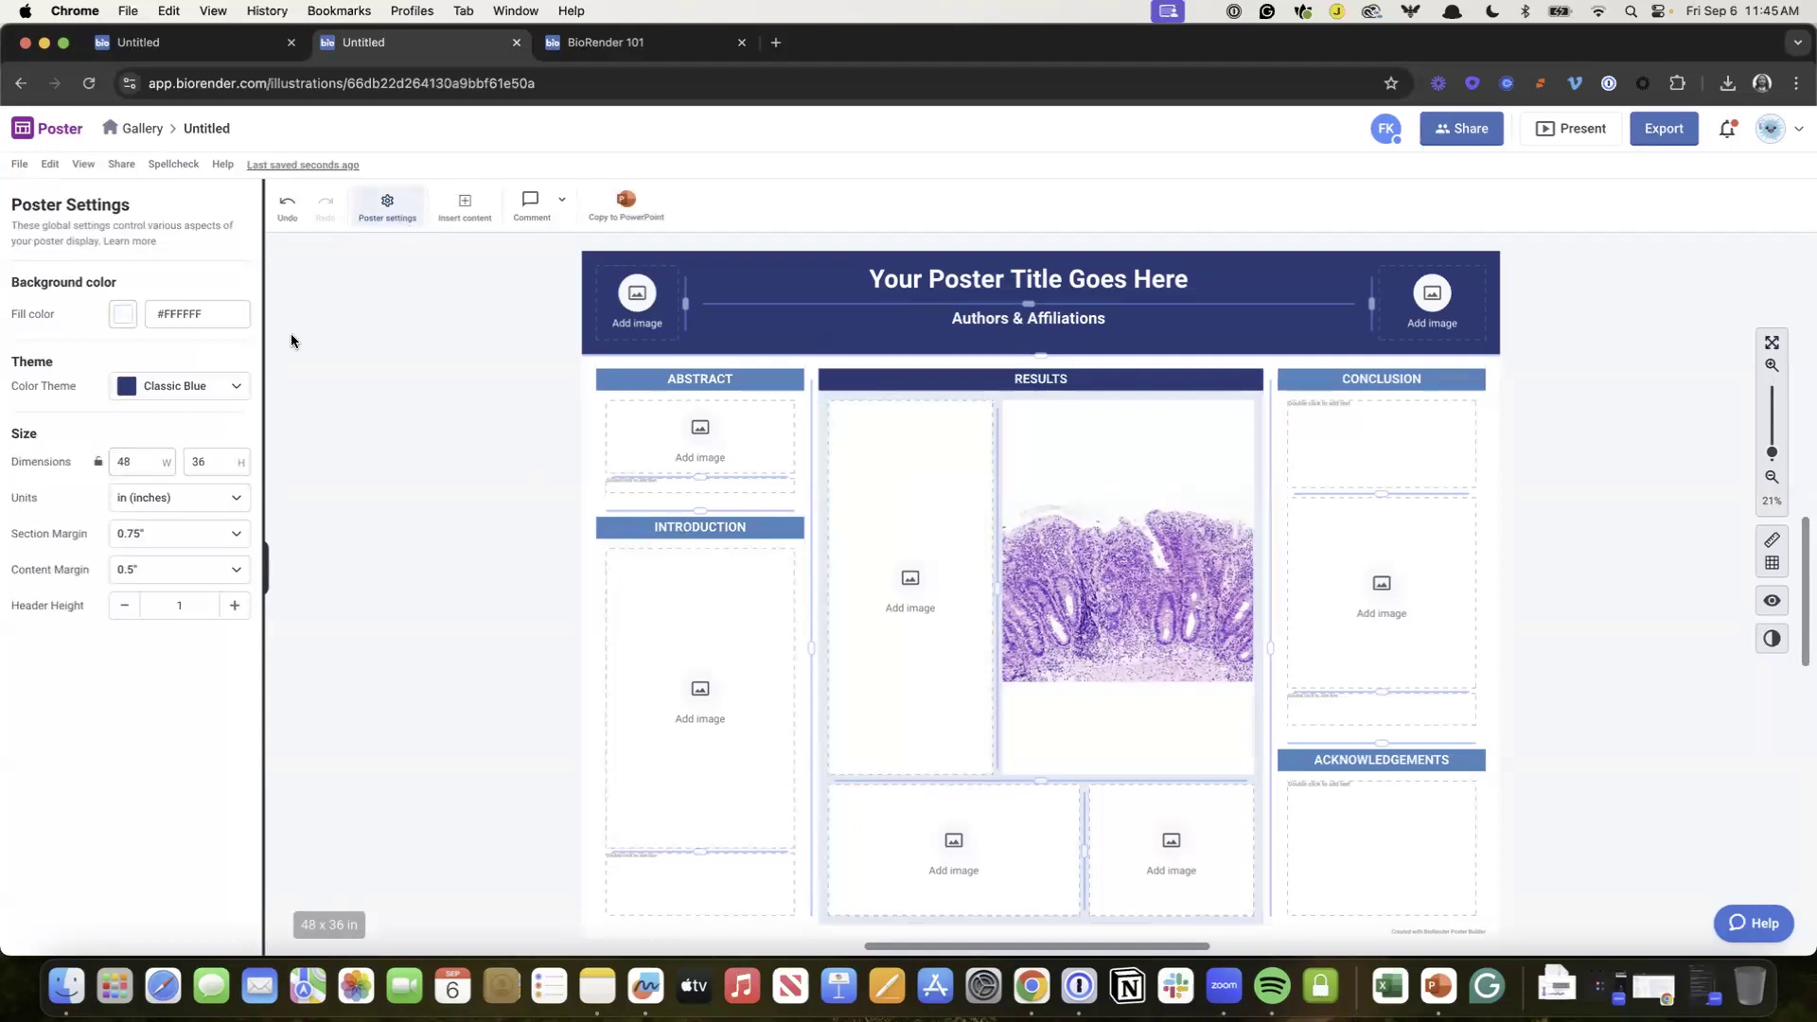
left_click(183, 540)
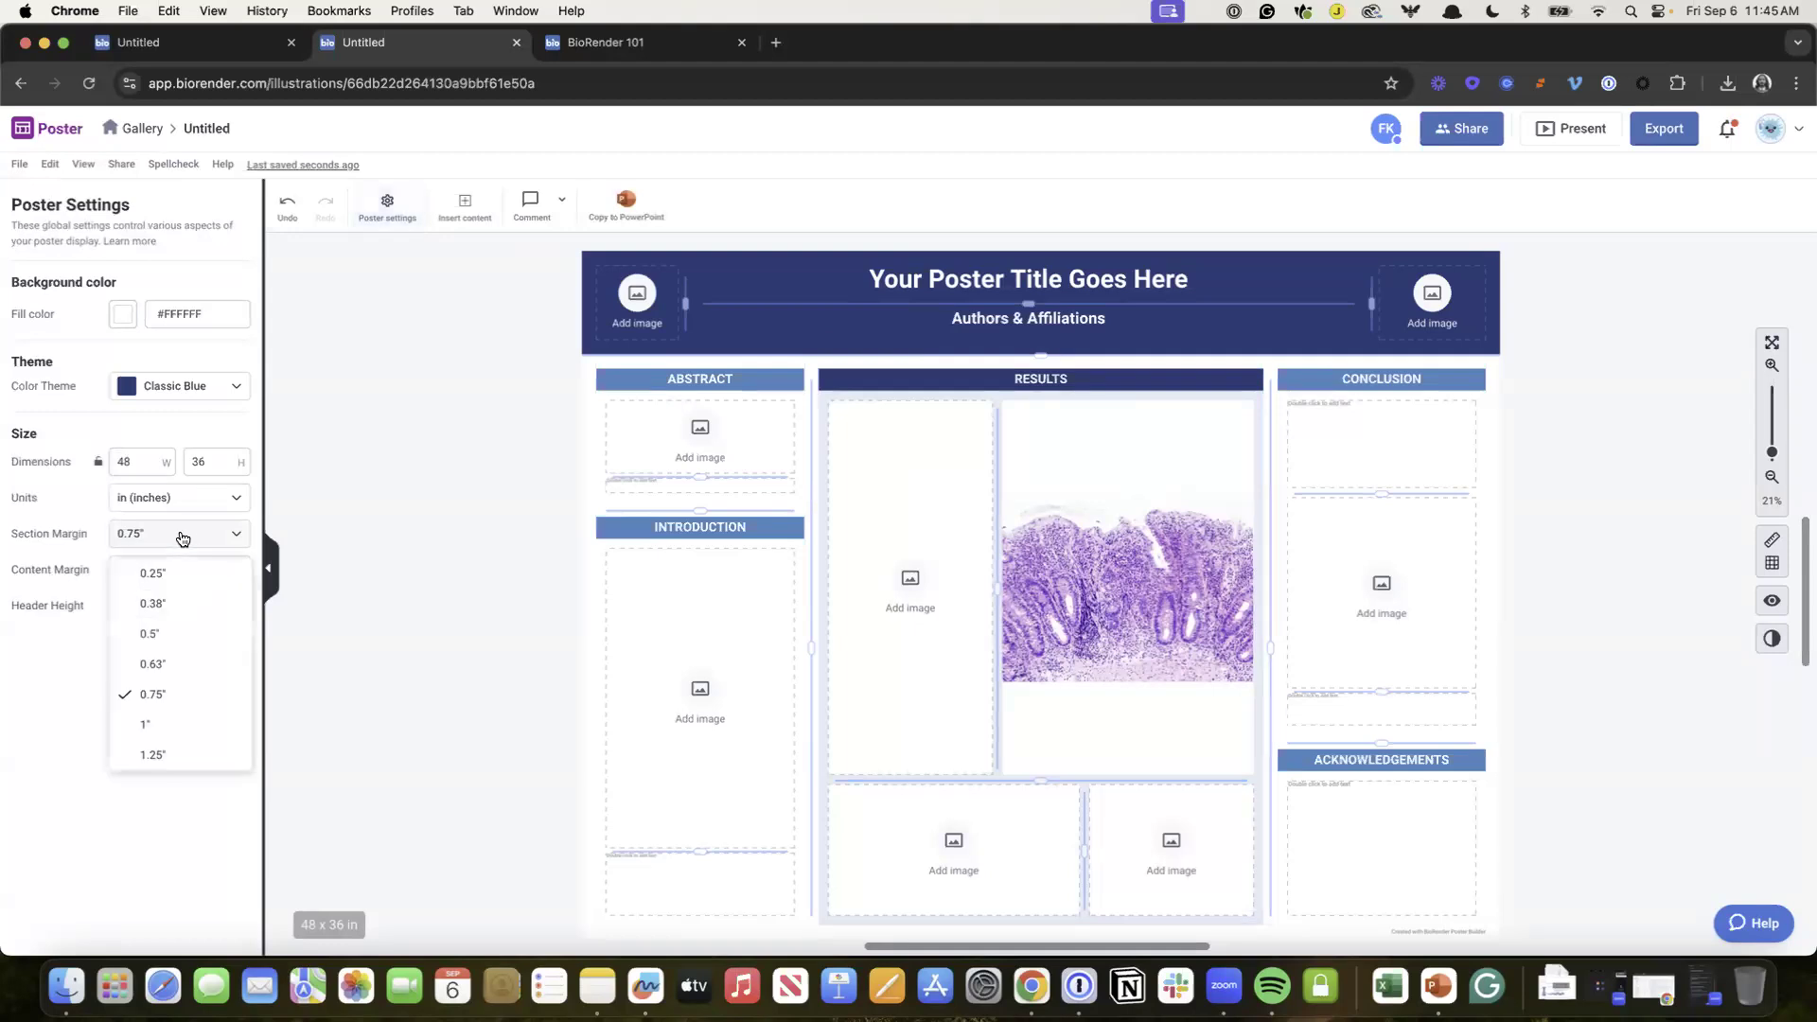
left_click(157, 724)
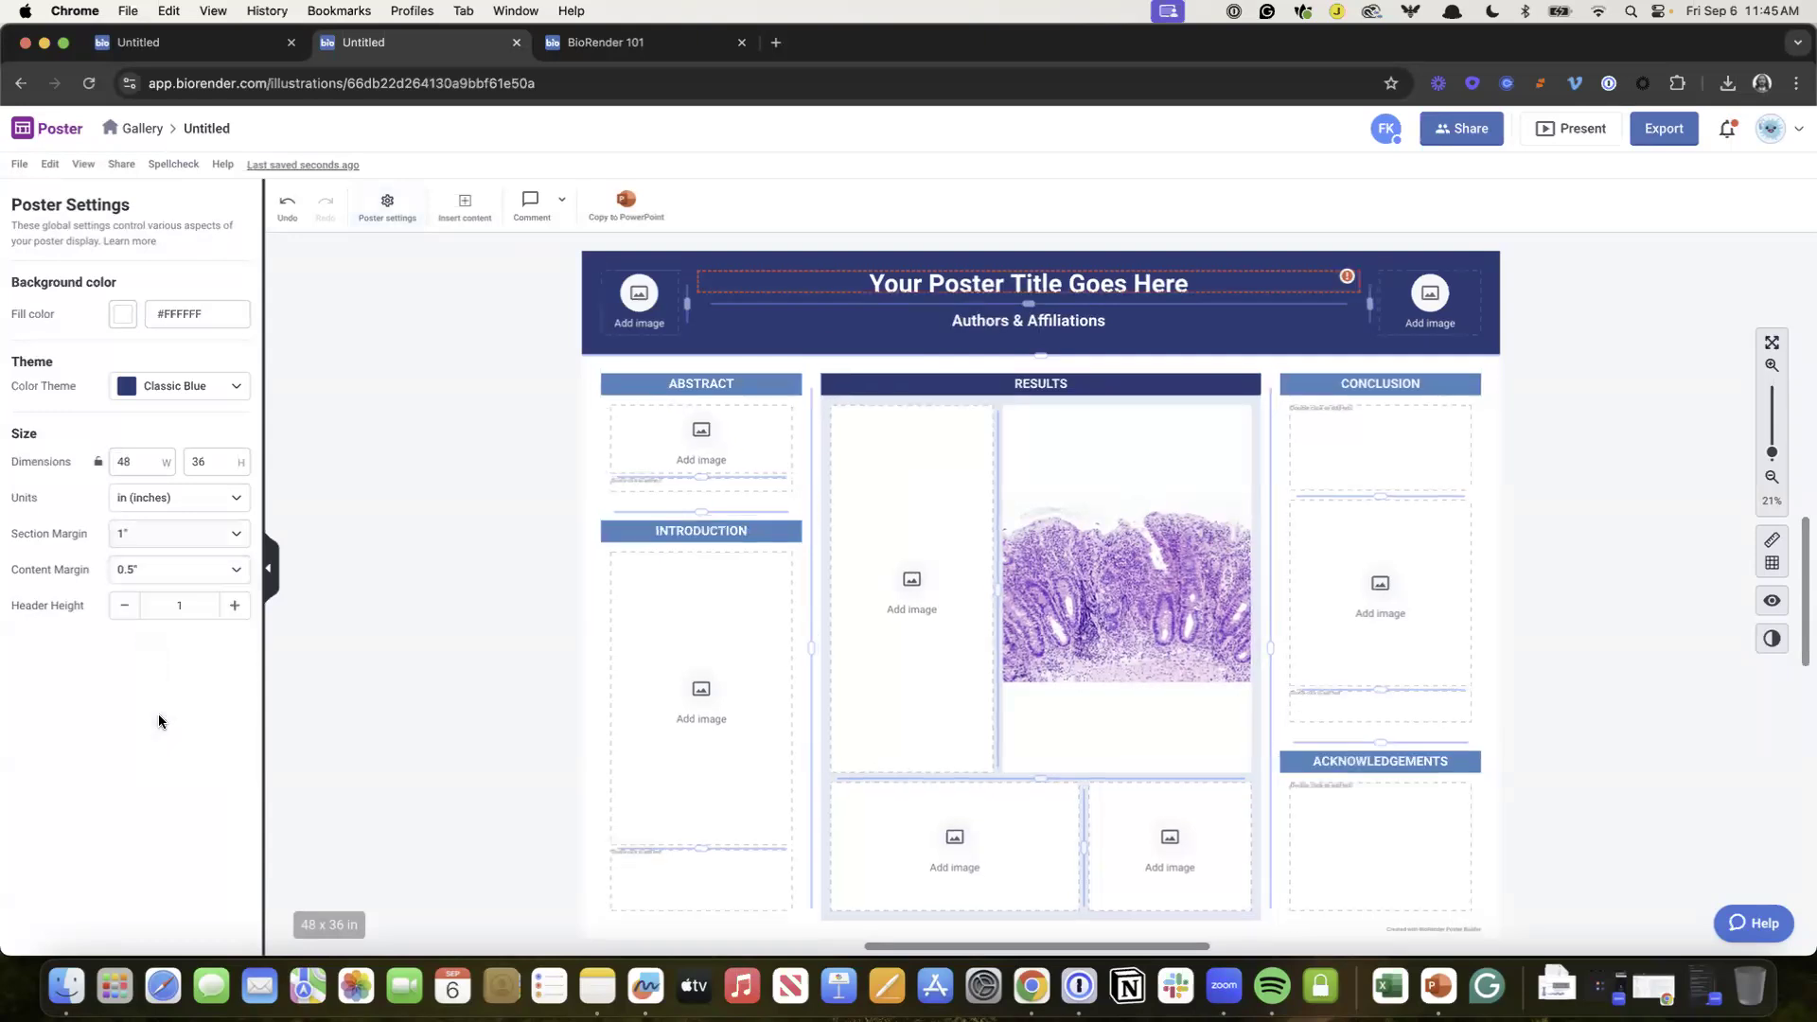
left_click(137, 569)
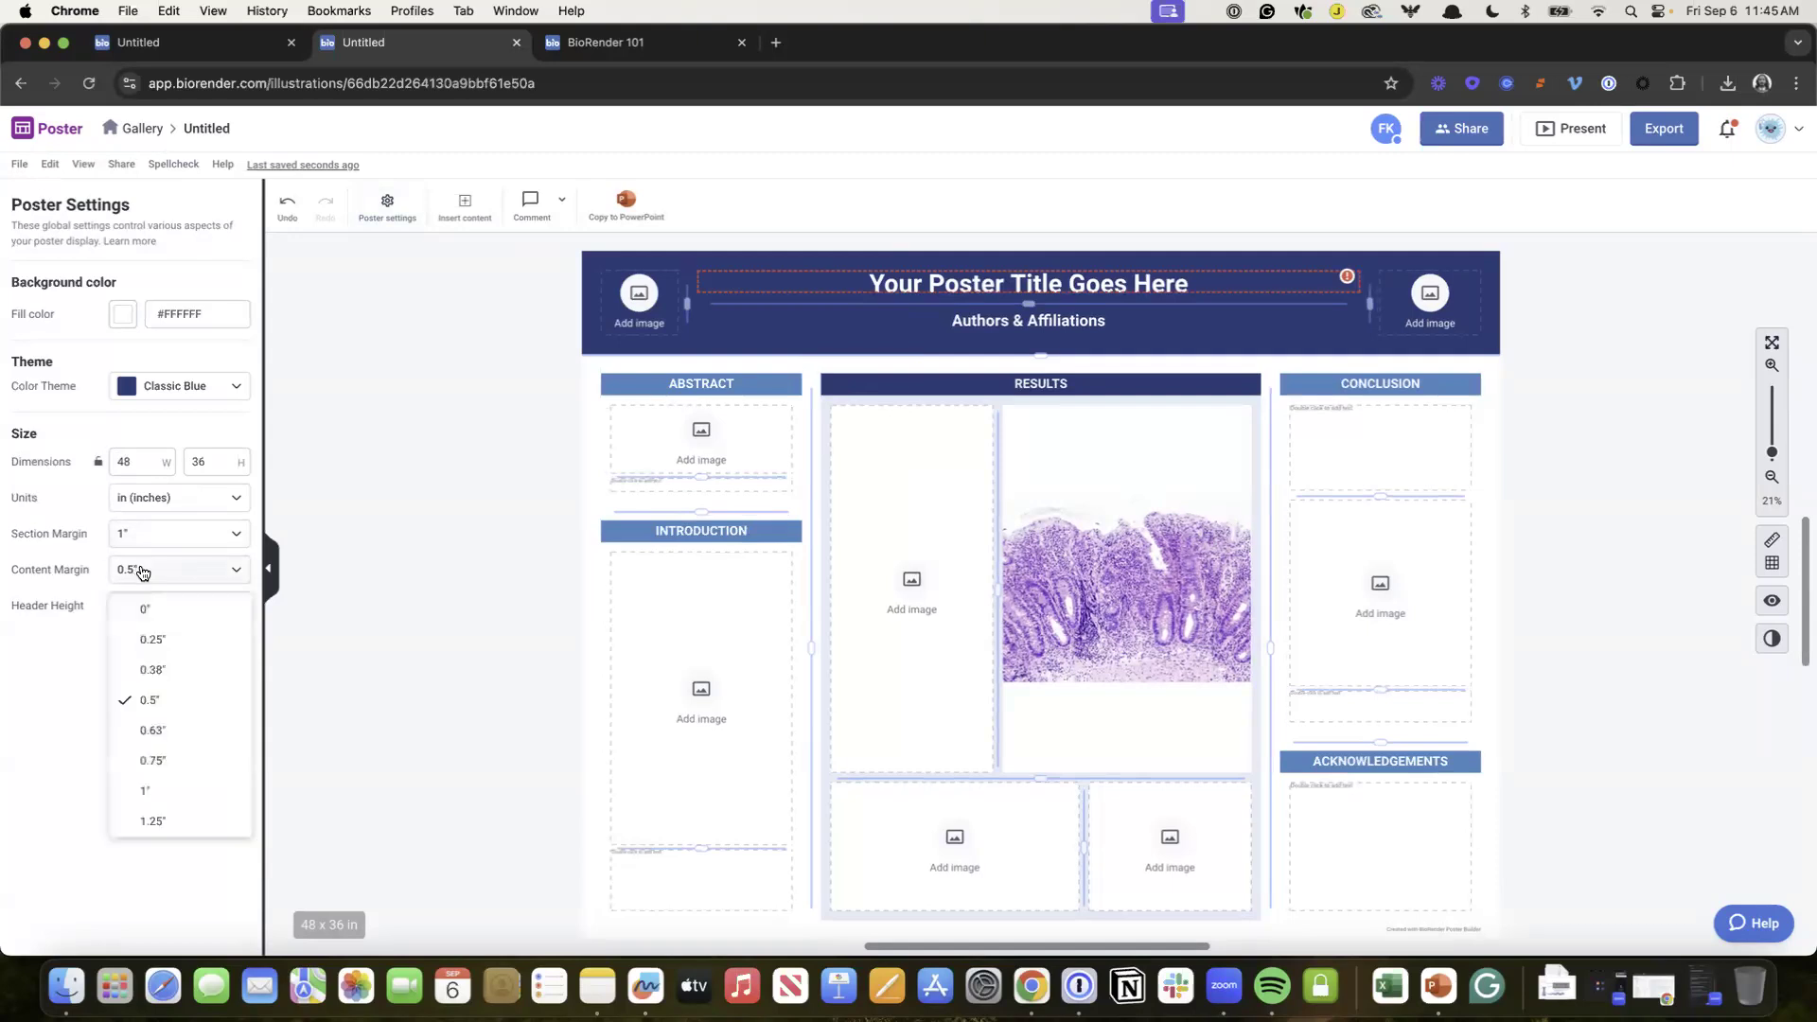
left_click(151, 759)
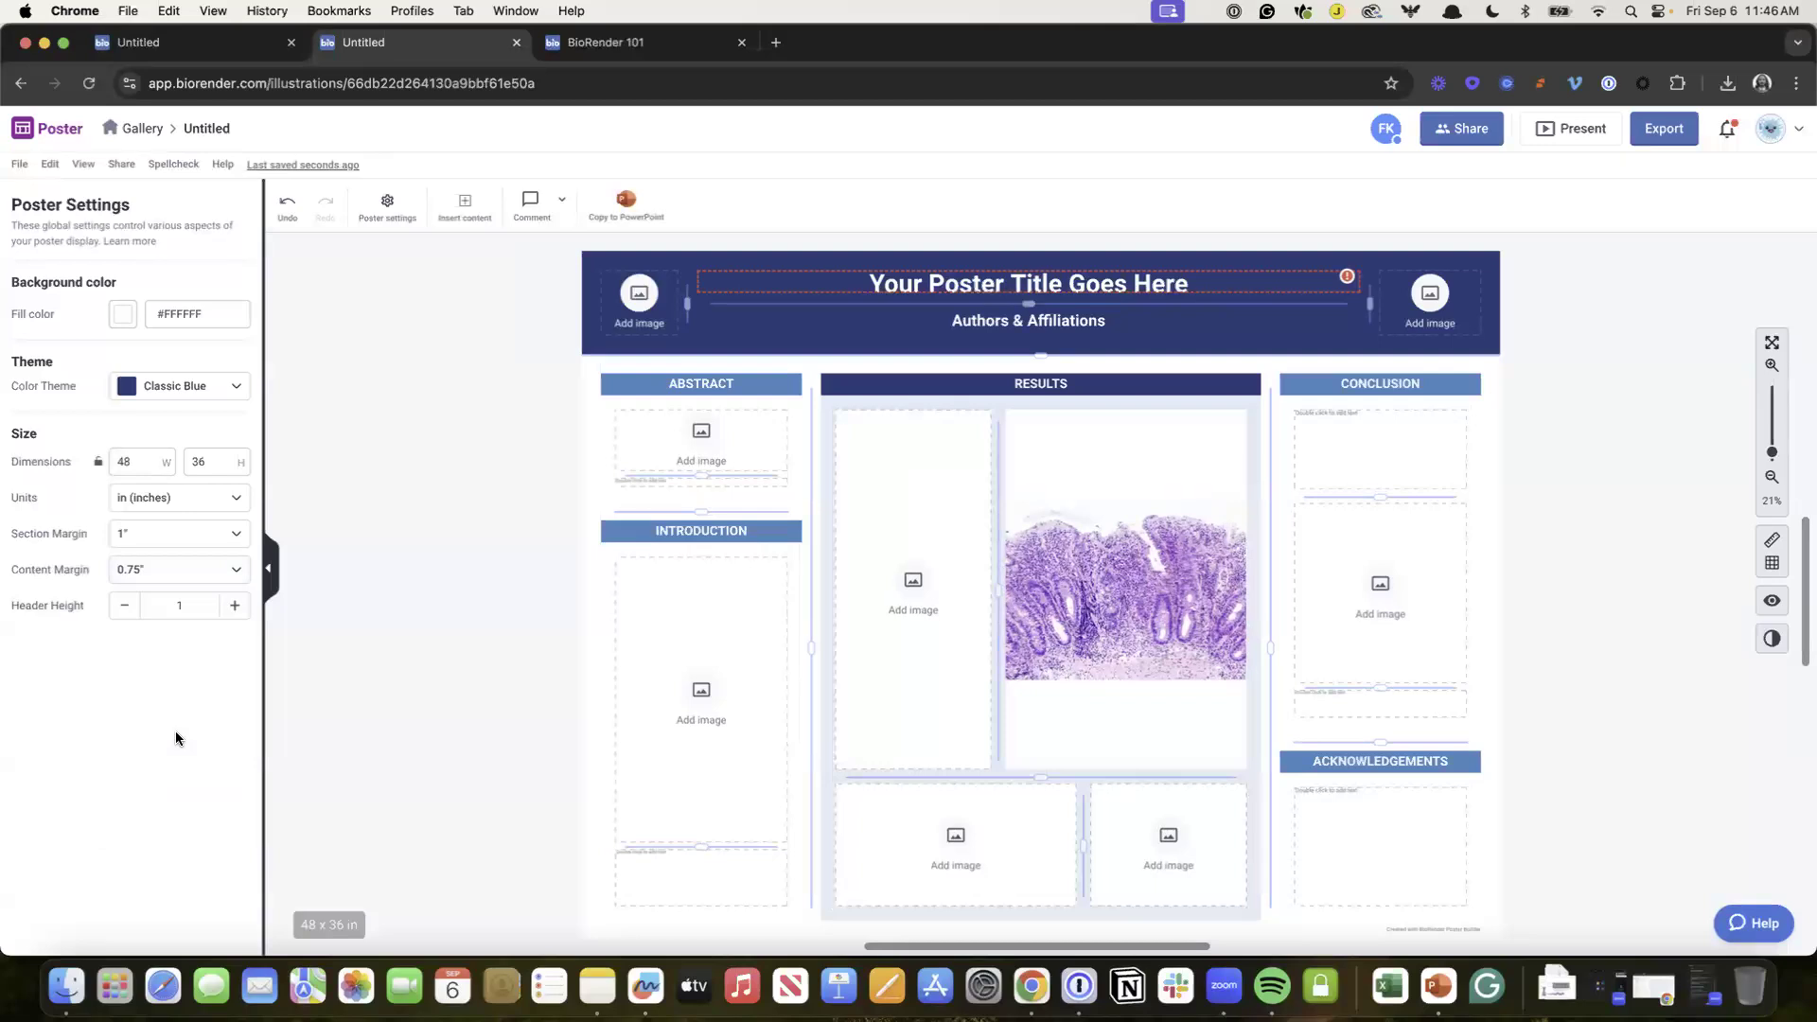
Step: Switch to the BioRender 101 presentation and view the Agenda - Summary slide followed by the 201 and 301 slide
left_click(598, 56)
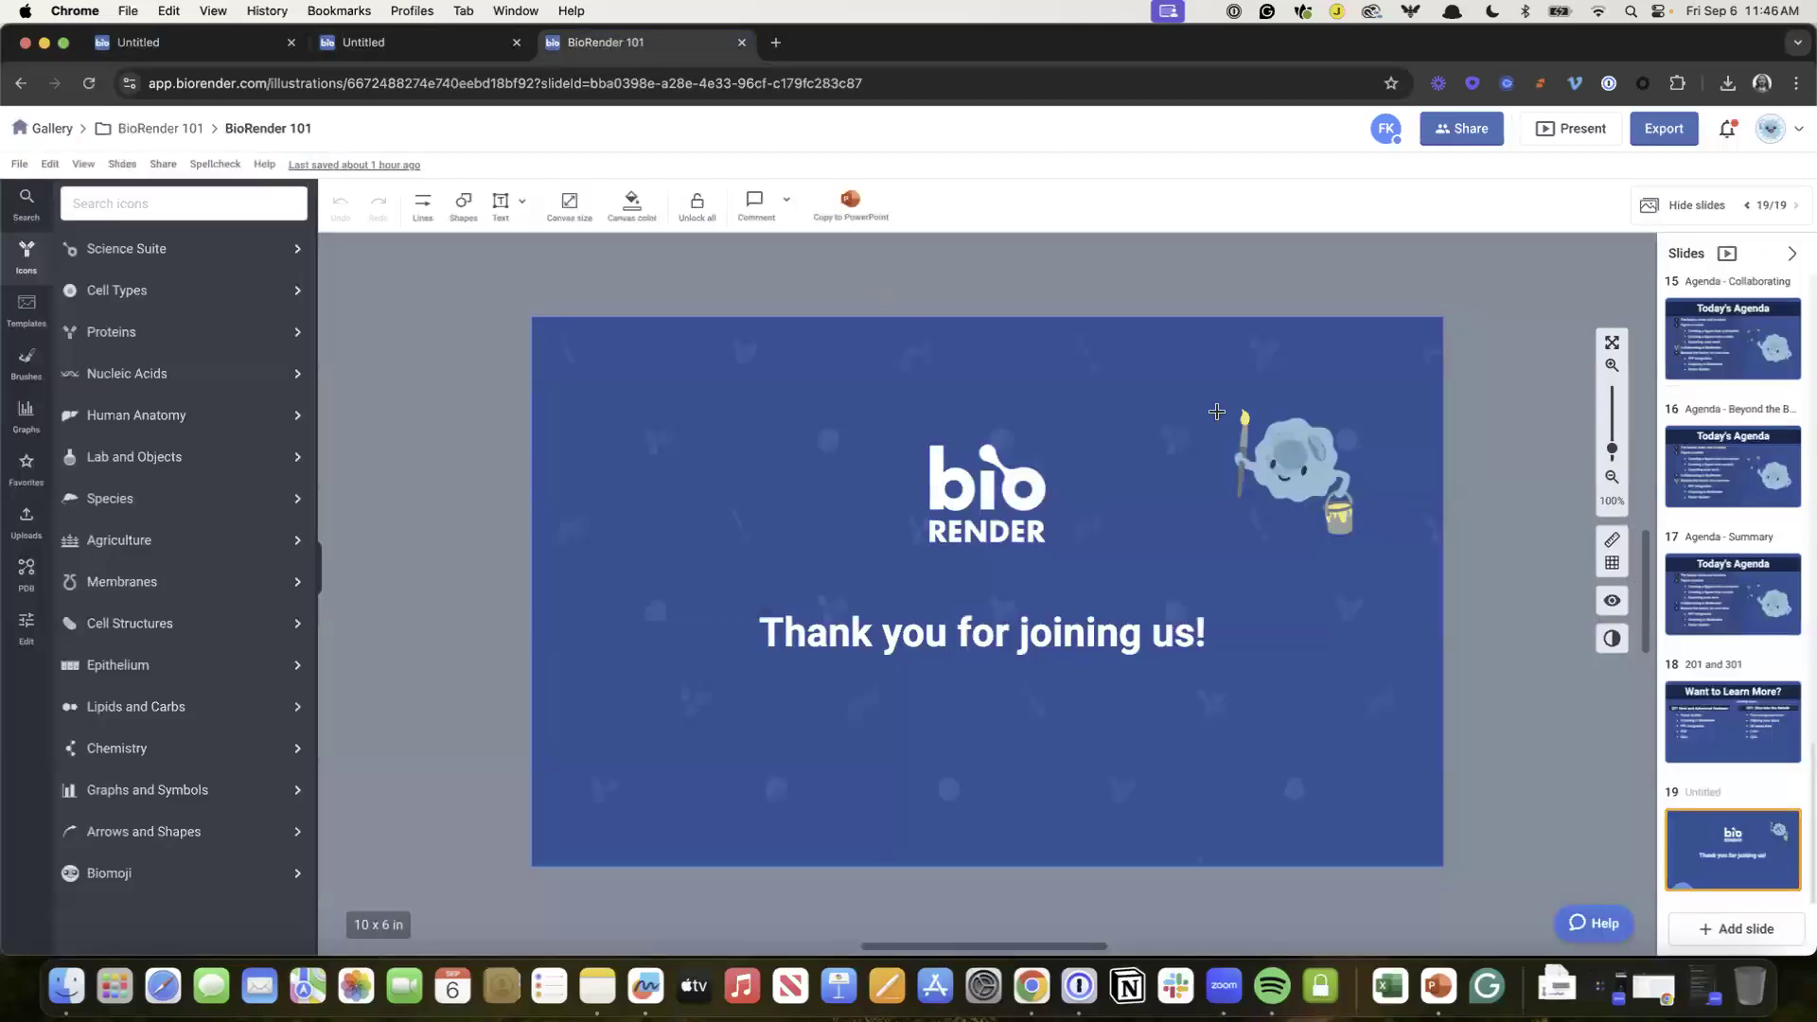
left_click(1714, 625)
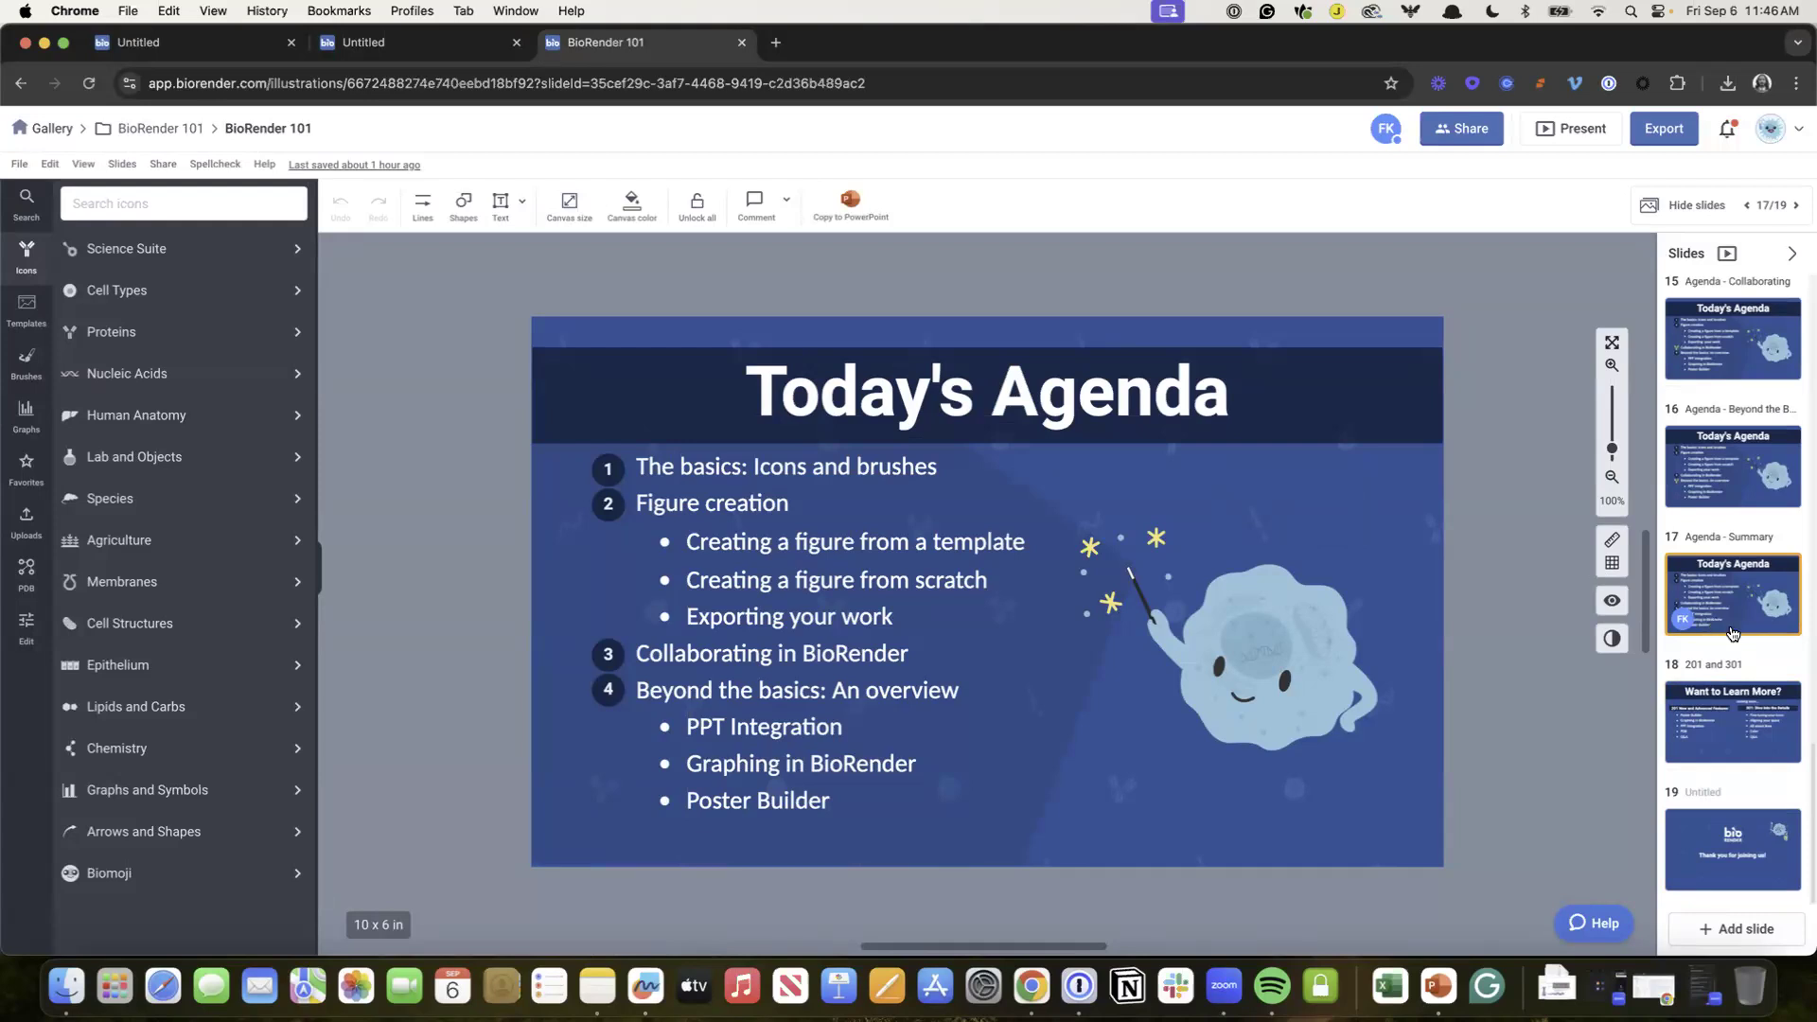
left_click(1724, 713)
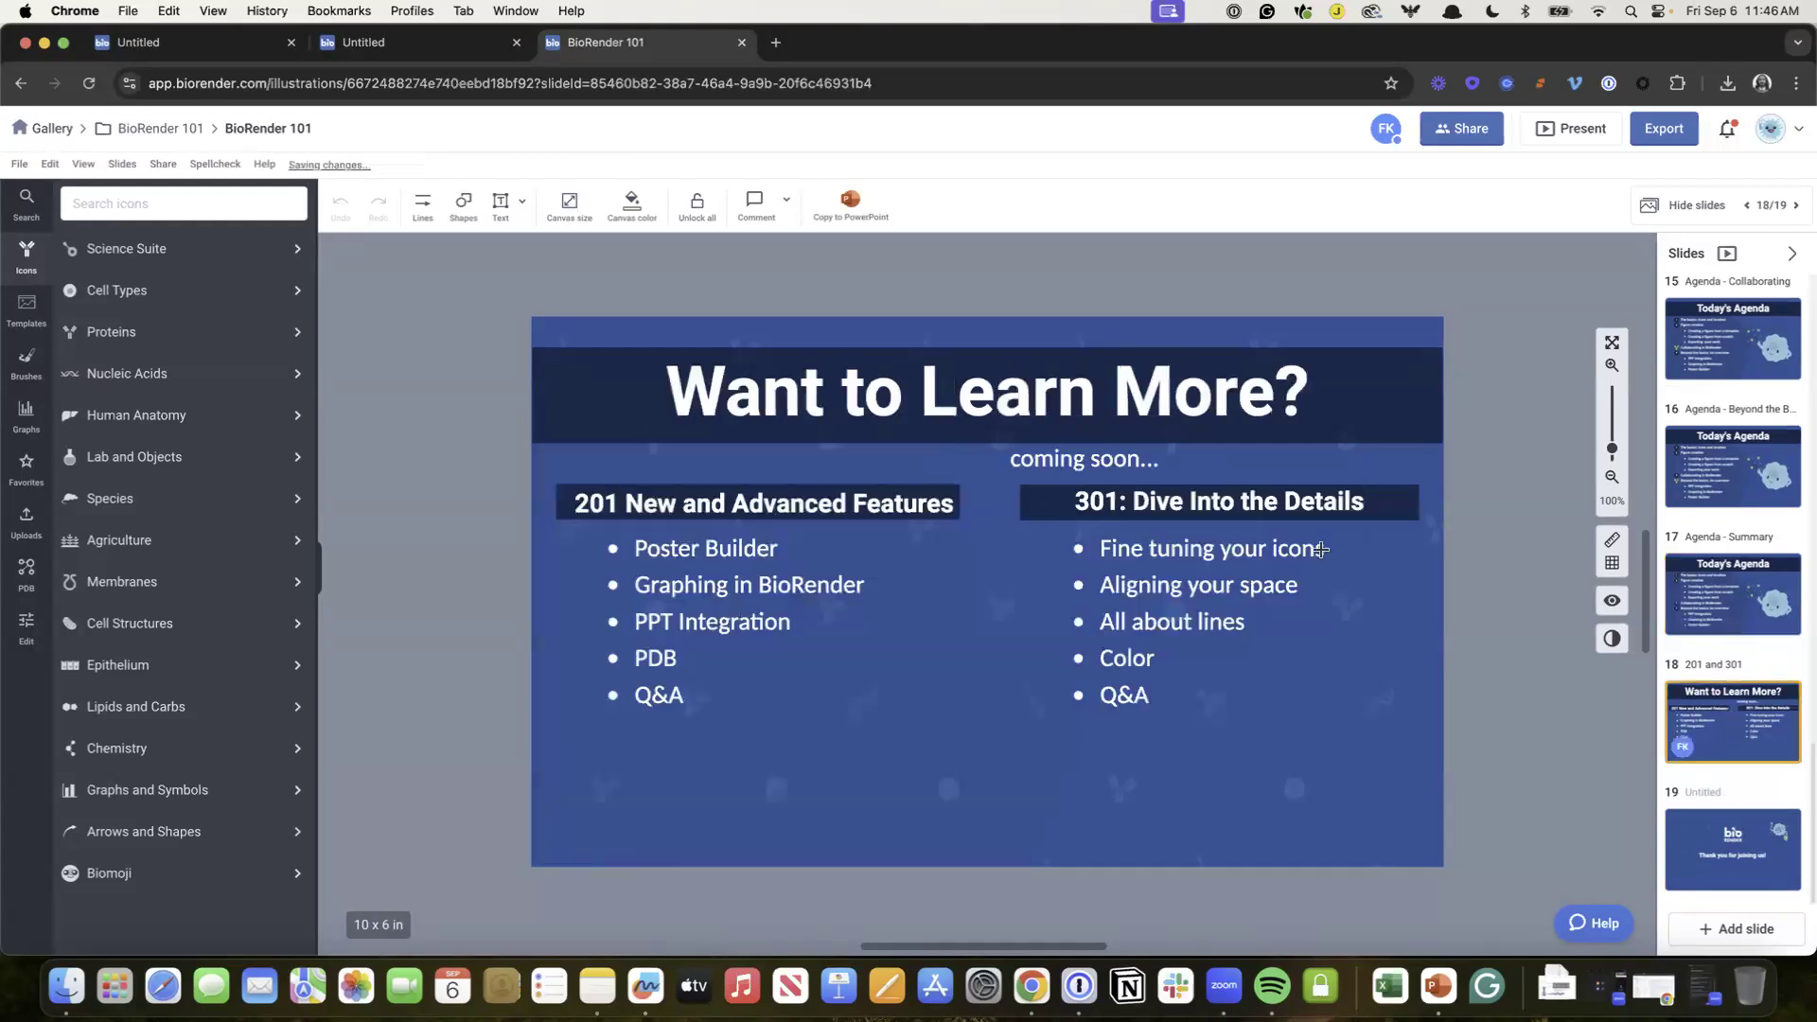